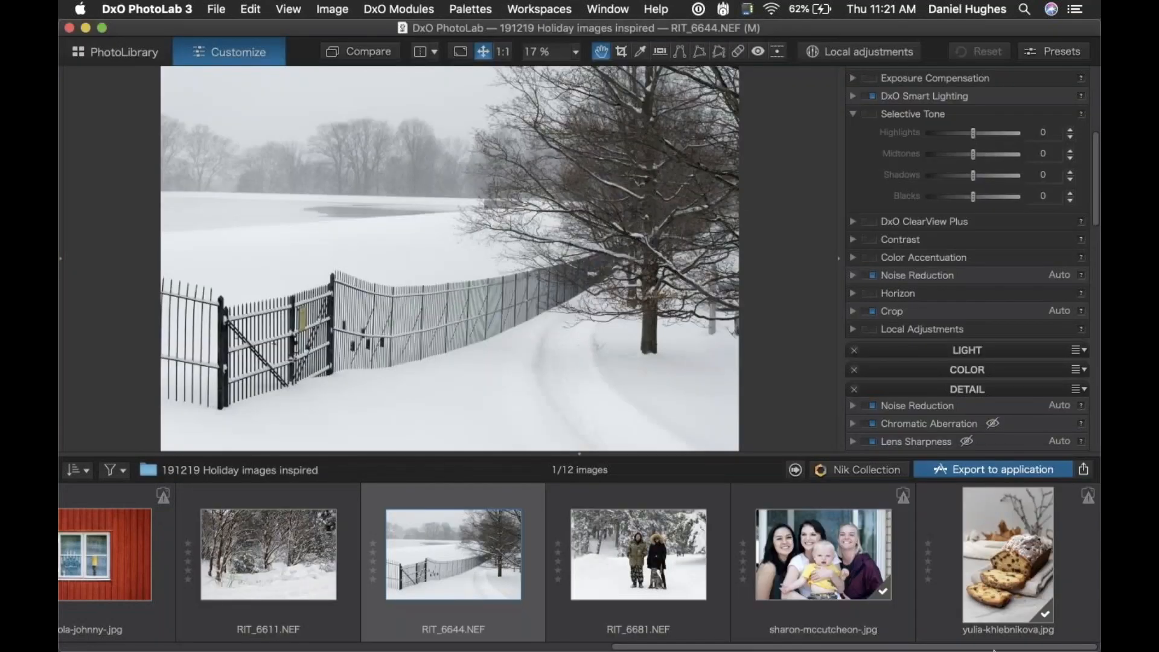
mouse_move(994, 649)
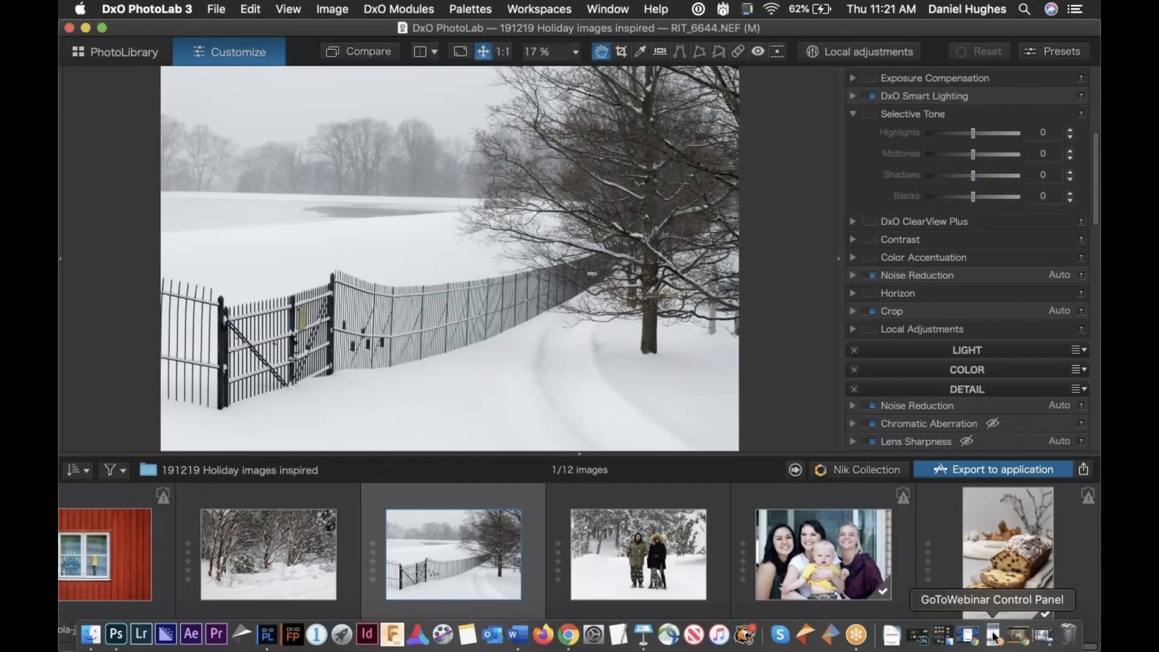
left_click(993, 635)
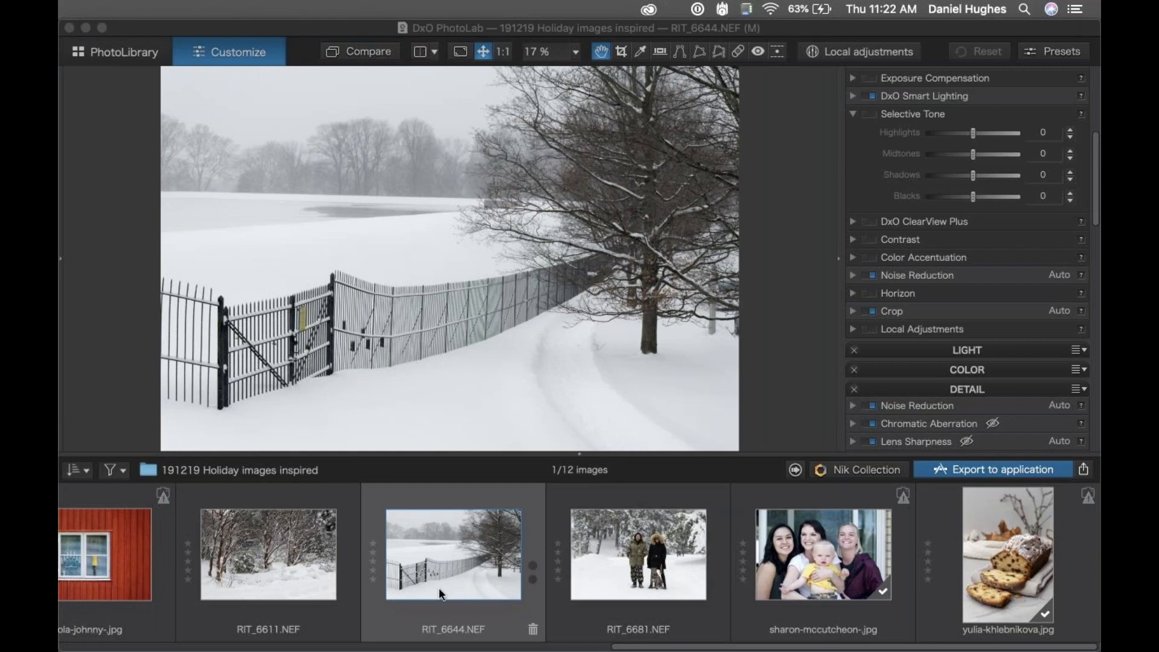
View the snow photos RIT_6681.NEF and RIT_6611.NEF, and return to RIT_6644.NEF
left_click(607, 569)
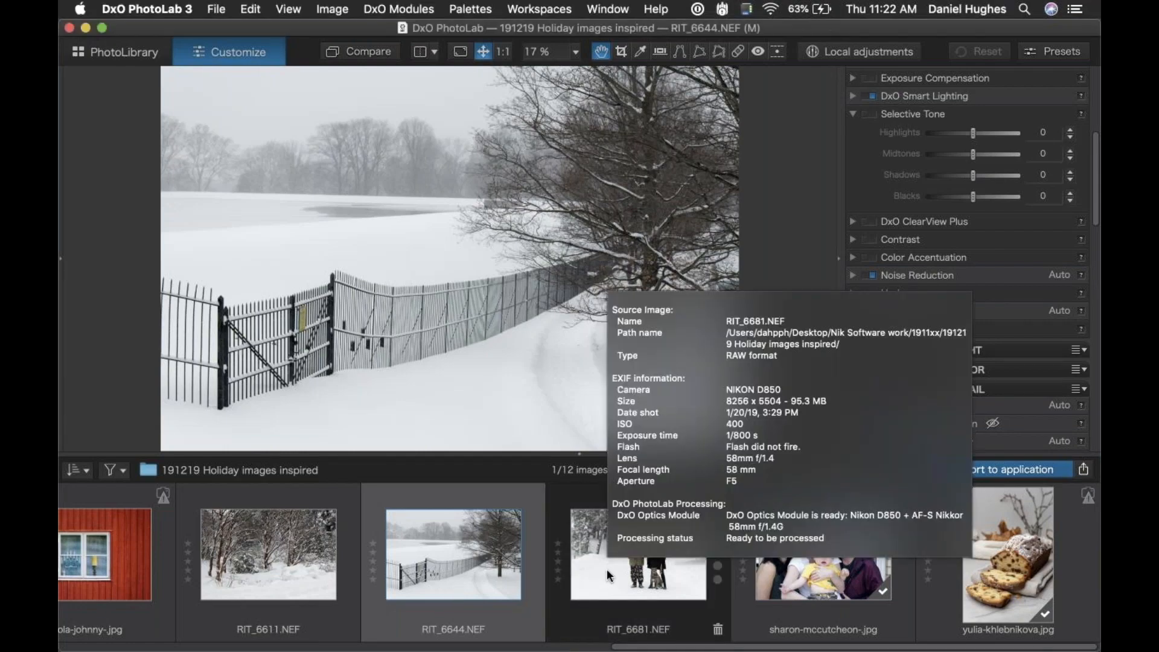
left_click(607, 569)
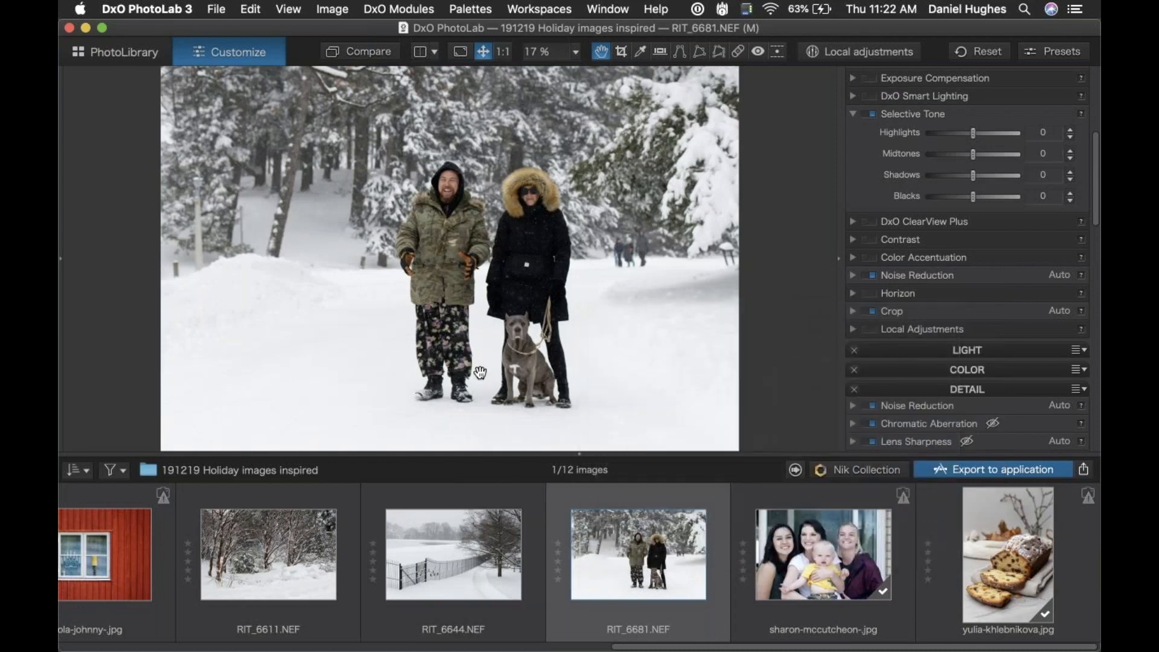
left_click(468, 563)
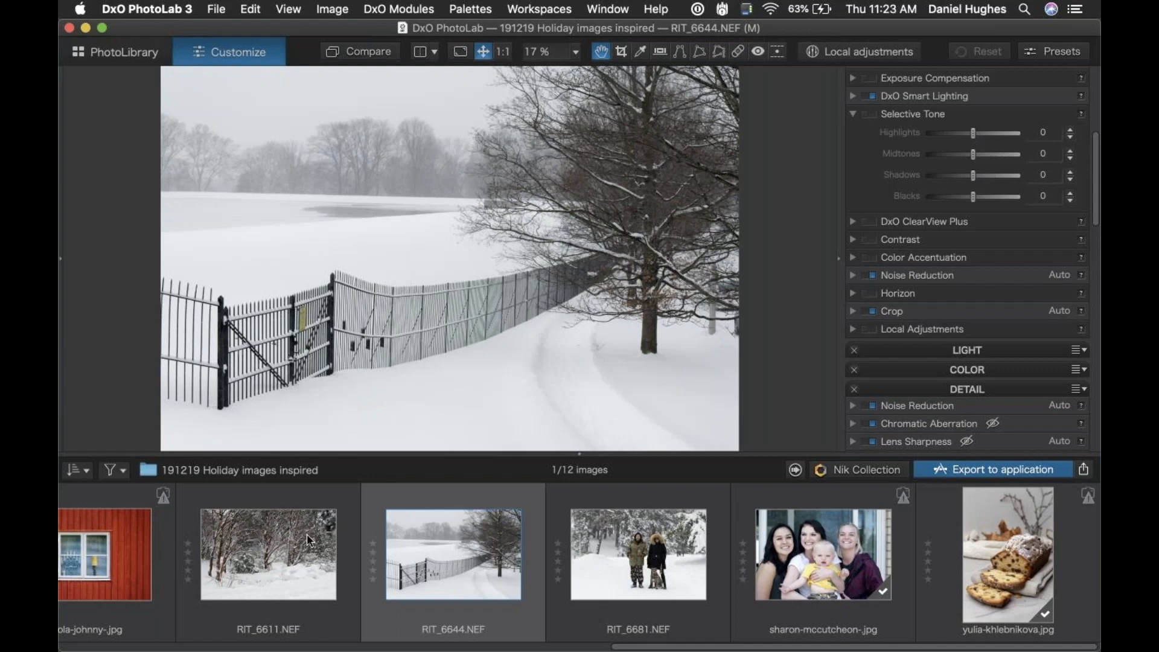
left_click(293, 563)
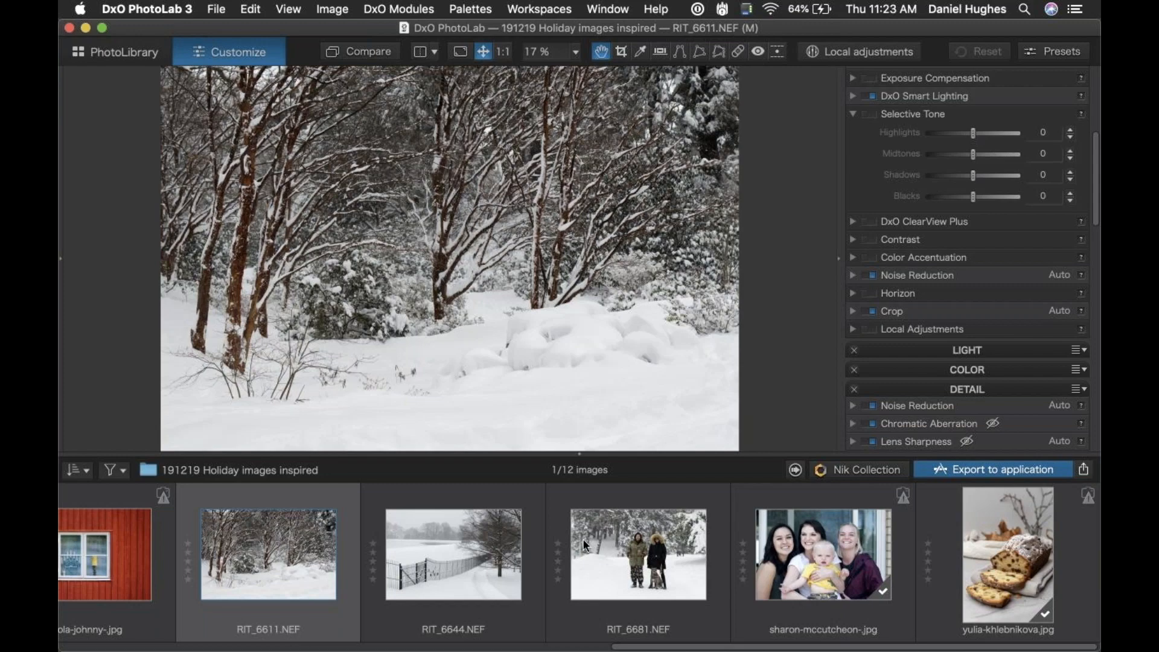
left_click(462, 540)
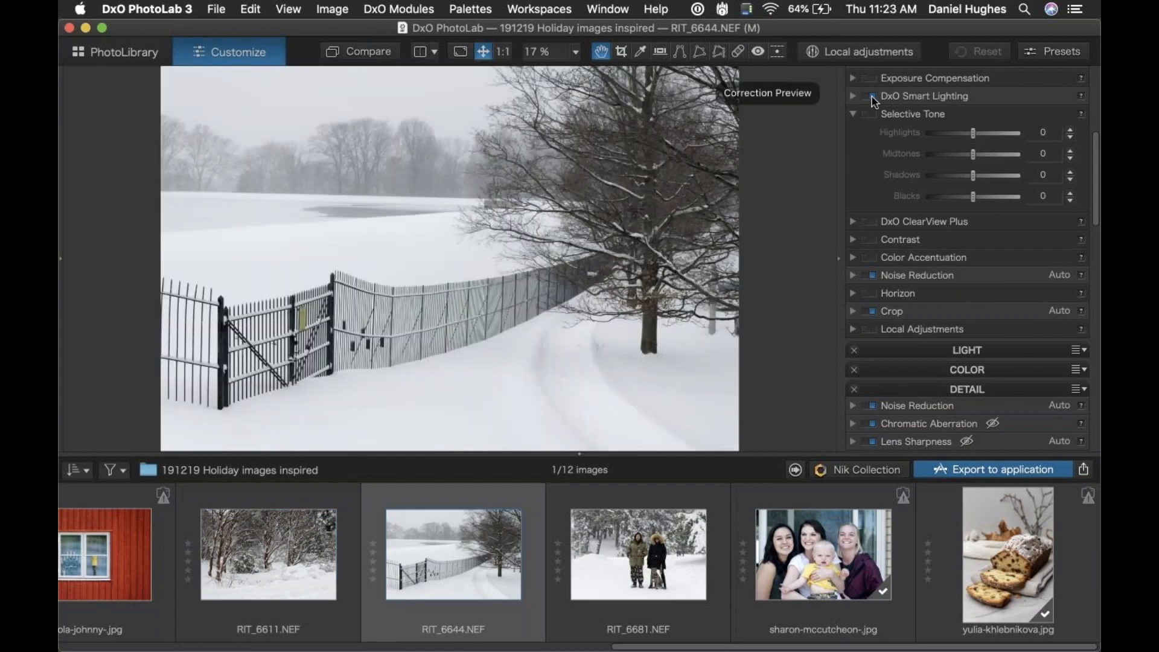
Try an exposure compensation of -1.08 on the fence photo and reset it to zero
scroll(855, 241, "up", 5)
left_click(853, 239)
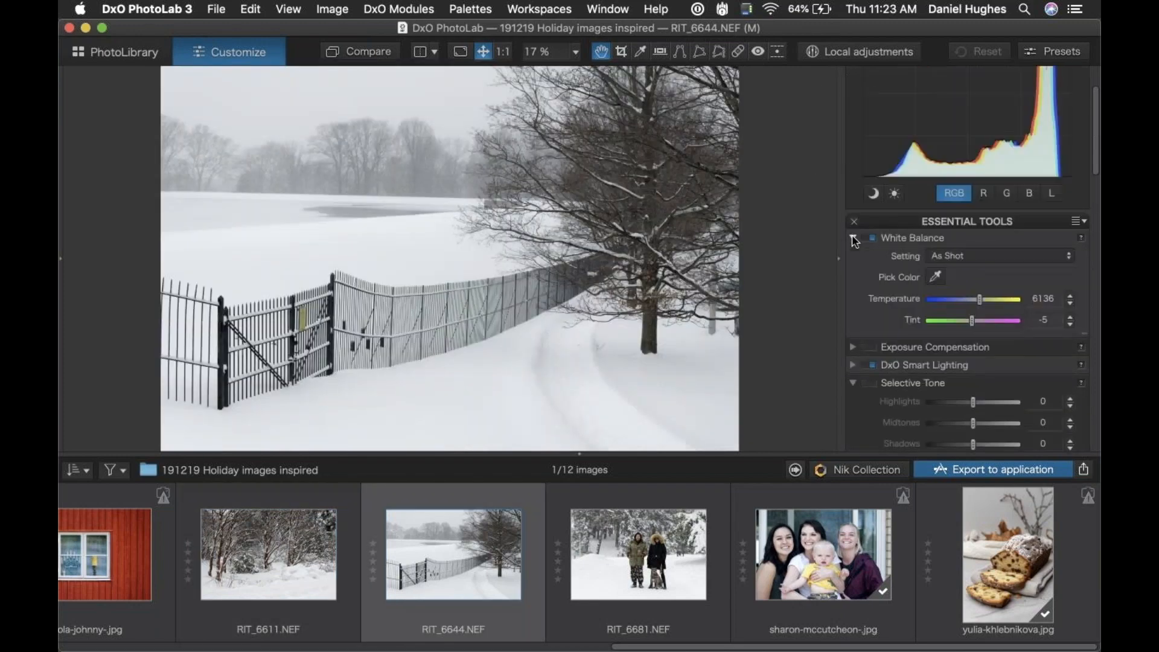
left_click(854, 239)
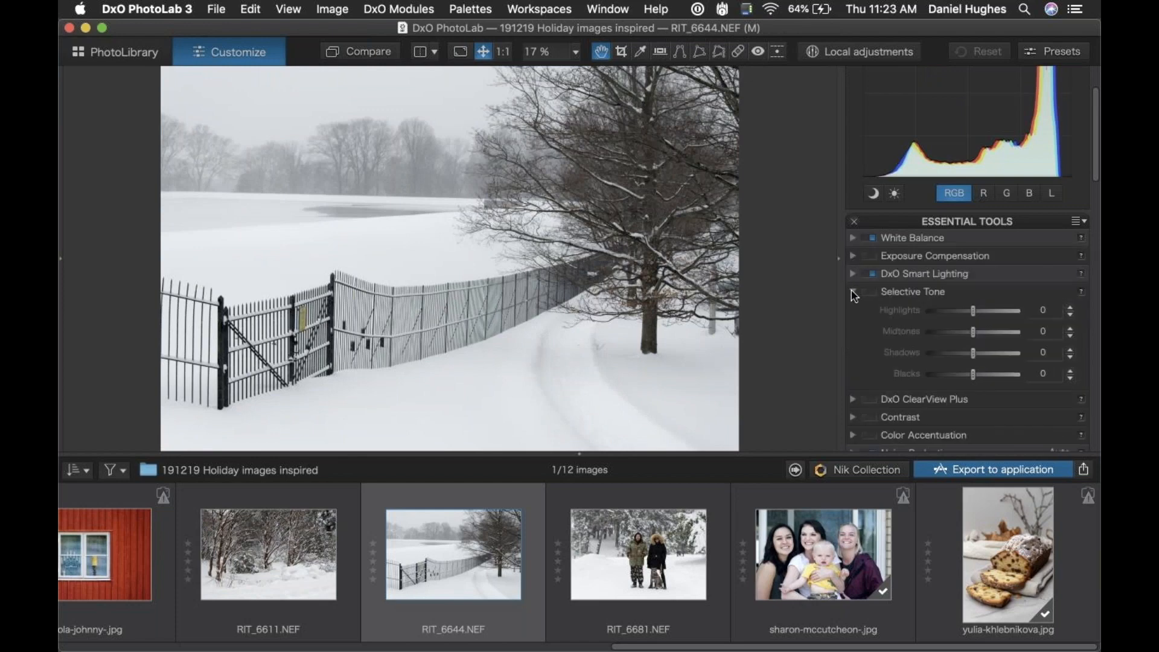
left_click(853, 256)
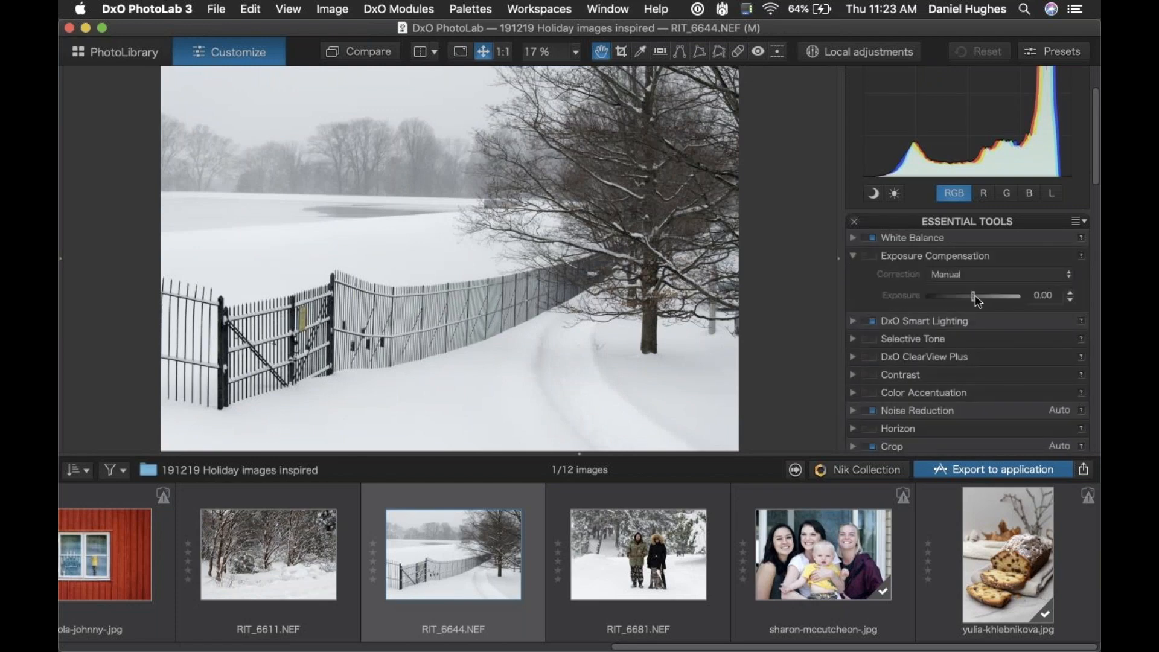
left_click_drag(974, 295, 963, 294)
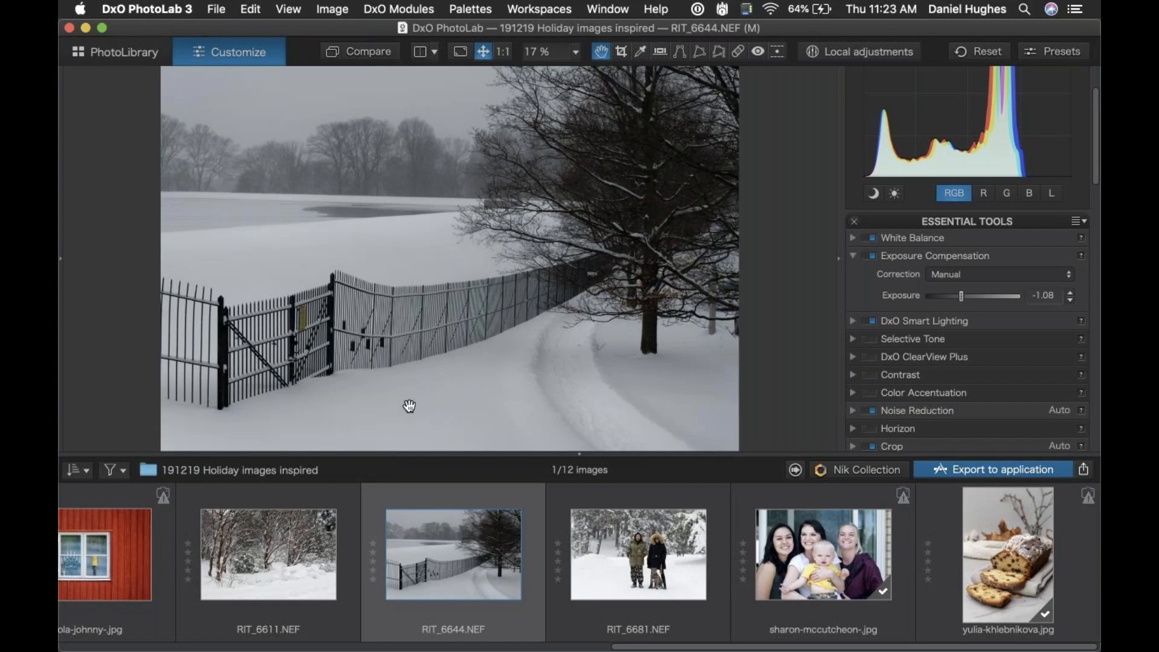
double_click(963, 296)
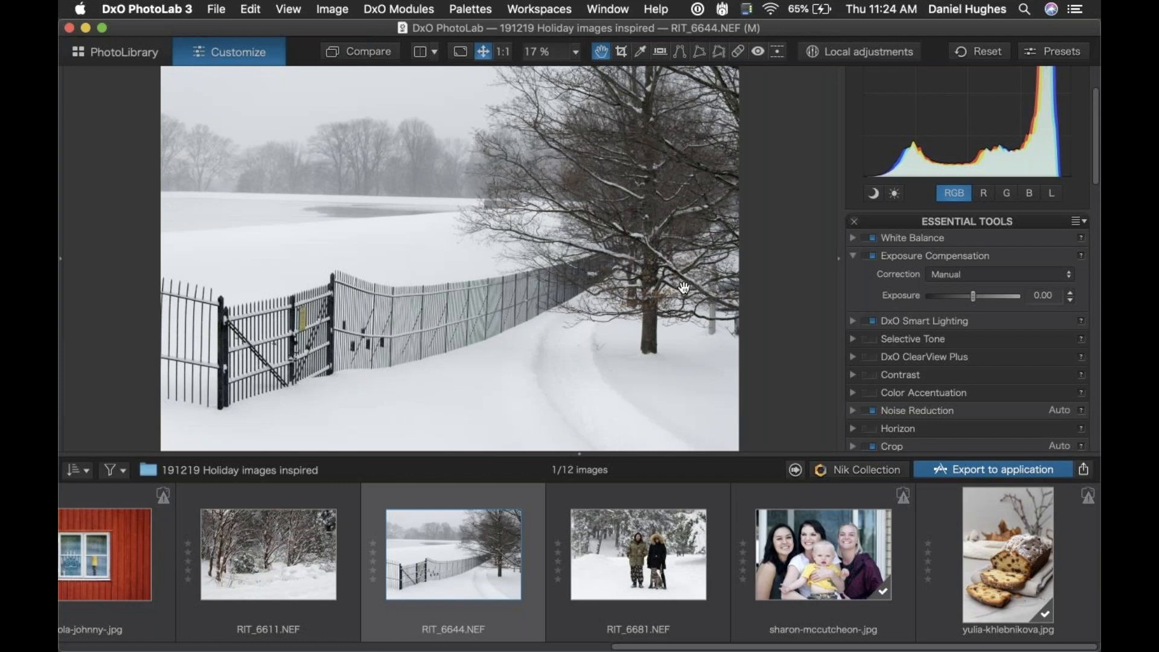
Try darkening the fence photo to about -1.06, and set its exposure compensation to 0.08
scroll(959, 148, "up", 3)
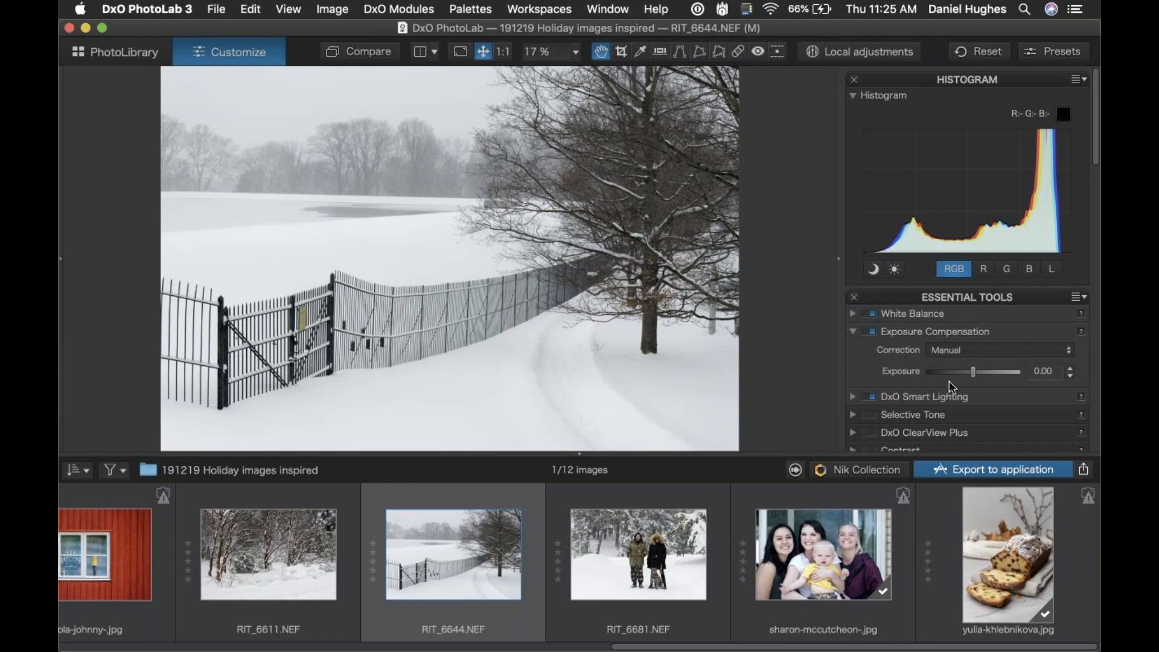
left_click_drag(973, 375, 964, 377)
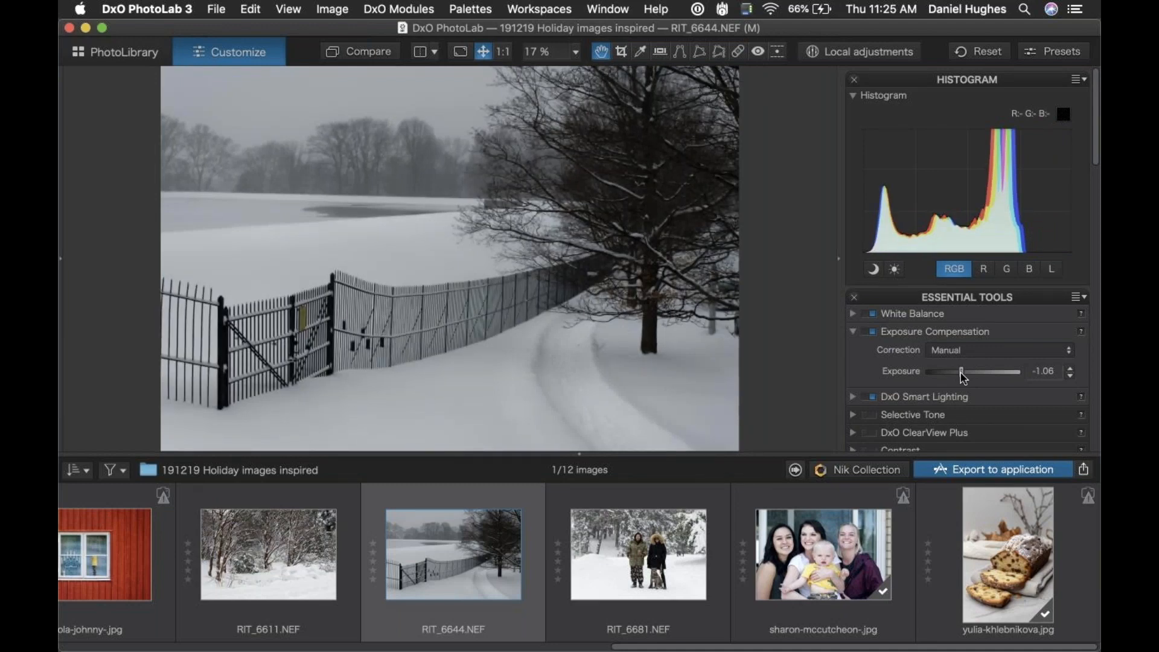
left_click_drag(964, 378, 975, 376)
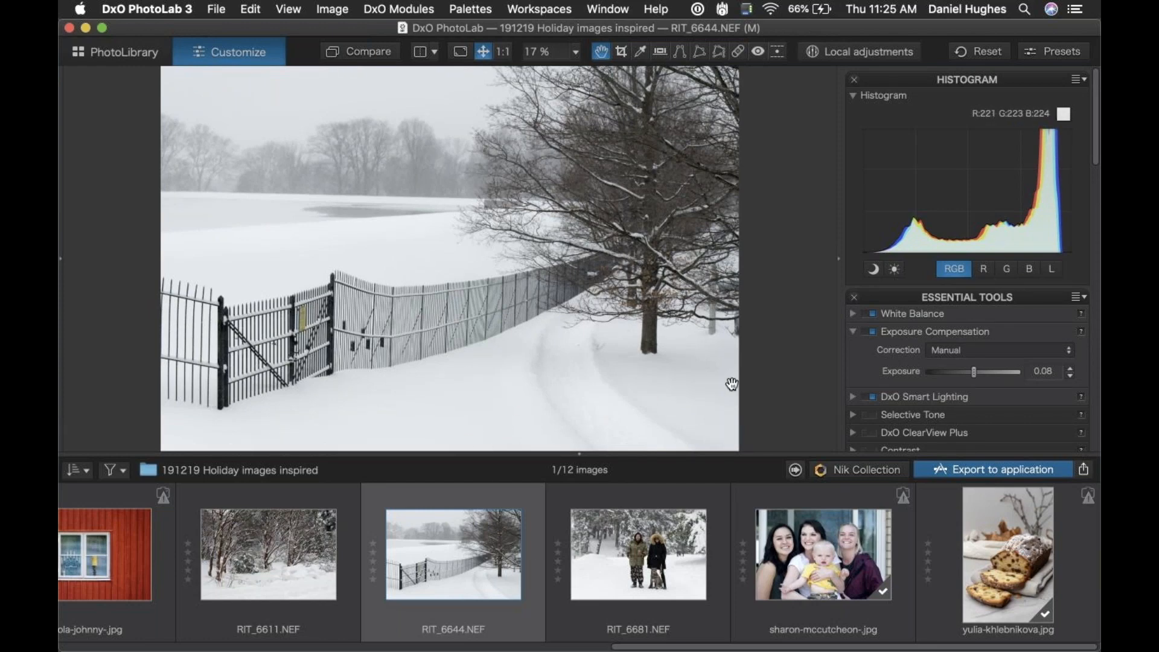
left_click(851, 332)
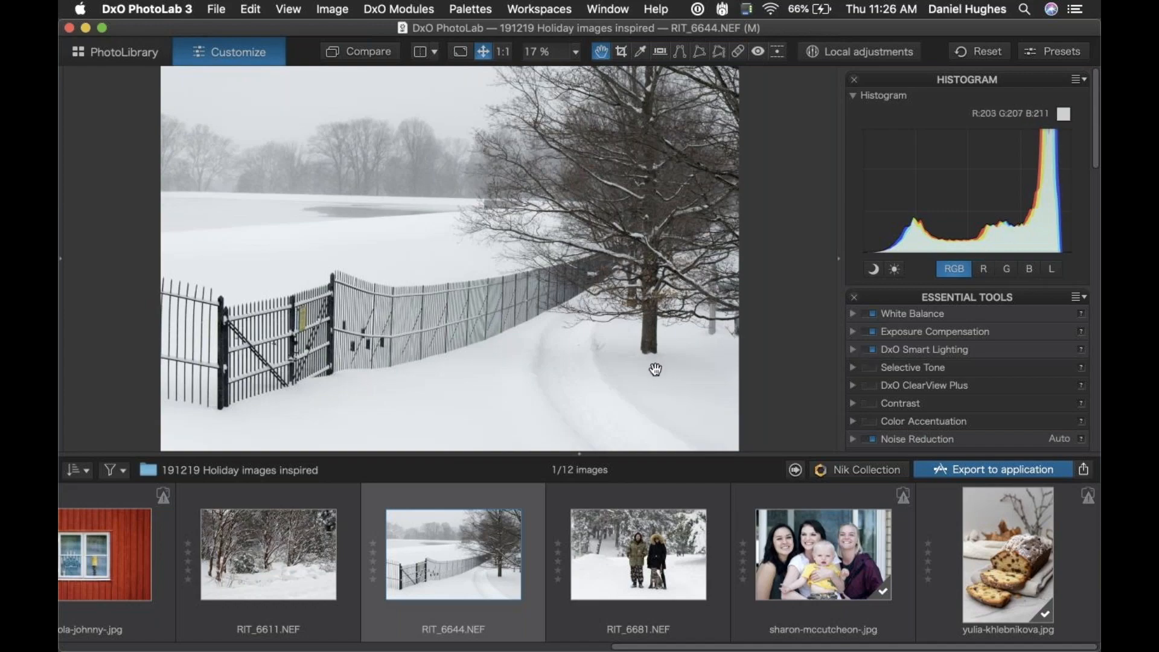
Try DxO ClearView Plus on the snowy path, comparing it on and off, and leave it switched off
scroll(655, 369, "up", 1)
scroll(656, 369, "up", 5)
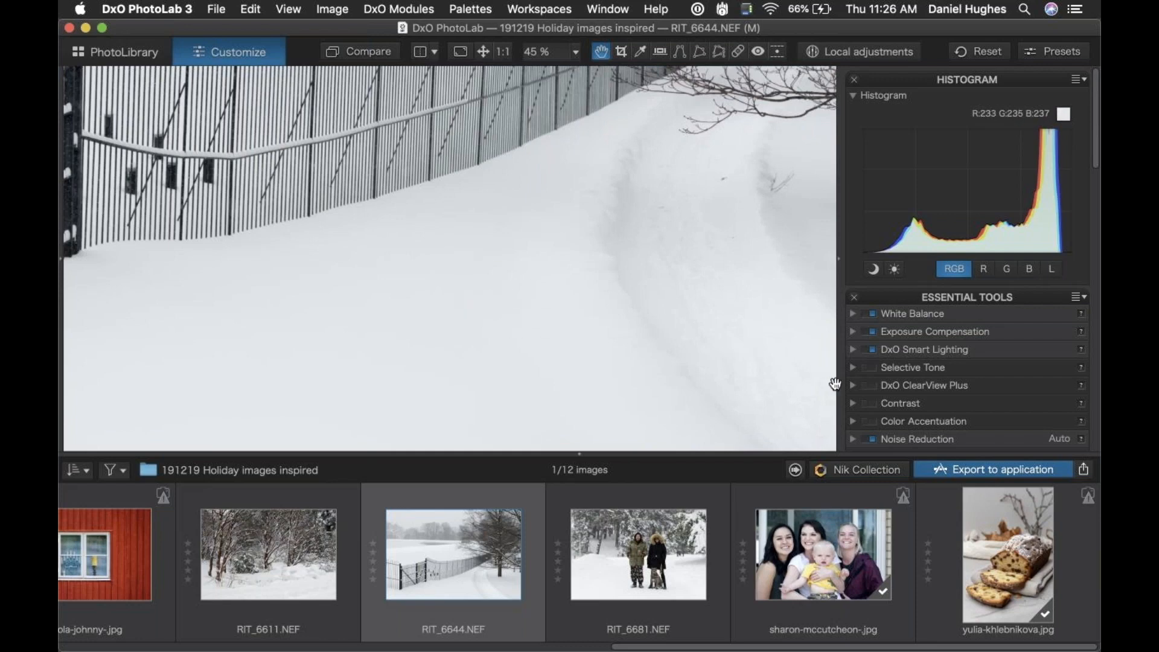
left_click(867, 387)
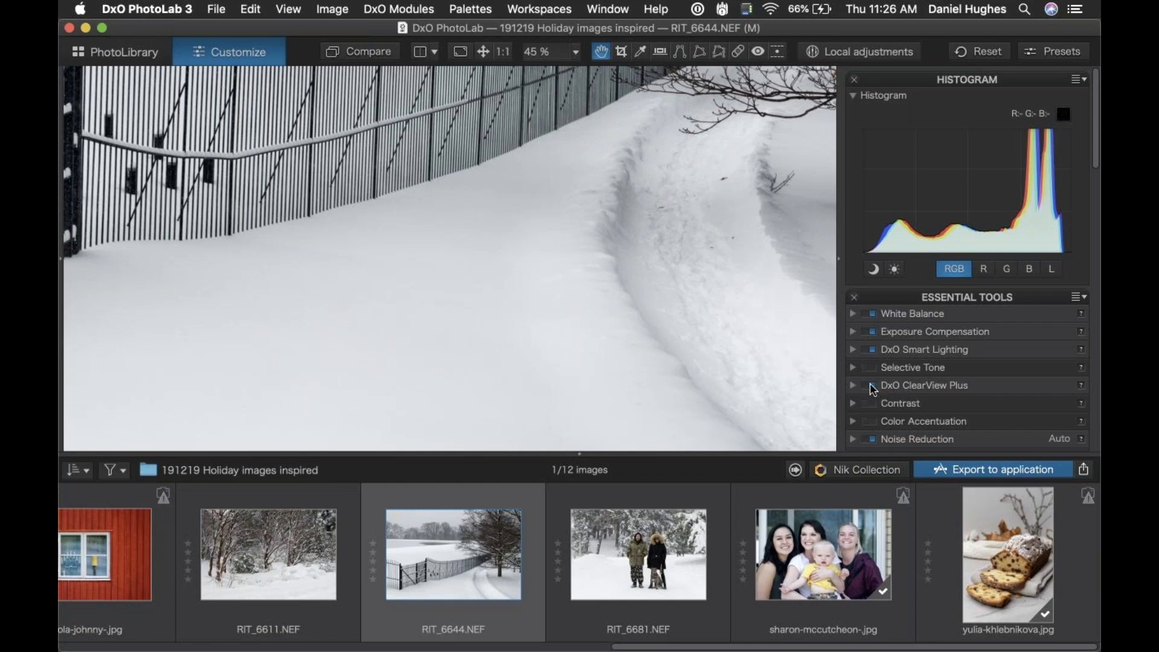
left_click(871, 387)
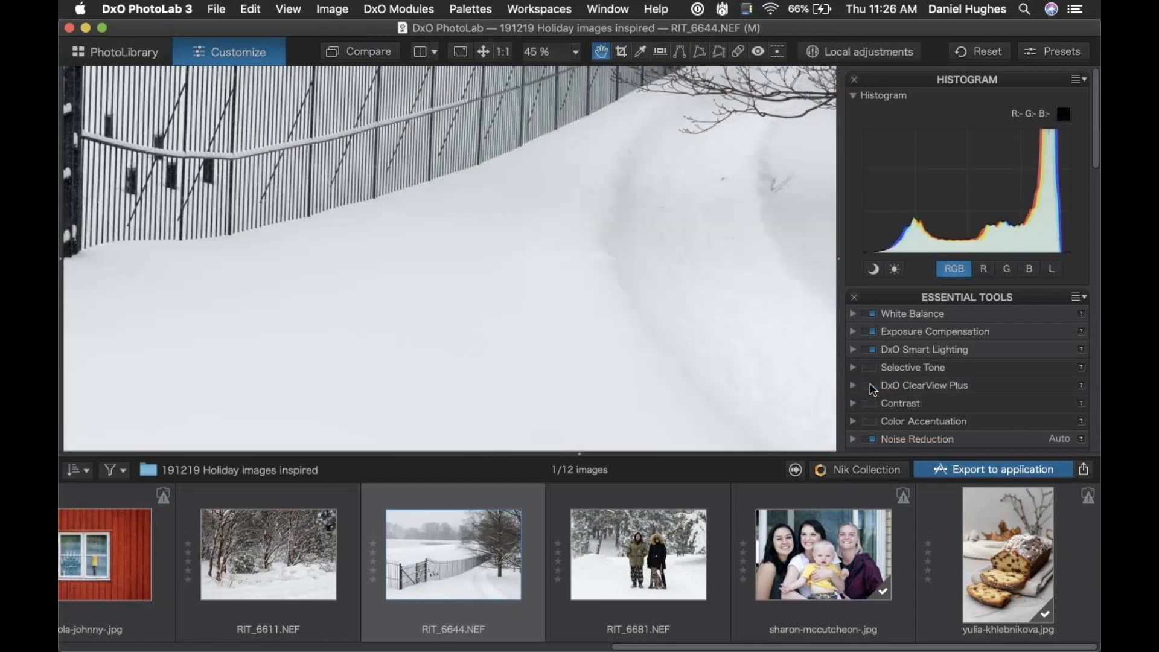
left_click(872, 387)
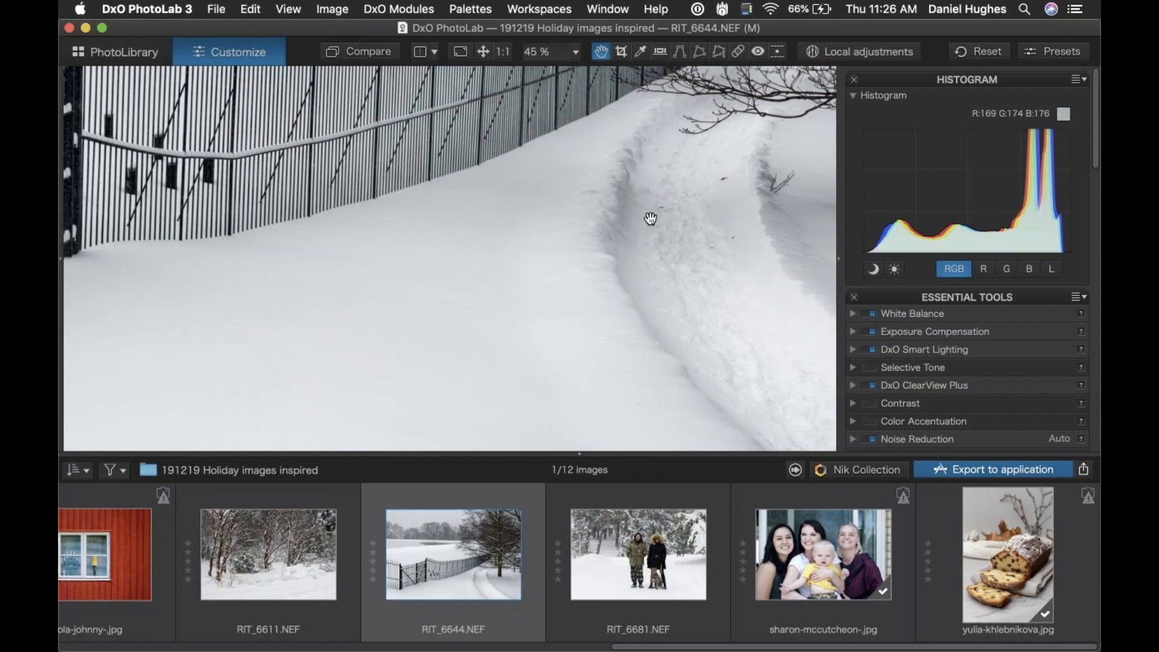
key("super+0")
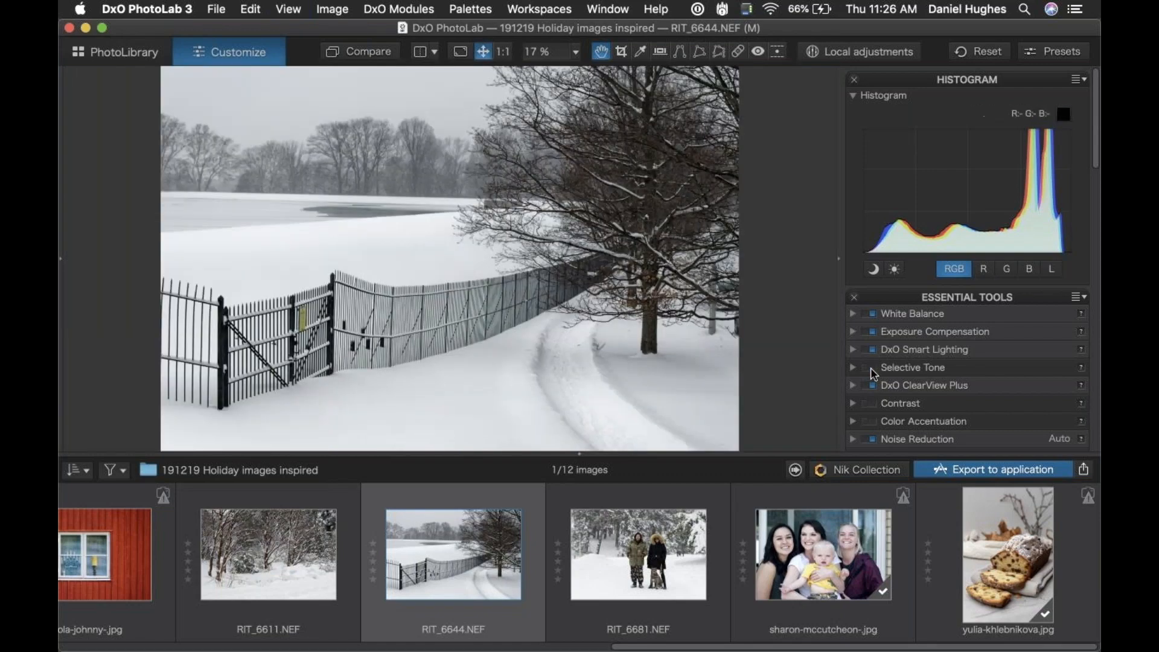
left_click(873, 386)
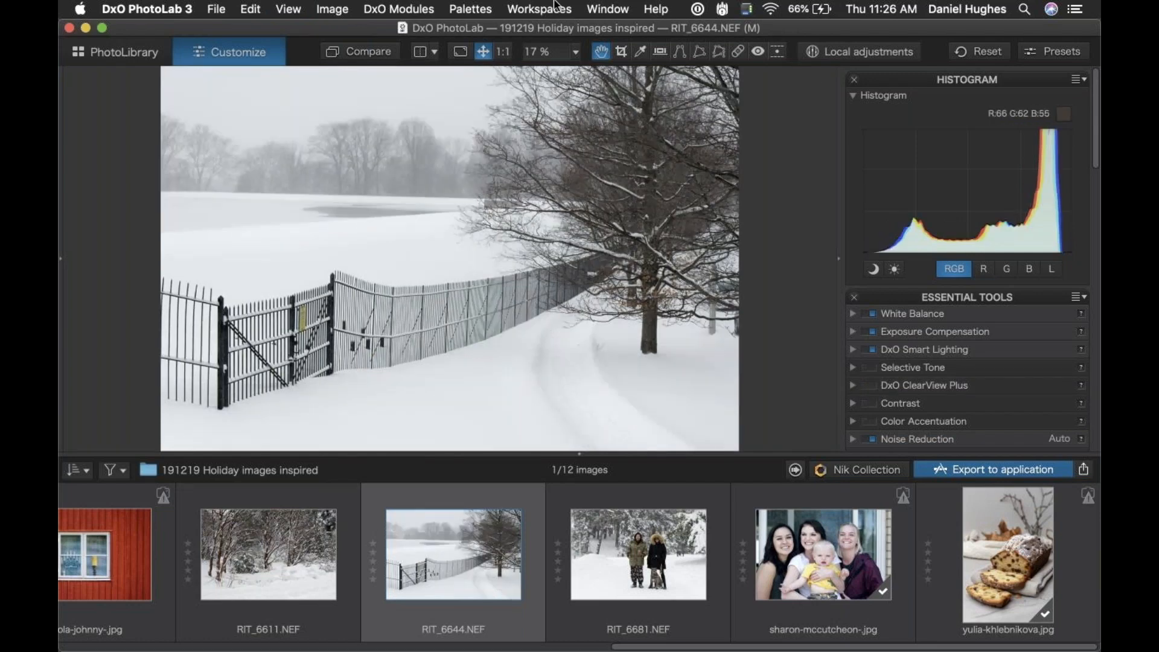
Open RIT_6681.NEF and shrink the filmstrip to enlarge the image preview, leaving local adjustments closed
left_click(841, 51)
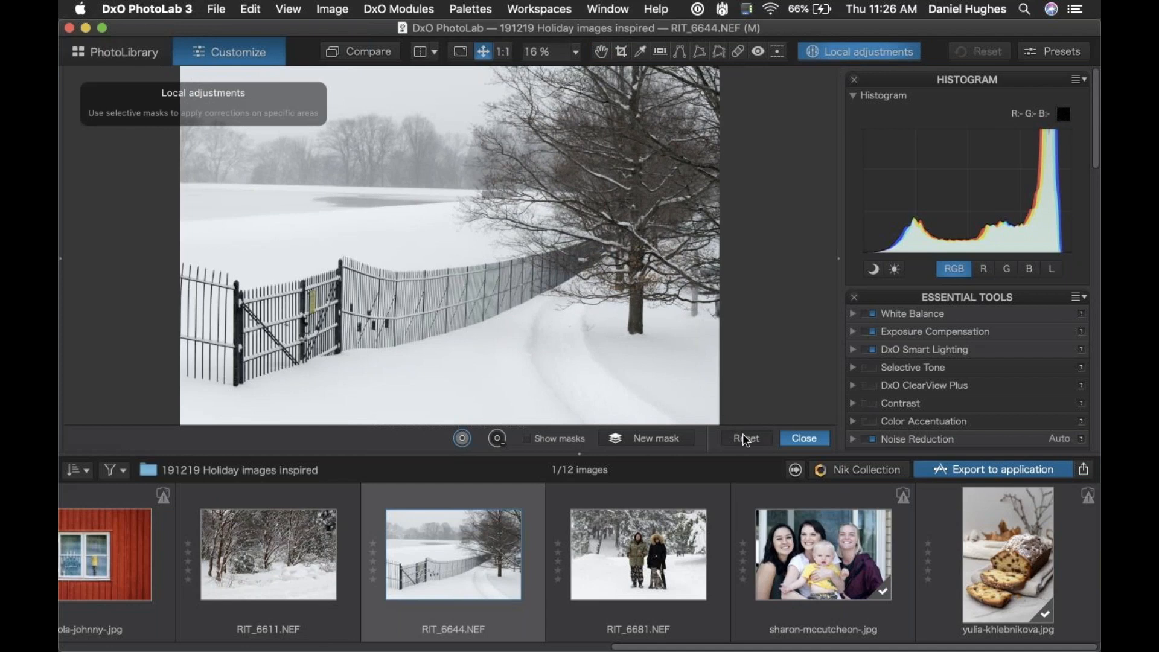
left_click(638, 569)
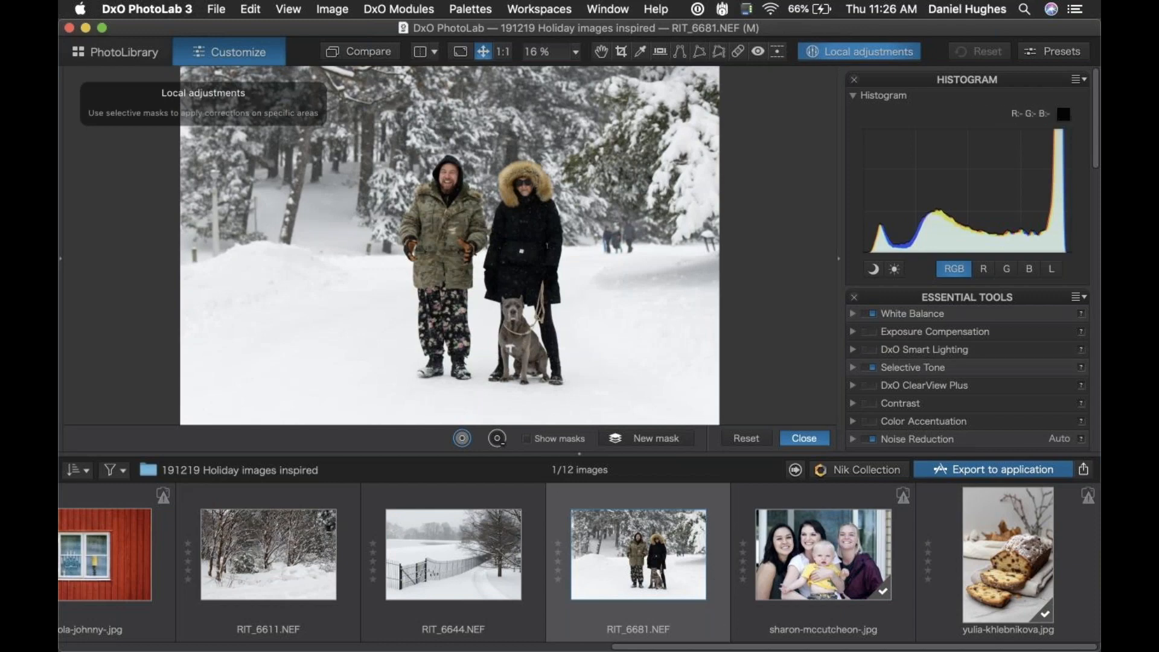
left_click_drag(553, 454, 551, 551)
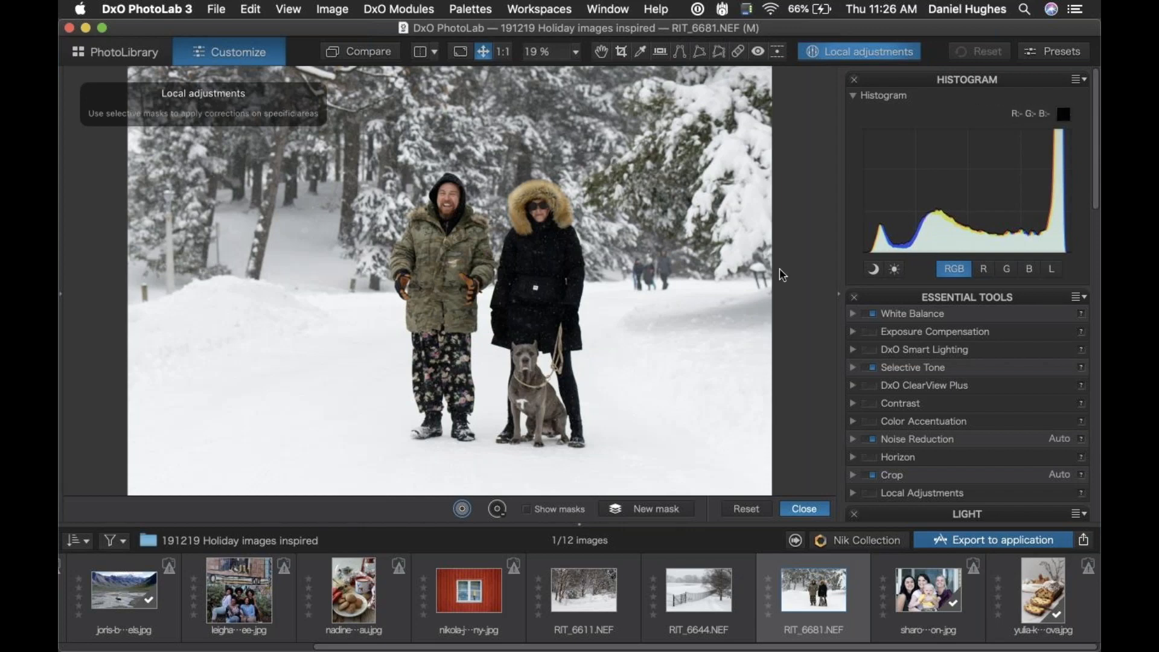
left_click(806, 510)
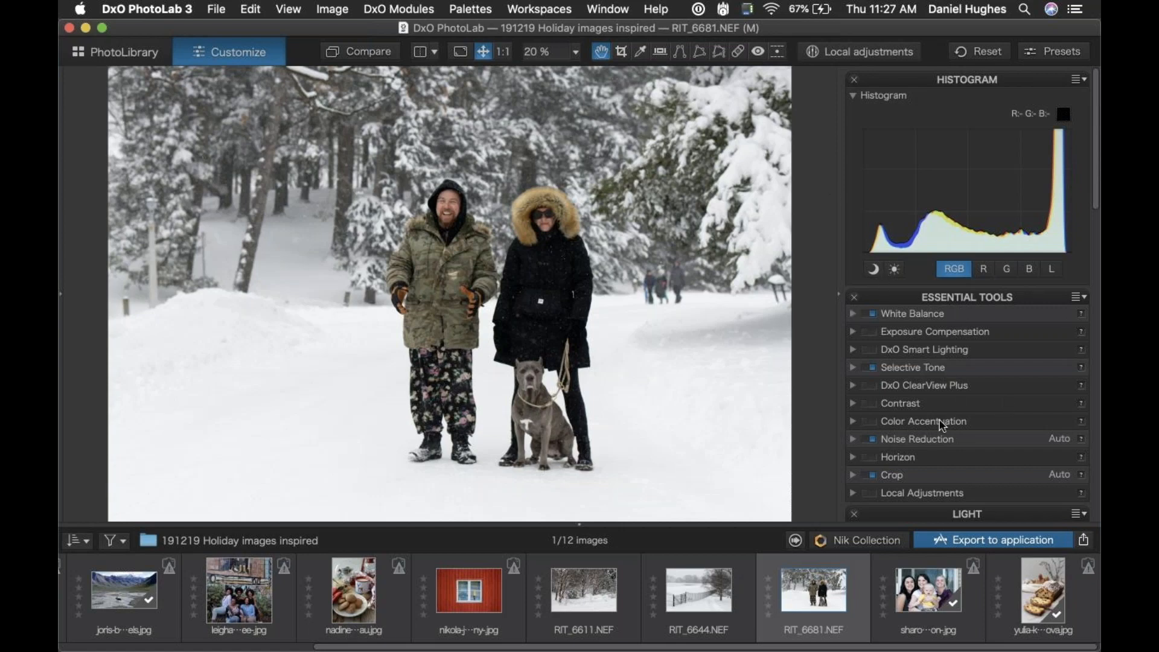
Warm the white balance of the couple's photo by setting the temperature to 6973
scroll(943, 423, "down", 2)
scroll(943, 426, "down", 8)
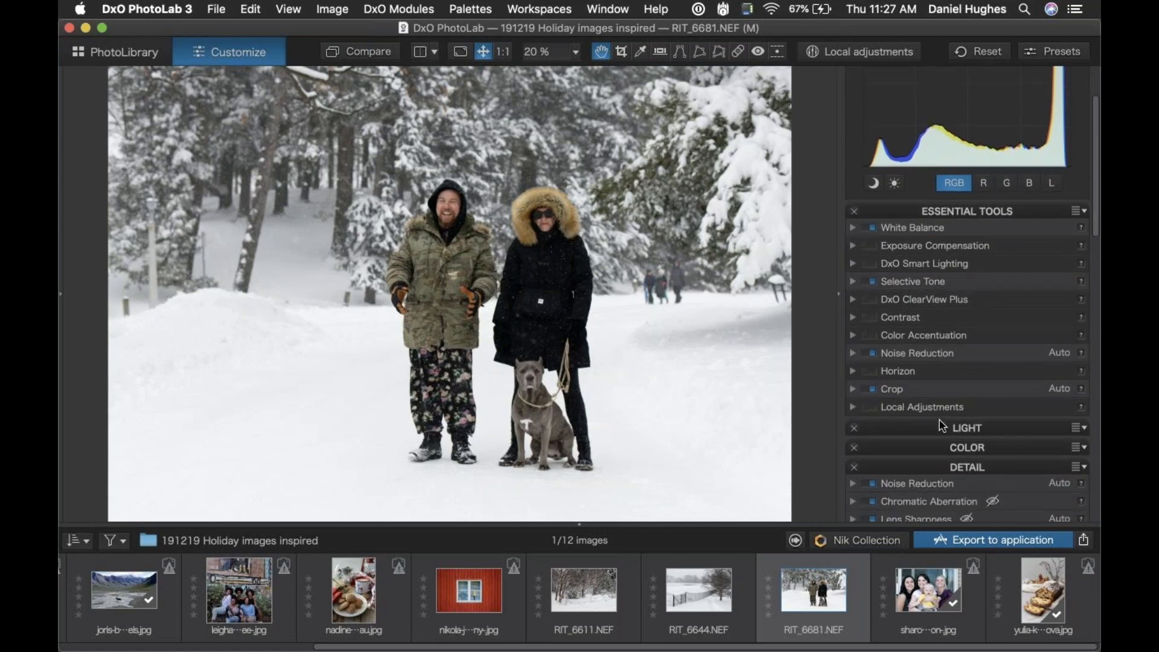
scroll(943, 426, "up", 10)
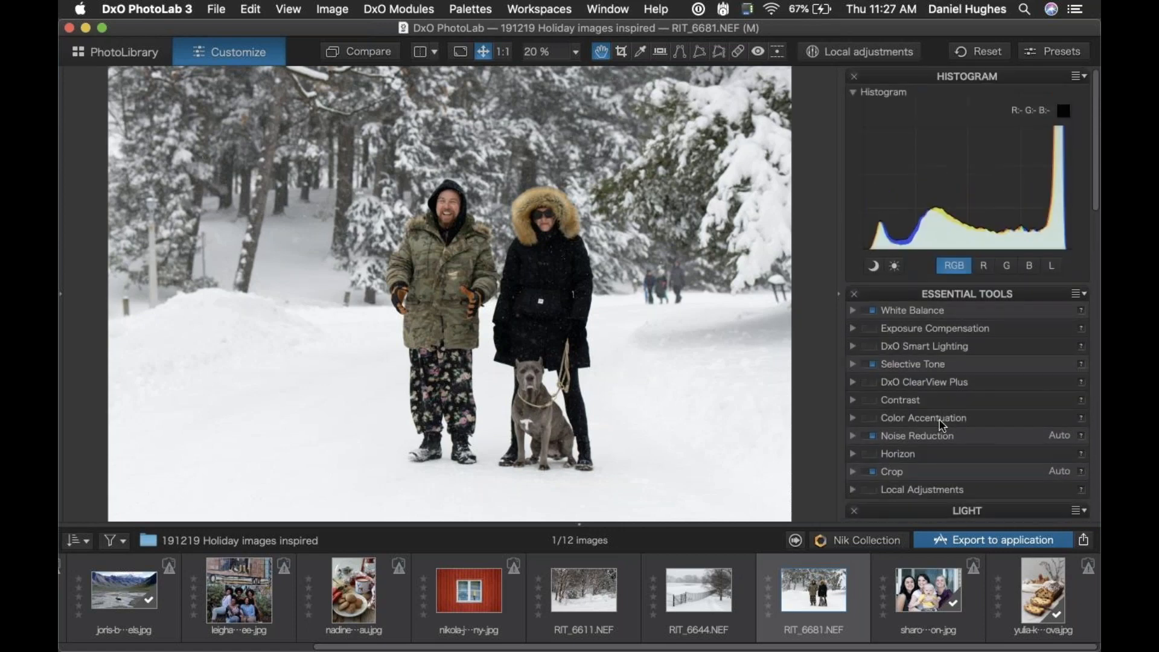
left_click(853, 314)
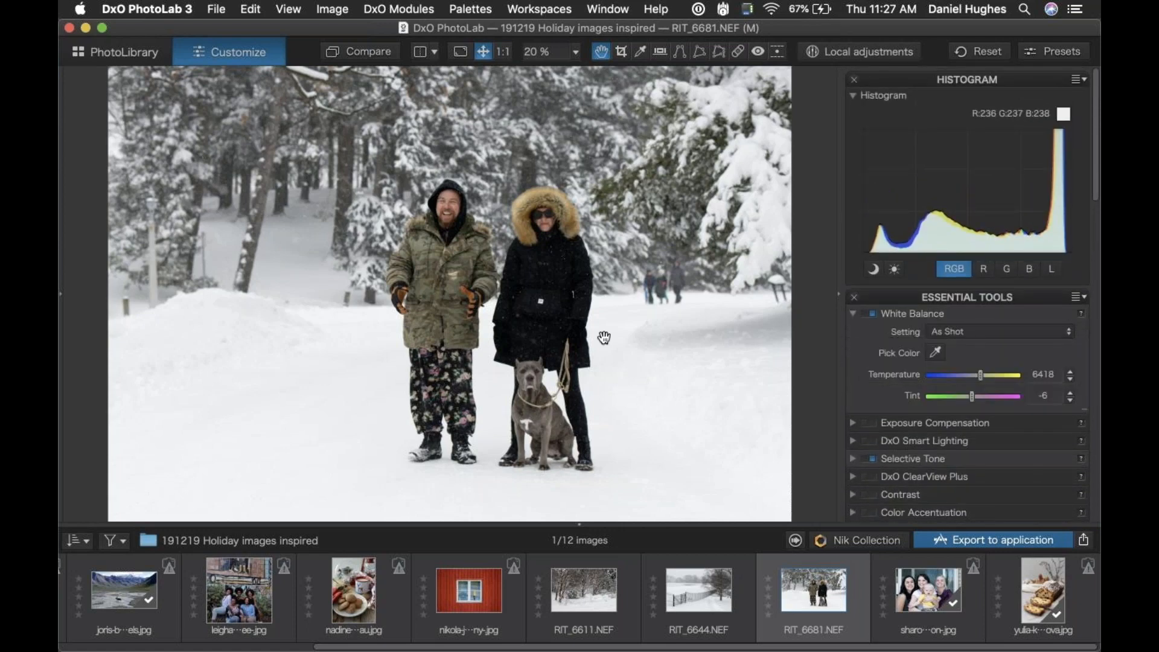
left_click(983, 379)
left_click_drag(981, 376, 983, 375)
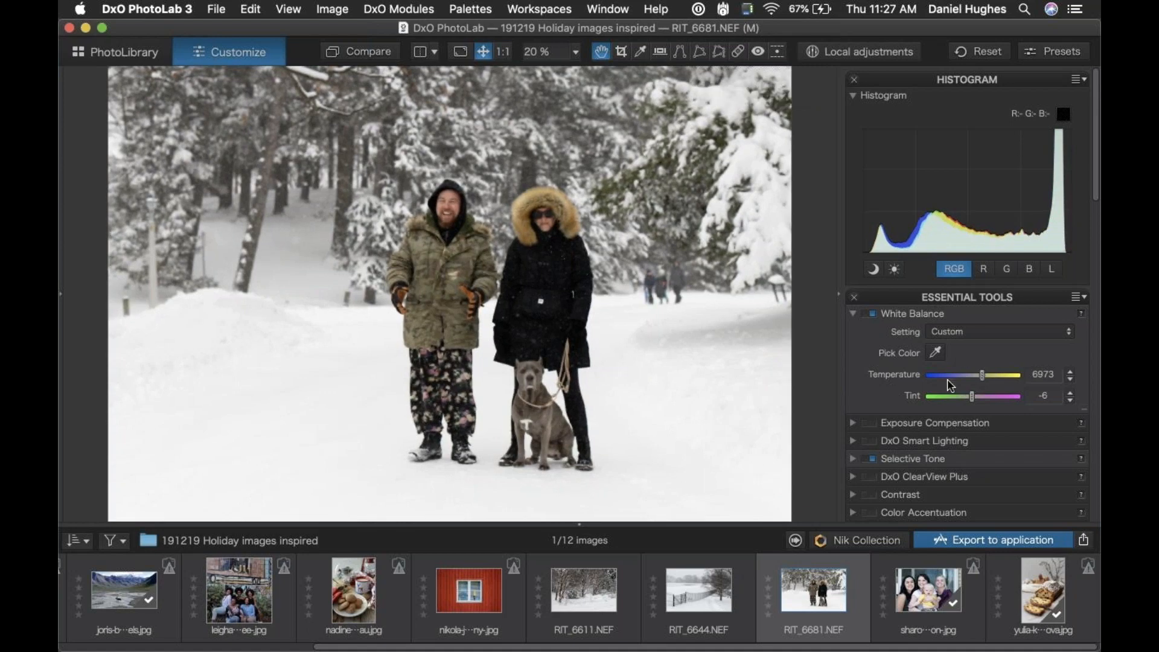
left_click(850, 312)
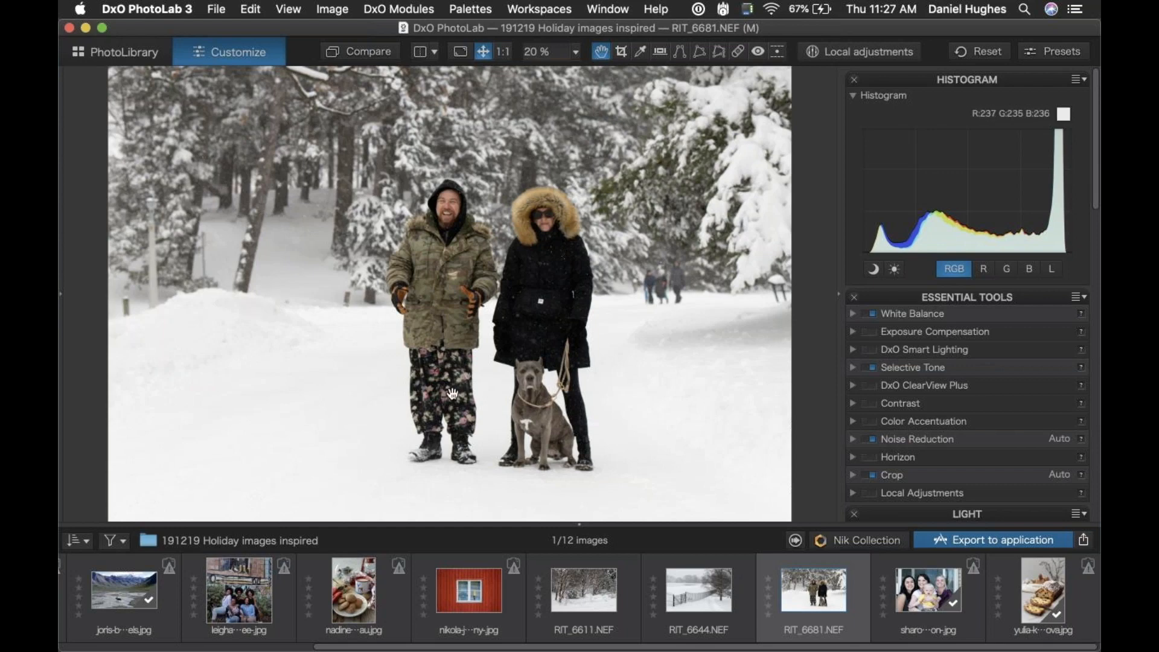
Activate the Repair tool from the detail corrections and keep its mode on Repair
scroll(946, 453, "down", 10)
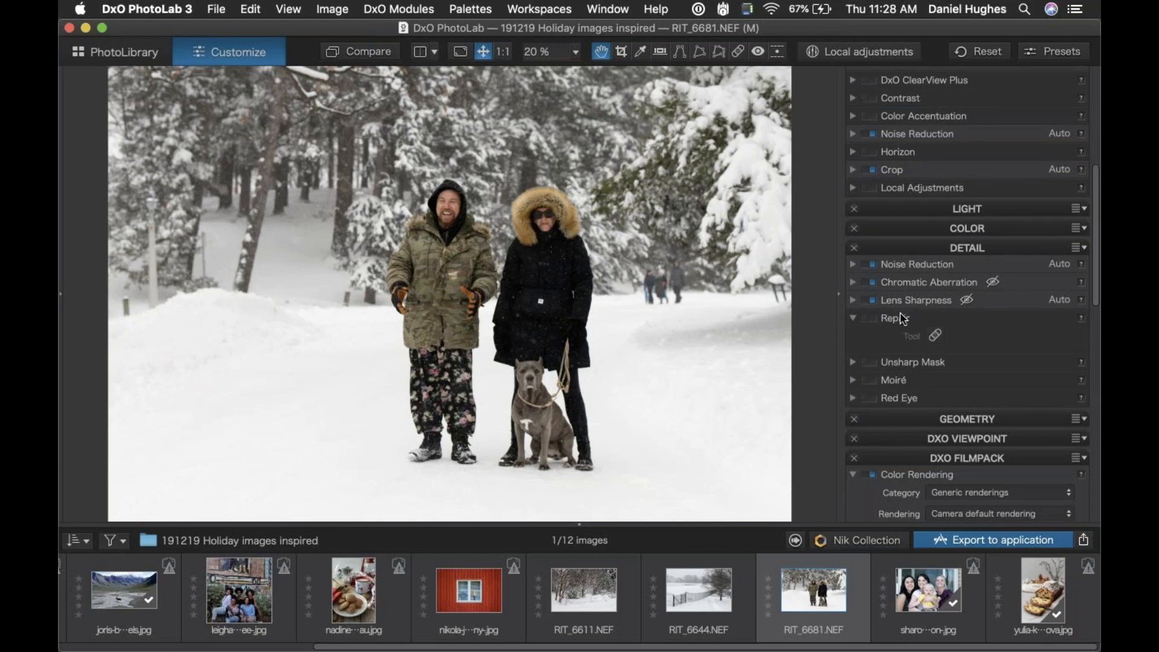
left_click(936, 337)
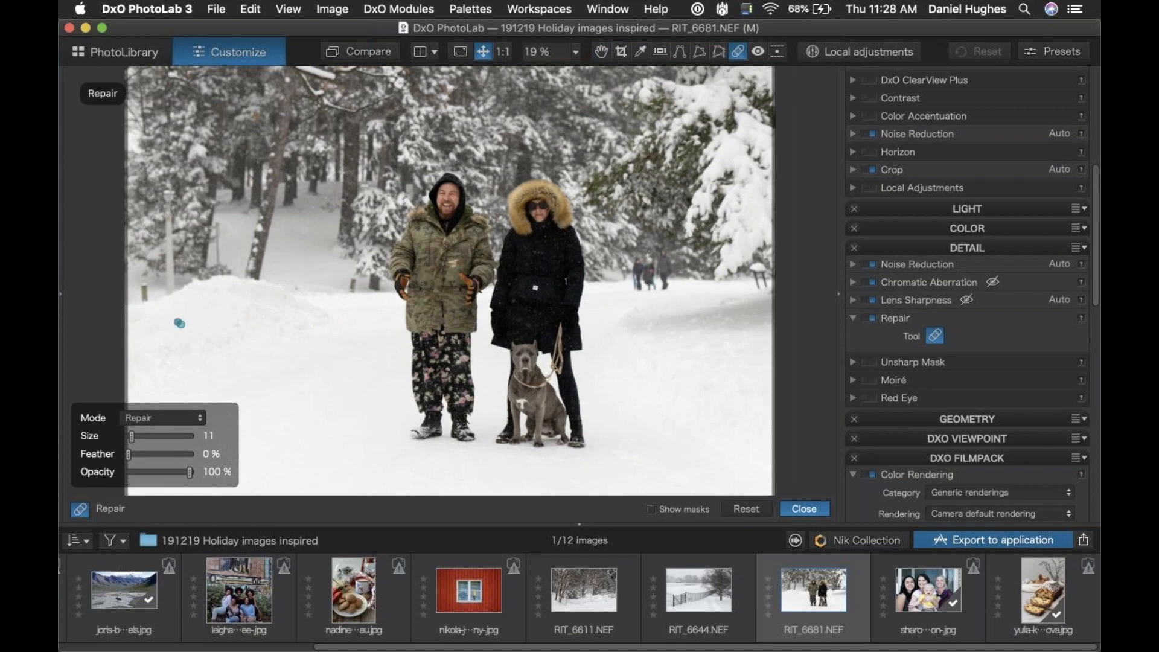
left_click(199, 418)
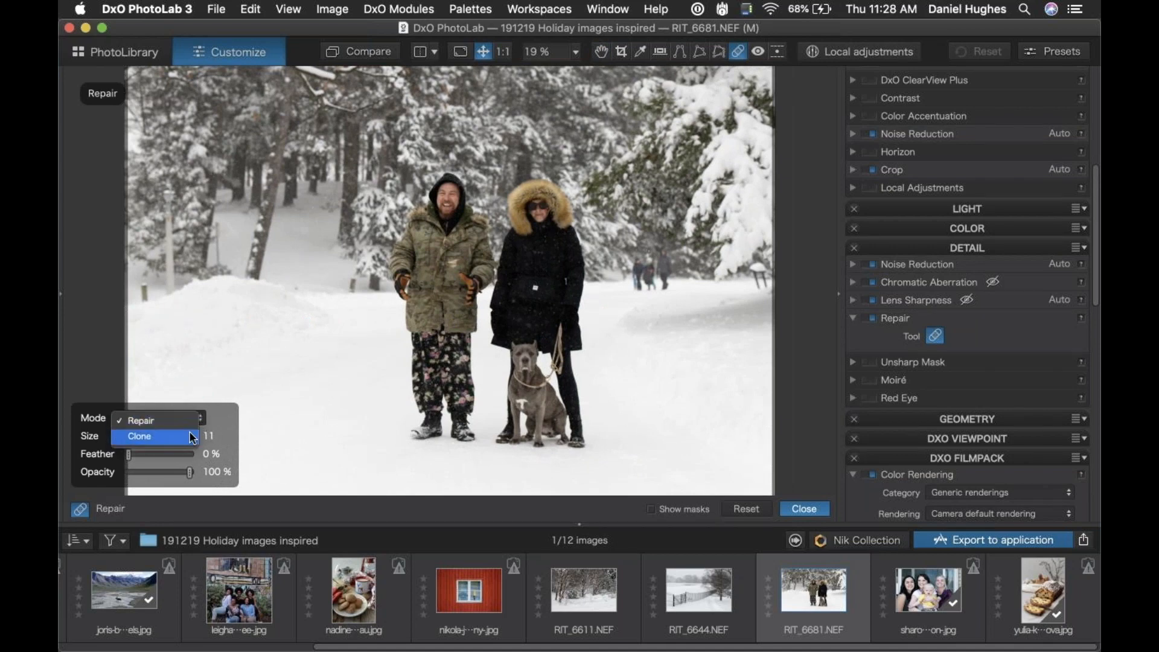
left_click(183, 418)
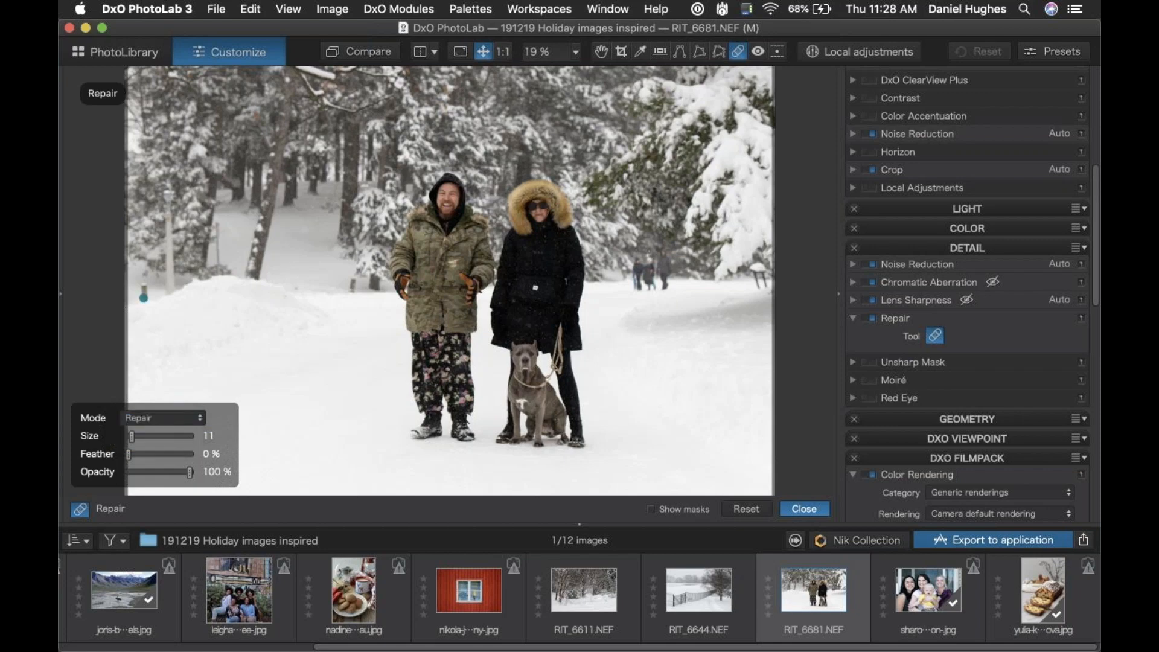
Paint out small distractions in the snow around the couple with the Repair brush at size 11, and finish the repair
left_click_drag(144, 287, 145, 301)
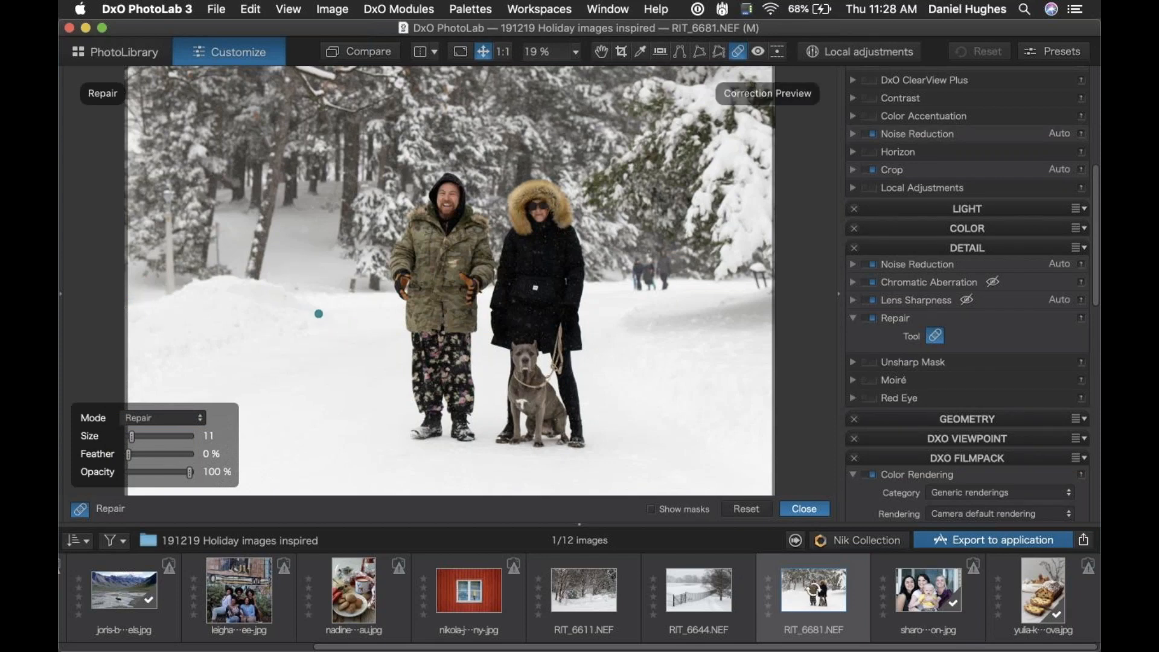
left_click_drag(353, 280, 354, 290)
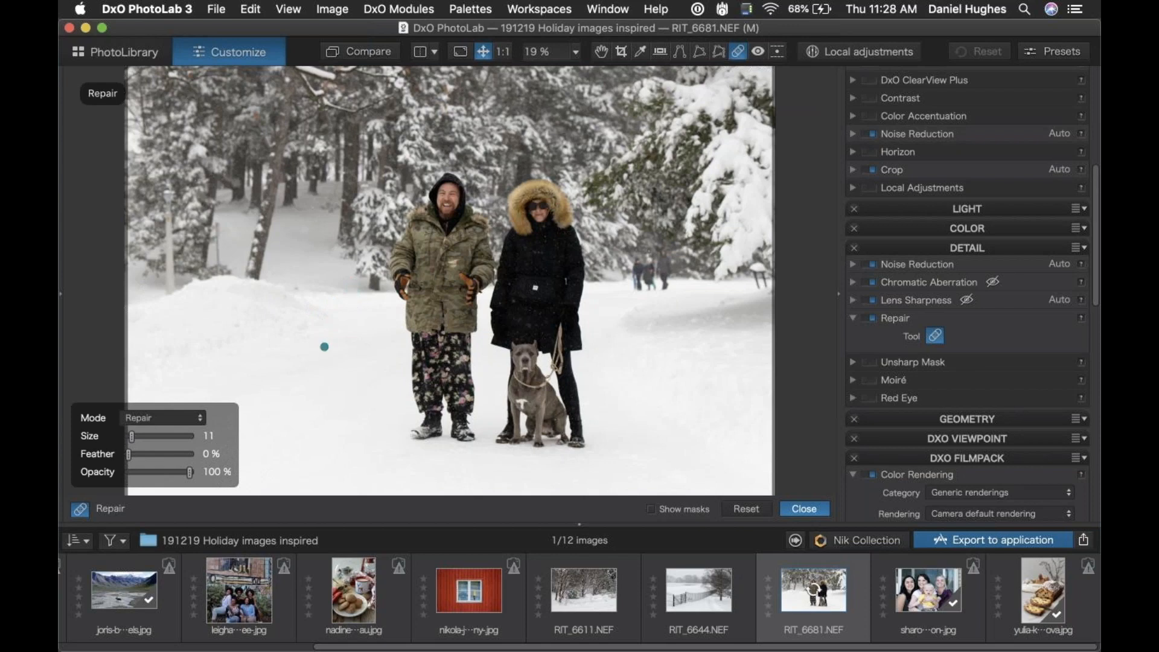
left_click(388, 349)
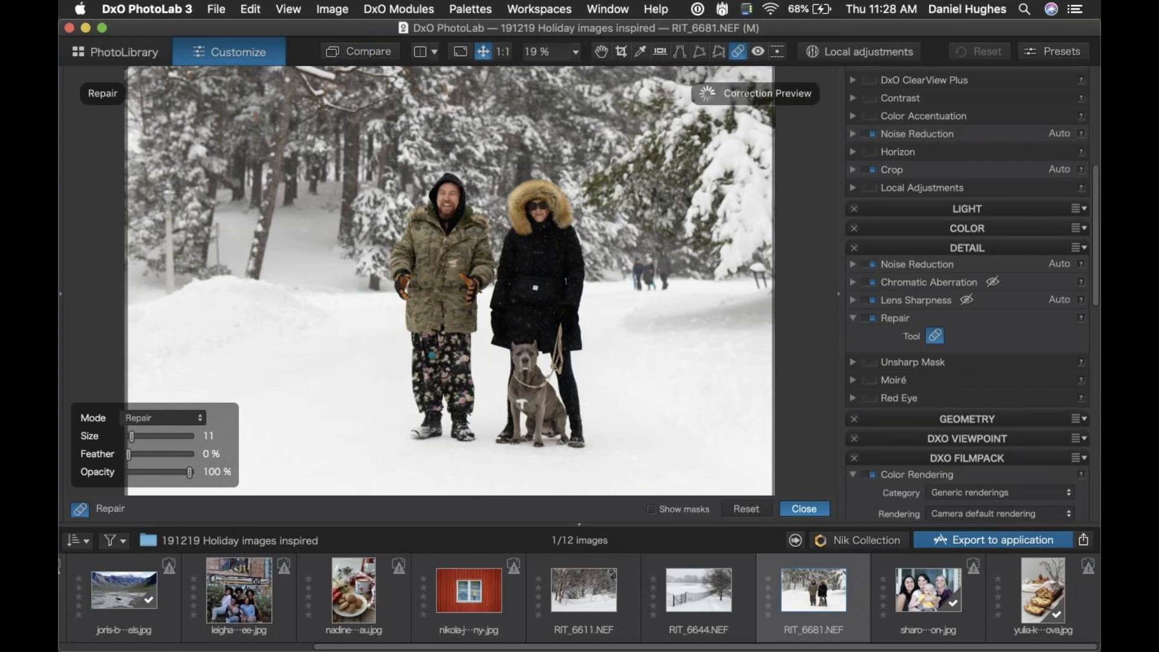
left_click(651, 310)
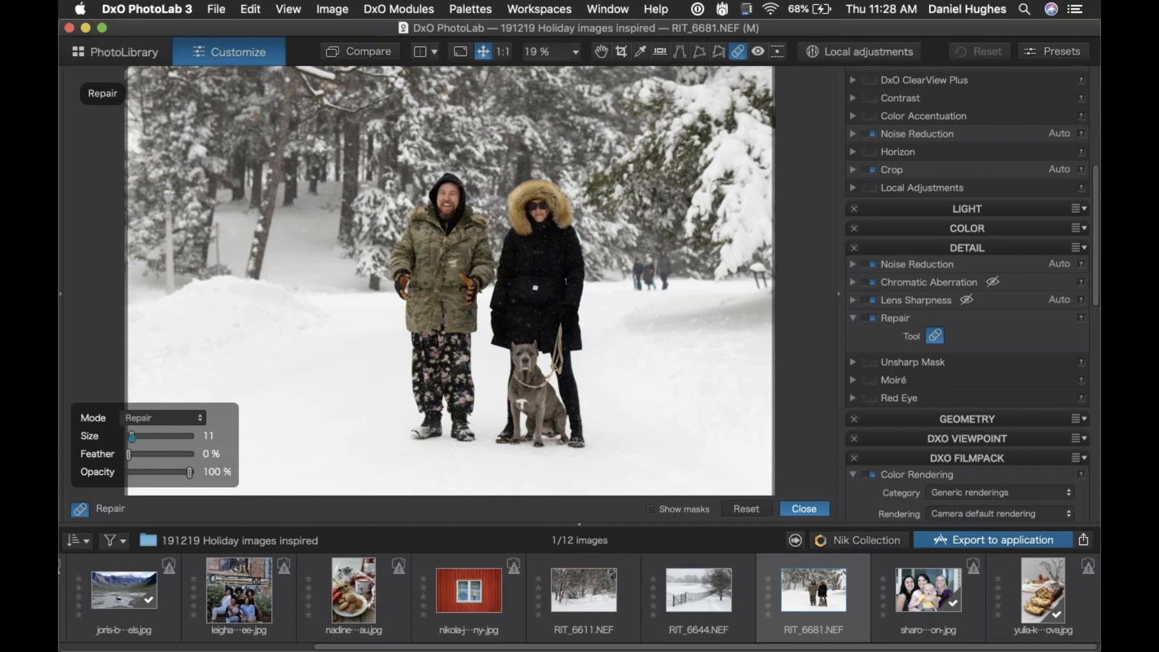
left_click_drag(131, 436, 128, 436)
left_click(805, 509)
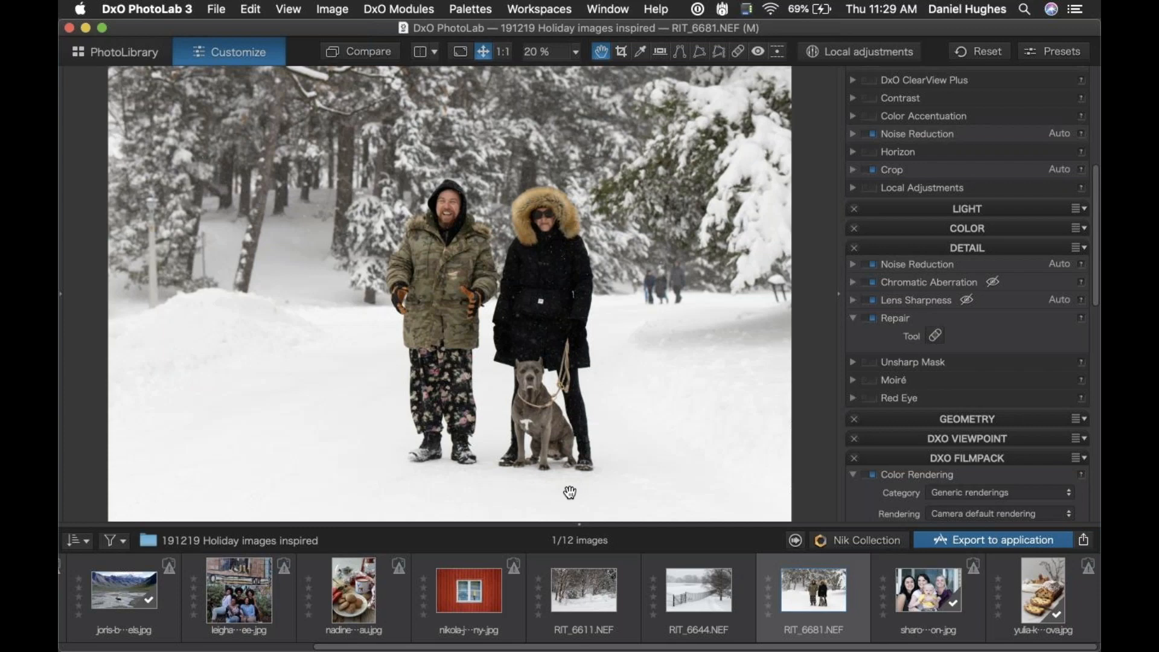
Add a local-adjustment control point on the woman's black coat, raise its exposure, contrast, microcontrast and ClearView Plus, and centre it on the coat
left_click(858, 55)
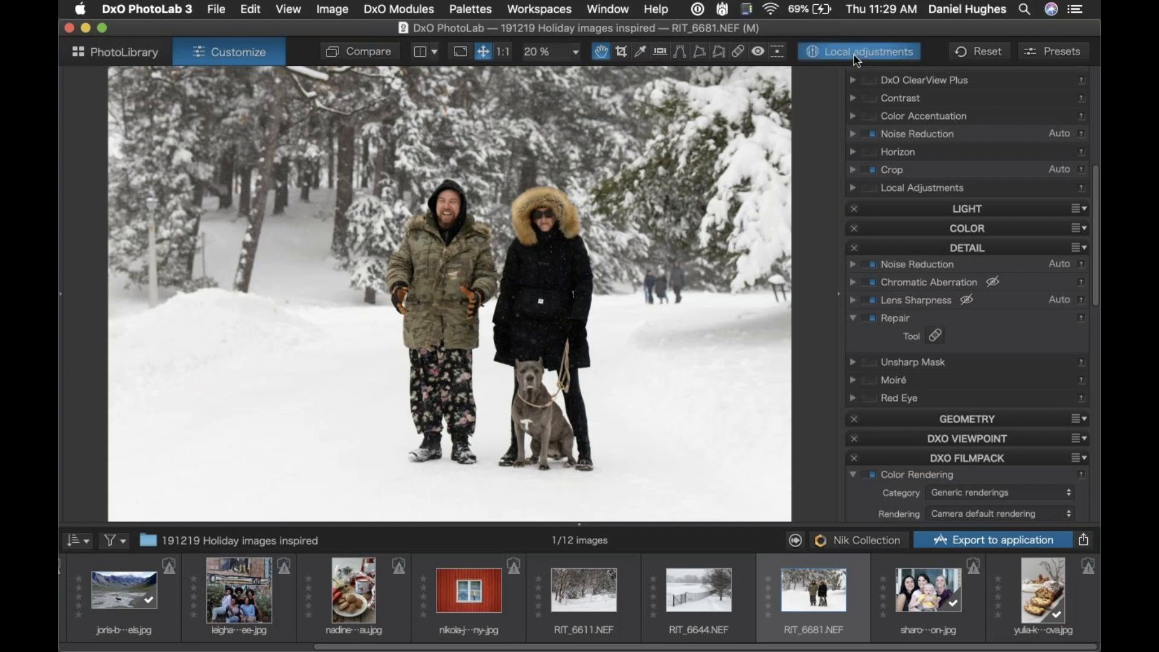
left_click(538, 273)
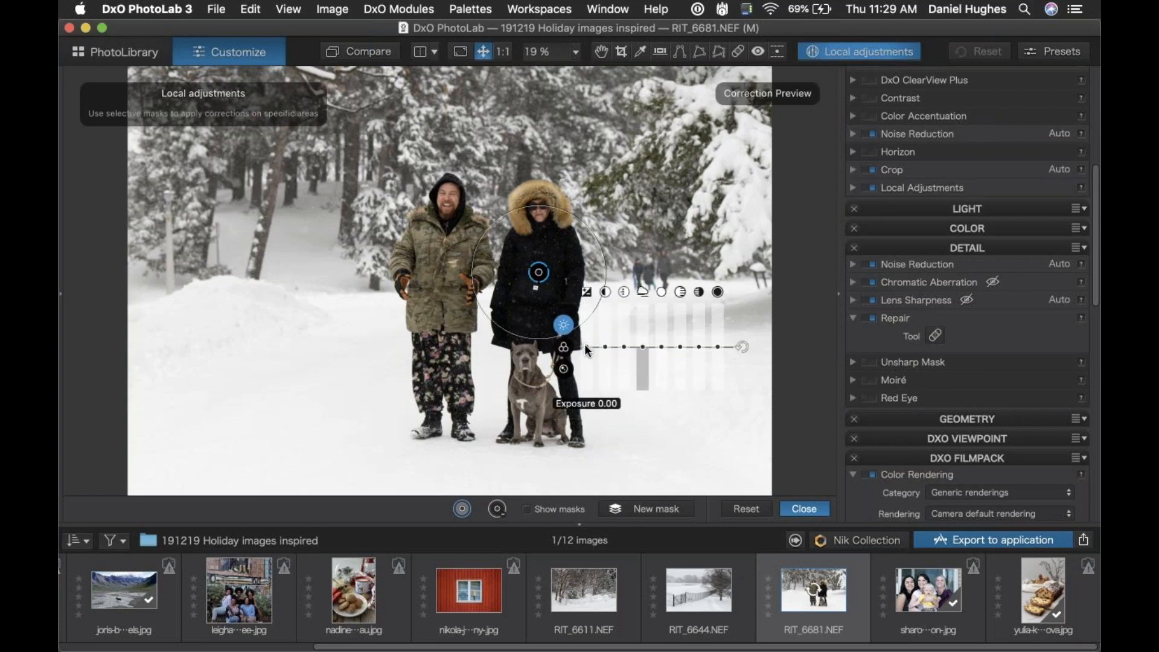
mouse_move(587, 345)
left_mouse_down()
mouse_move(589, 320)
mouse_move(588, 335)
left_mouse_up()
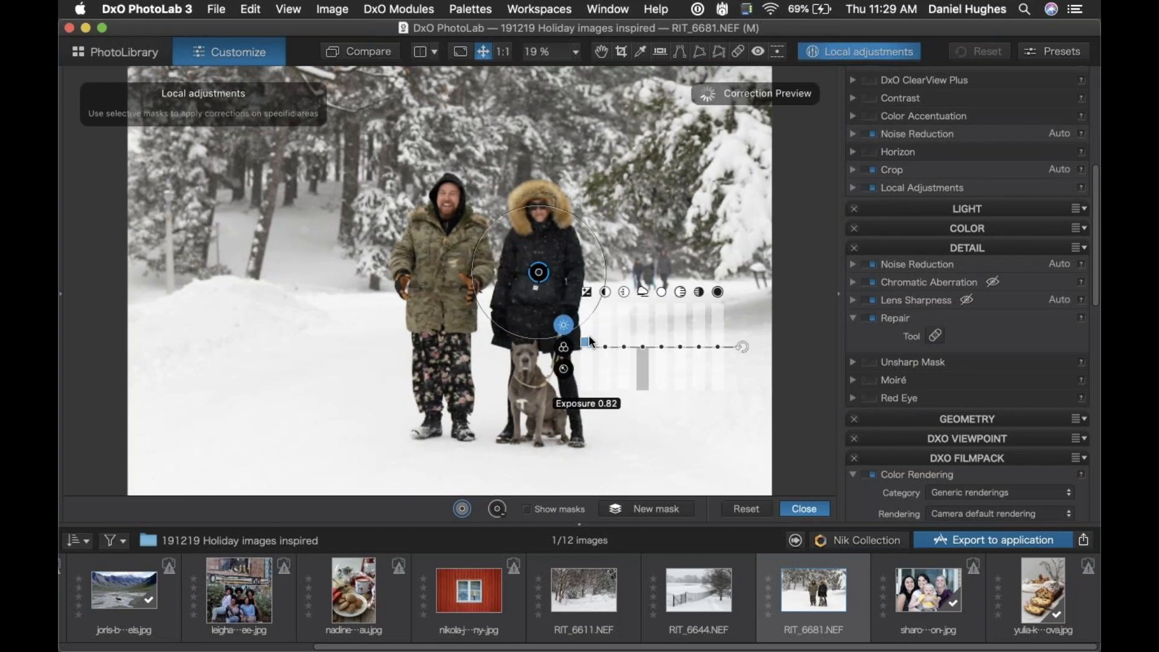
left_click_drag(540, 271, 541, 282)
left_click_drag(597, 353, 642, 347)
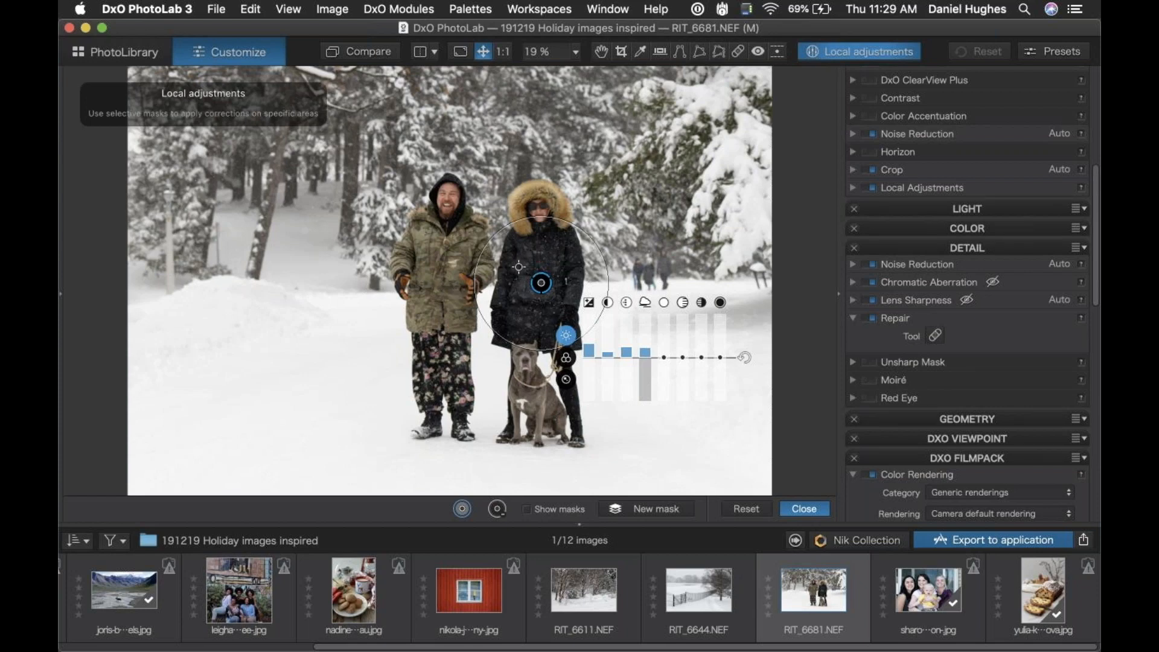
left_click(541, 283)
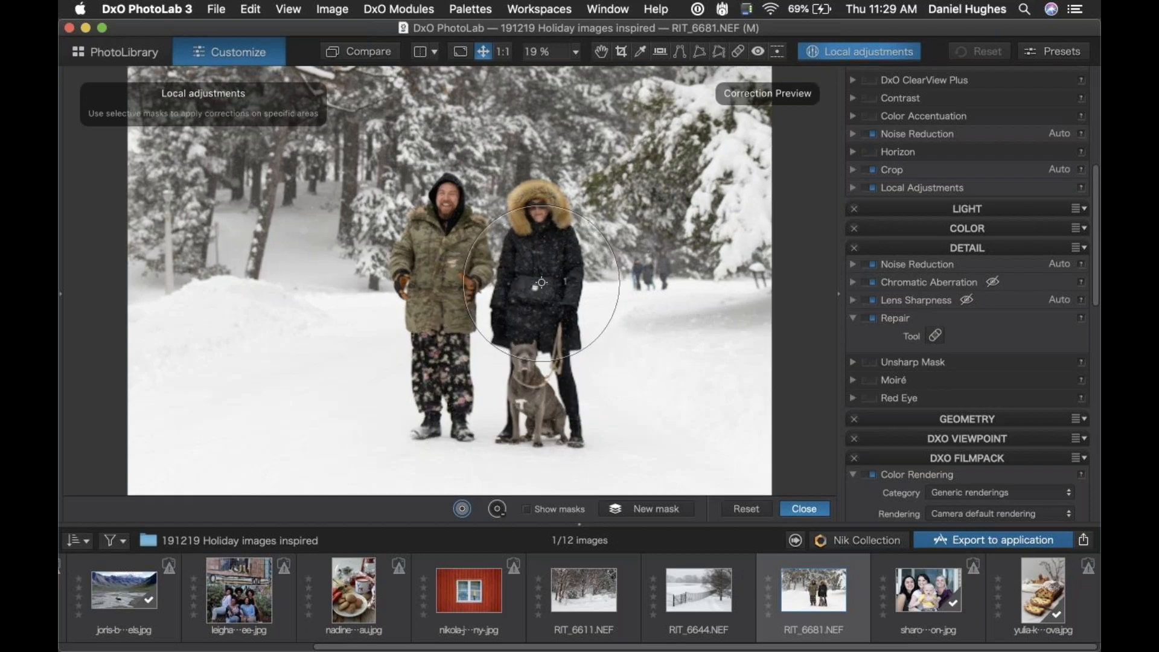
left_click_drag(541, 282, 546, 292)
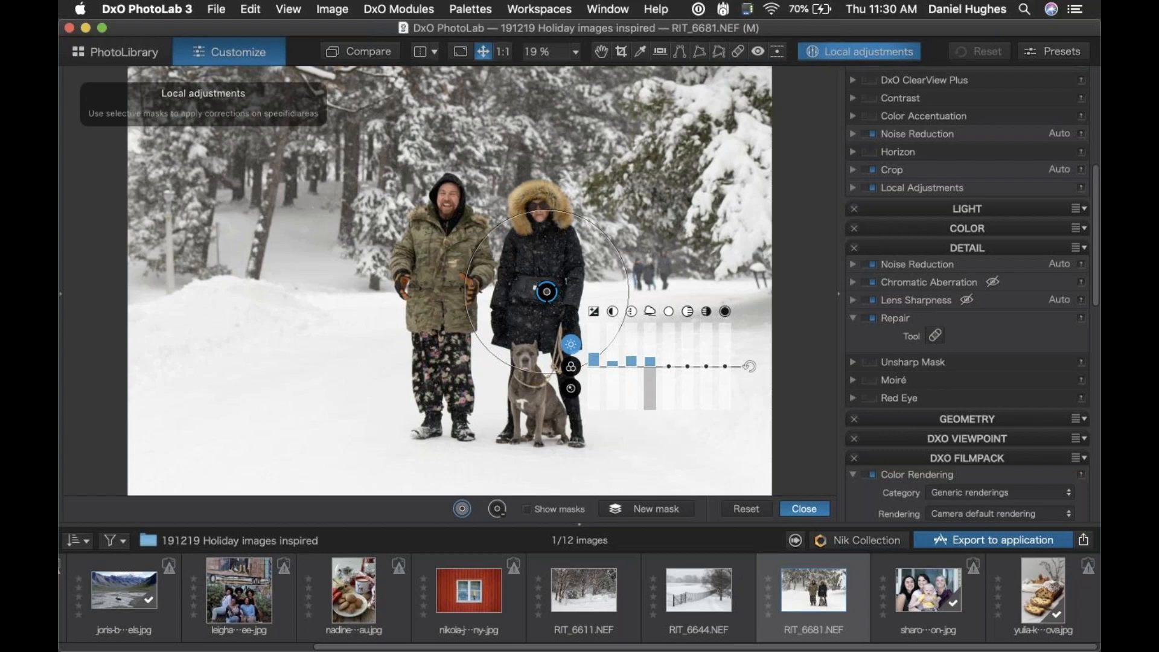
Create a new mask with a control point on the dog, tighten its radius, and slightly raise microcontrast and ClearView Plus
left_click(640, 508)
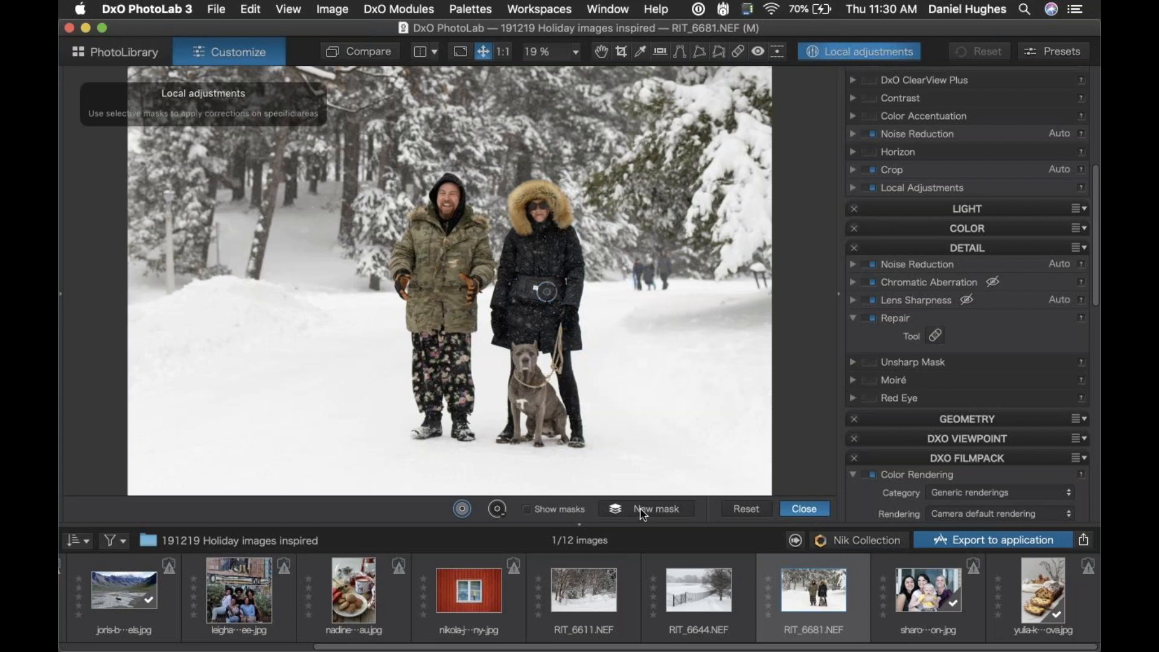
left_click(524, 391)
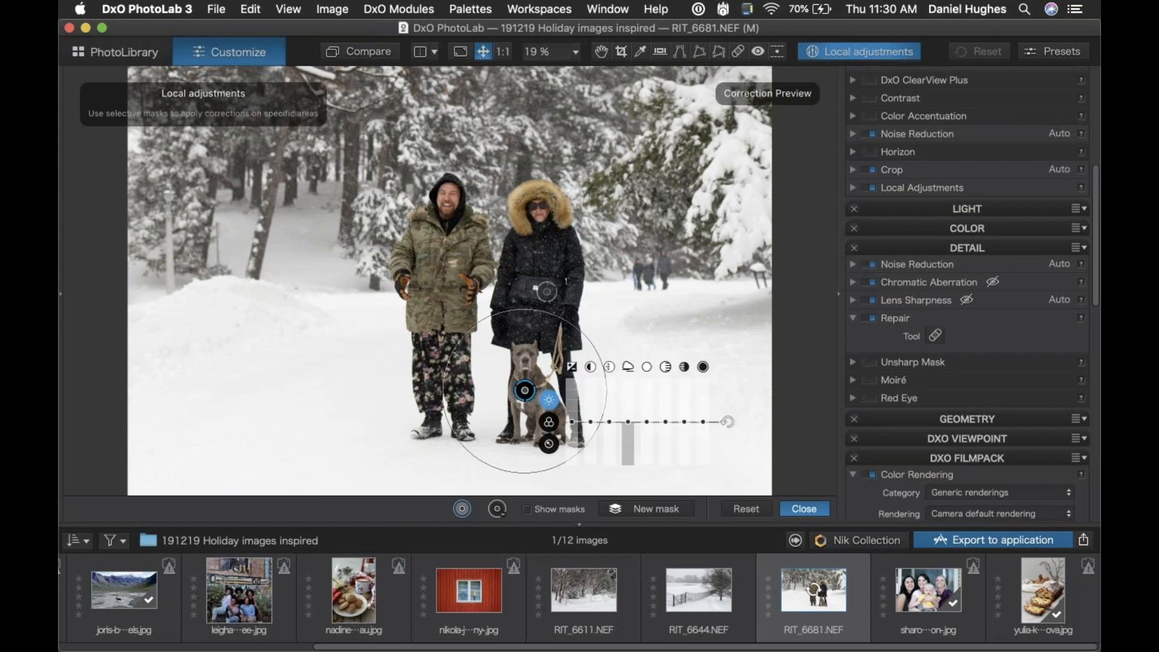
left_click_drag(605, 391, 628, 418)
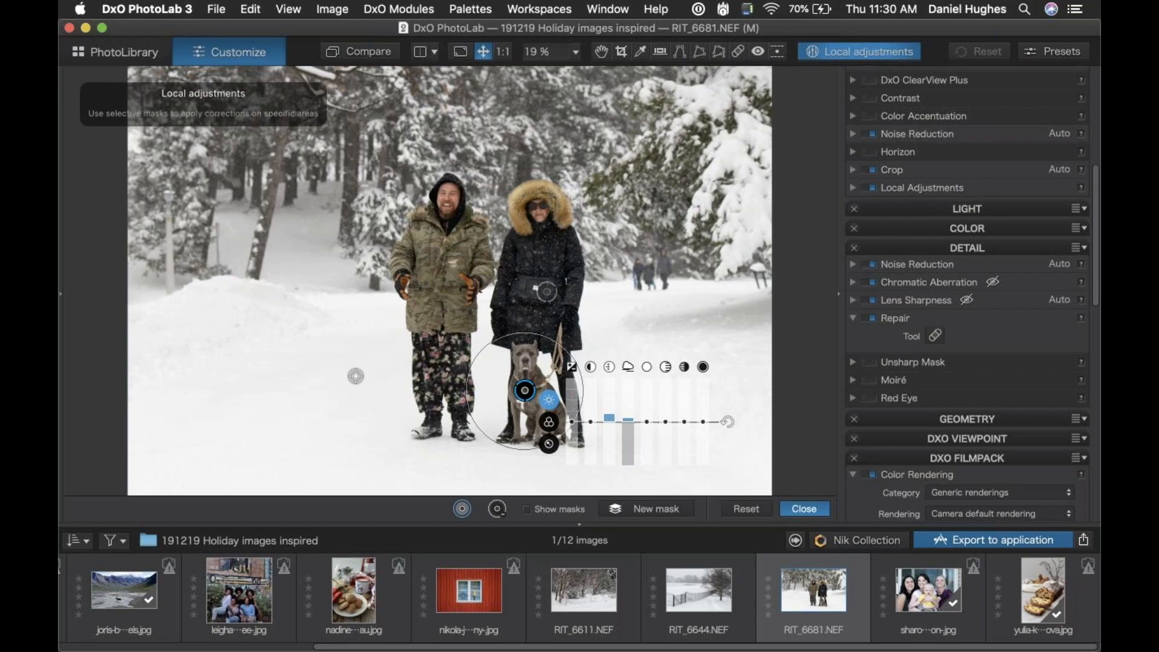
Try a new, enlarged control point on the snow bank beside the man, with slight ClearView Plus, added contrast and exposure at -0.25
left_click(635, 512)
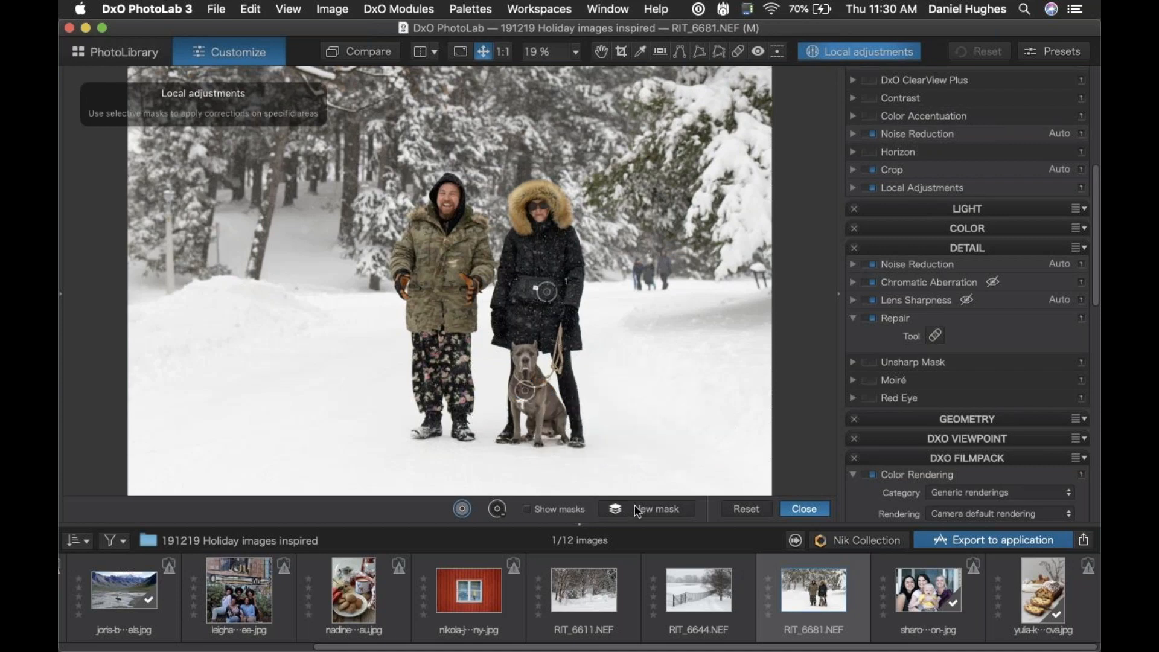
left_click(228, 333)
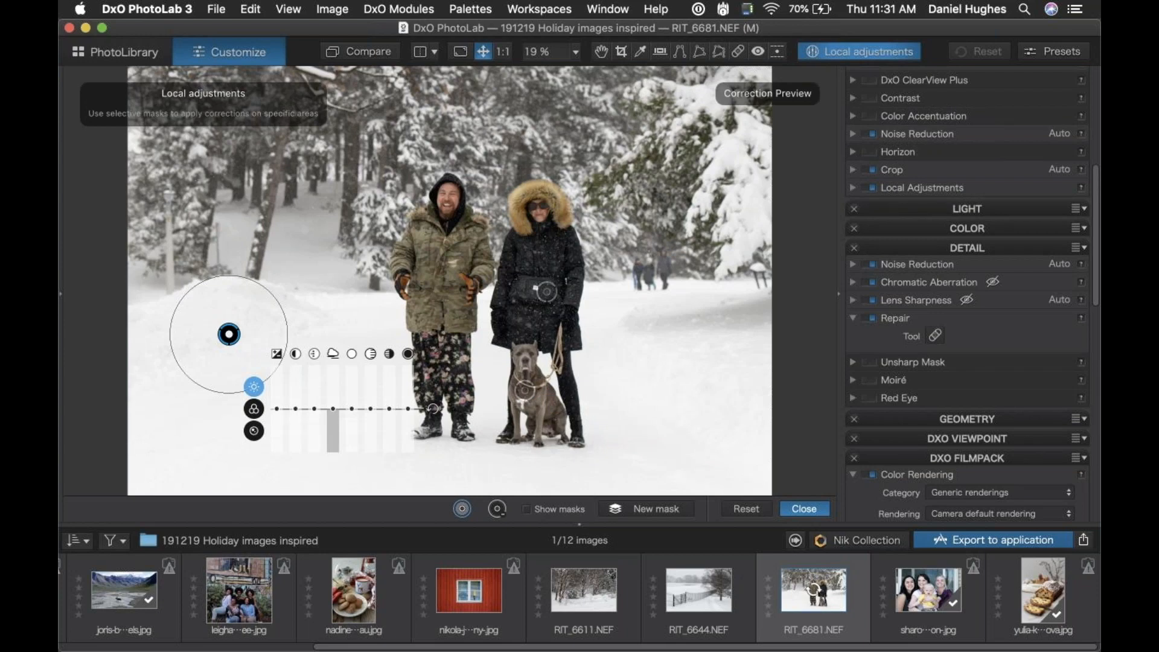
left_click_drag(287, 334, 317, 334)
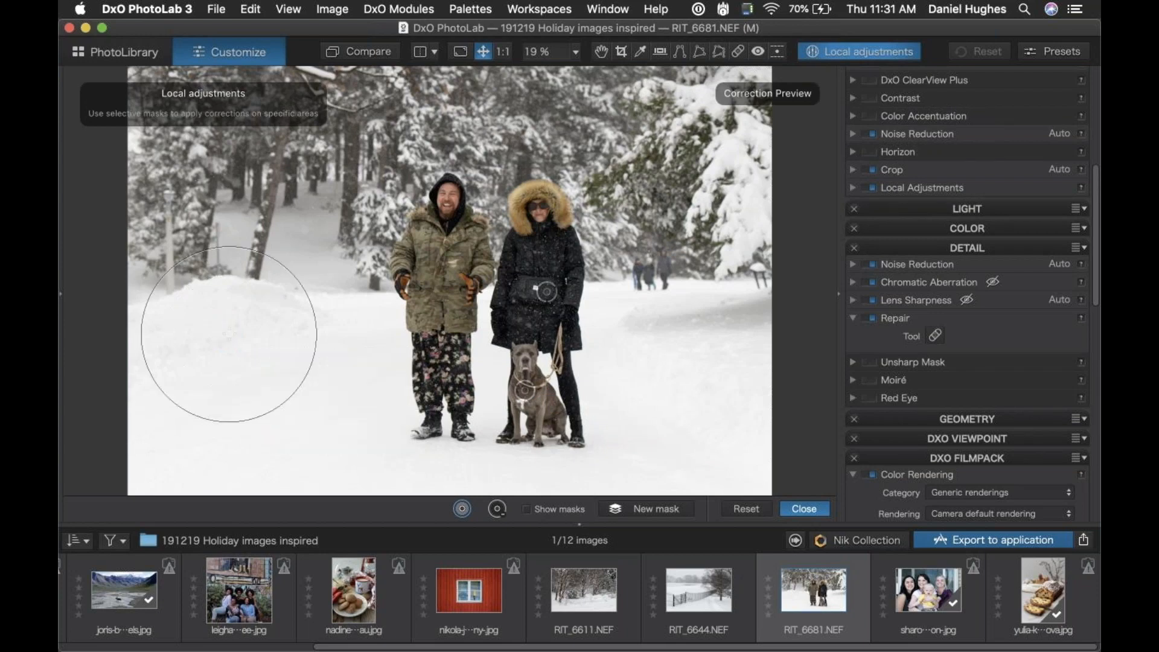
mouse_move(330, 407)
left_click_drag(330, 407, 331, 375)
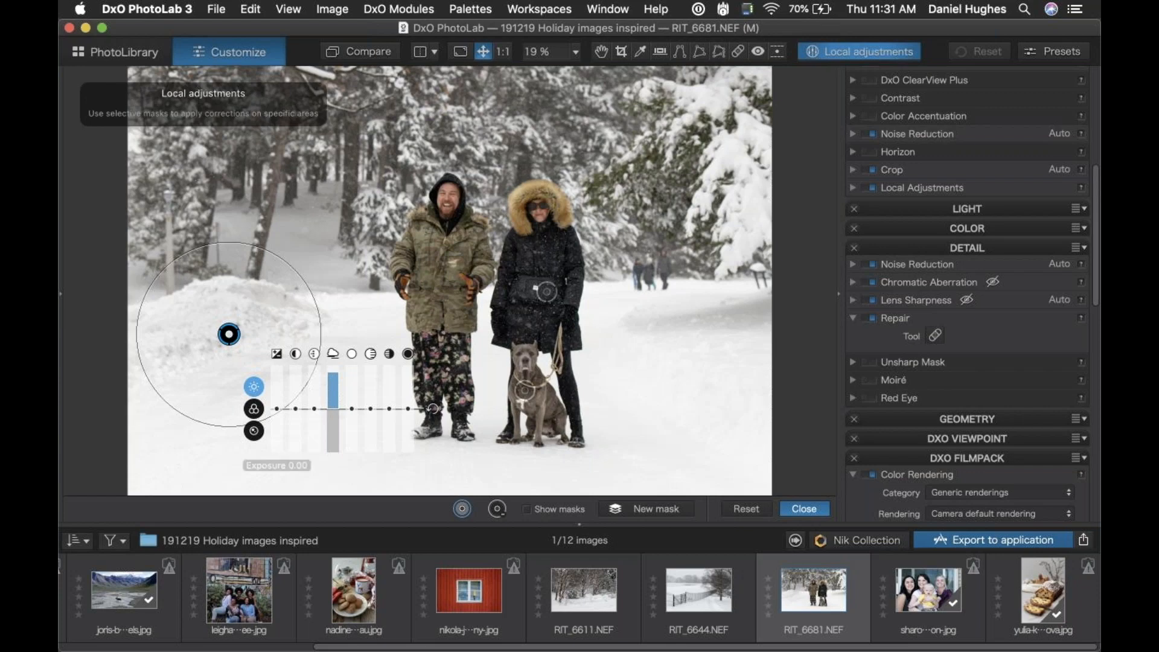
left_click_drag(334, 416, 333, 403)
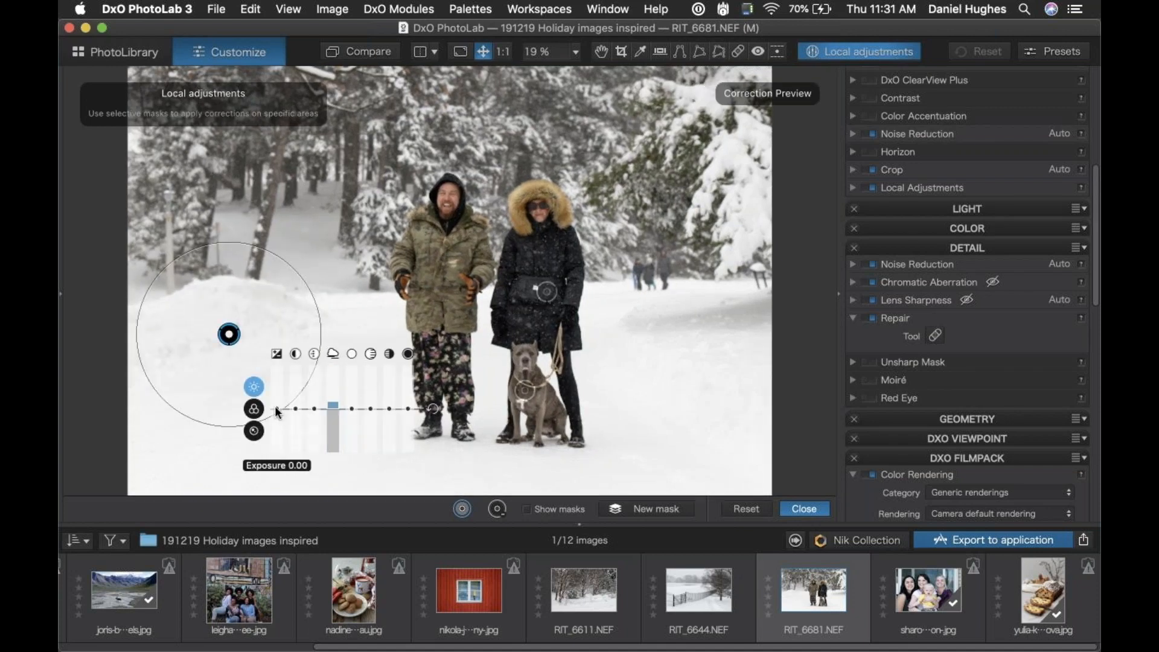
mouse_move(281, 418)
left_mouse_down()
mouse_move(296, 400)
mouse_move(275, 410)
left_mouse_up()
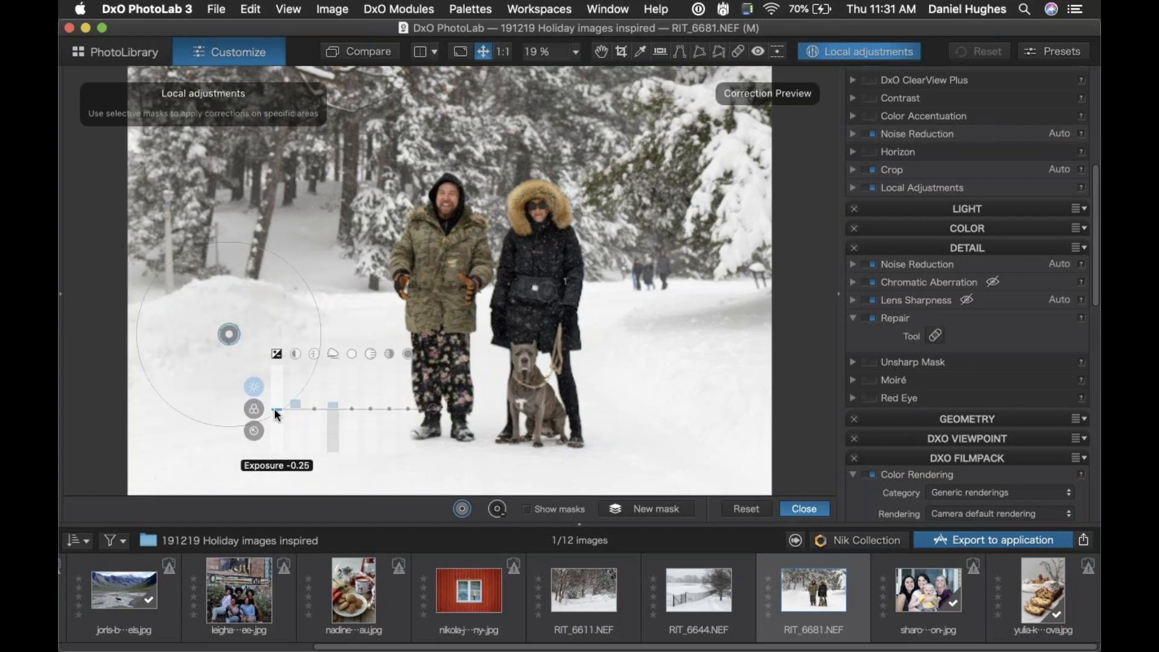
Create a new mask with a control point on the snow among the trees, set contrast to 42, and lower blacks and exposure slightly
left_click(640, 511)
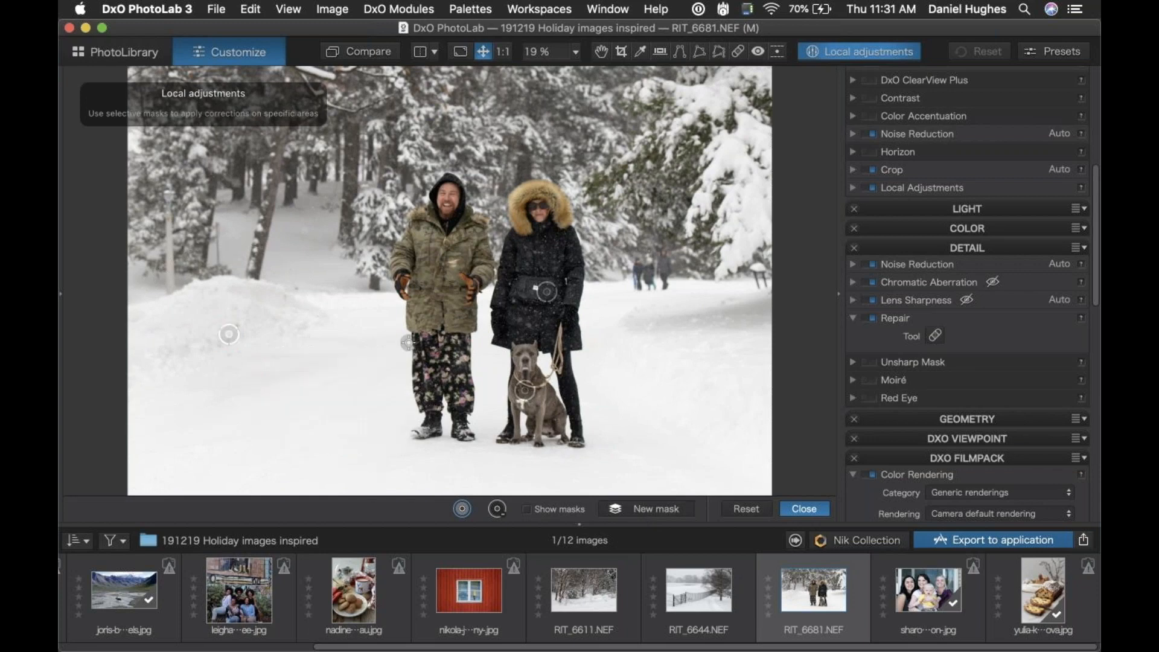
left_click(301, 222)
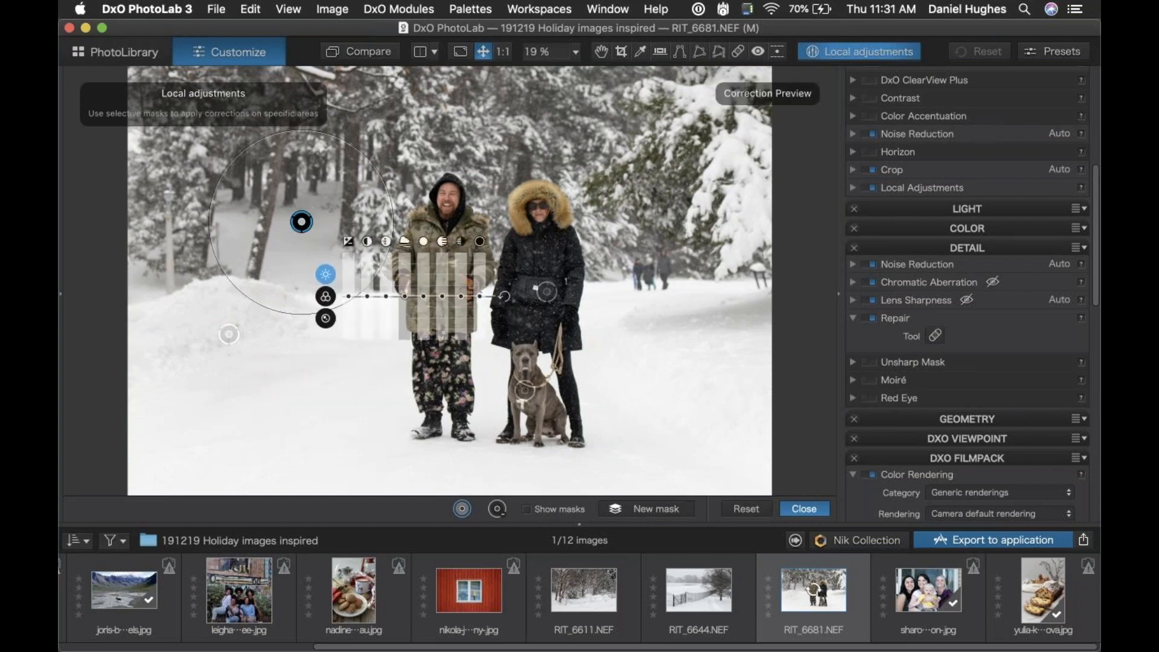
mouse_move(351, 294)
left_click_drag(366, 295, 367, 286)
left_click_drag(480, 296, 478, 317)
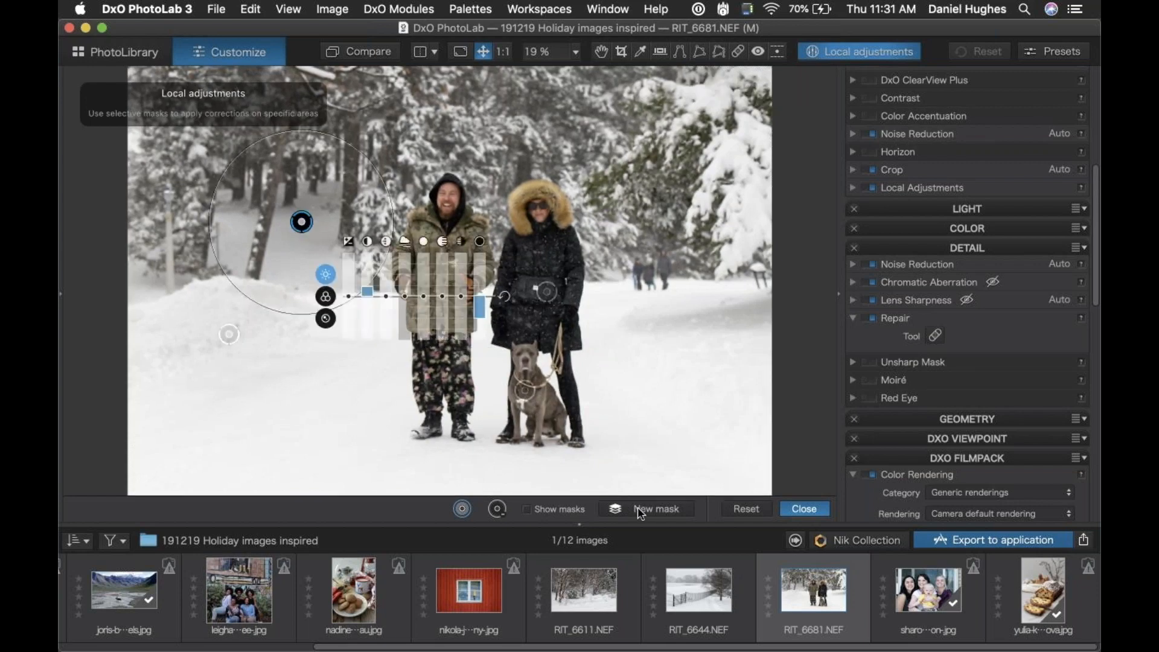
left_click_drag(370, 285, 368, 276)
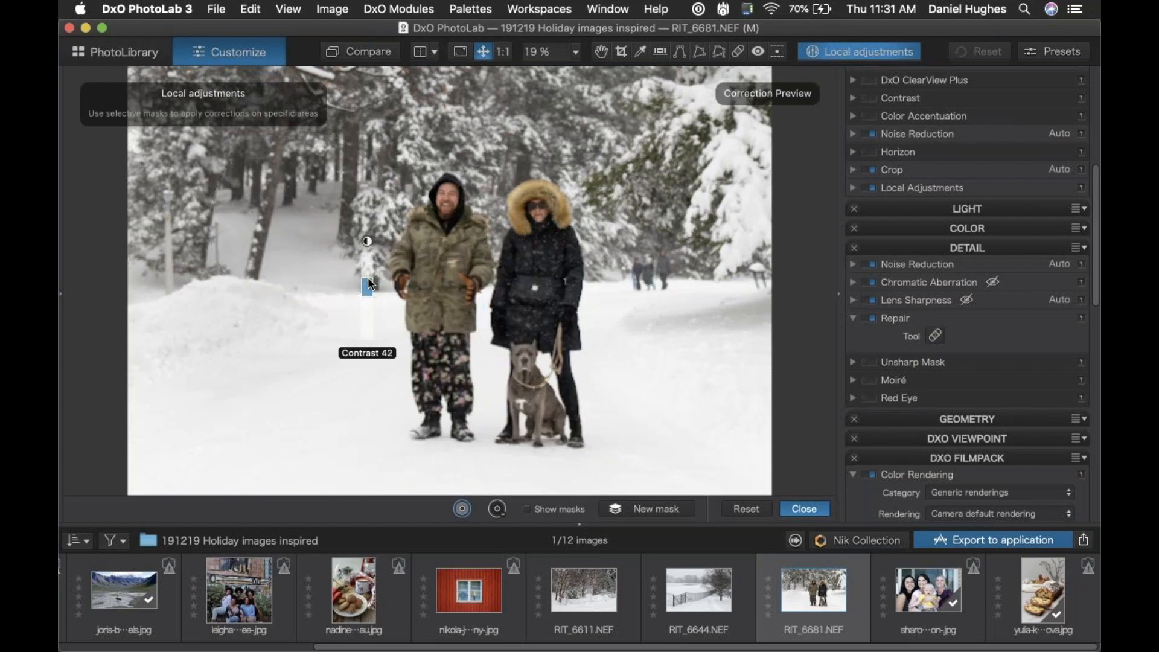
left_click_drag(349, 296, 349, 299)
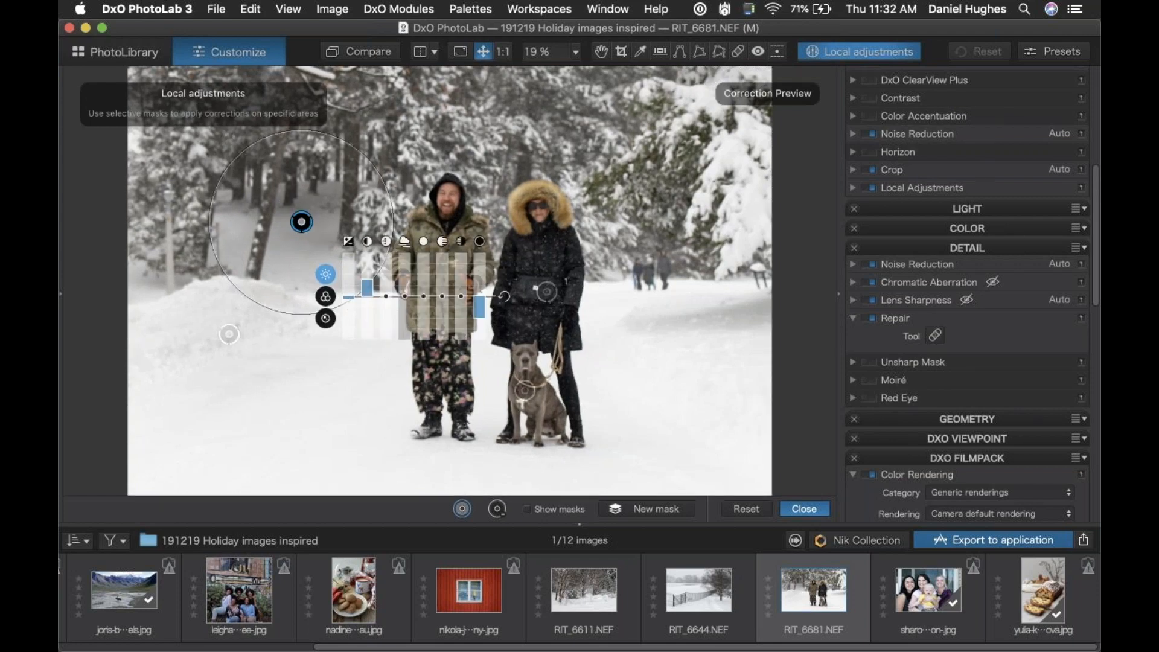
Place a control point on the man's floral trousers, shrink its radius, and raise its vibrancy
left_click(436, 356)
left_click_drag(527, 355, 509, 356)
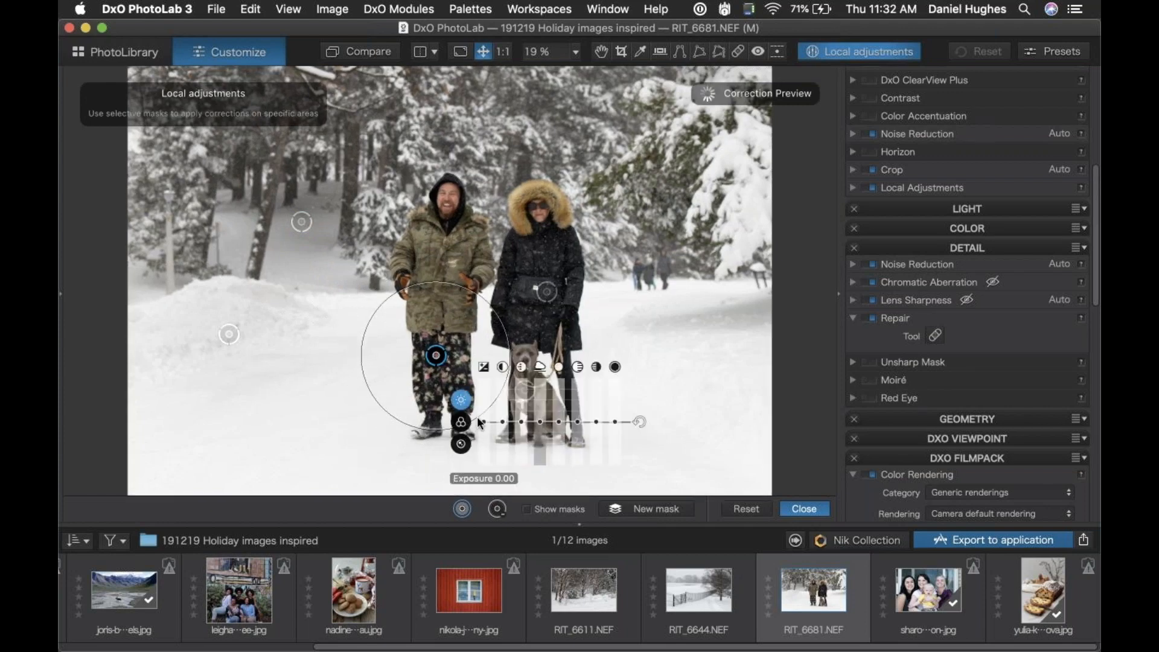
left_click_drag(539, 418, 480, 393)
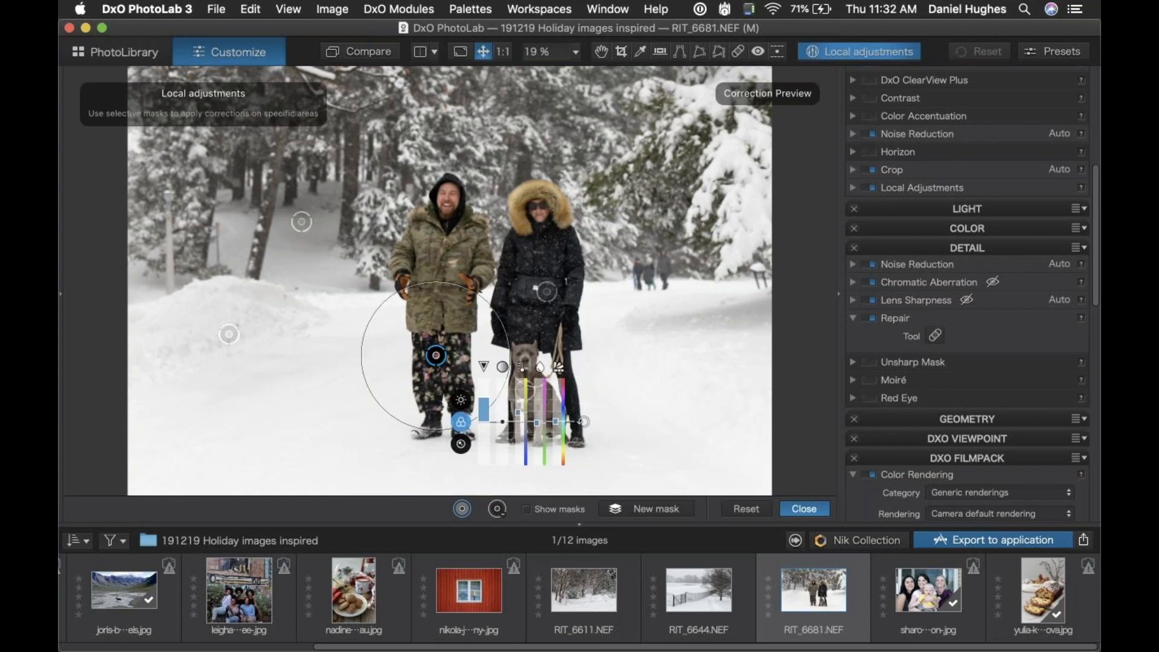
Create a new mask with a control point on the man's camouflage jacket, raise its contrast slightly, and show its color adjustments
left_click(645, 512)
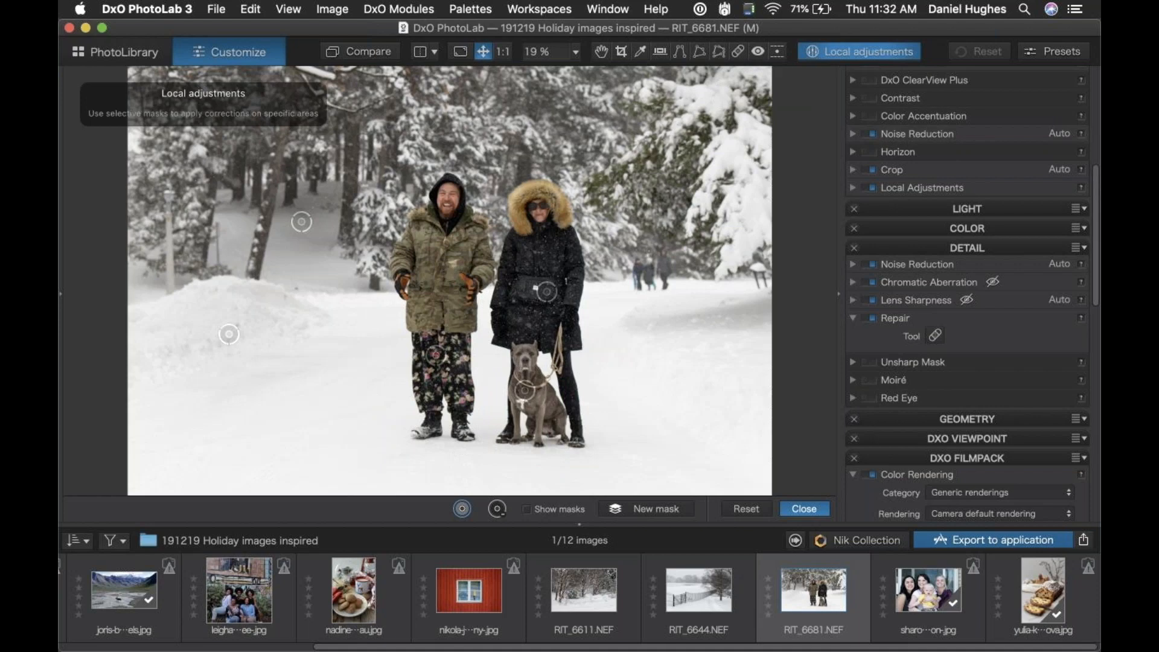
left_click(449, 269)
left_click(476, 322)
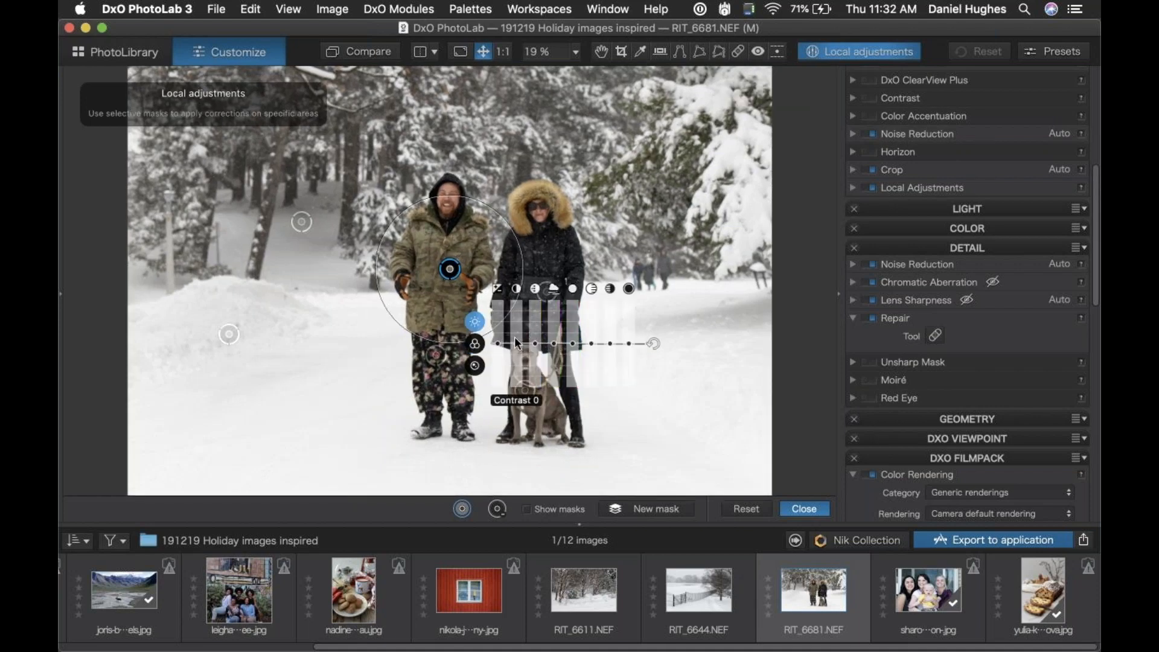
left_click_drag(517, 341, 518, 336)
left_click(475, 344)
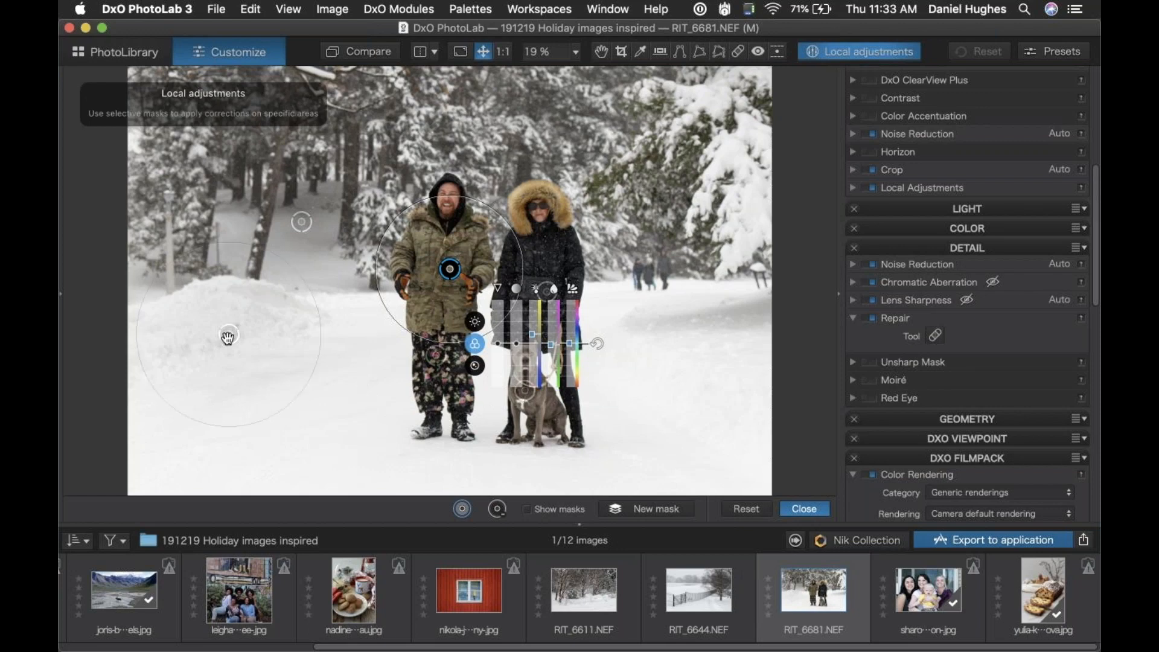
Delete the control point on the snow bank
left_click(228, 334)
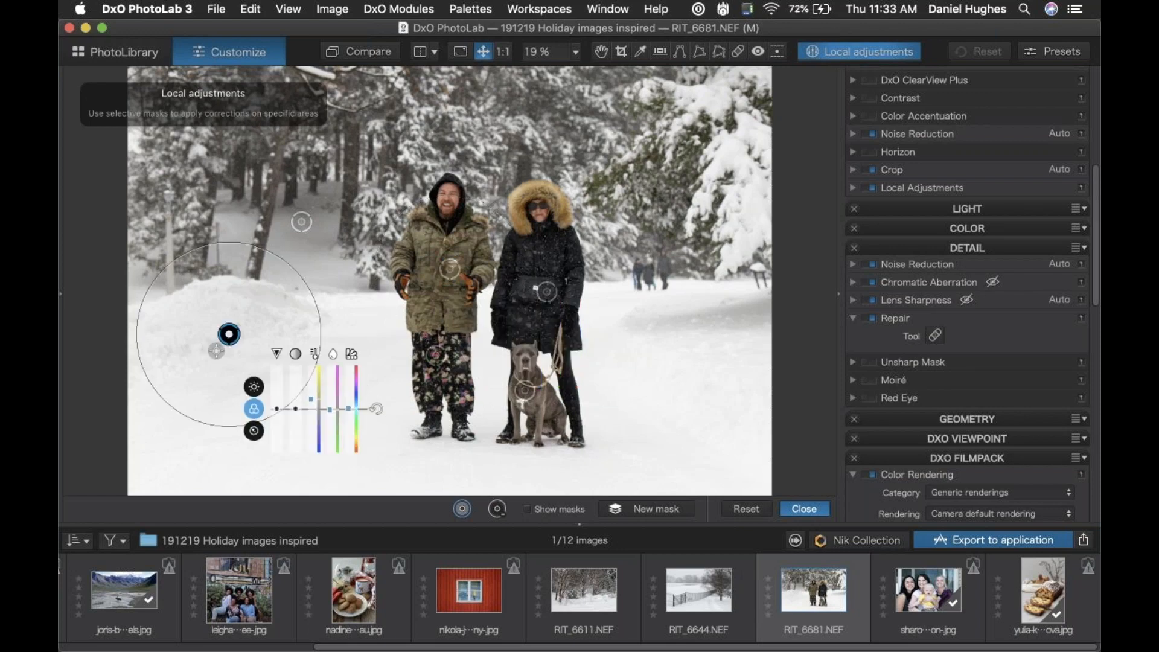
key("Delete")
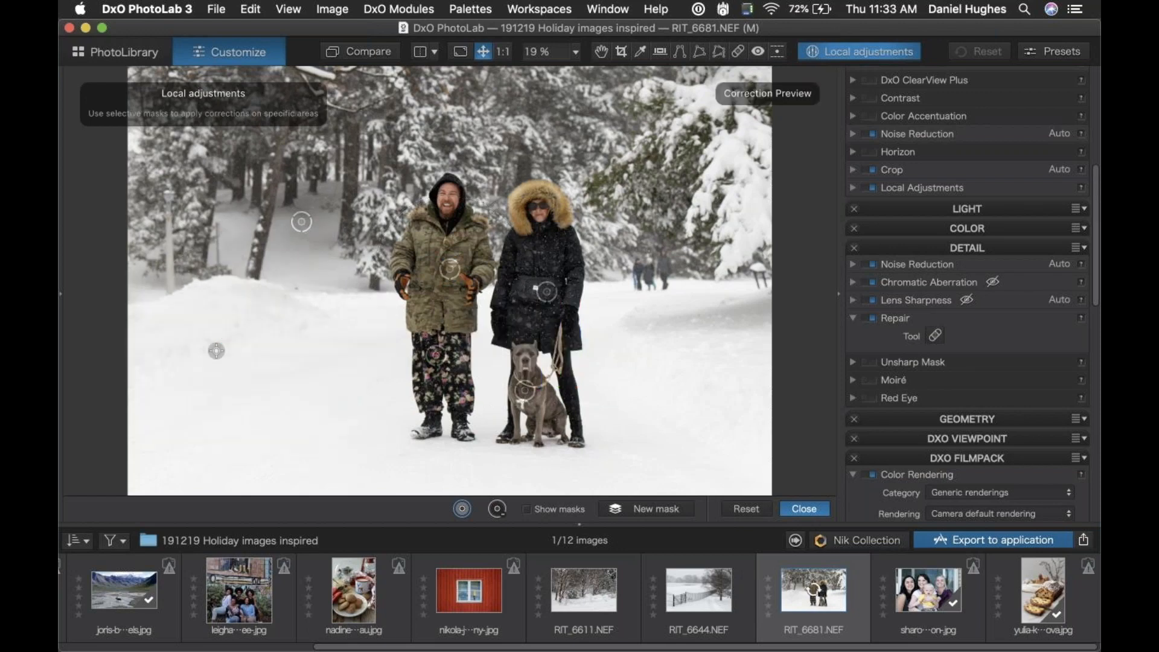
Reselect the control point on the man's jacket and shift its tint toward green
left_click(452, 268)
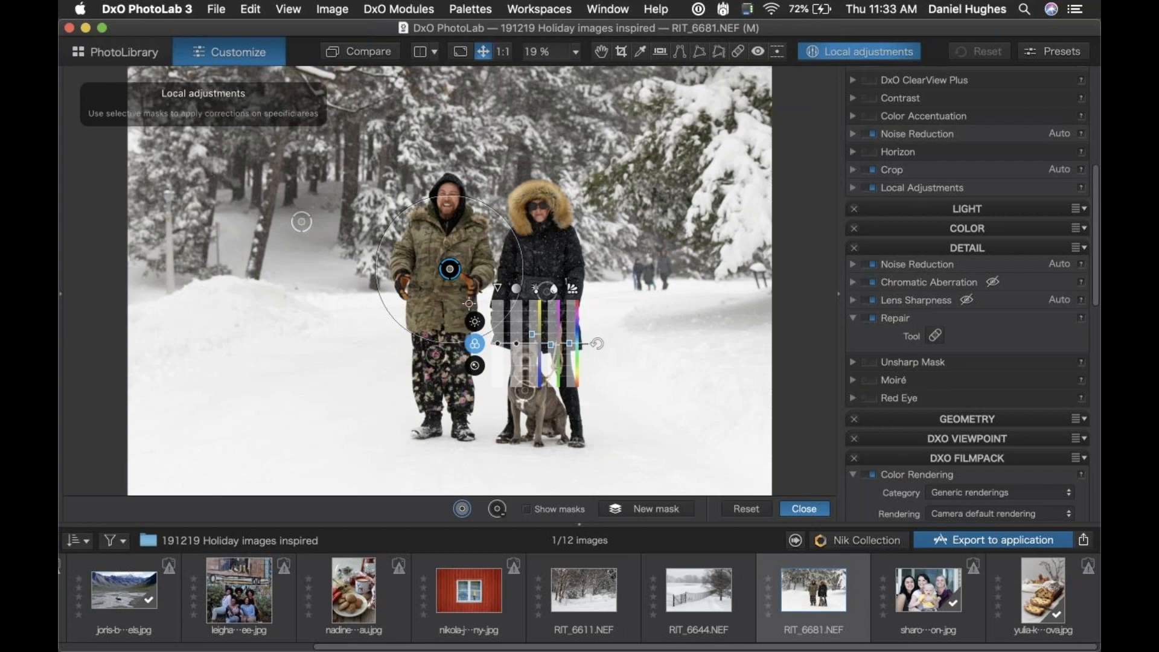
mouse_move(533, 337)
left_click_drag(533, 337, 549, 347)
left_click_drag(549, 345, 549, 347)
Create a new mask with a small control point on the man's face, raise its exposure slightly, and close local adjustments
left_click(657, 509)
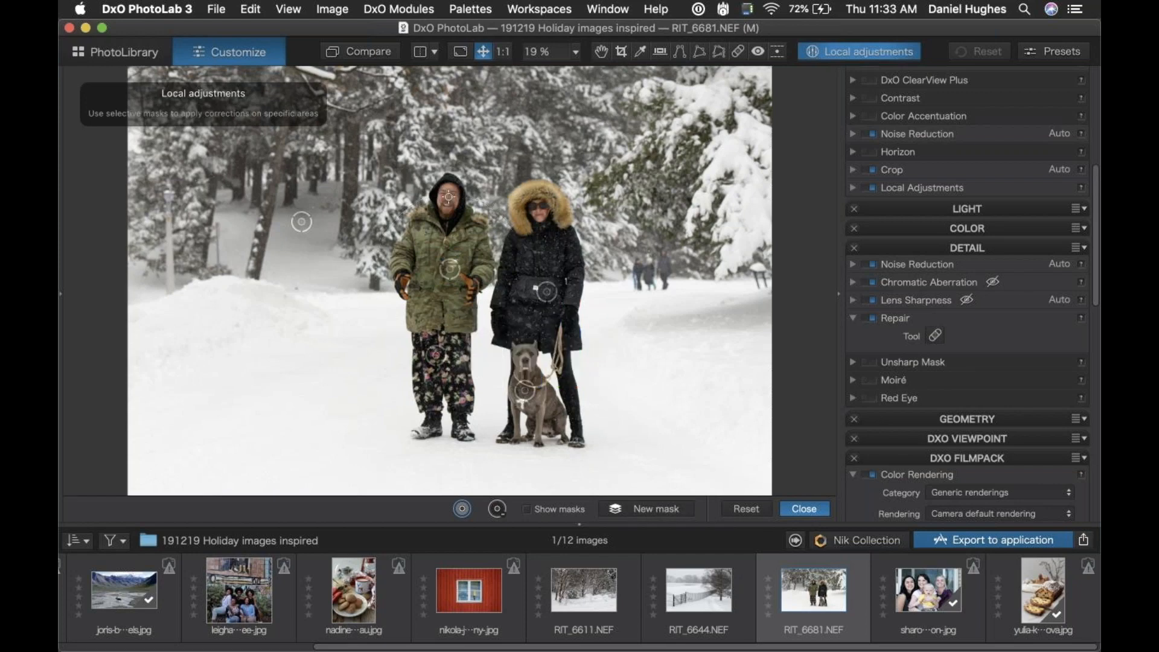
left_click(446, 193)
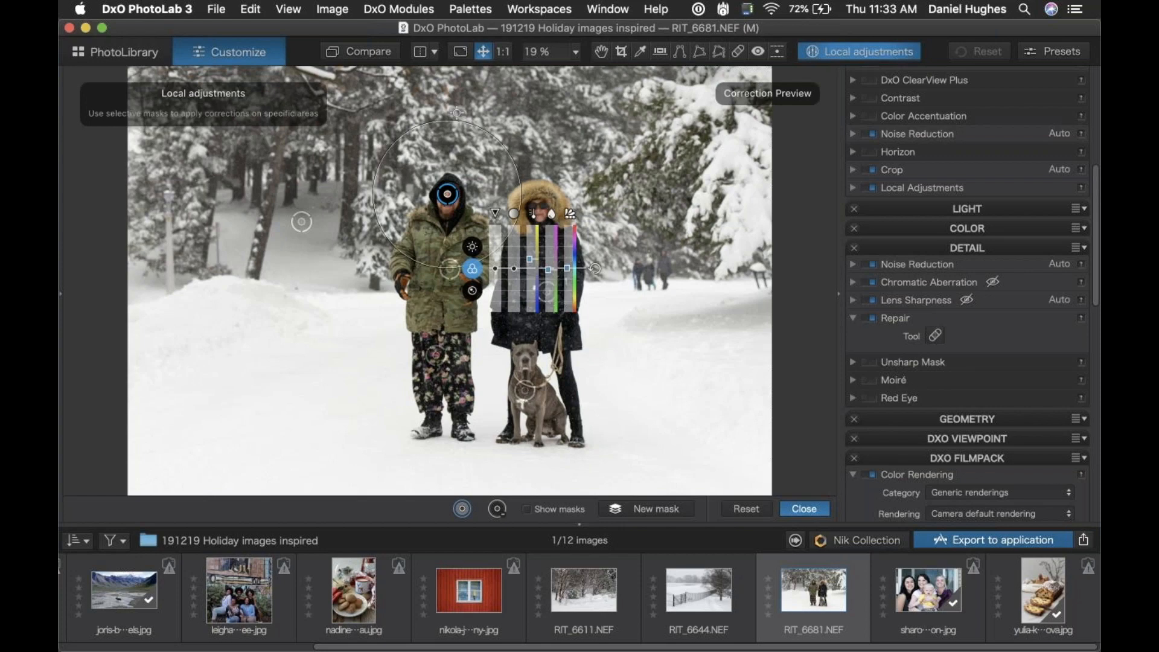
left_click(447, 194)
left_click(447, 194)
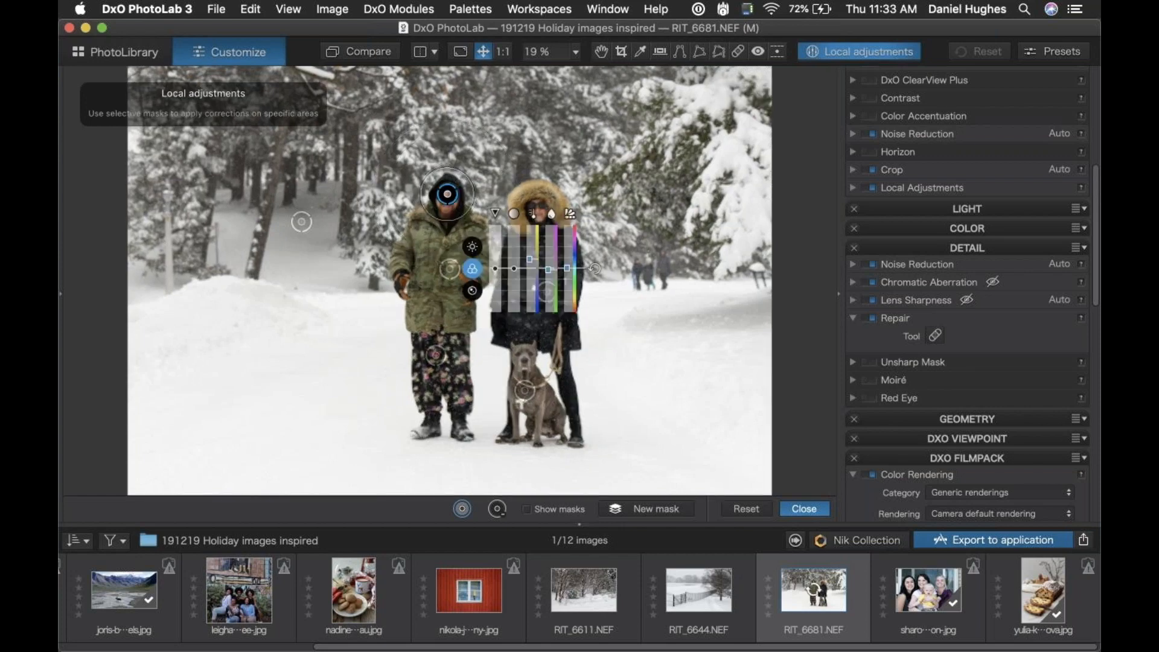
left_click(473, 246)
left_click_drag(495, 268, 493, 263)
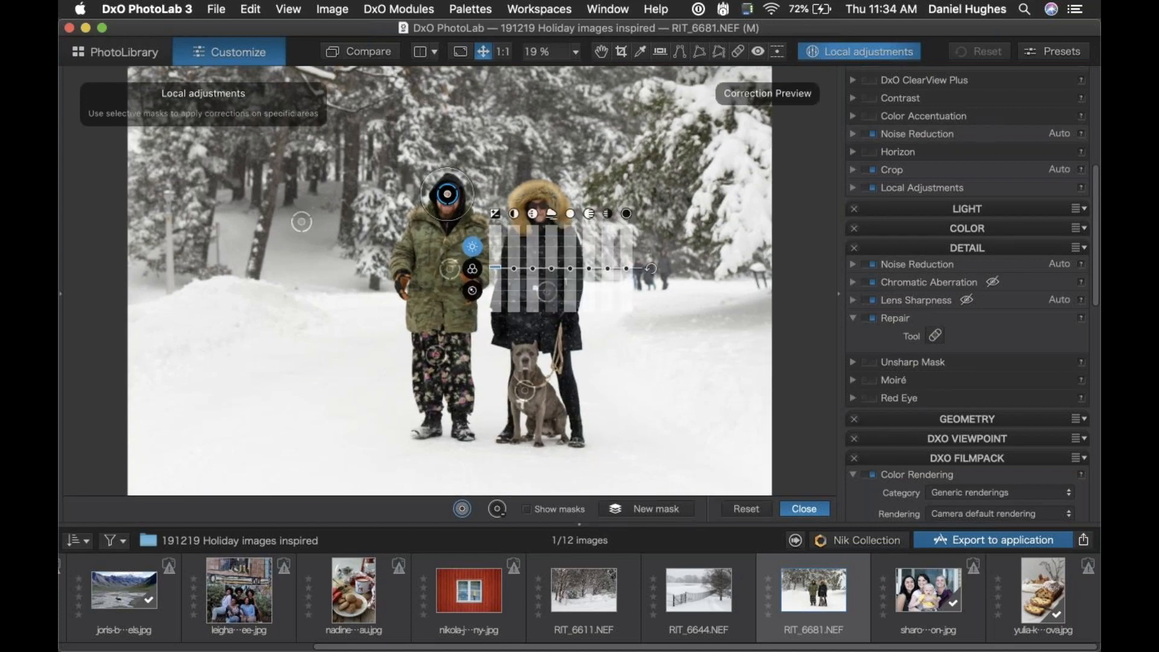
left_click(796, 508)
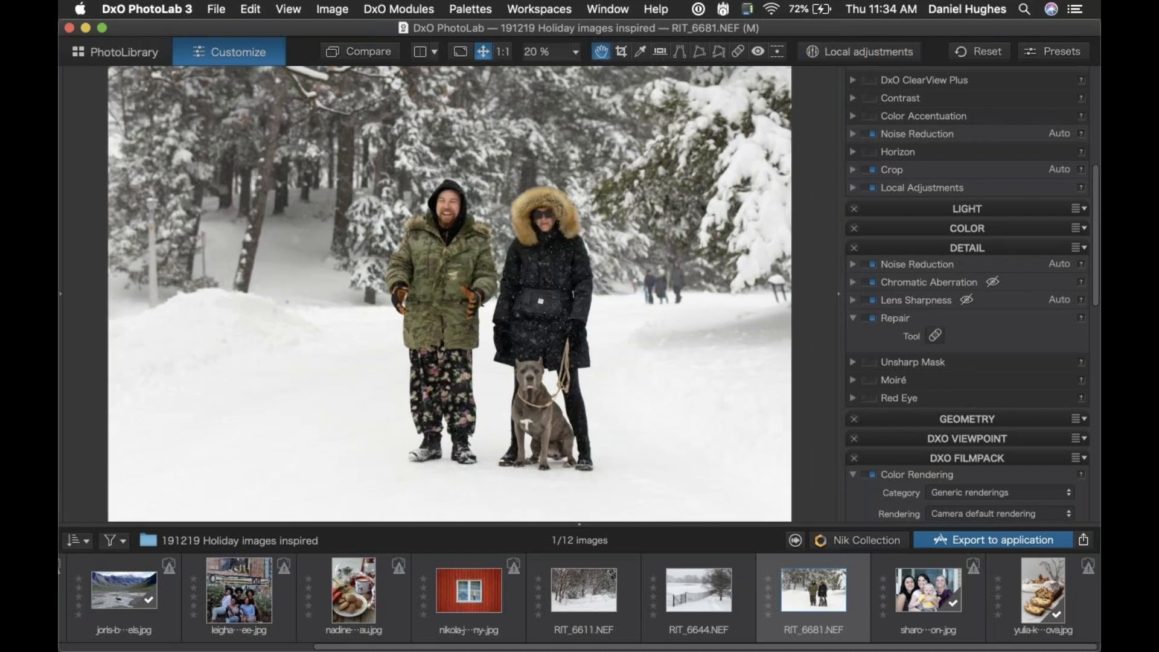
Compare the corrected photo of the couple with its uncorrected version
left_click(363, 53)
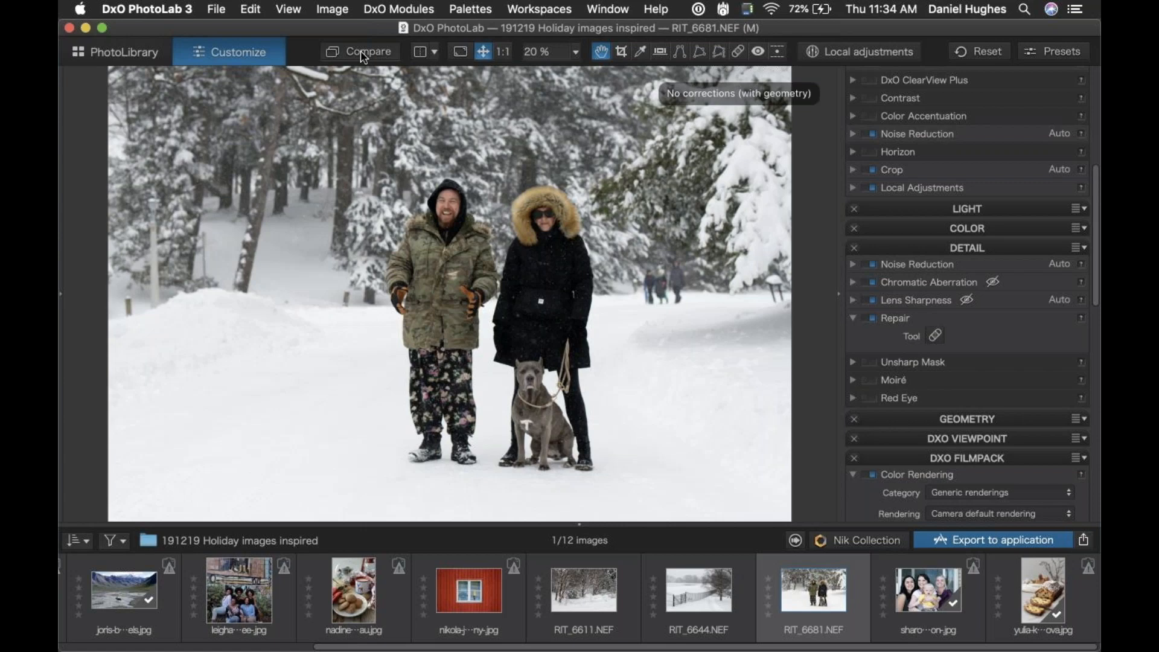
left_click(363, 54)
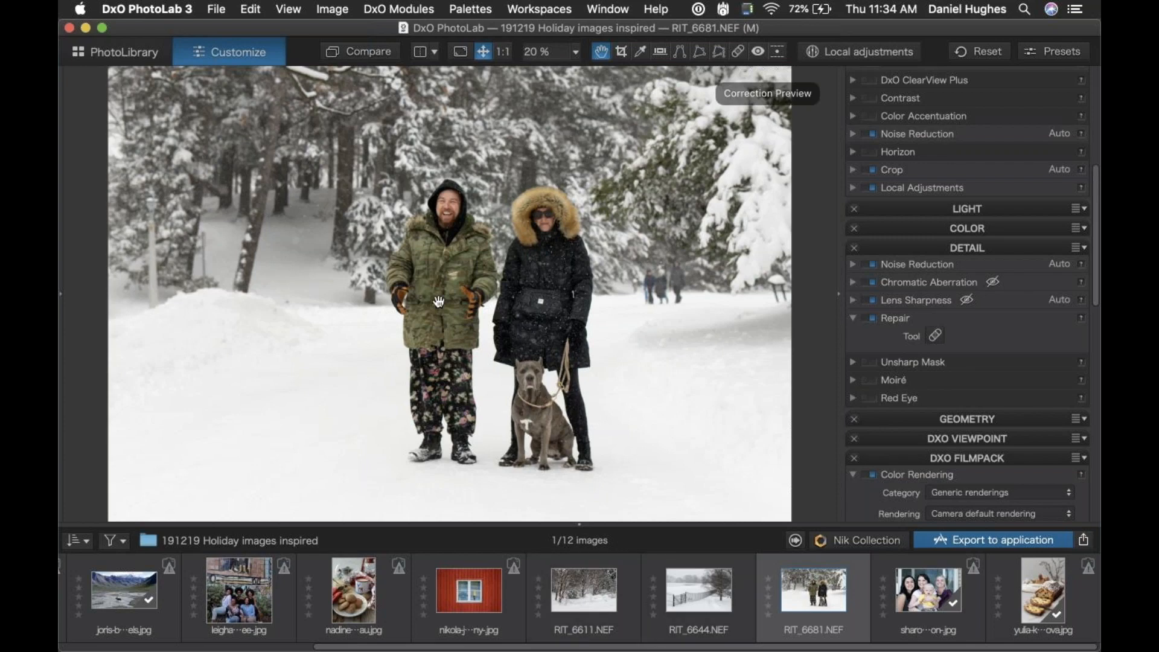
Open the portrait of three women with a baby in Color Efex Pro 4 from the Nik Collection
scroll(792, 574, "right", 1)
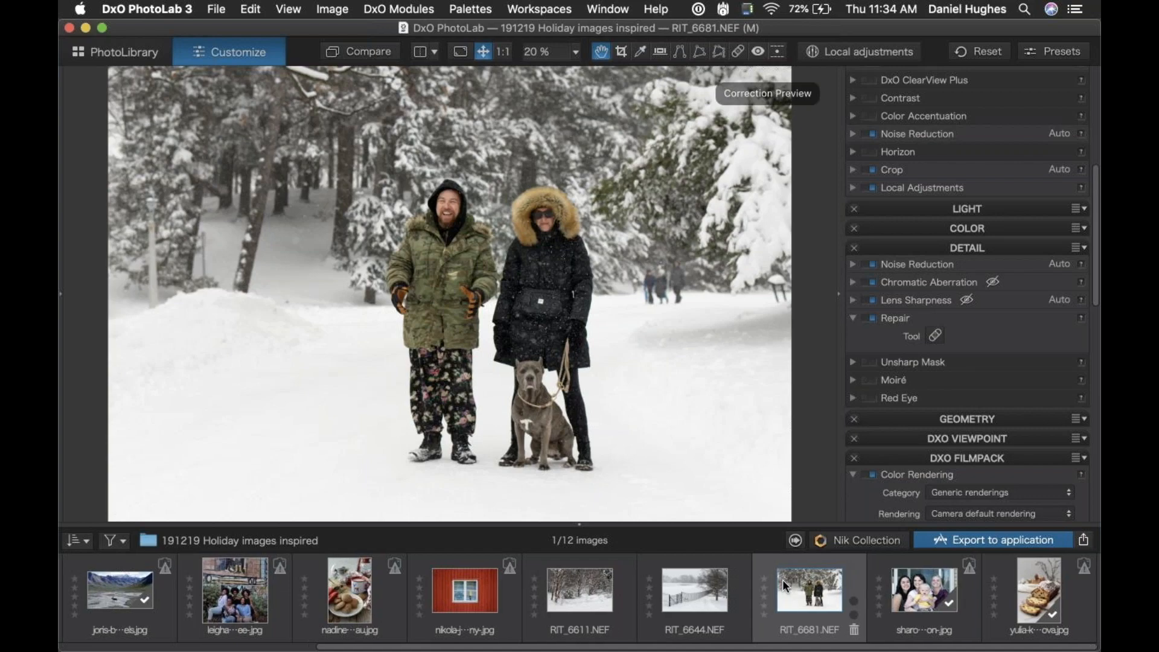
left_click(919, 590)
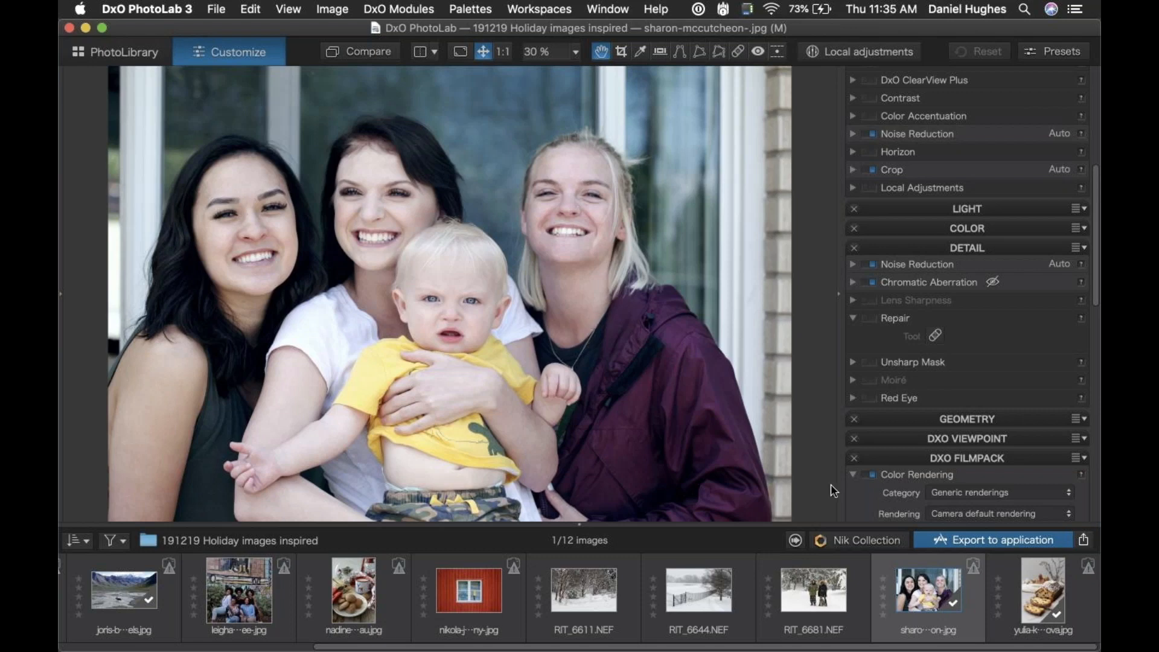
left_click(850, 546)
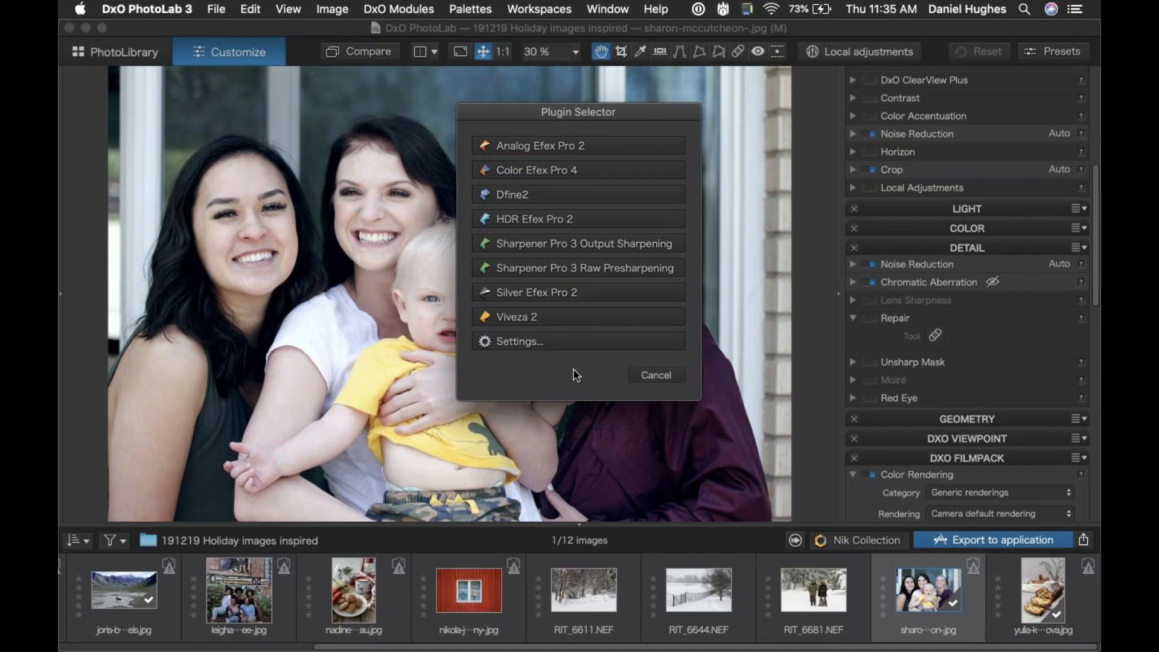
mouse_move(930, 649)
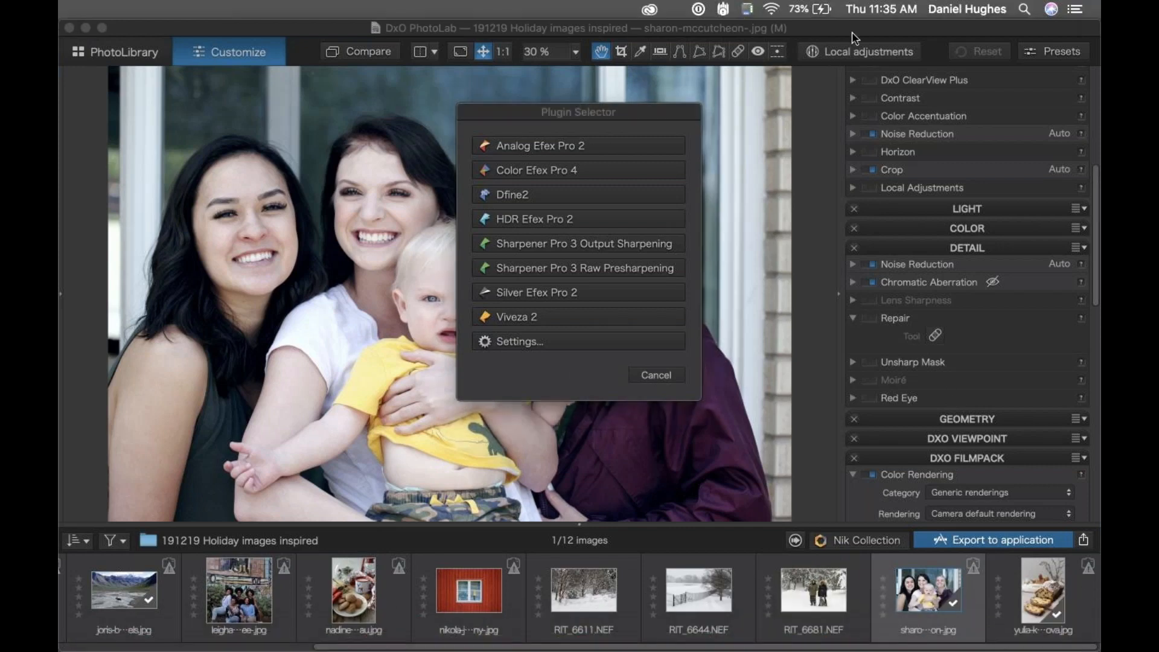
left_click_drag(514, 119, 617, 164)
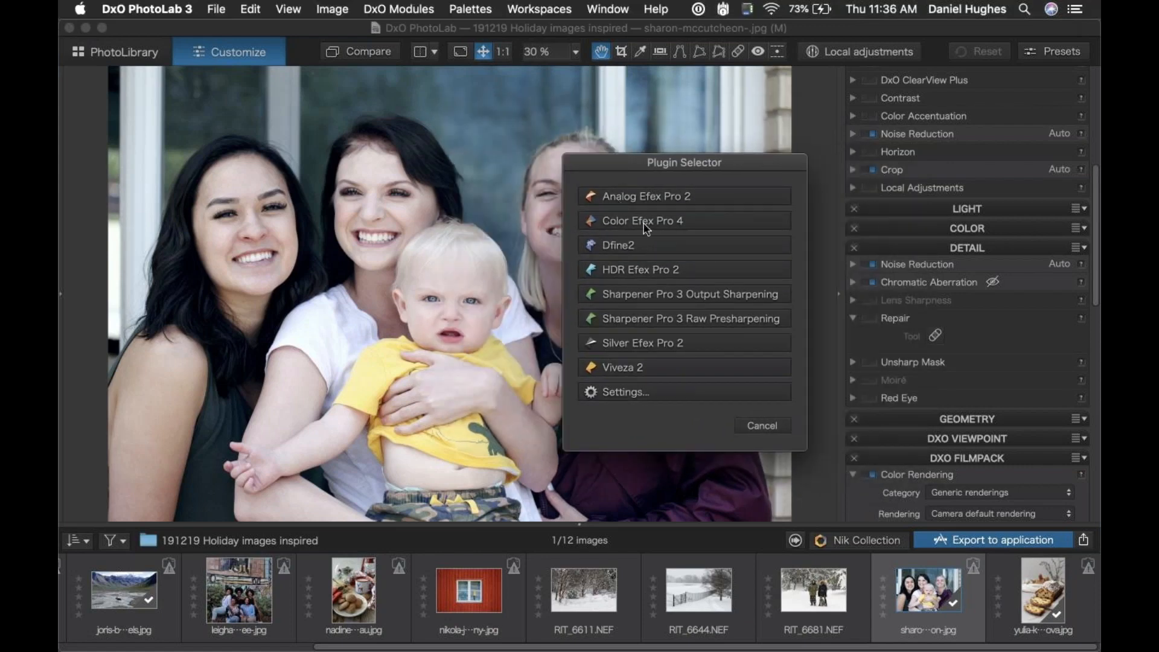
left_click(609, 222)
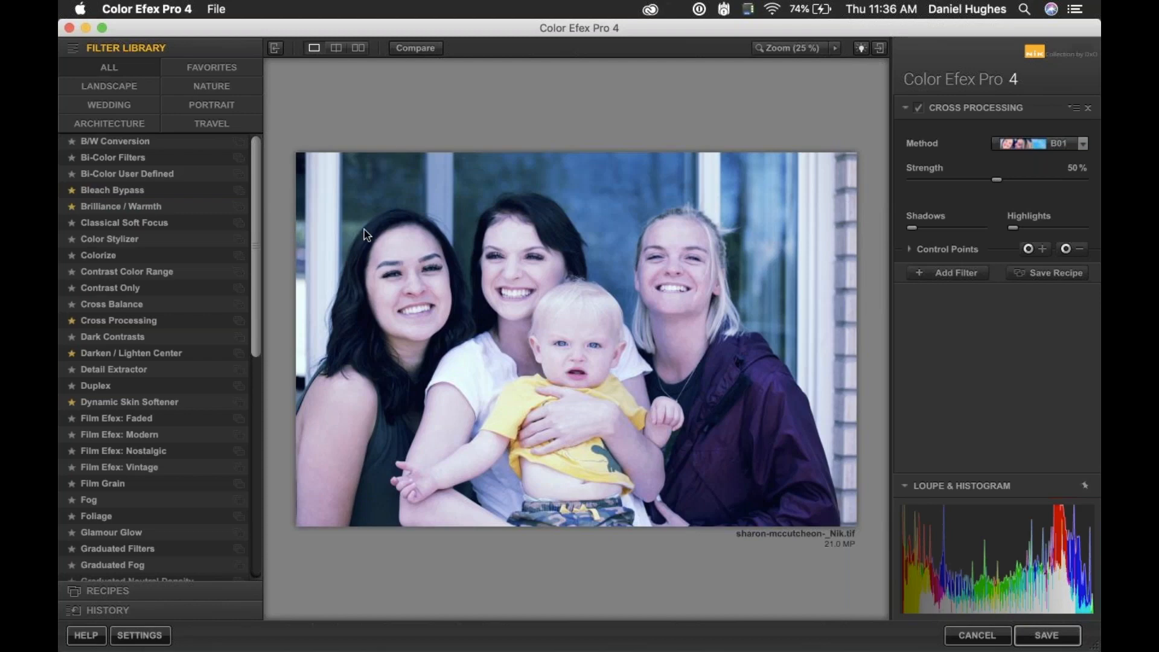
Look through the whole filter library, and move the Color Efex Pro window aside to view the filmstrip behind it
left_click_drag(252, 240, 288, 502)
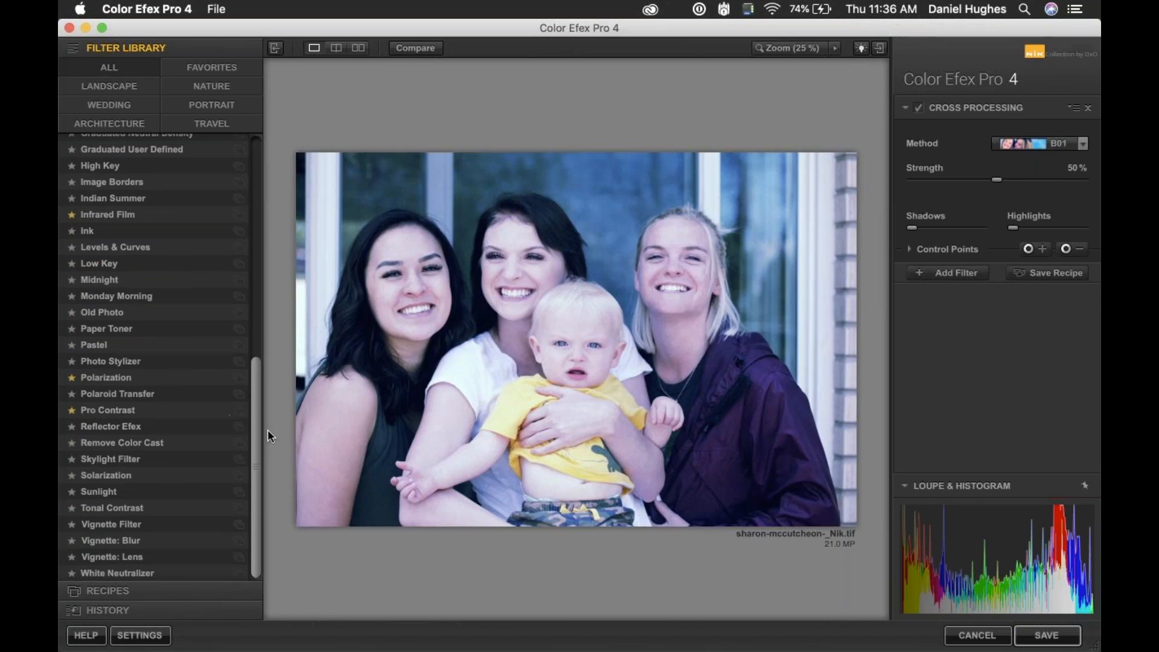
left_click_drag(252, 433, 233, 241)
scroll(233, 241, "up", 3)
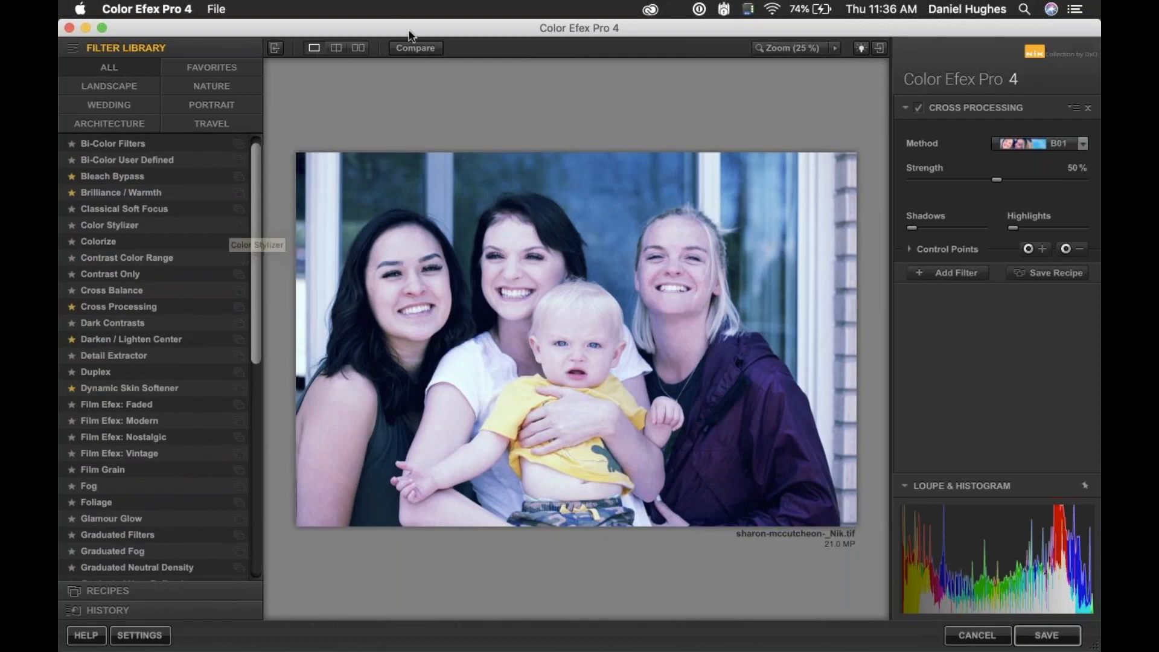
left_click_drag(408, 30, 17, 452)
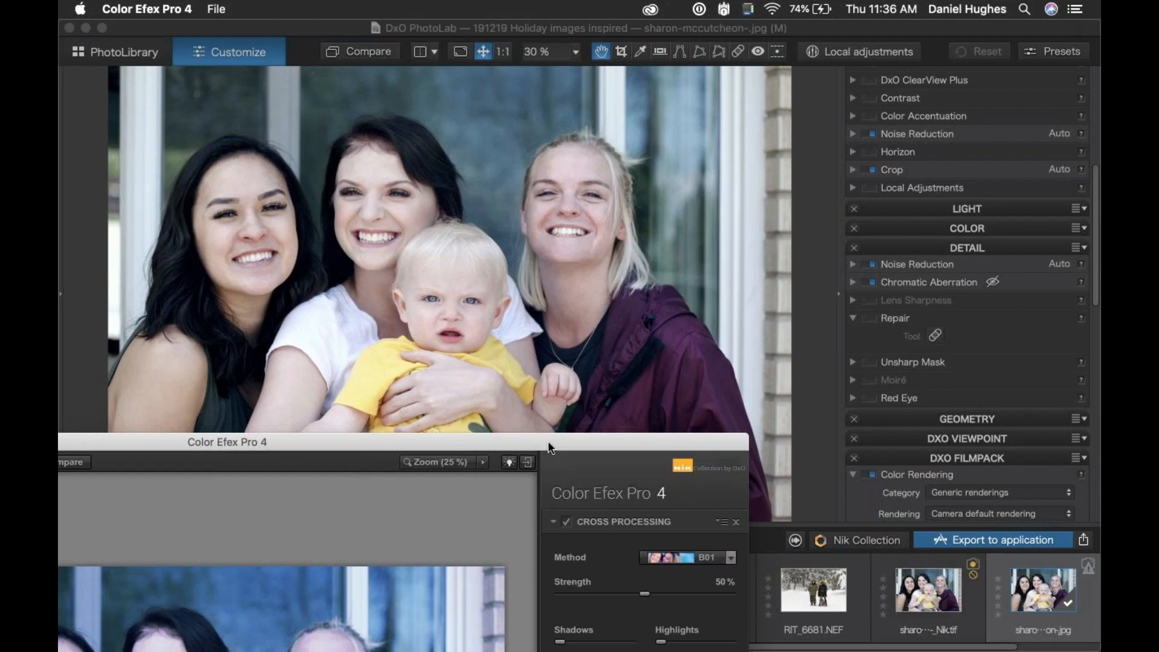
left_click_drag(553, 437, 558, 431)
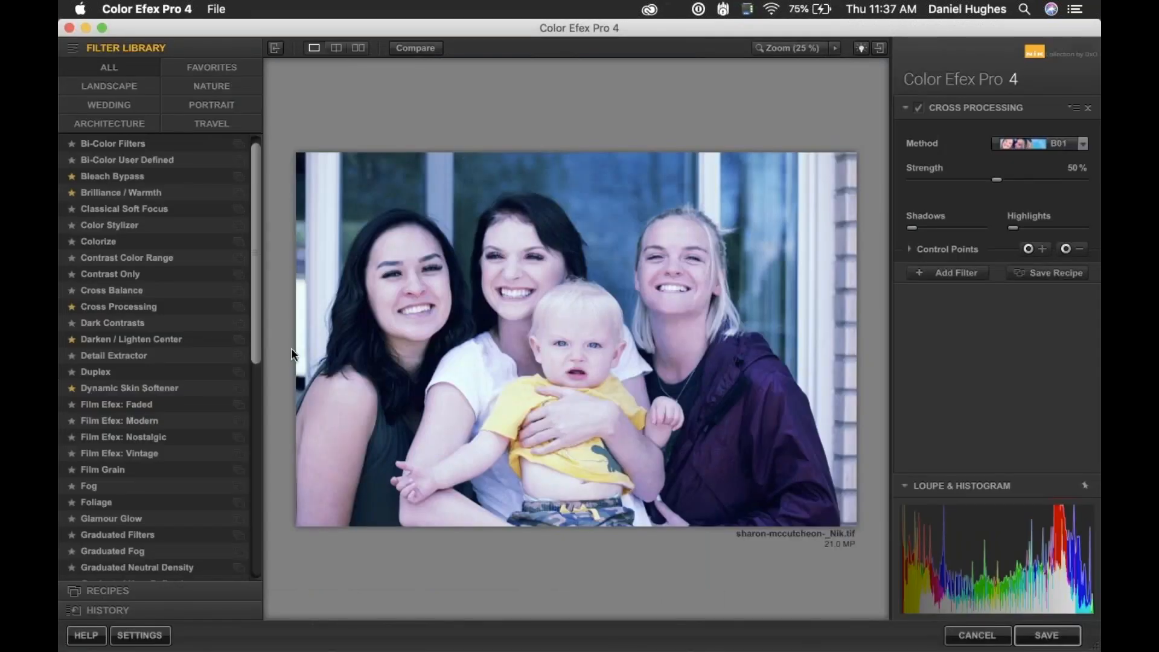
Preview the Film Efex Faded and Vintage filters on the portrait, and apply Film Efex: Nostalgic
scroll(255, 298, "down", 3)
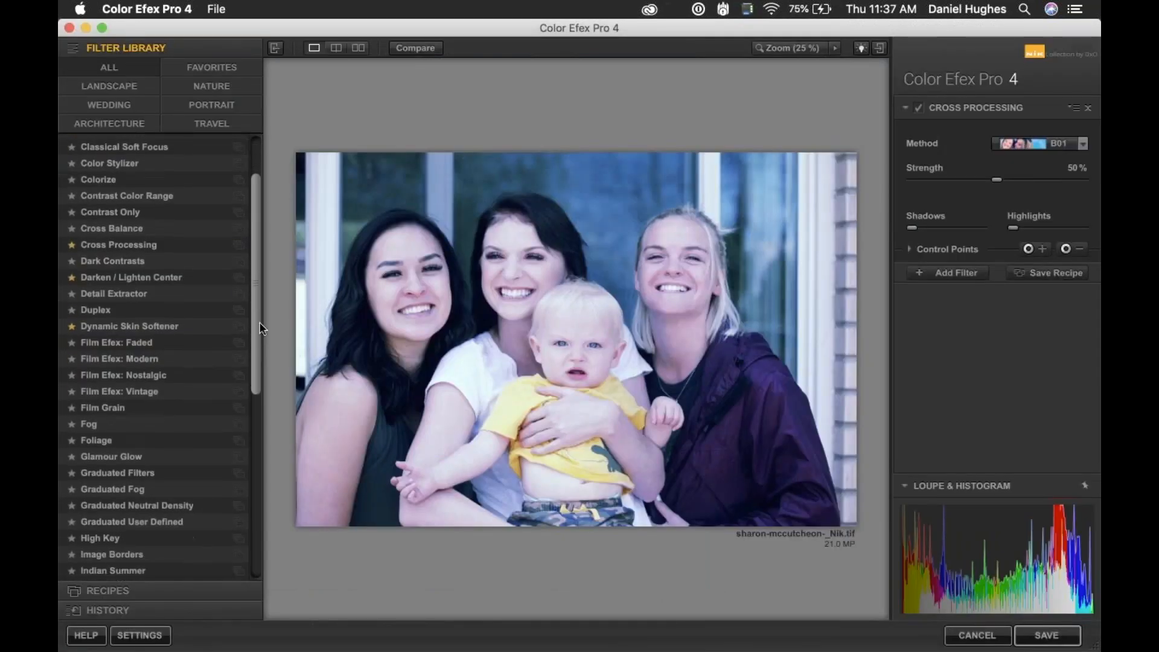
left_click(120, 377)
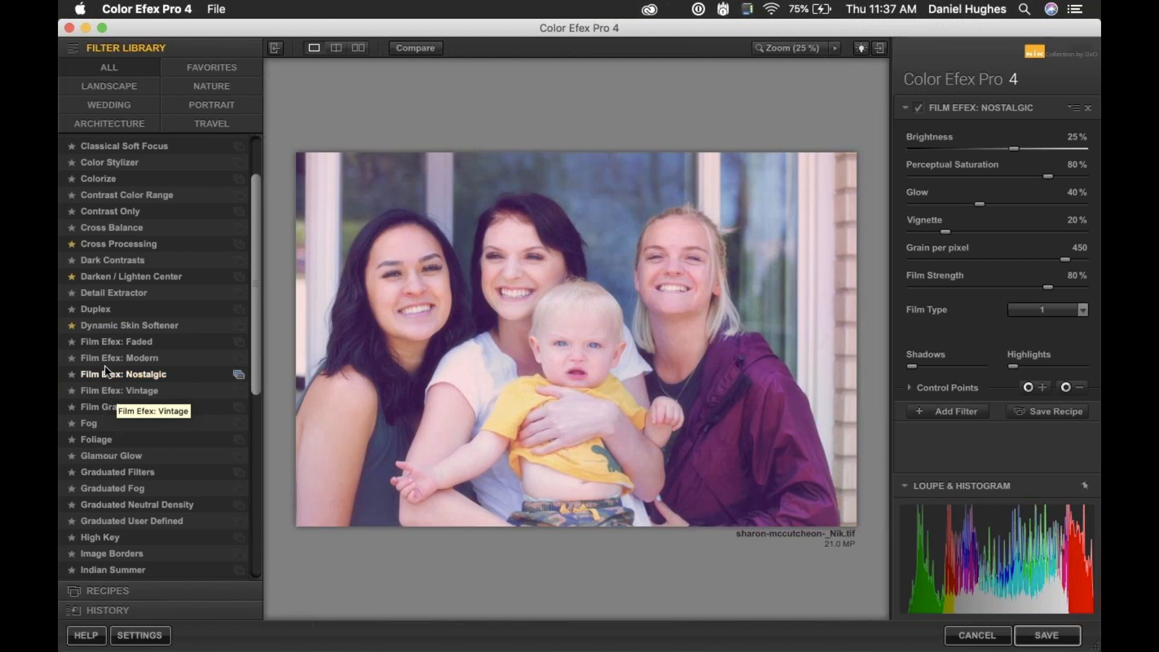
left_click(103, 344)
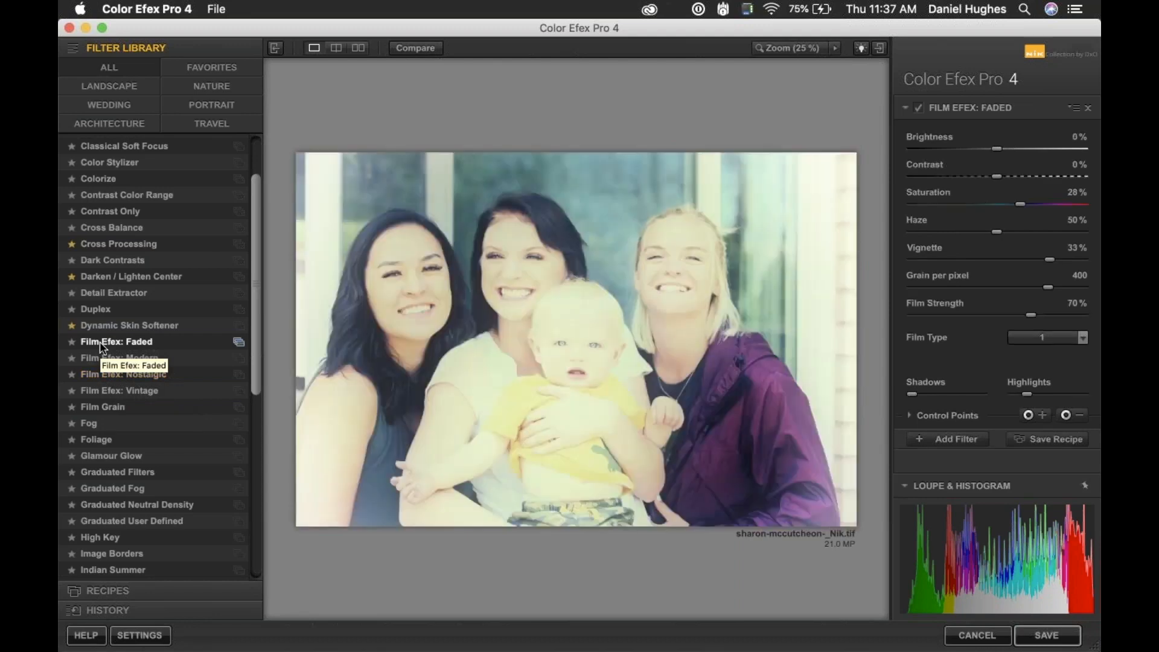
left_click(95, 376)
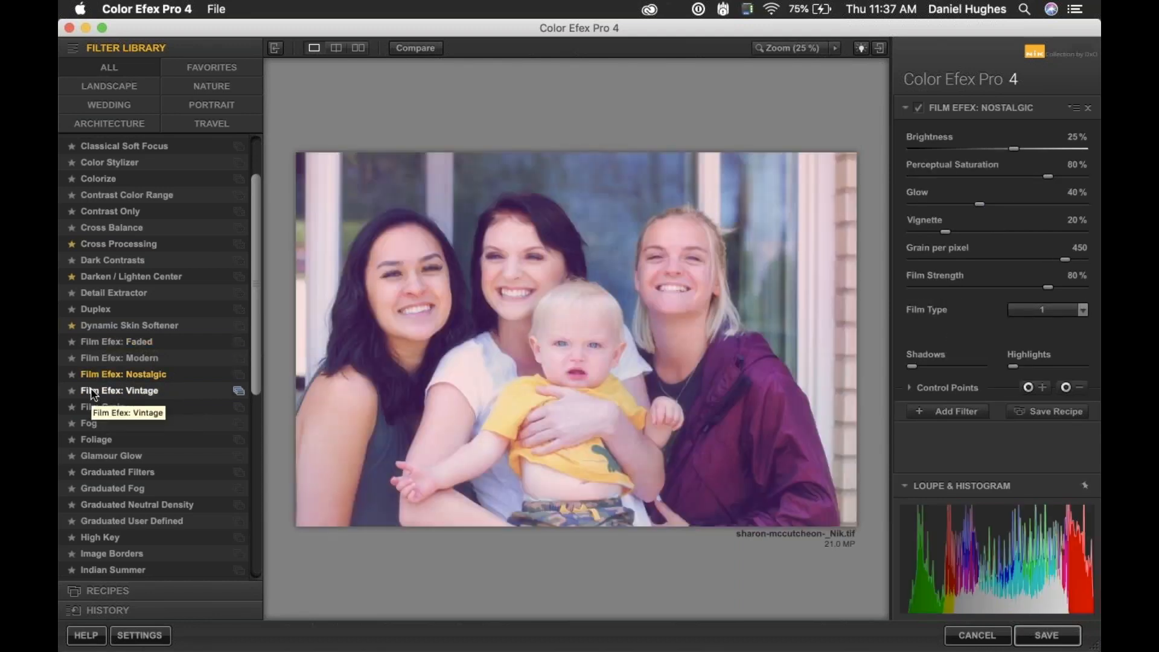
left_click(101, 392)
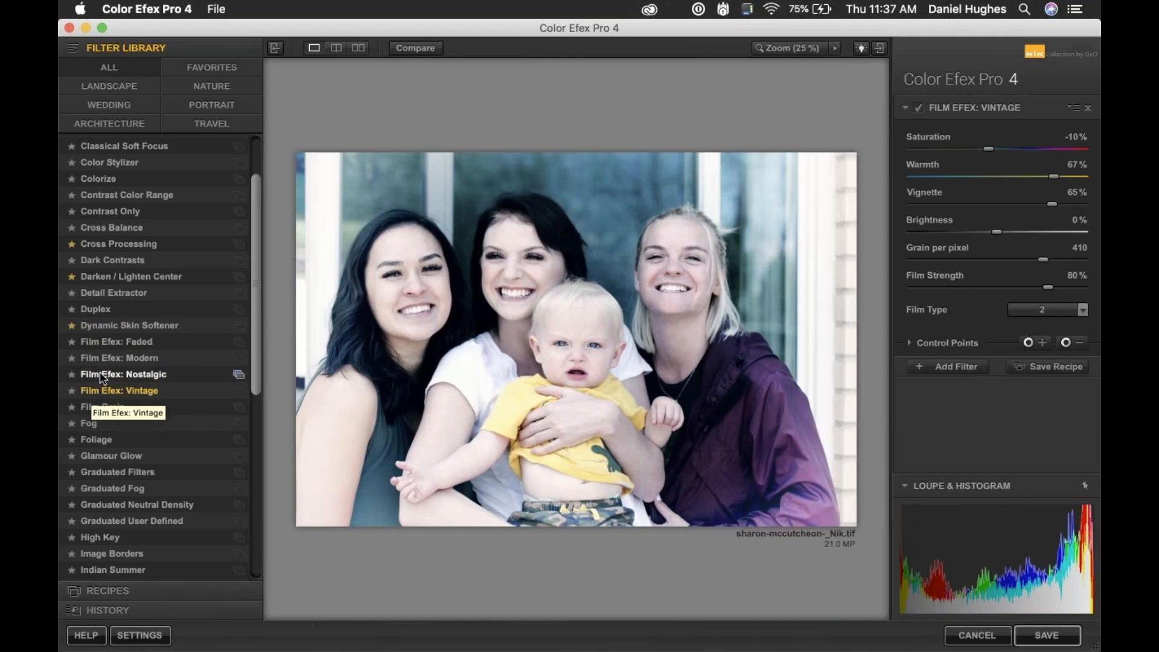
left_click(101, 375)
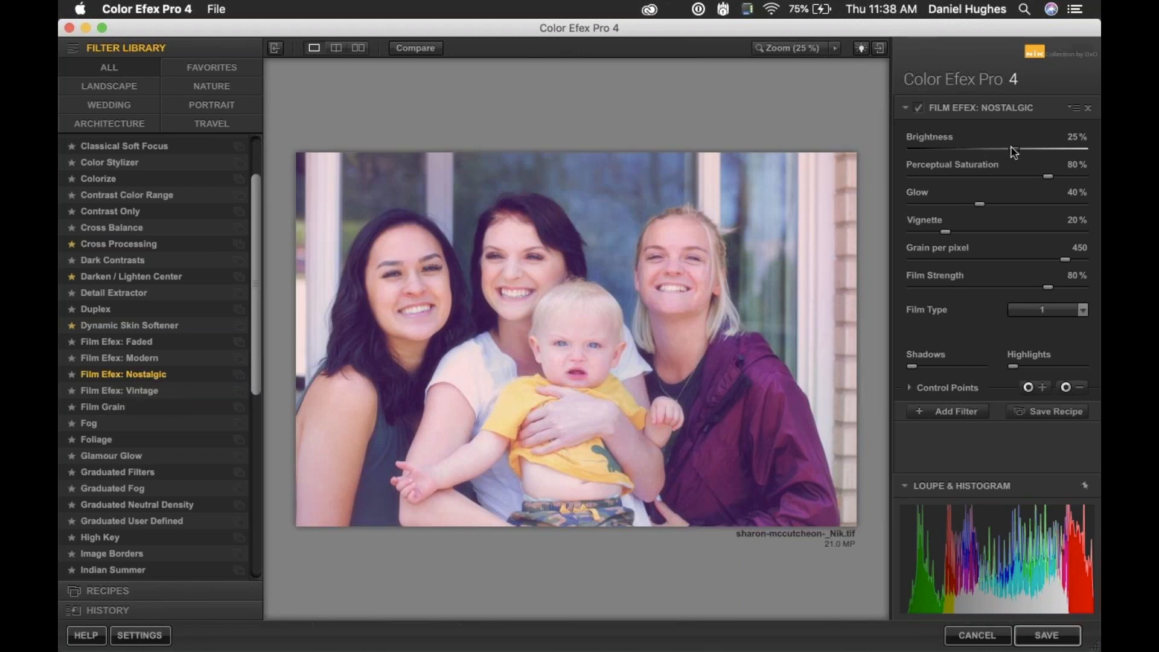
Set the Nostalgic filter's brightness to 0%, perceptual saturation to 29% and glow to 0%
left_click_drag(1015, 152, 984, 153)
left_click_drag(981, 151, 980, 151)
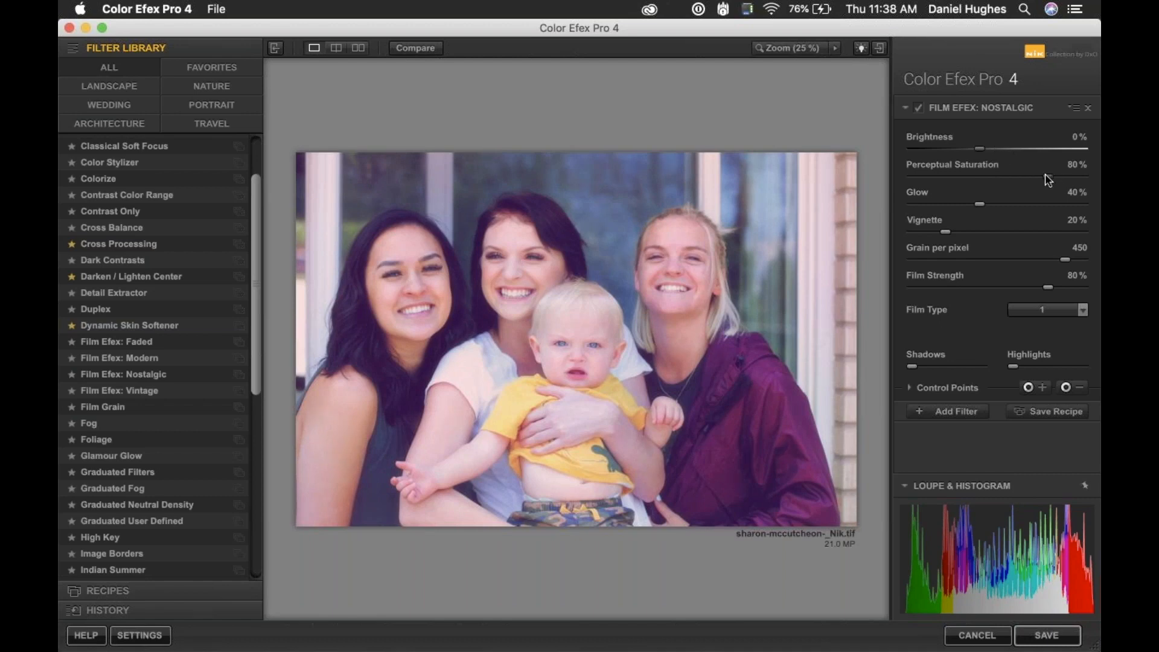
left_click_drag(1049, 180, 962, 177)
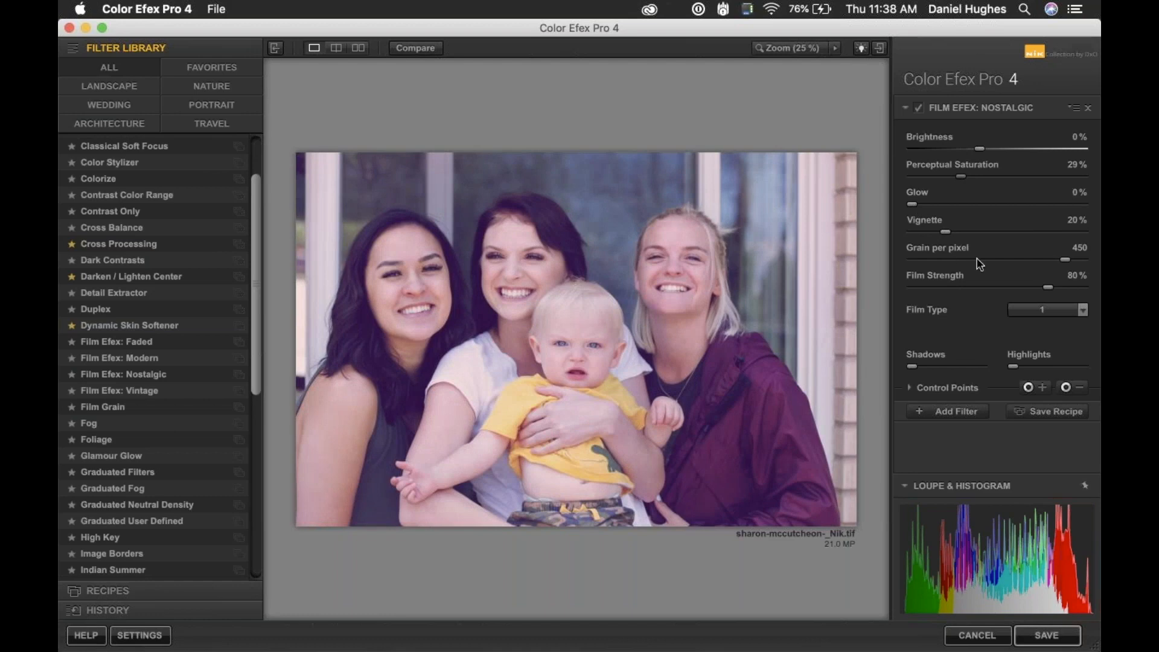
Set the grain per pixel to 500, and sweep the film strength down to 0% and up to 100%
left_click_drag(1065, 260, 929, 272)
left_click_drag(1098, 273, 1102, 284)
left_click_drag(1048, 288, 903, 290)
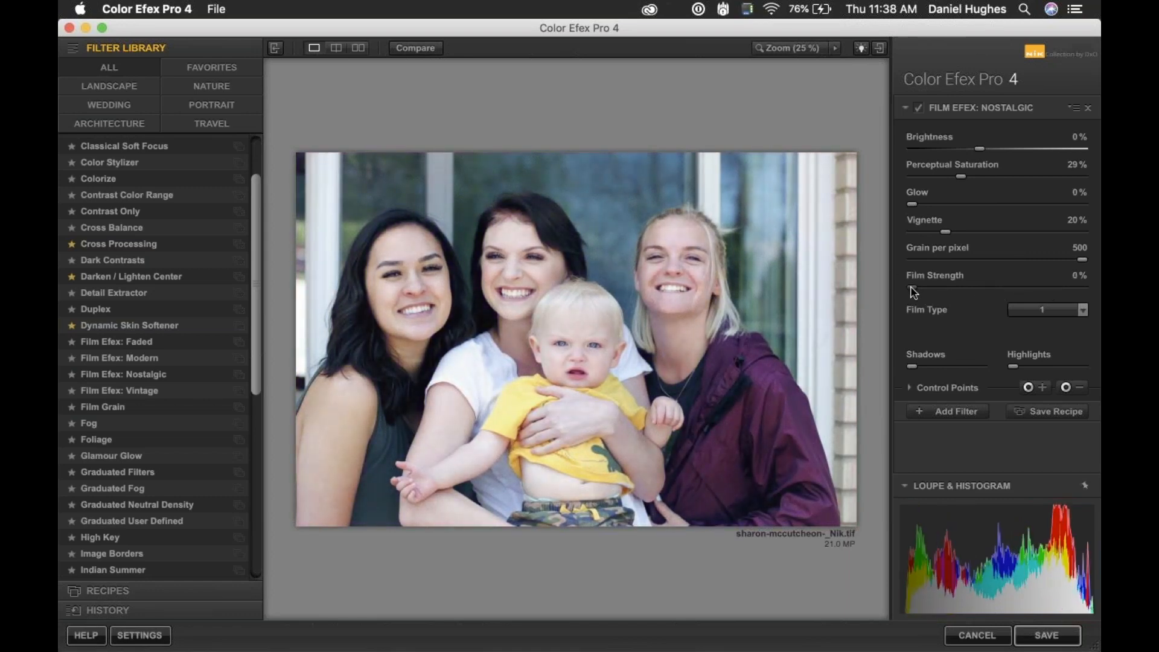
left_click_drag(913, 291, 1087, 293)
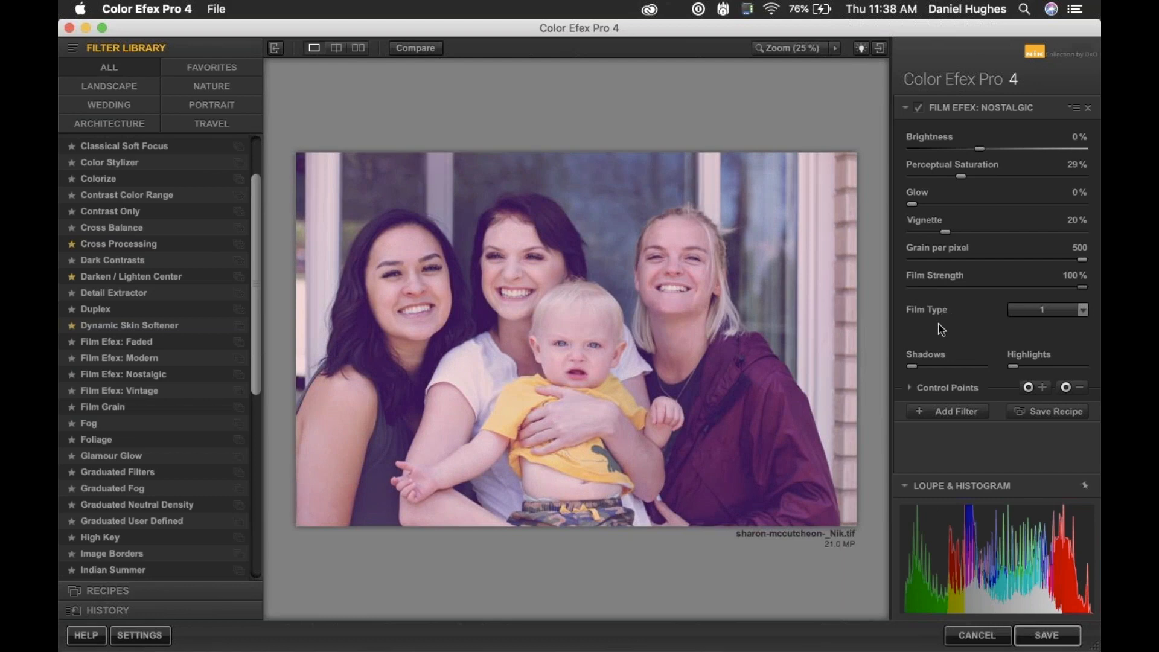
Change the Nostalgic filter's film type to 10 and reduce its film strength to 39%
left_click(1083, 311)
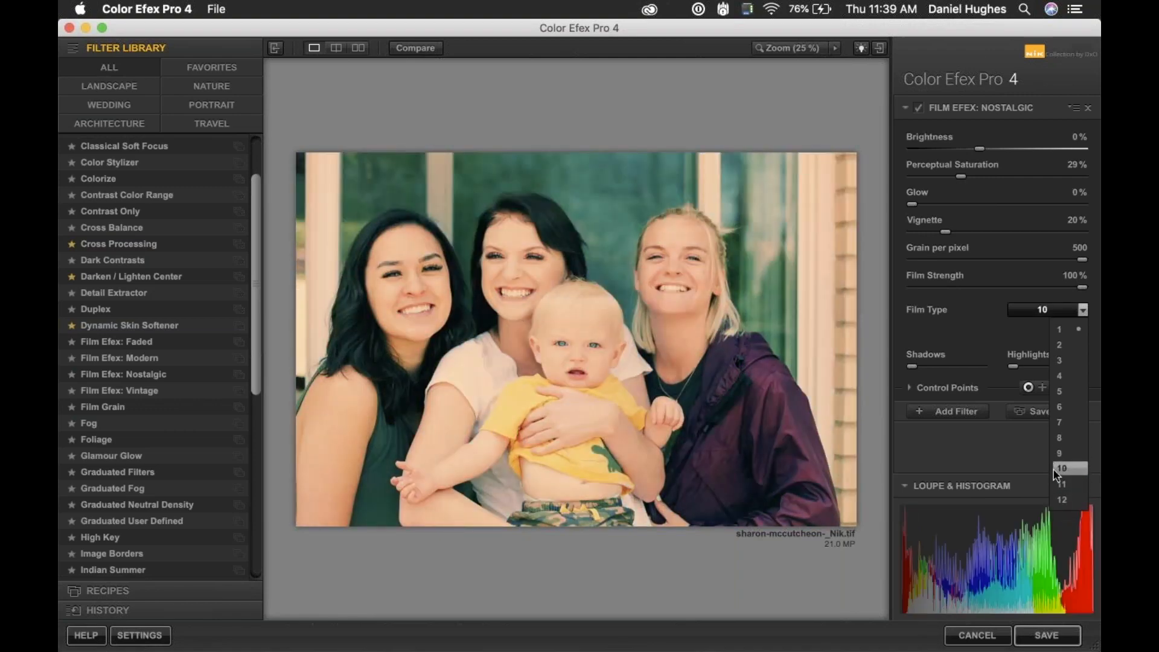
left_click(1057, 469)
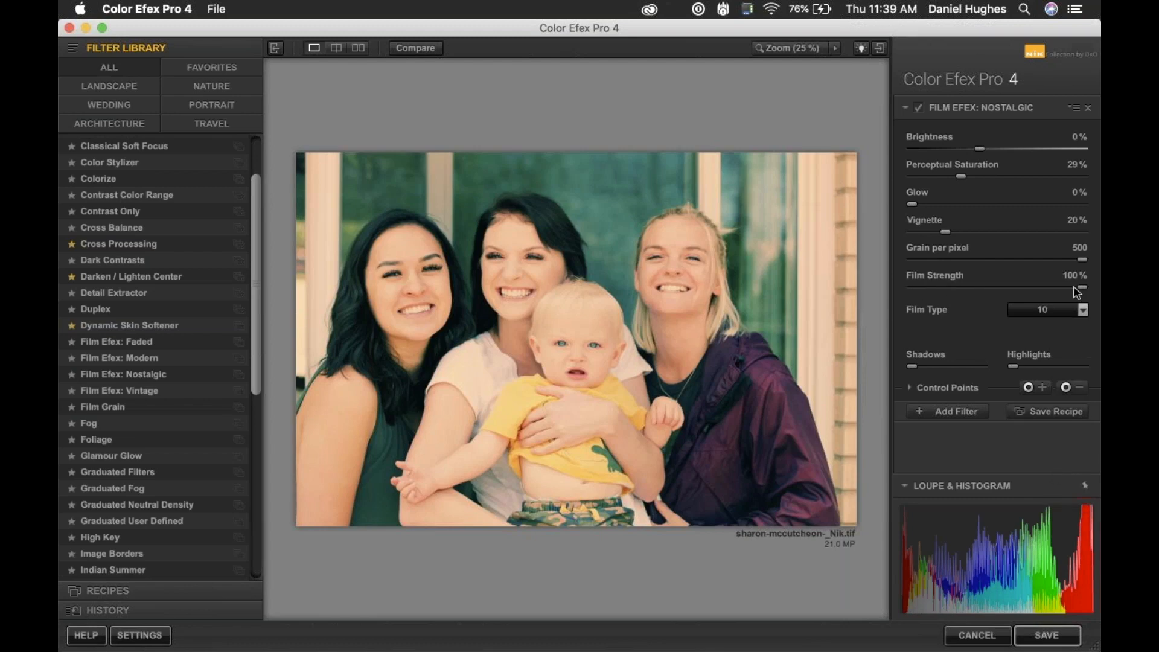
left_click_drag(1084, 289, 1003, 296)
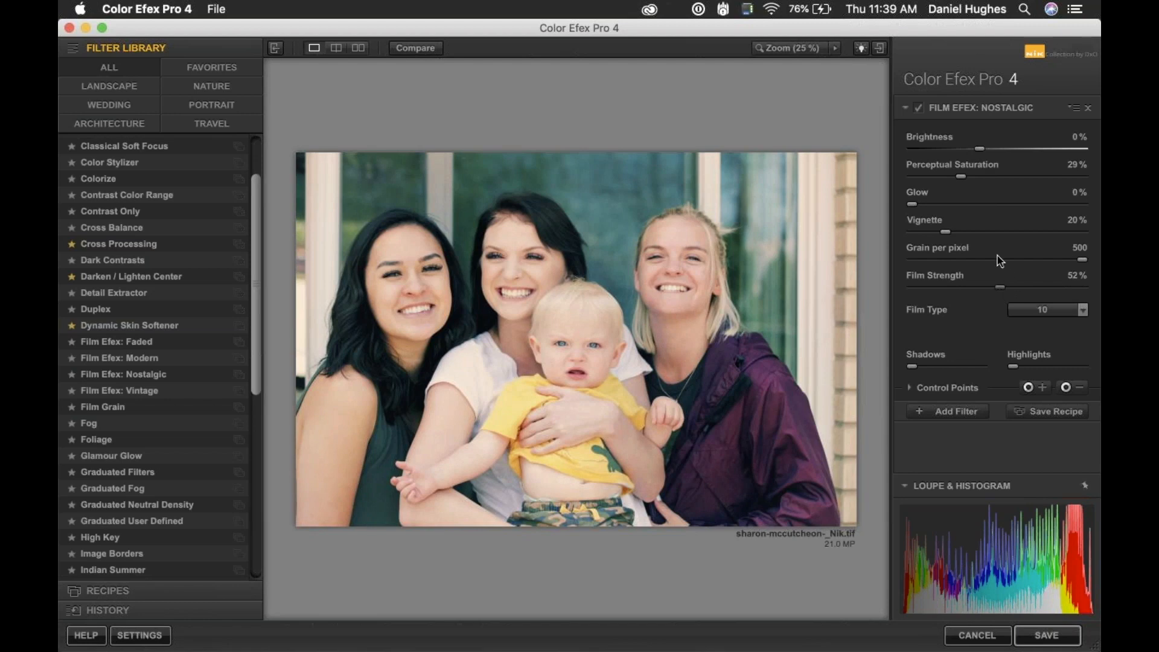
mouse_move(1082, 259)
left_mouse_down()
mouse_move(1007, 262)
mouse_move(1083, 264)
left_mouse_up()
left_click_drag(1000, 292, 997, 292)
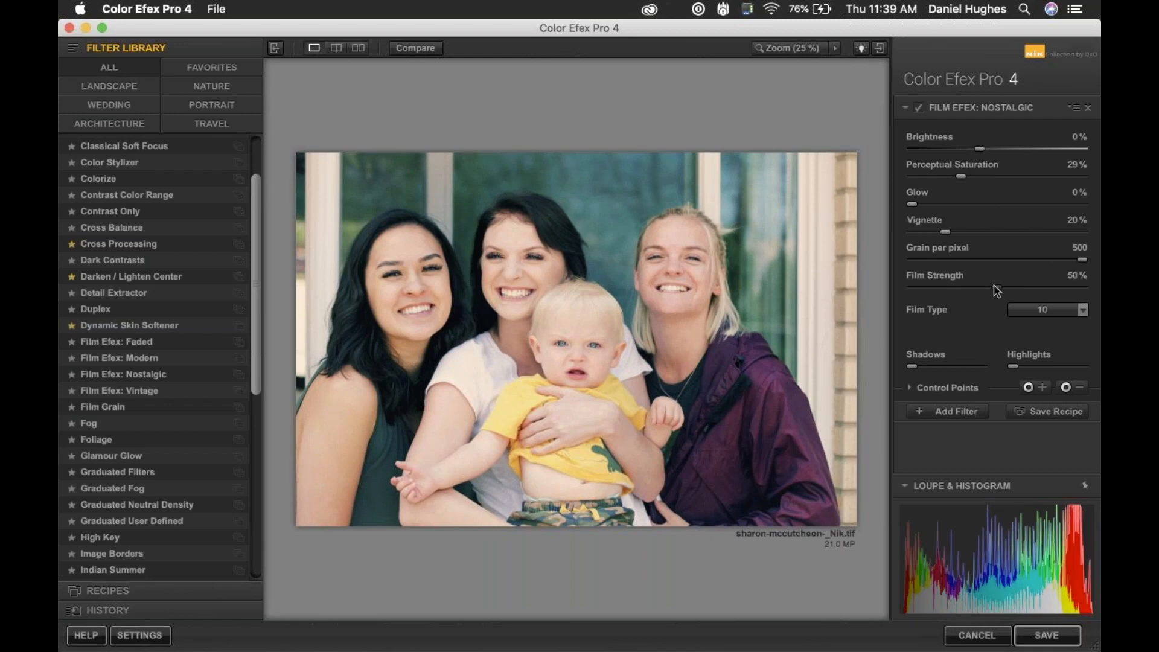
left_click_drag(994, 294, 979, 293)
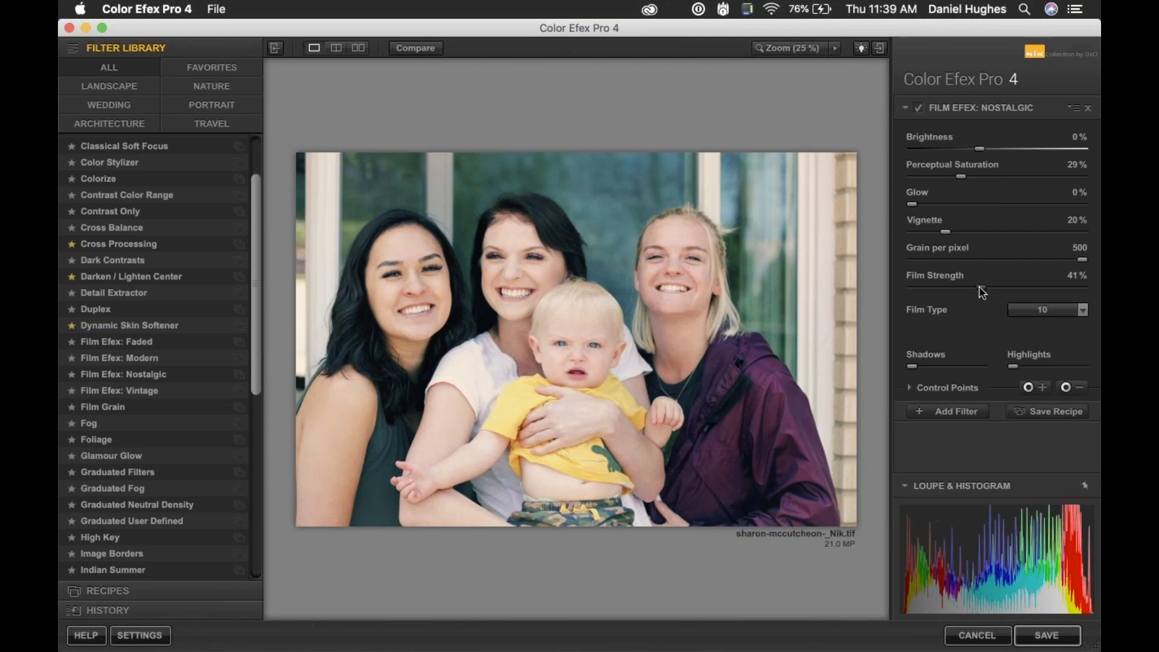
Set the Nostalgic filter's vignette to 0%, glow to 16% and perceptual saturation to 27%
left_click_drag(945, 232, 924, 238)
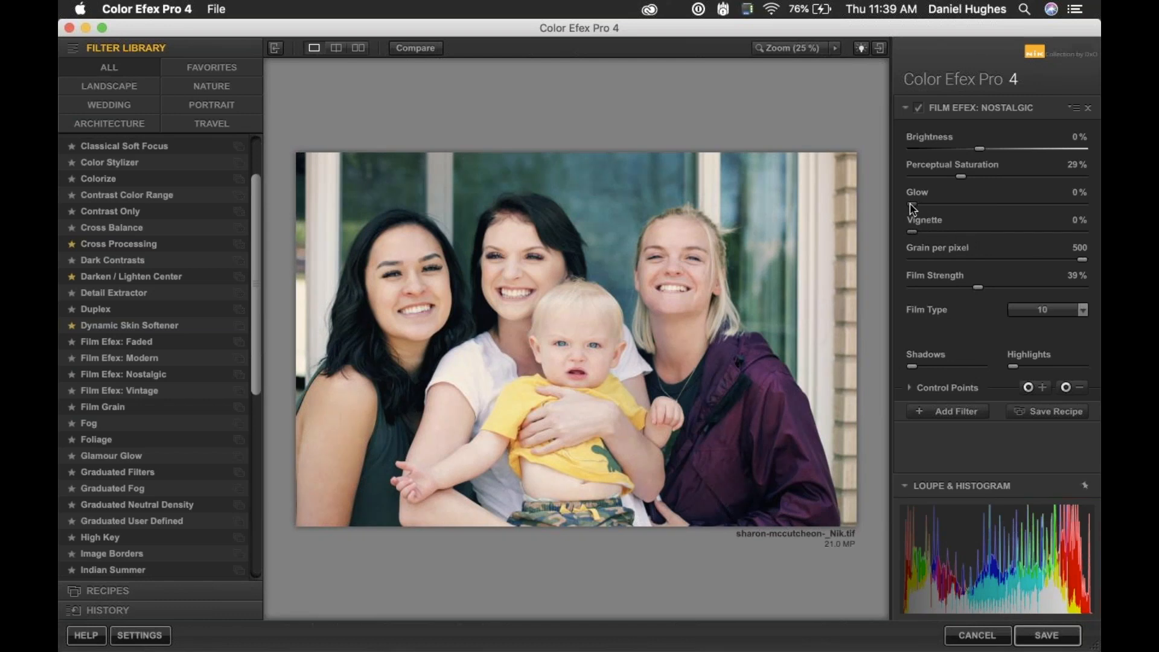
left_click_drag(913, 208, 958, 178)
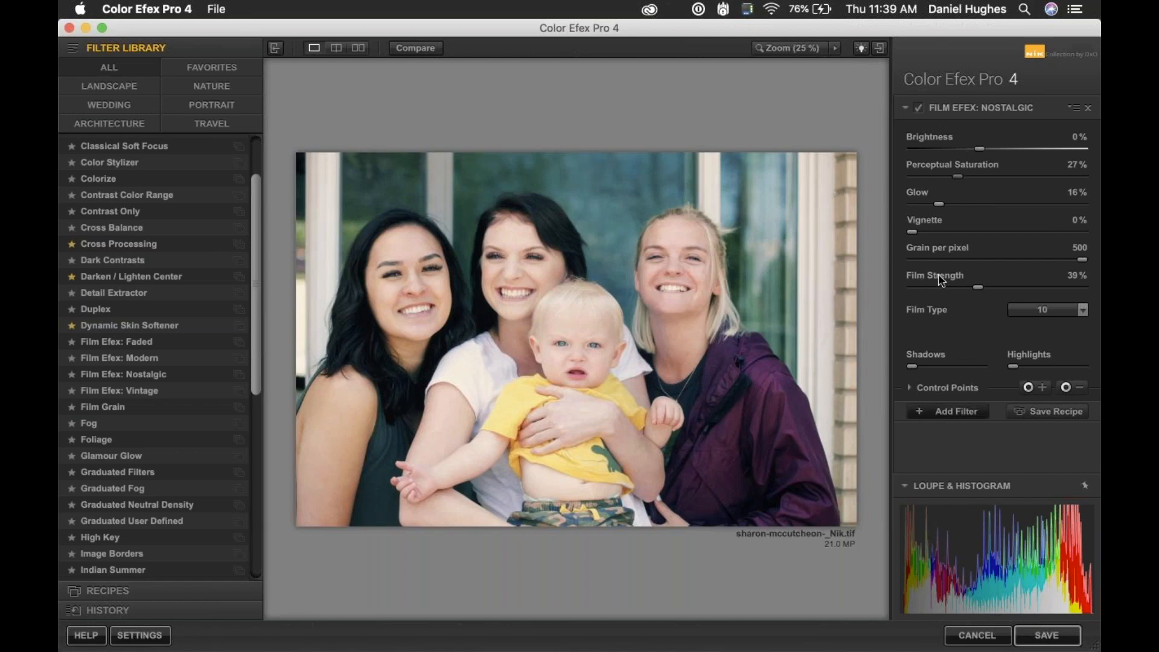
Stack a second Film Efex: Nostalgic filter on the portrait and choose film type 10 for it
left_click(953, 413)
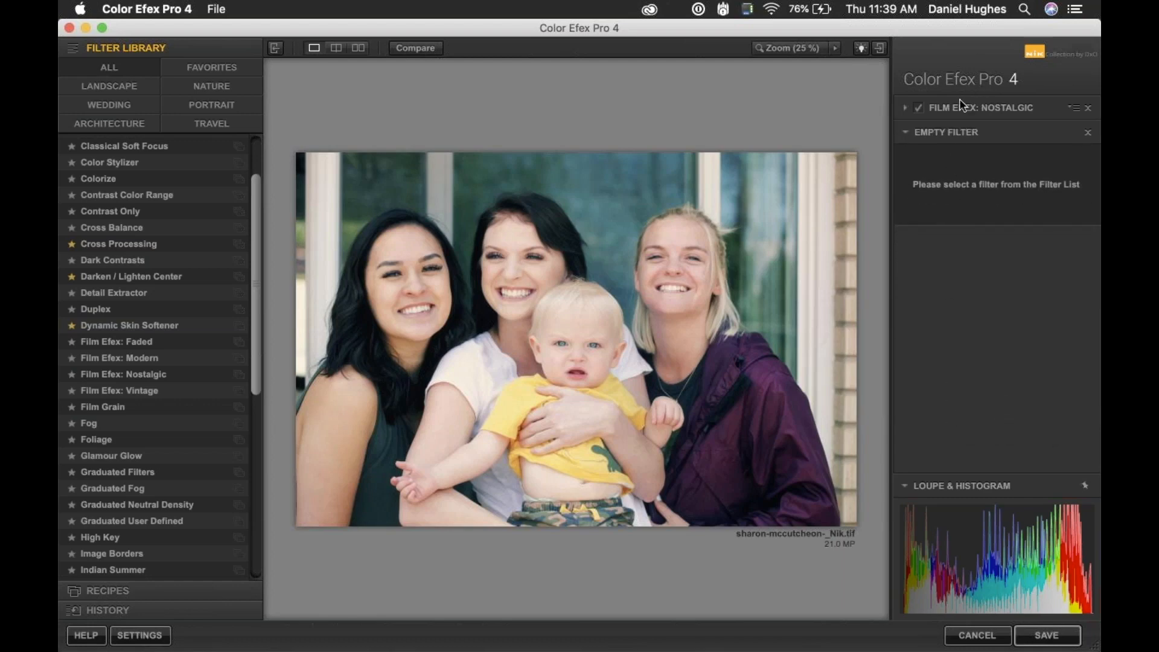
left_click(95, 375)
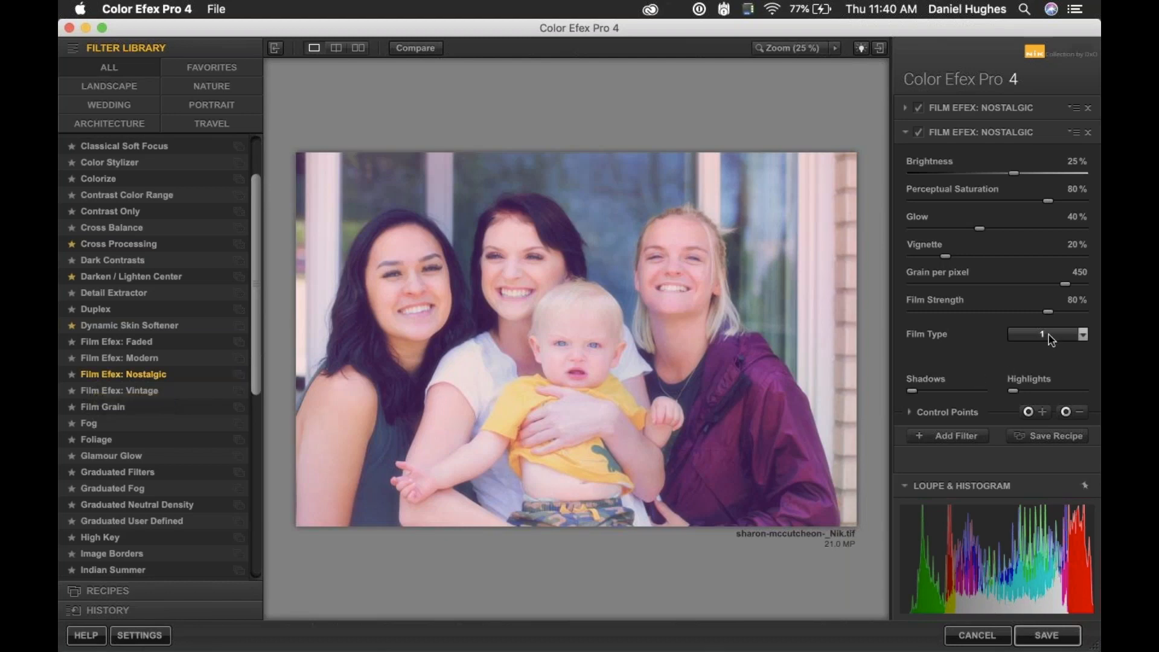
left_click(1075, 334)
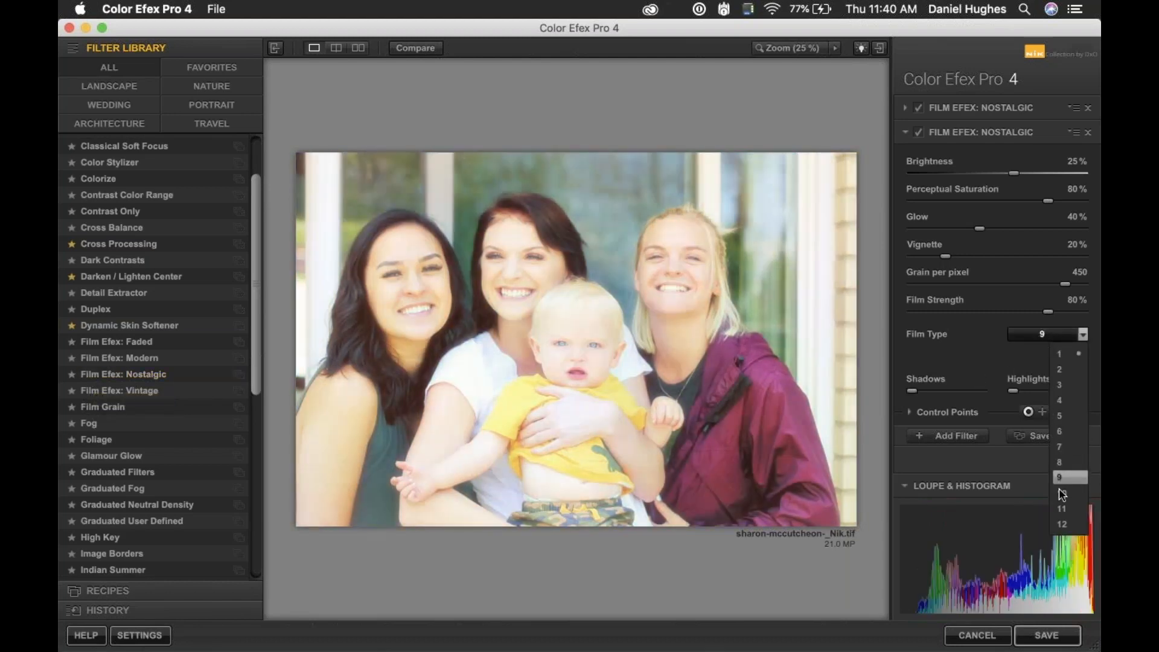
left_click(1060, 492)
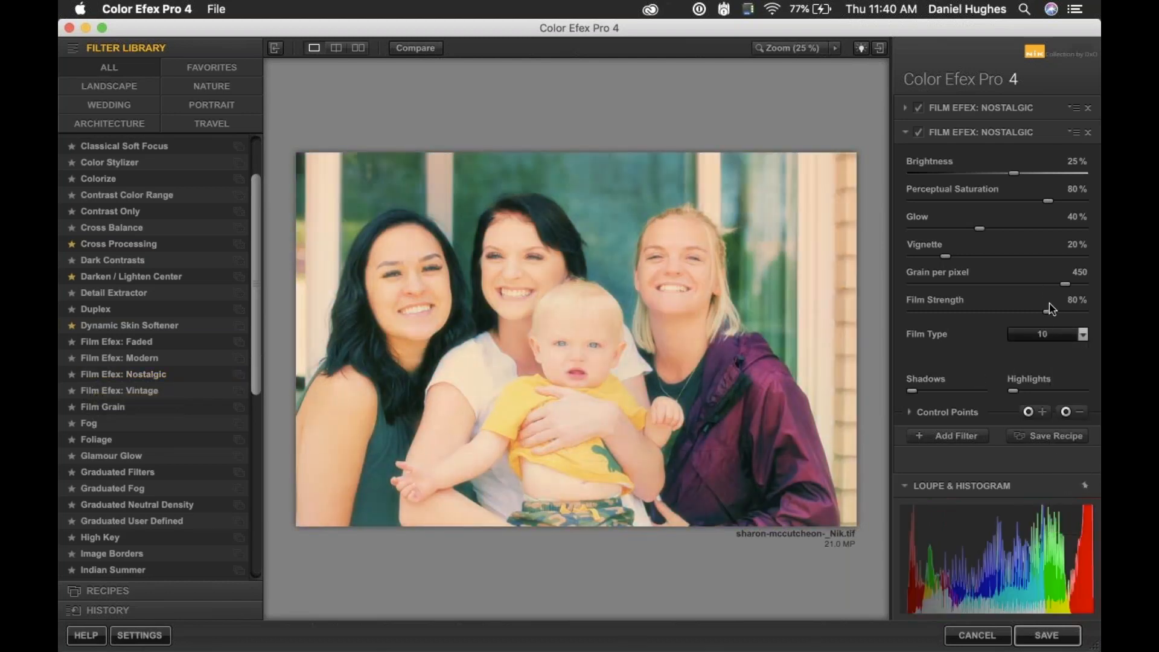
Set the second Nostalgic filter to film strength 60%, grain per pixel 500, vignette 0%, perceptual saturation 79% and brightness -20%
left_click_drag(1048, 312, 944, 312)
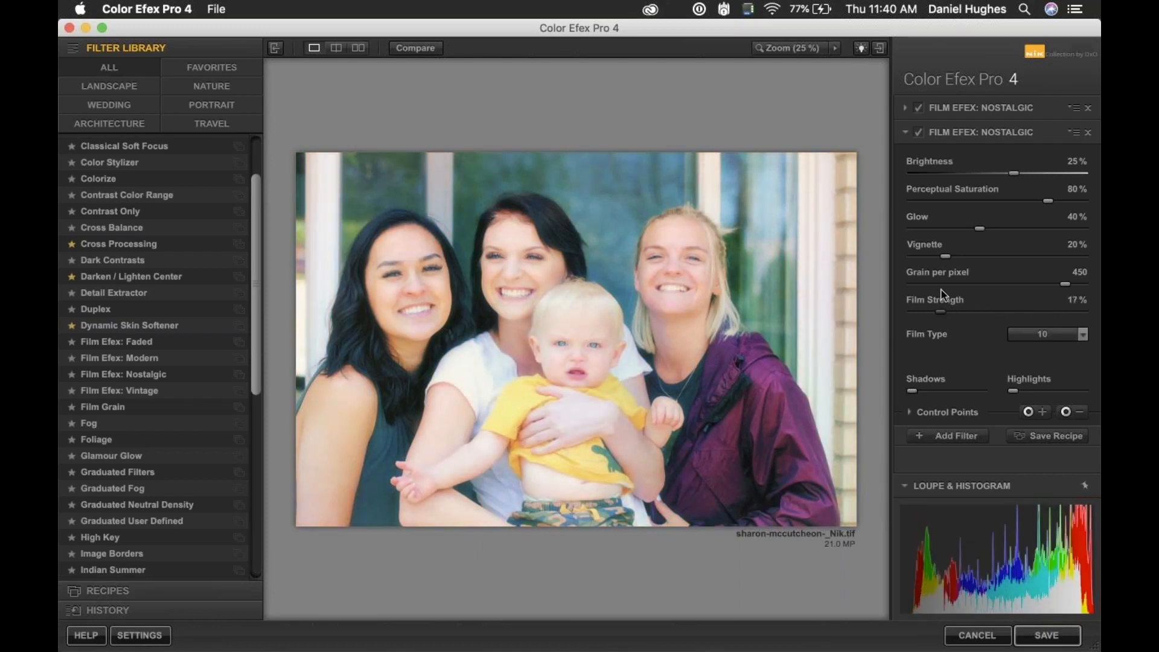
left_click_drag(946, 312, 1014, 314)
left_click_drag(1066, 284, 1096, 288)
left_click_drag(945, 256, 900, 259)
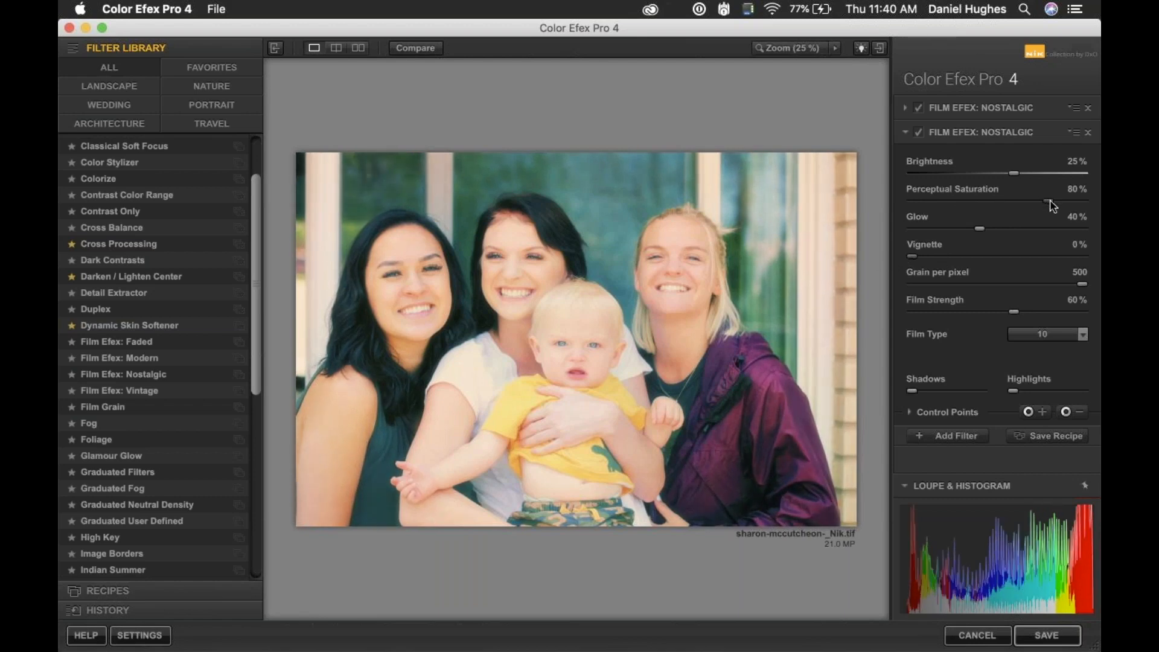
left_click_drag(1052, 205, 954, 177)
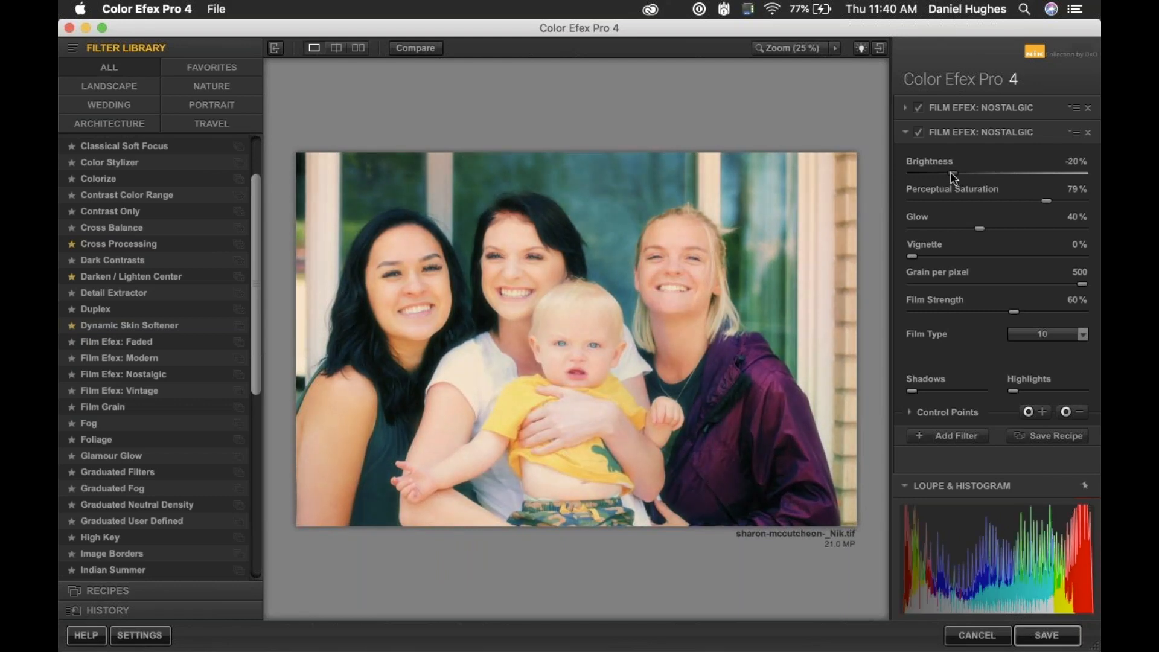
Compare the portrait with both Nostalgic filters off, with only the first one on, and with both on
left_click(918, 133)
left_click(918, 110)
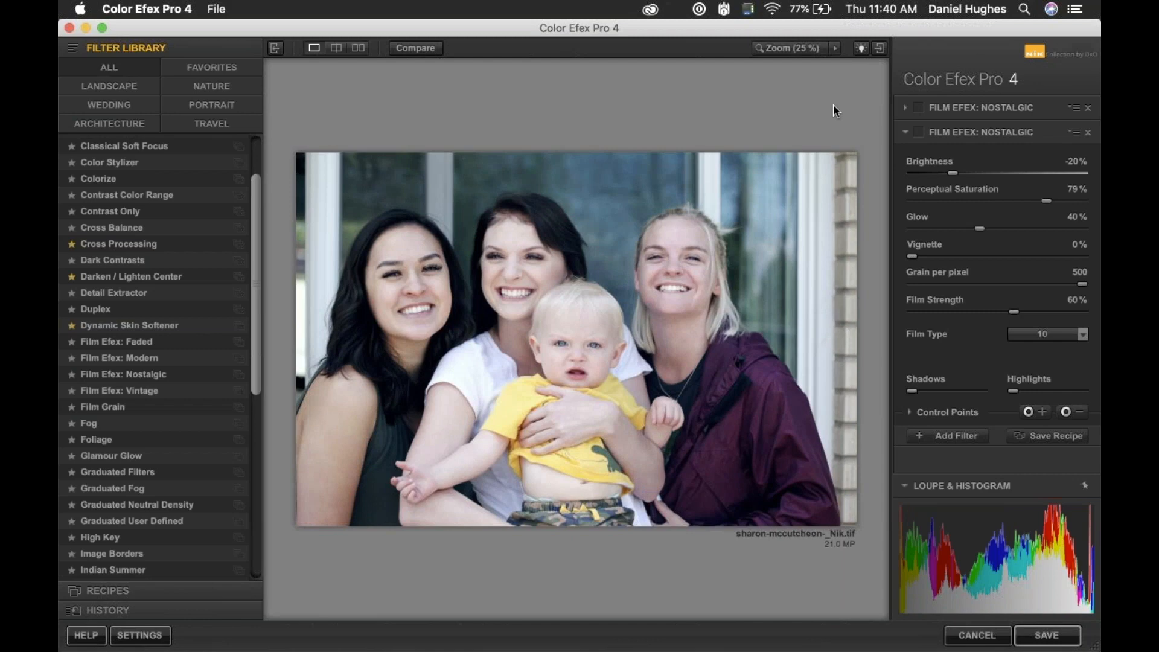
left_click(919, 111)
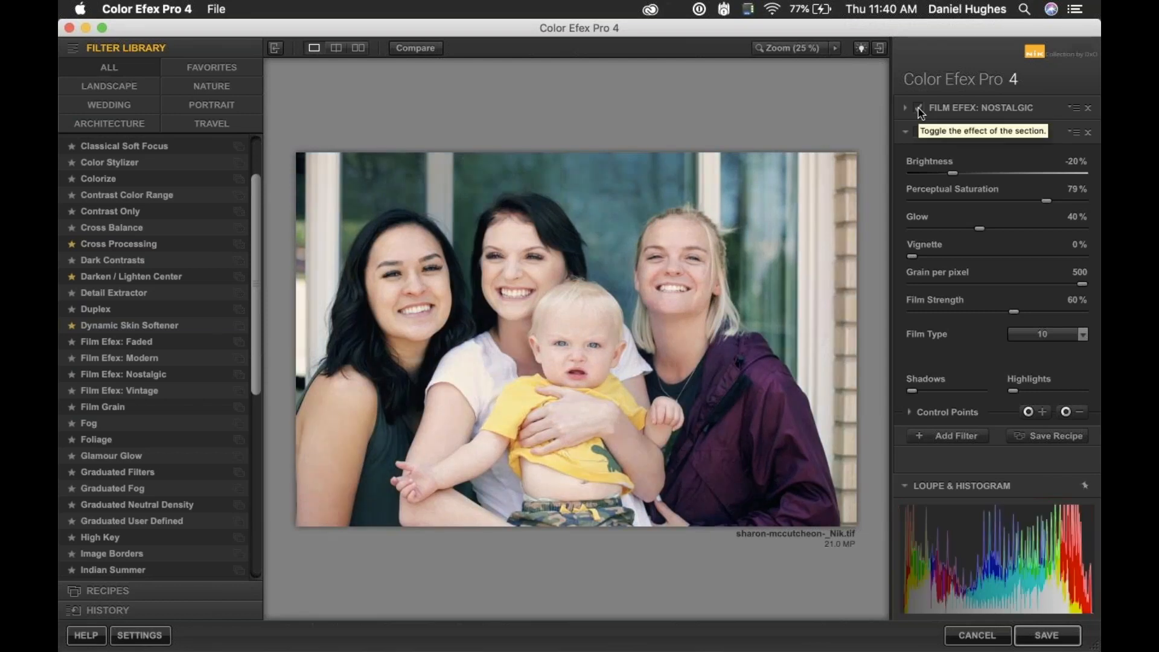
left_click(921, 112)
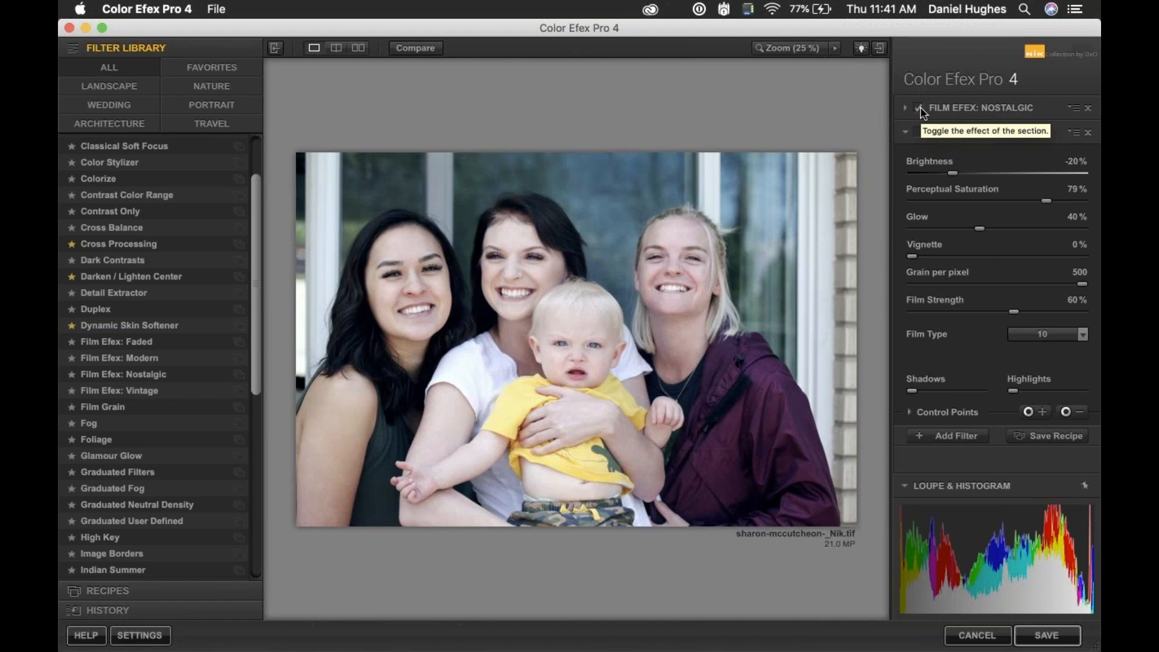
left_click(921, 111)
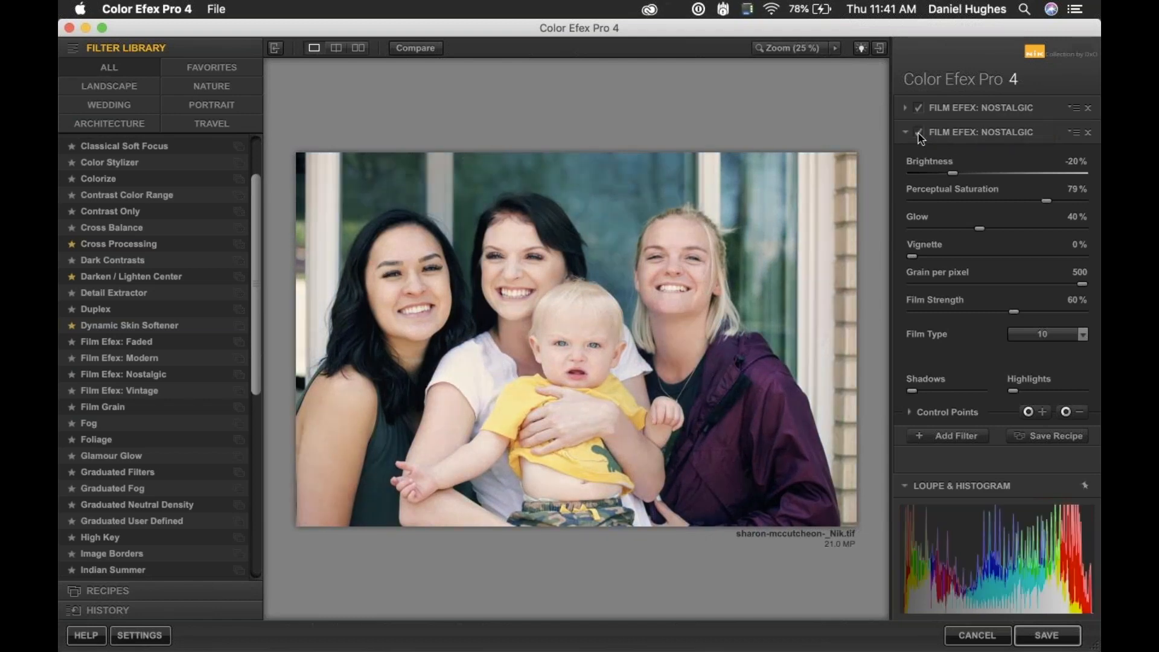
left_click(921, 136)
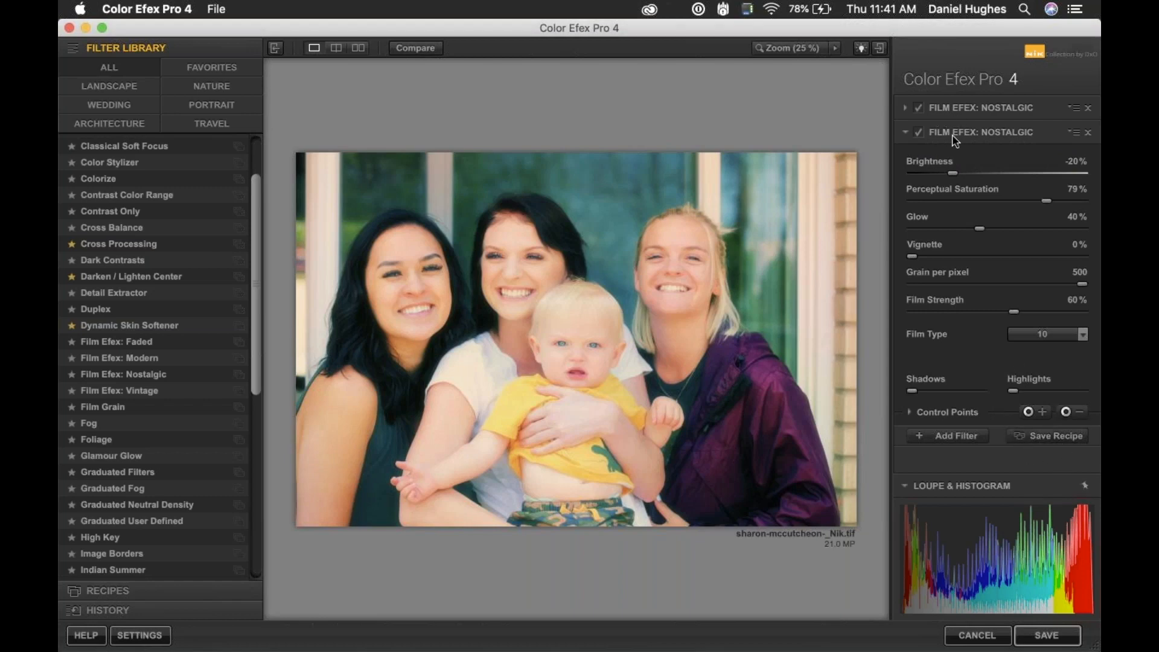
Add a positive control point for the second Nostalgic filter on the window behind the blonde woman and enlarge its area
left_click(1039, 413)
left_click(770, 199)
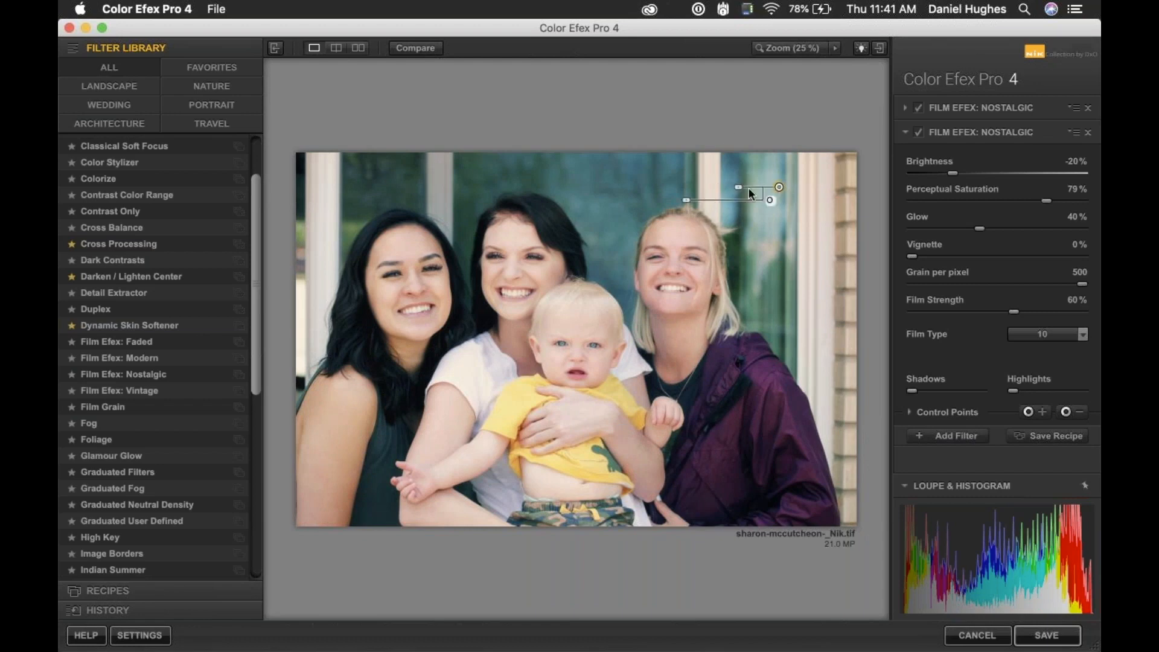
left_click_drag(742, 192, 723, 192)
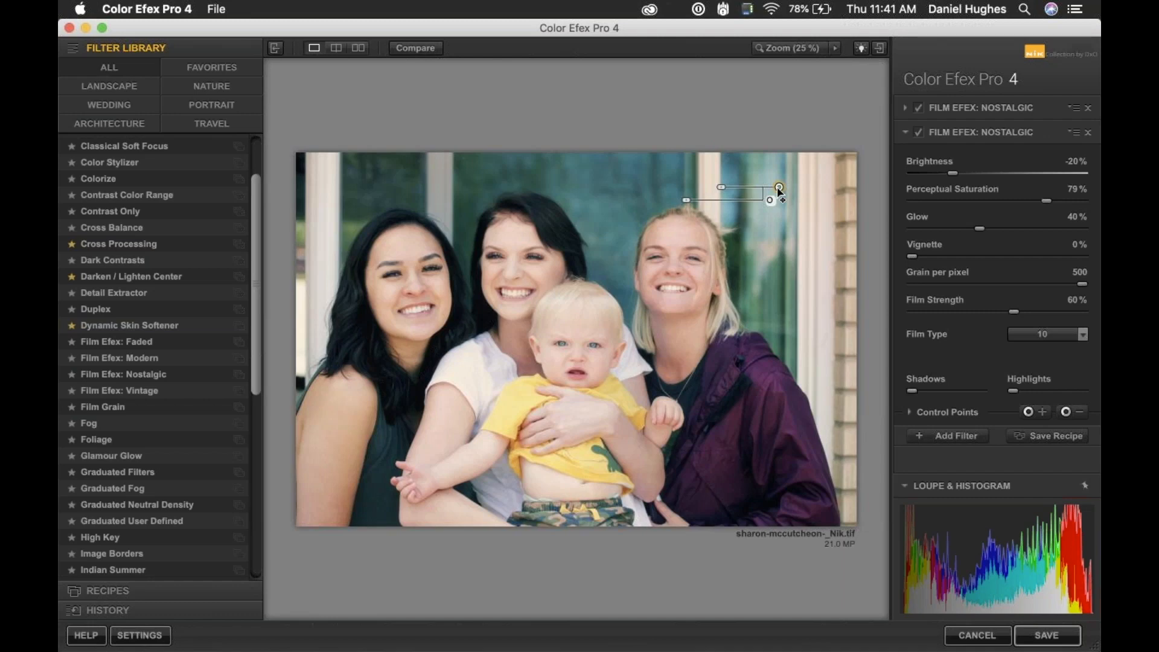
Place a negative control point on the blonde woman's face and nudge it into position
left_click(1065, 412)
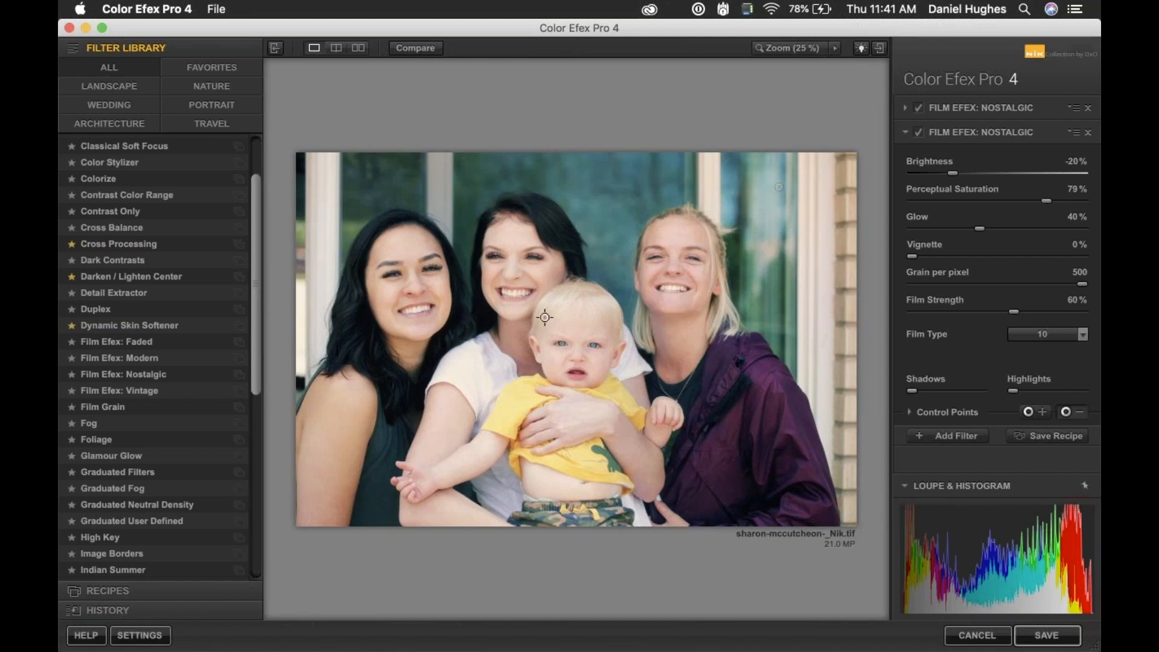
left_click(677, 268)
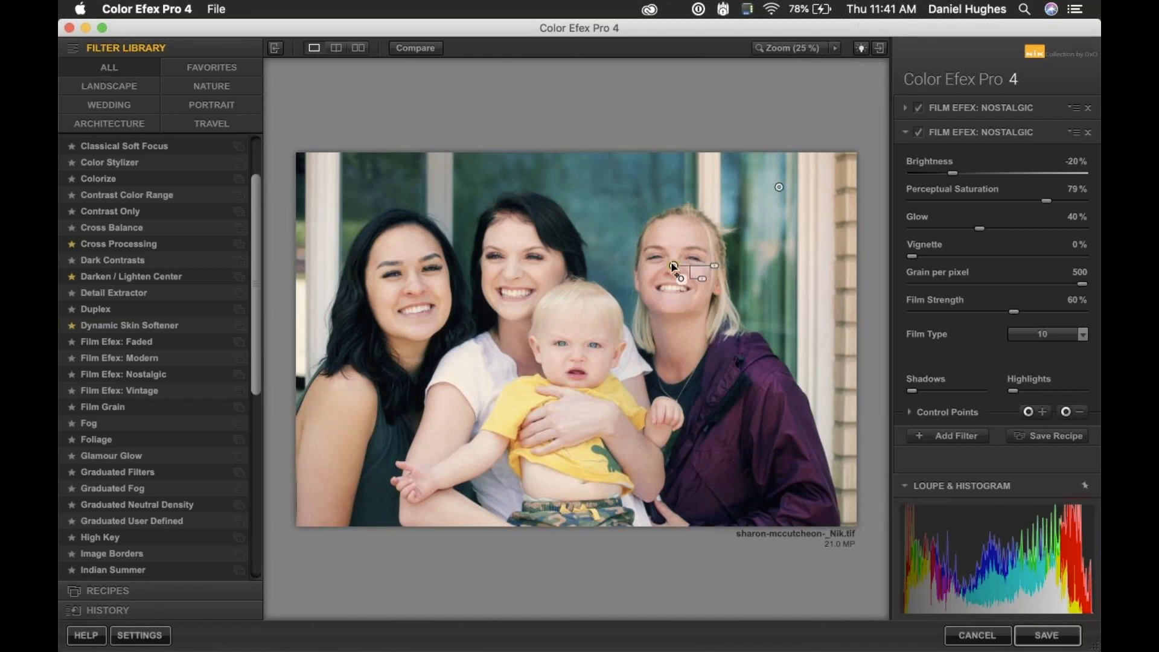
left_click_drag(677, 268, 685, 273)
Shift the window control point slightly and duplicate it along the brick wall, the upper windows and the photo's left edge
left_click(779, 186)
left_click_drag(781, 188, 800, 192)
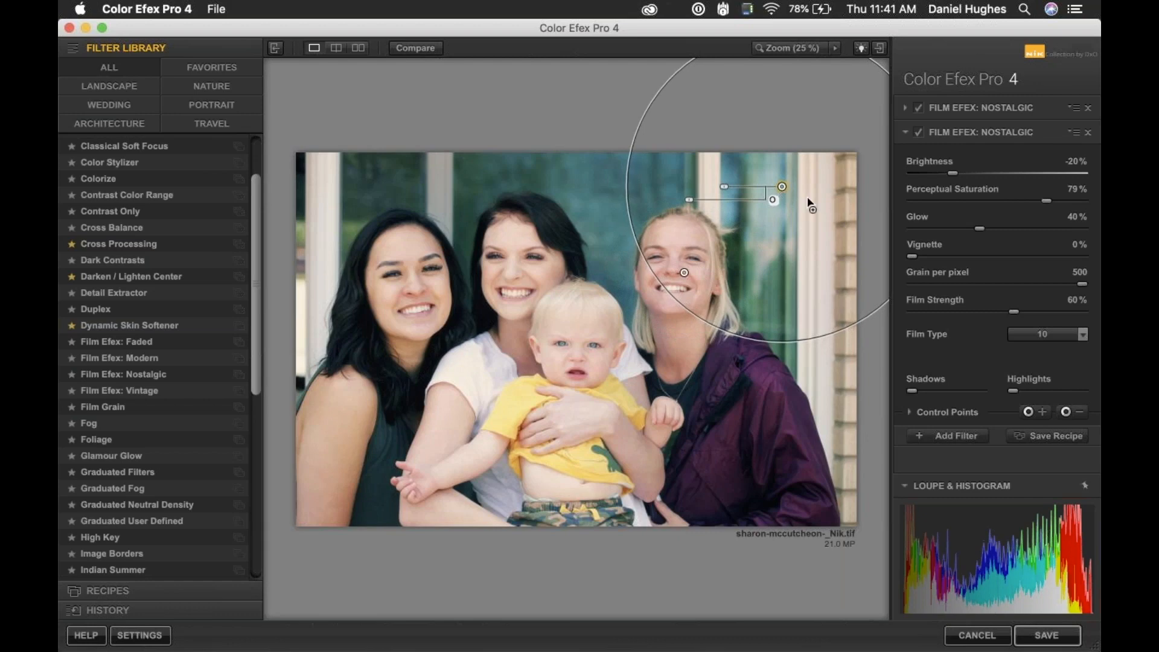
left_click_drag(884, 293, 289, 224)
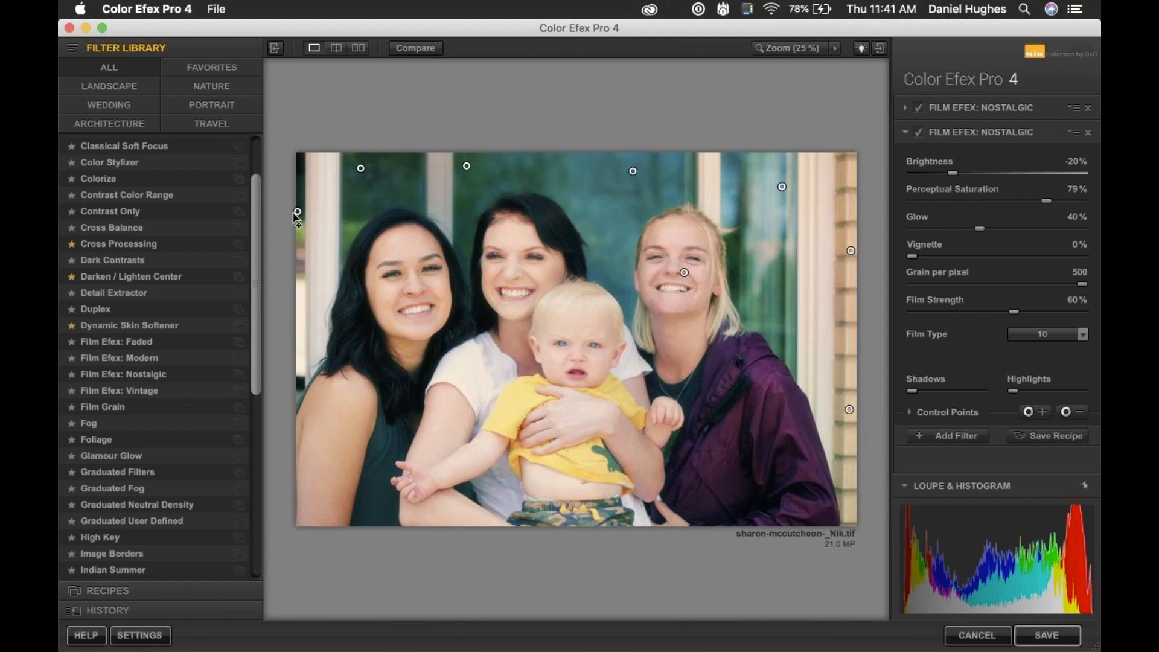
Try extra copies of the background control point around the dark-haired women's heads, and delete those copies
left_click_drag(298, 213, 396, 193)
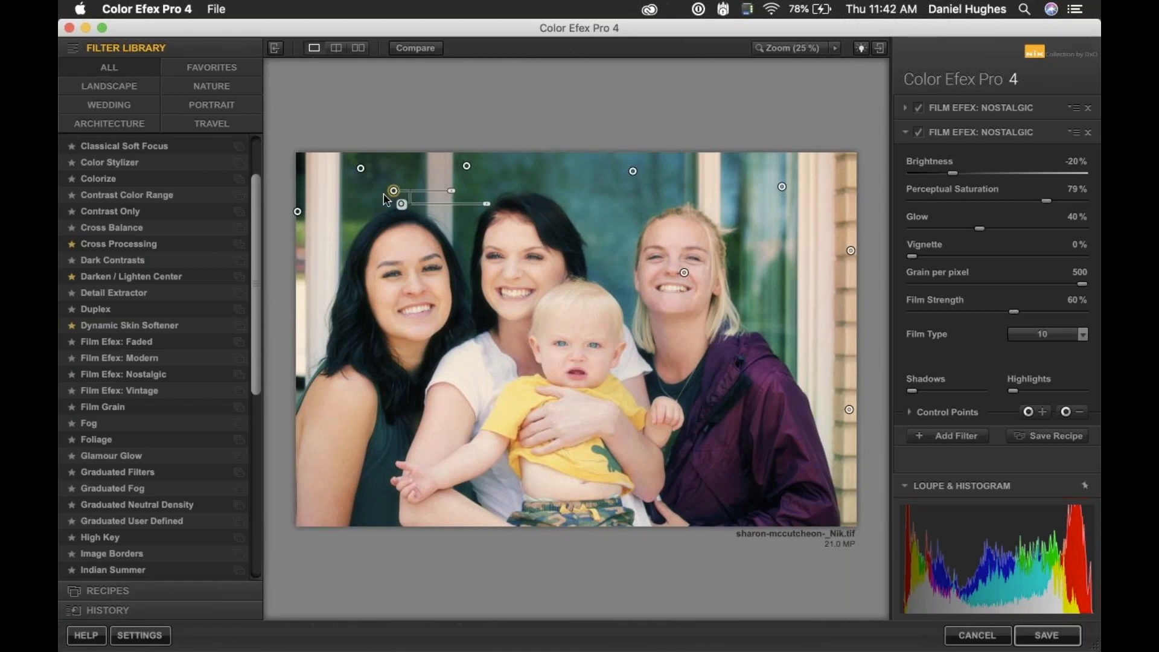
left_click_drag(394, 192, 342, 230)
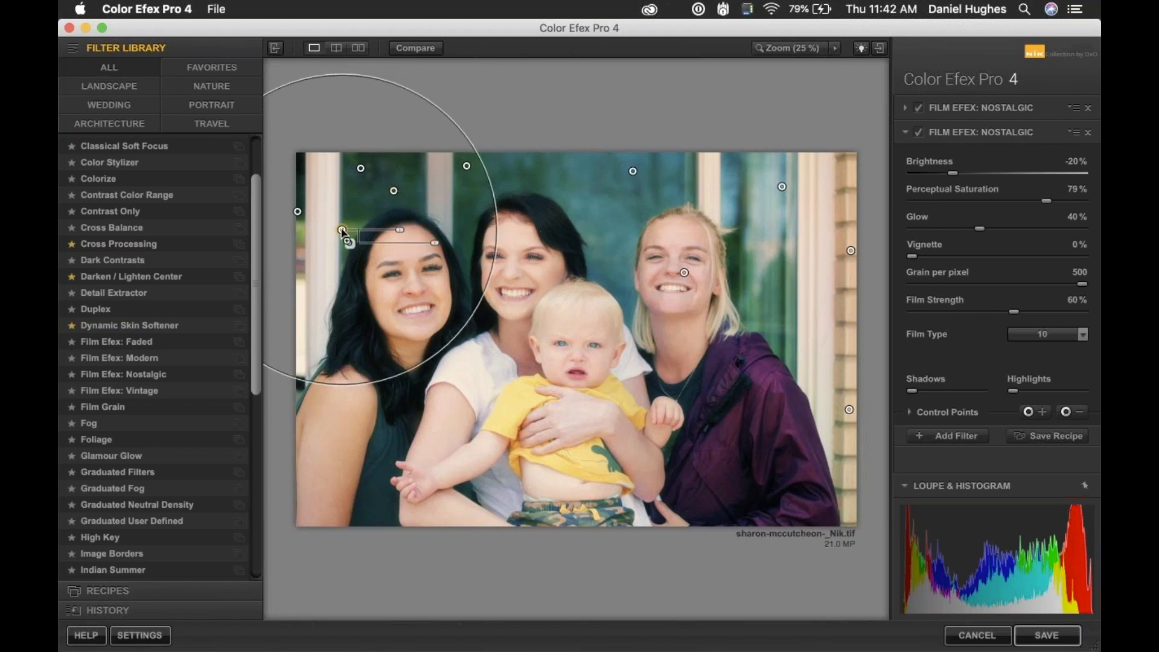
key("Delete")
left_click(393, 192)
key("Delete")
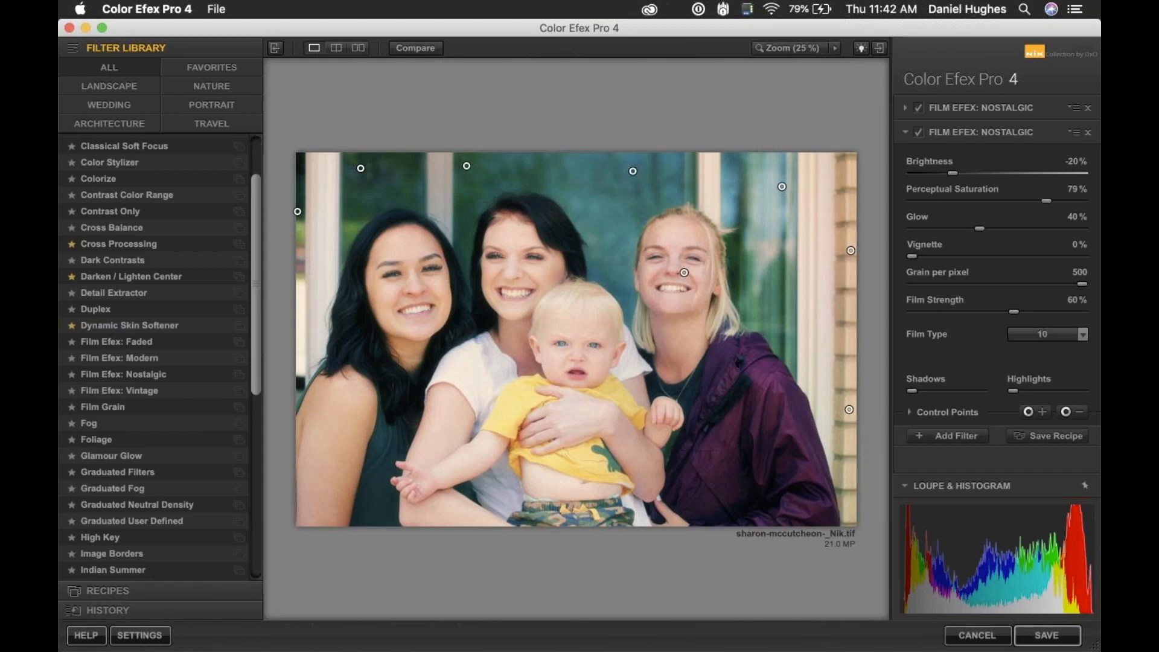
left_click_drag(467, 166, 529, 173)
key("Delete")
Fine-tune the blonde woman's control point and add negative points on the baby's face, the other women's faces and the middle woman's arm
left_click(684, 273)
left_click_drag(684, 272, 683, 270)
left_click_drag(723, 270, 724, 273)
key("super+shift+a")
left_click(576, 346)
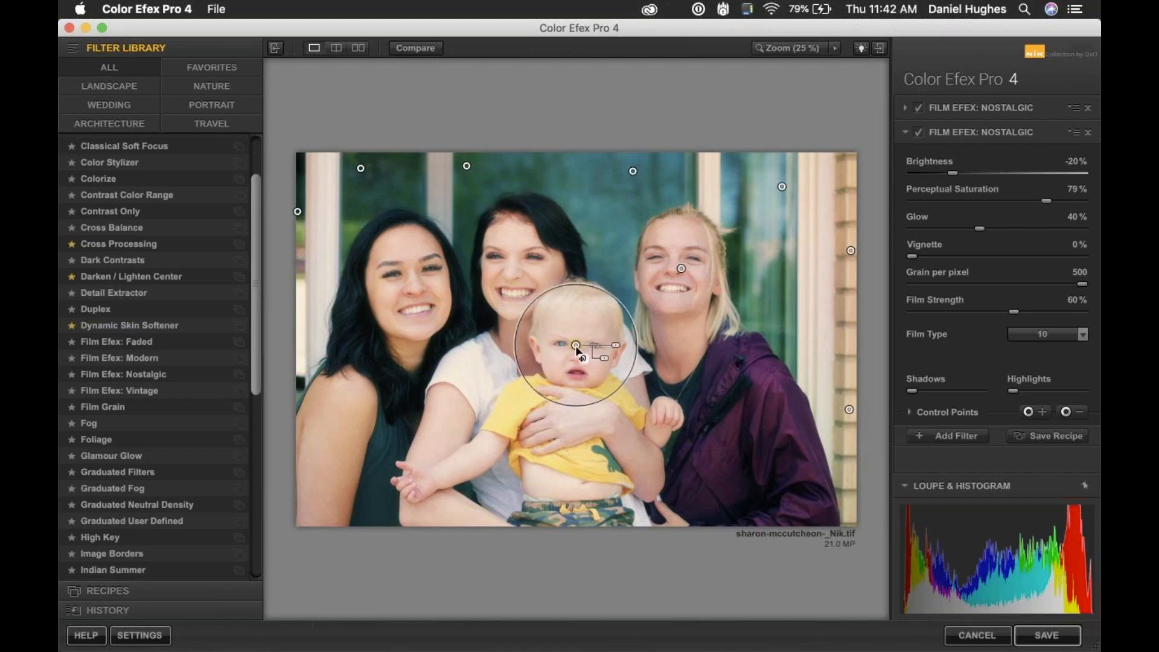
left_click(509, 273)
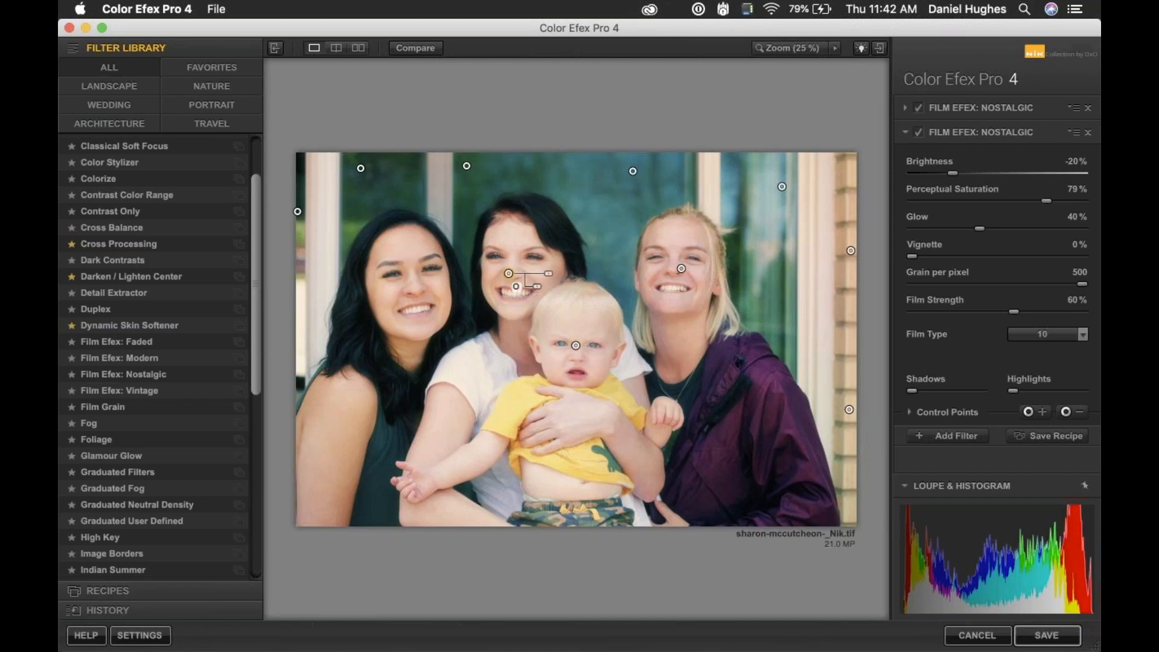
left_click(402, 290)
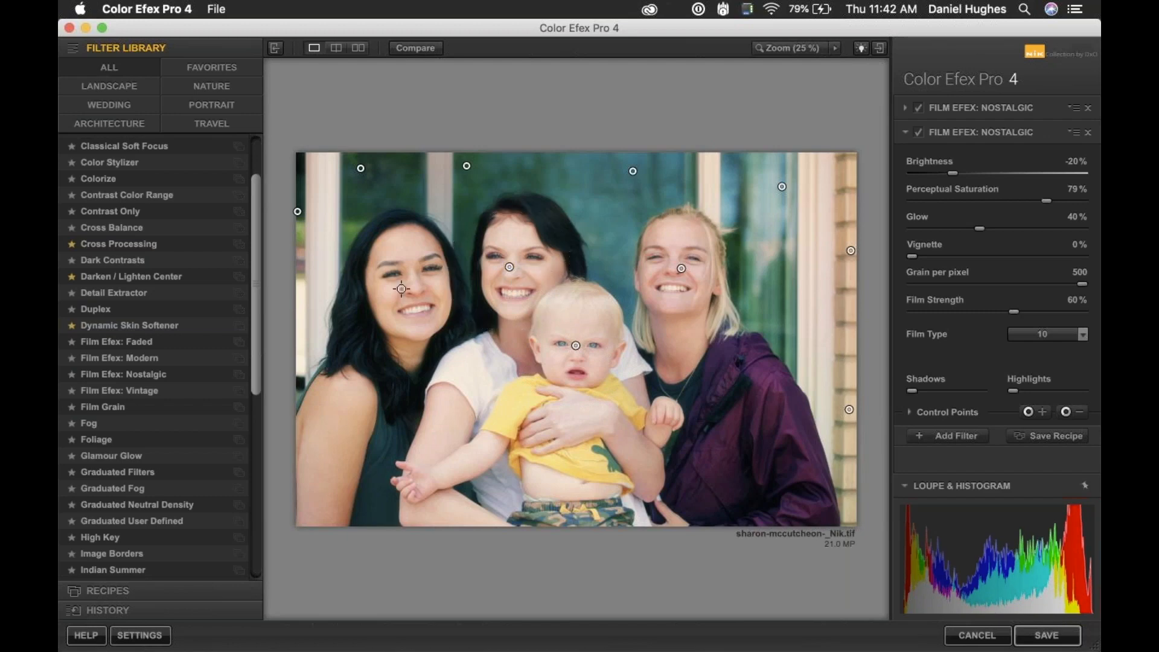
left_click_drag(442, 289, 448, 289)
left_click(445, 428)
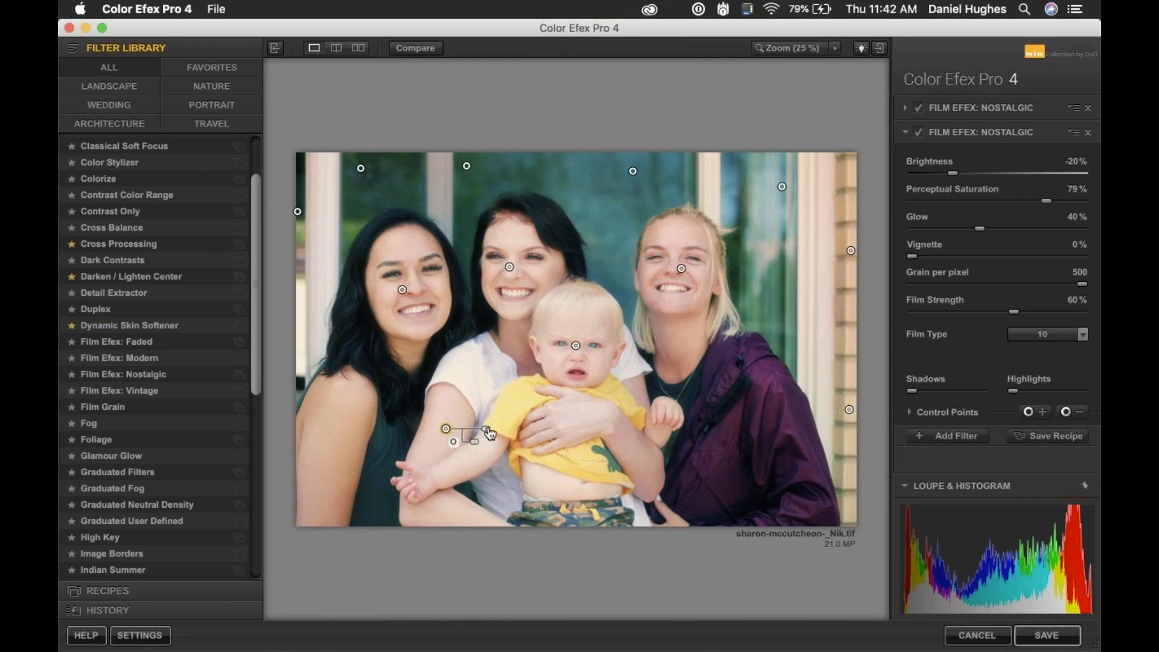
left_click_drag(493, 434, 496, 433)
Duplicate the background control point to the photo's bottom edge, below the leftmost woman and below the purple jacket
left_click(466, 165)
left_click_drag(470, 175, 784, 577)
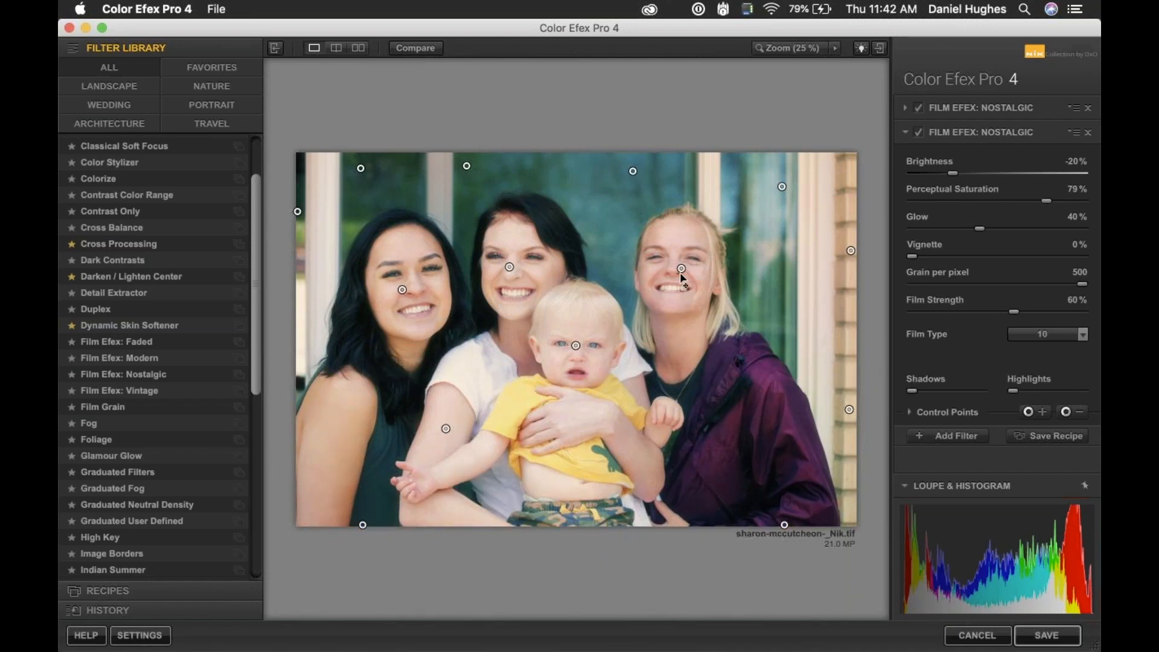
Set the second Nostalgic filter's glow to 54% and duplicate control points onto the women's hair, the blonde woman's neck and the clothing
left_click(680, 269)
left_click_drag(979, 230, 1004, 229)
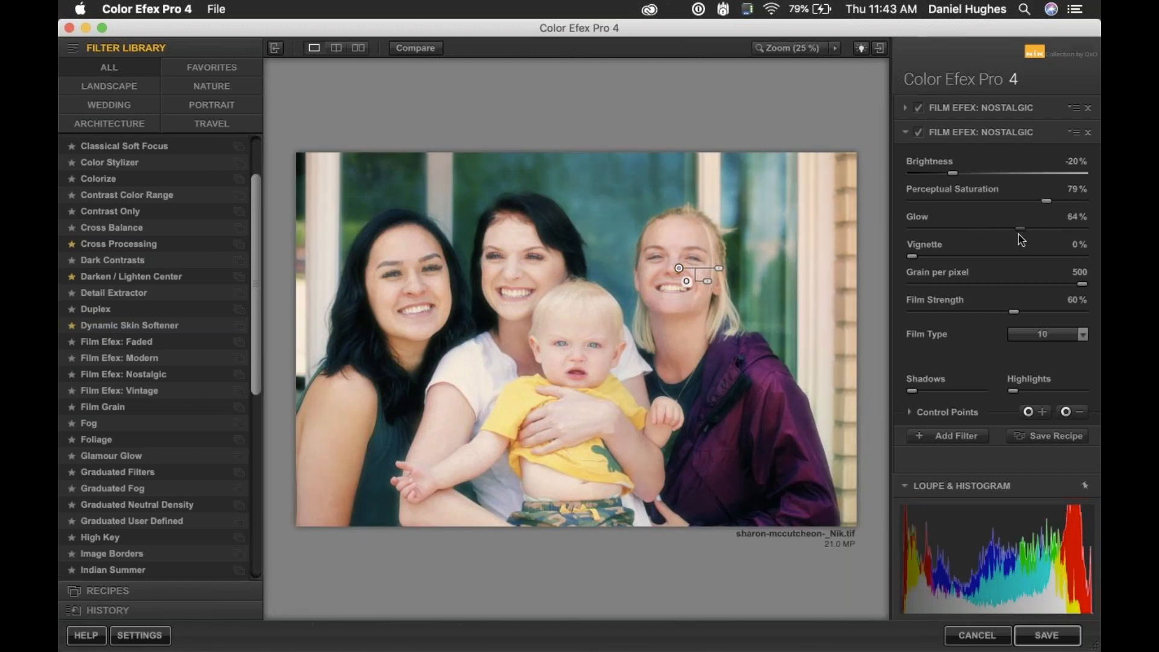
left_click_drag(680, 268, 707, 327)
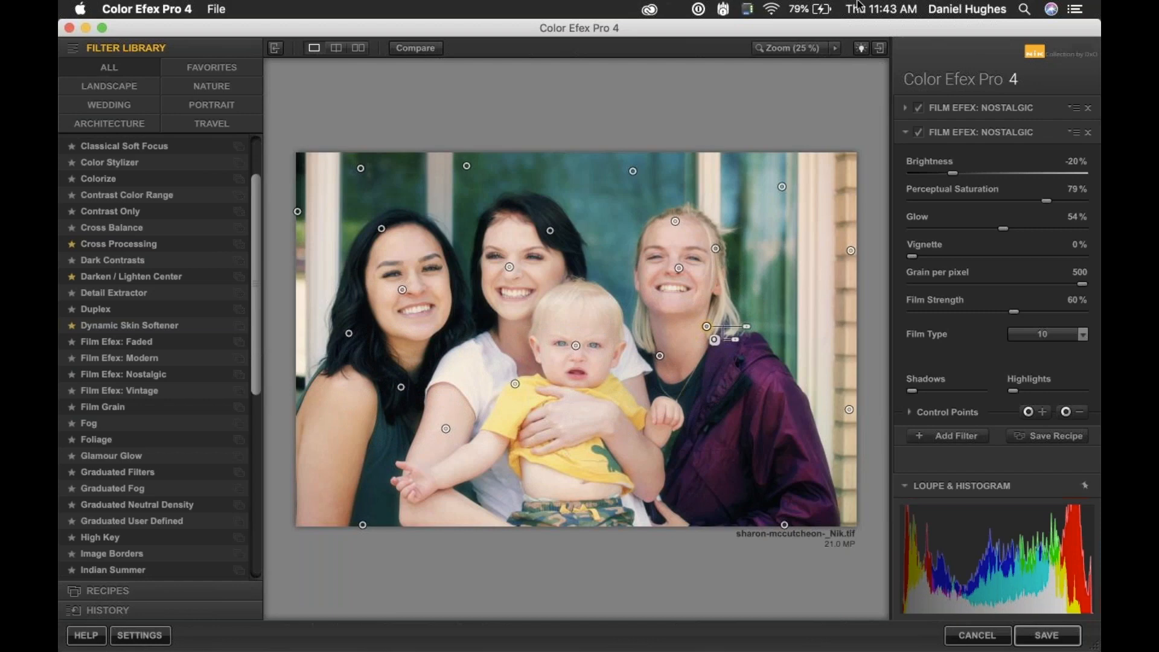
Compare the original and filtered portrait side by side with the panels hidden, and restore the single-image view with panels
left_click(358, 49)
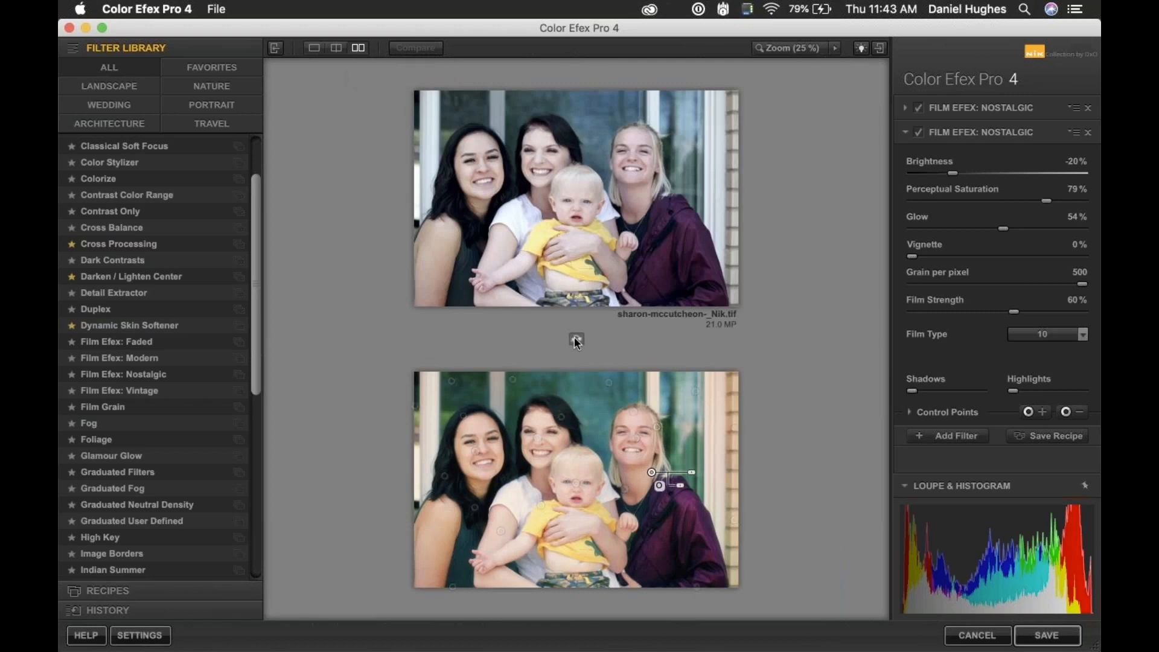
left_click(576, 339)
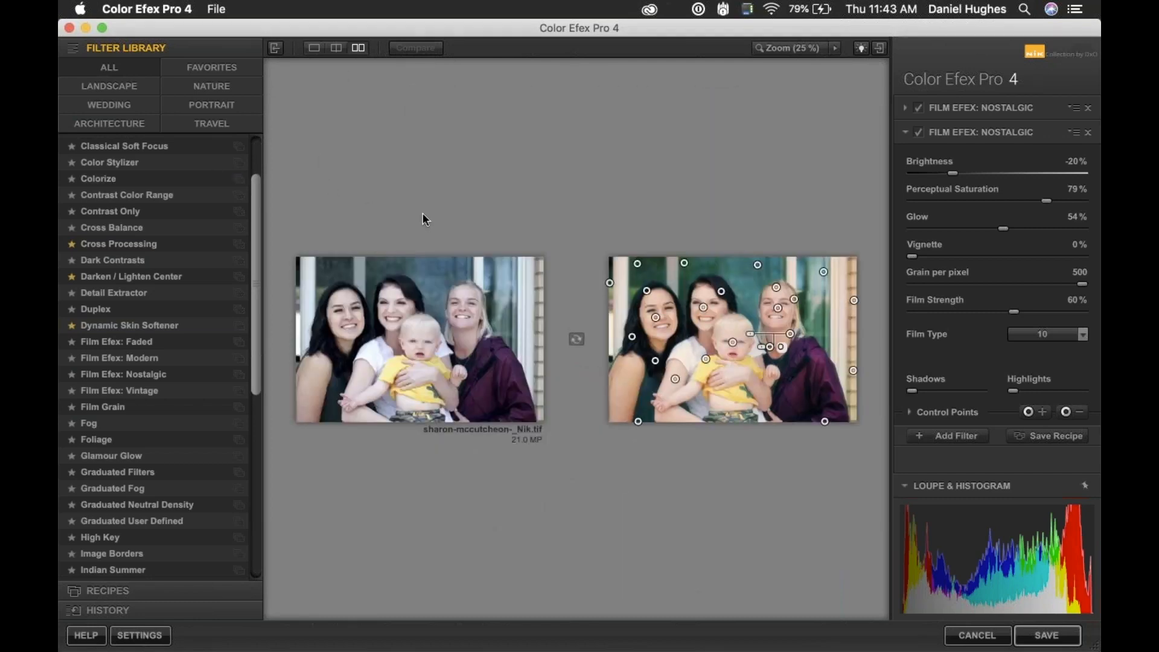
key("Tab")
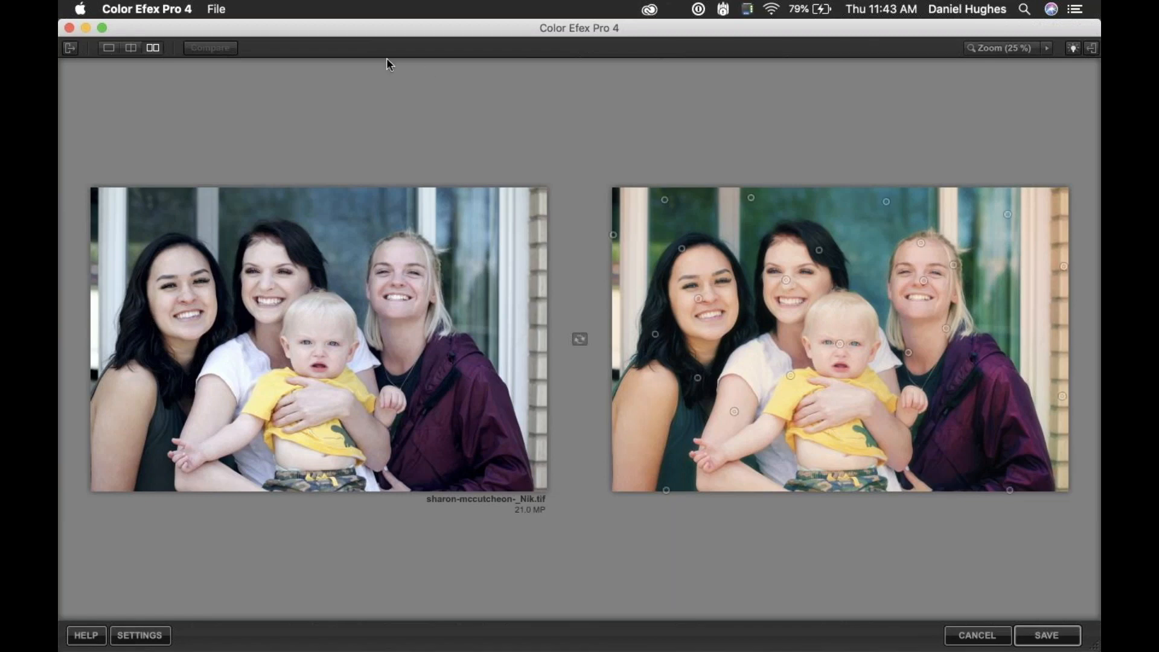
left_click(108, 48)
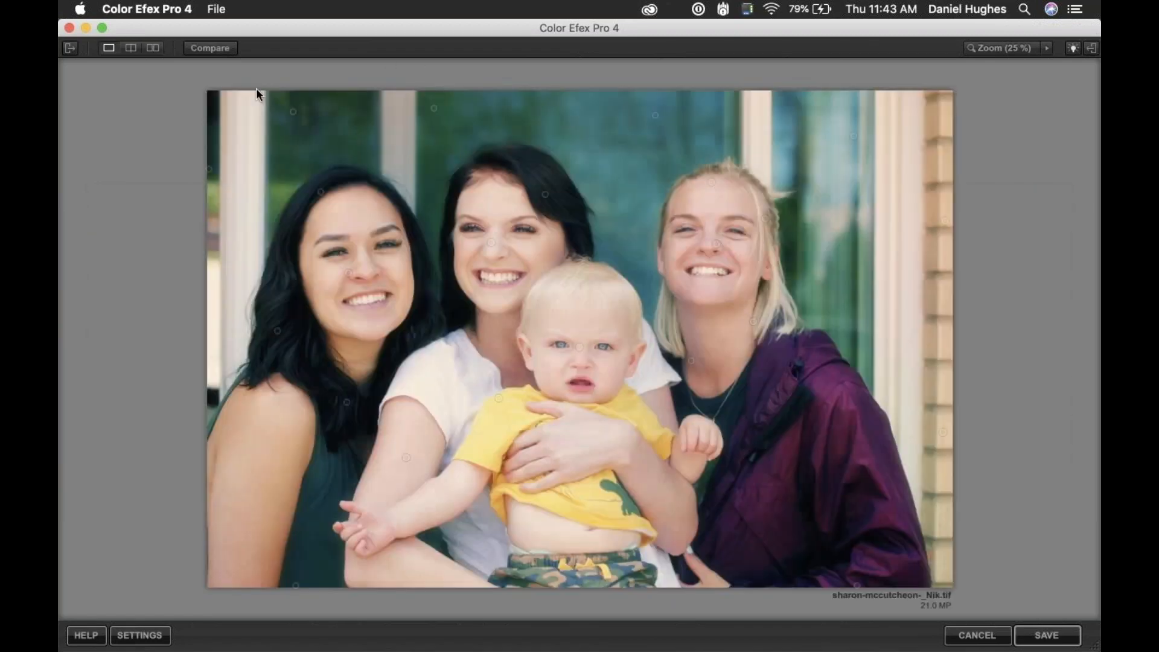
left_click(70, 48)
left_click(71, 49)
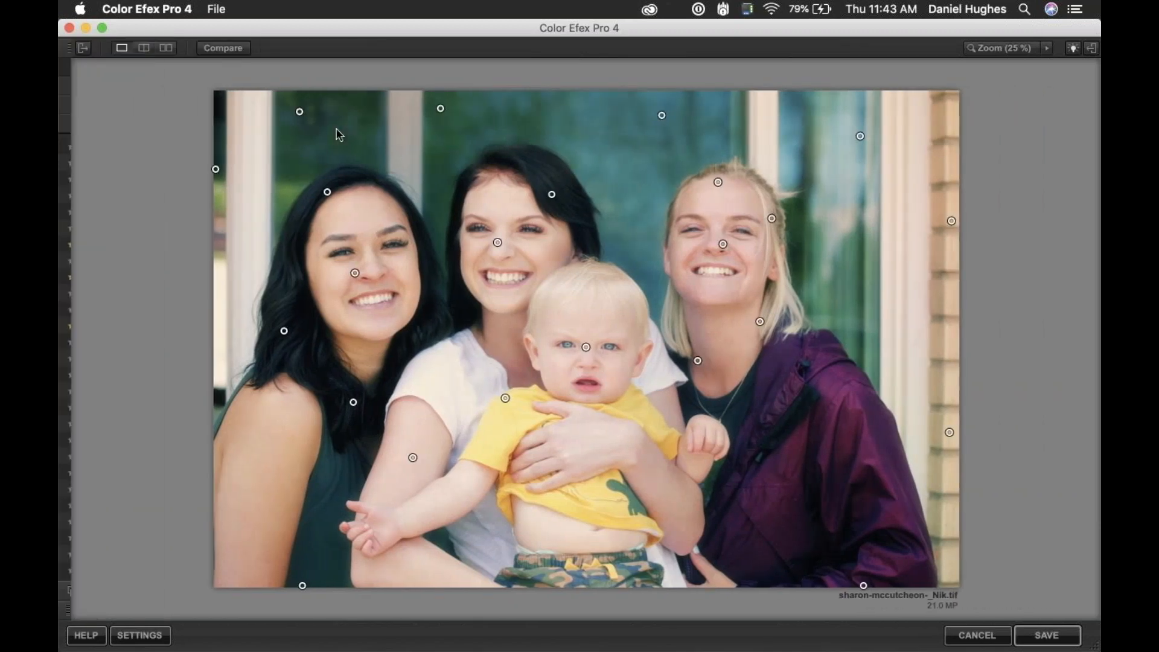
left_click(83, 48)
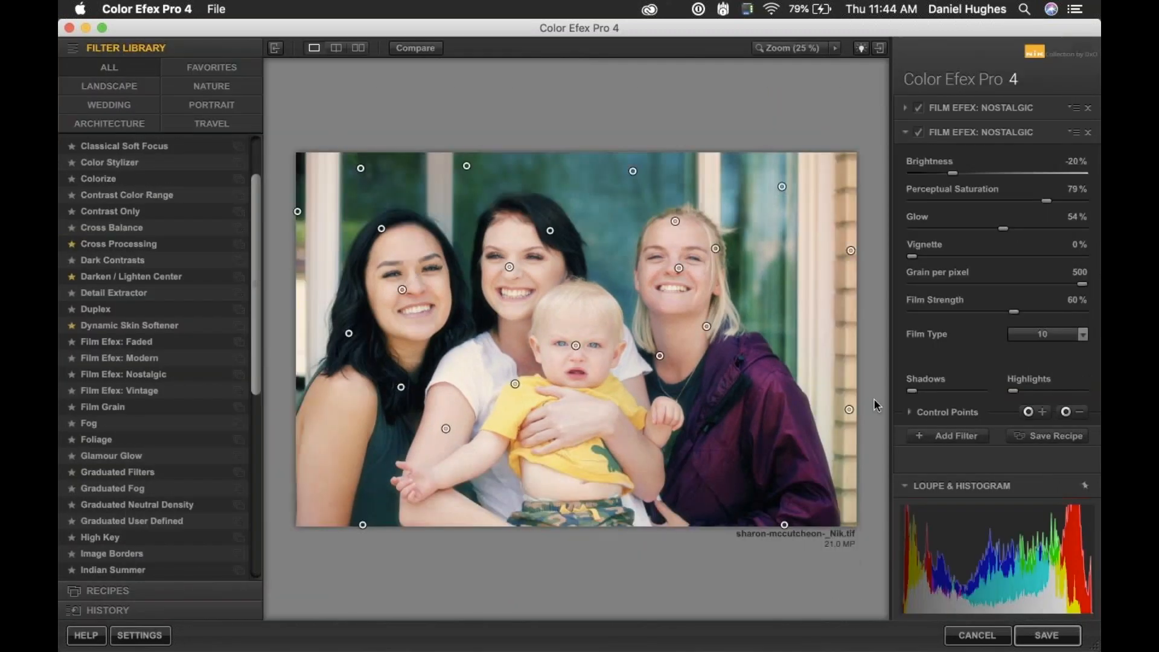
Add a Darken / Lighten Center filter centered on the baby's face, with Center Luminosity at 16%
left_click(948, 436)
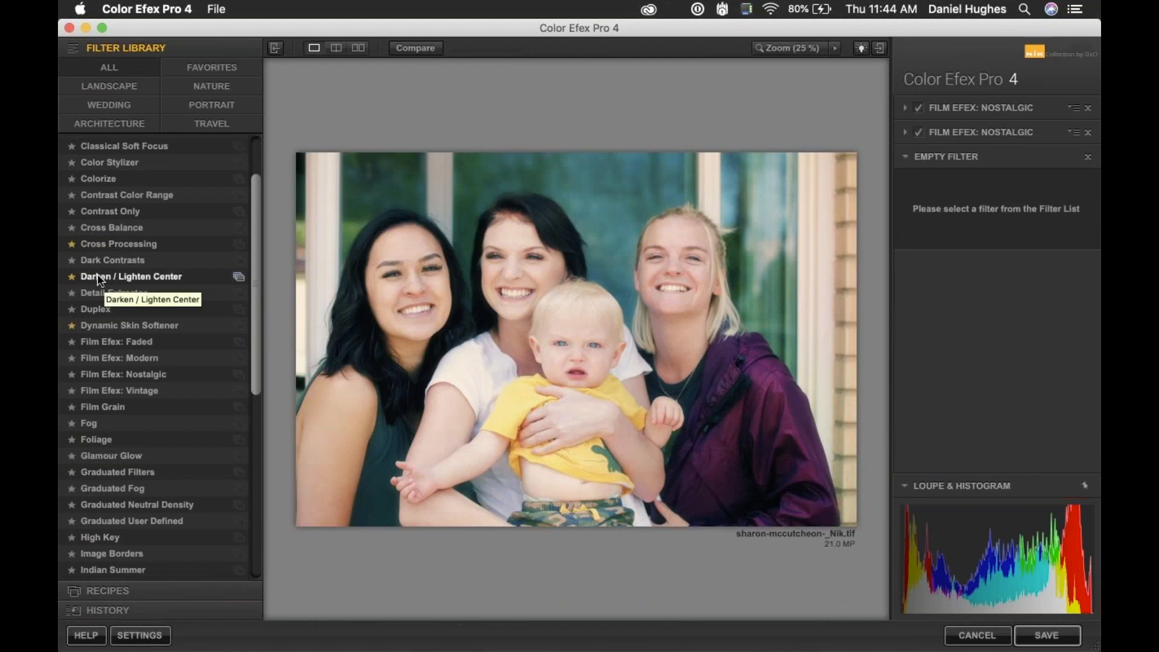
left_click(99, 278)
left_click(1081, 315)
left_click(567, 359)
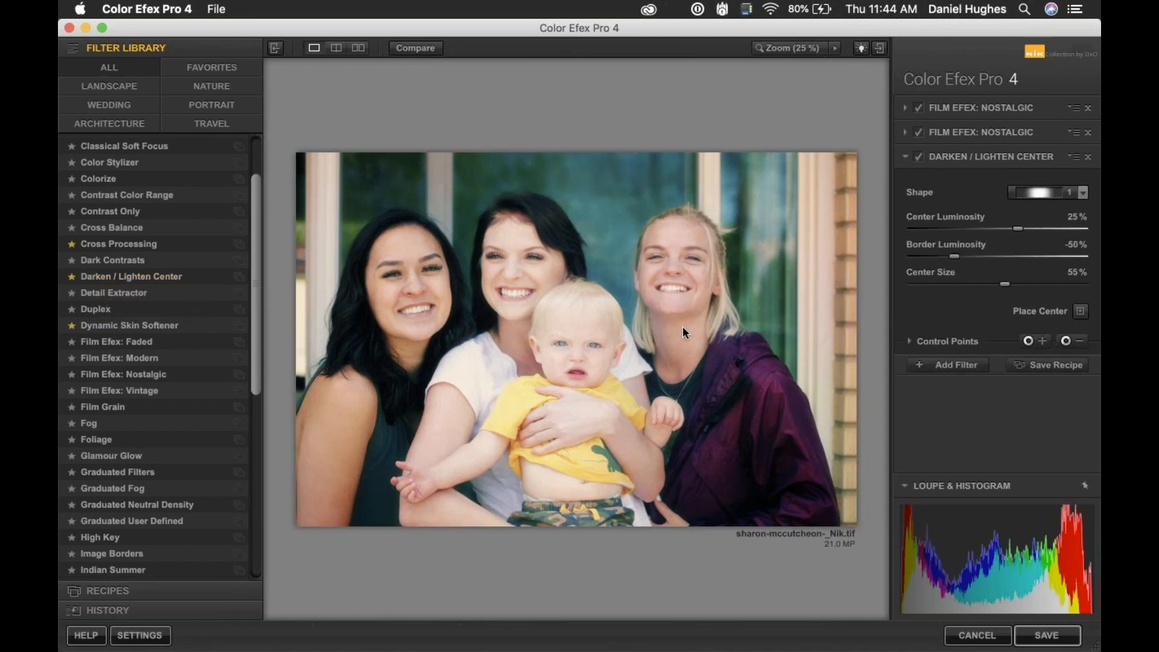
mouse_move(953, 256)
left_mouse_down()
mouse_move(940, 256)
mouse_move(955, 256)
left_mouse_up()
left_click_drag(1020, 229, 1024, 235)
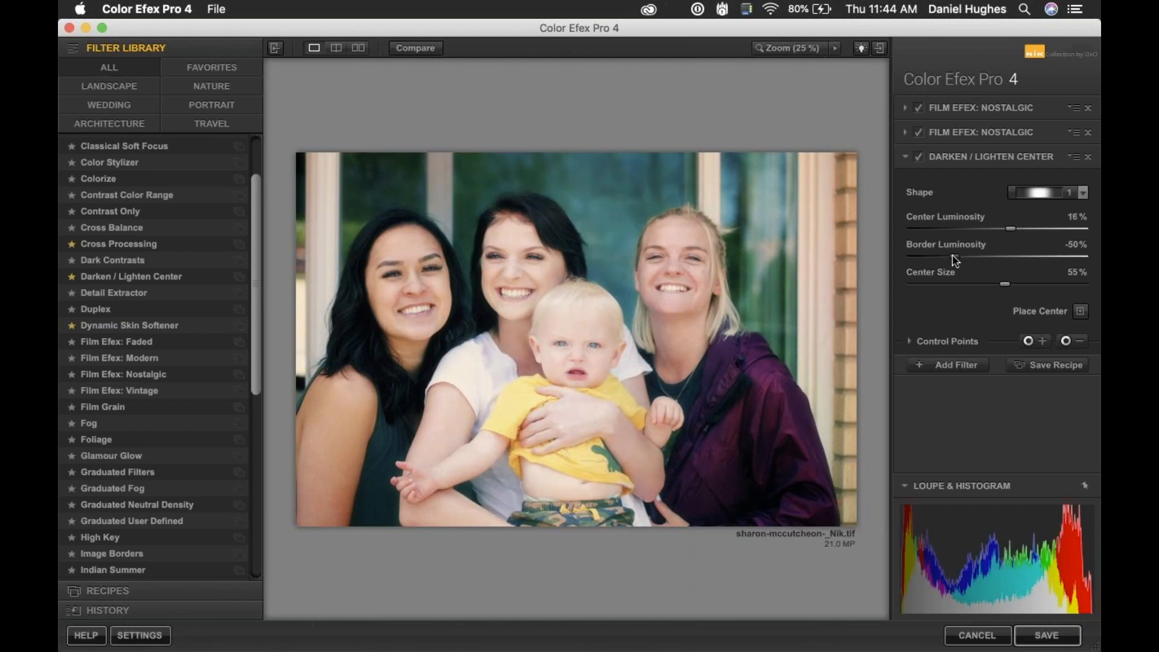
Move the Darken / Lighten Center filter's center to the baby's forehead and check its effect by switching the filter off and on
left_click(919, 158)
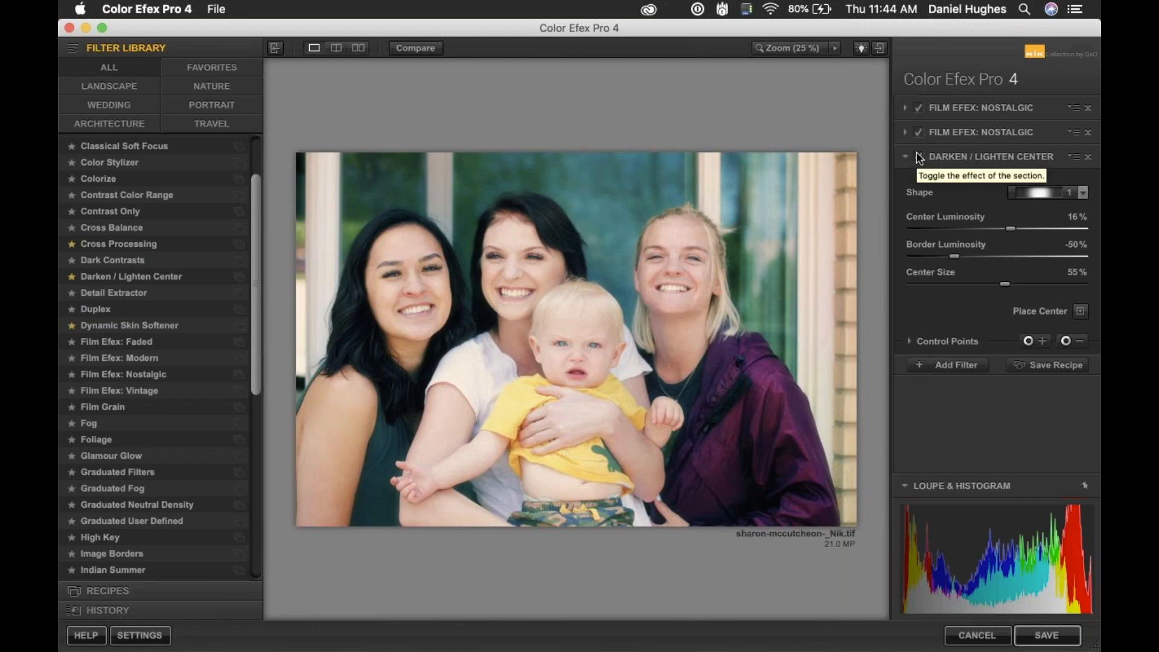
left_click(919, 158)
left_click(1081, 311)
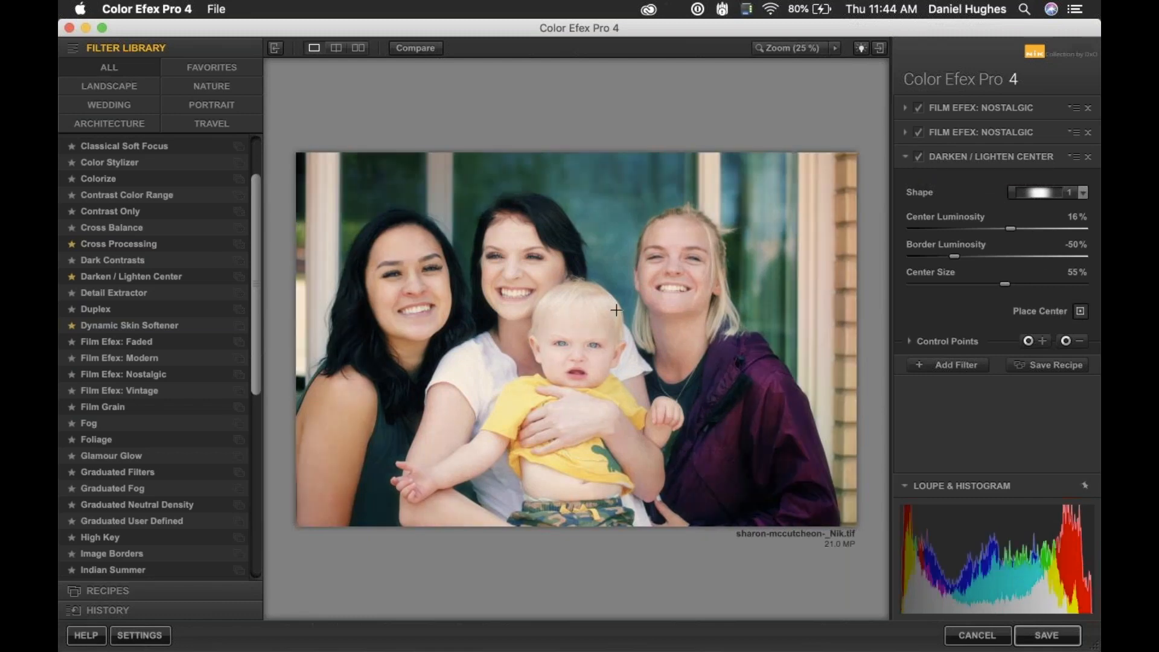
left_click(567, 319)
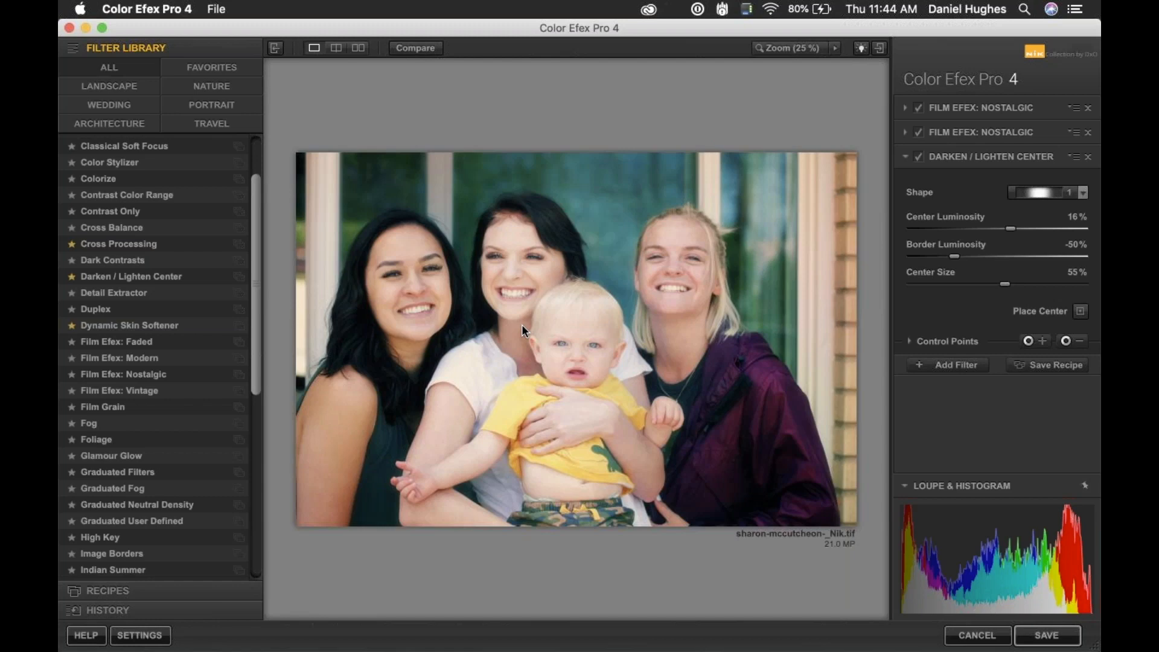
left_click(921, 157)
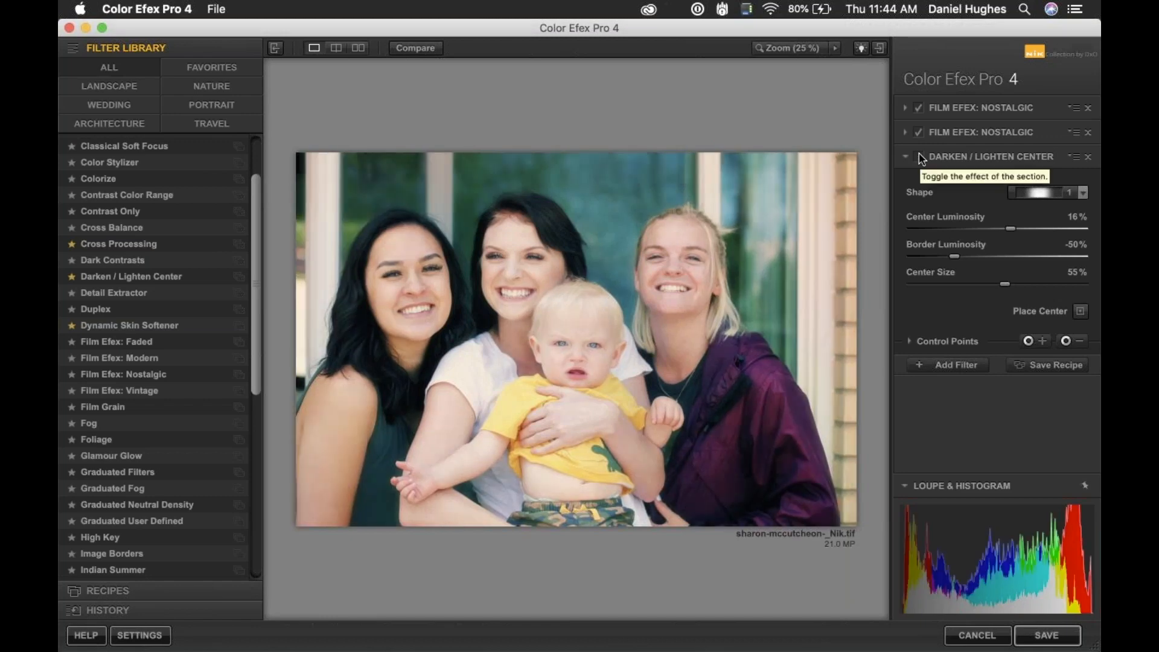
left_click(921, 157)
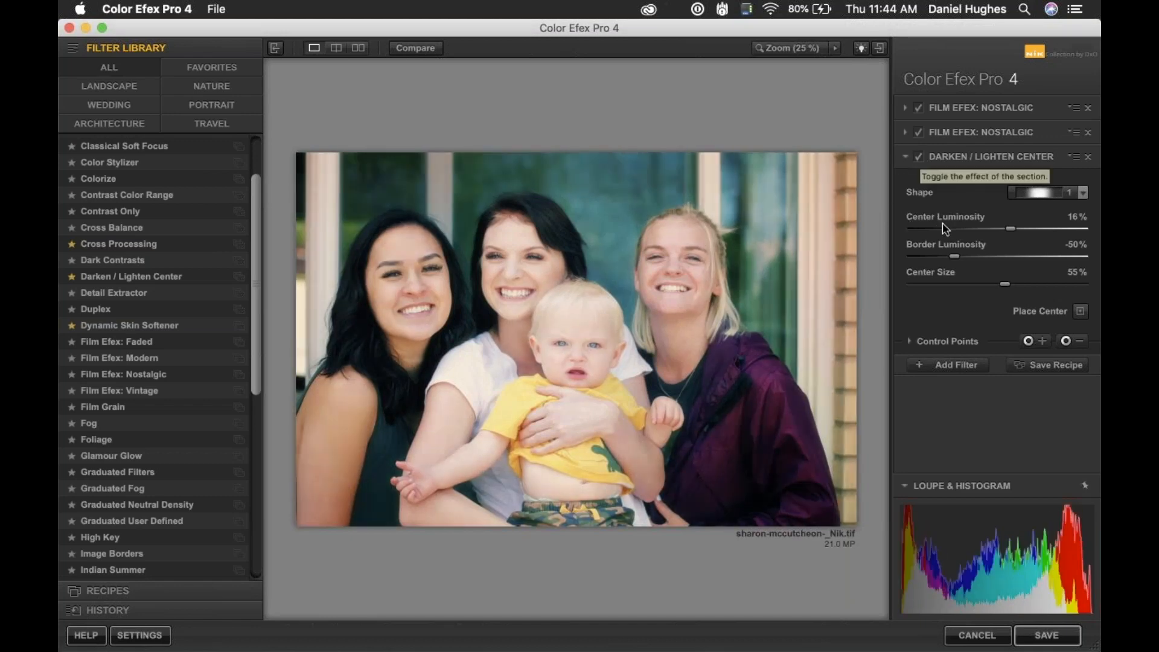
Set the Darken / Lighten Center filter's Border Luminosity to -30% and compare the portrait with the original
left_click_drag(959, 260, 973, 261)
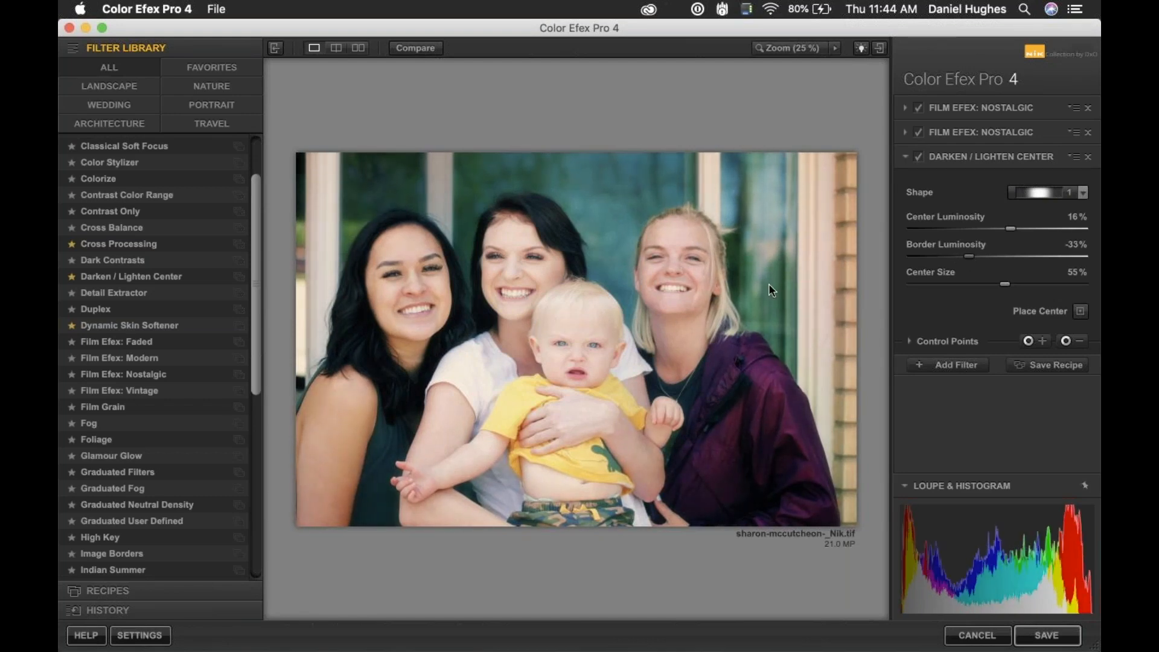
left_click_drag(969, 256, 973, 257)
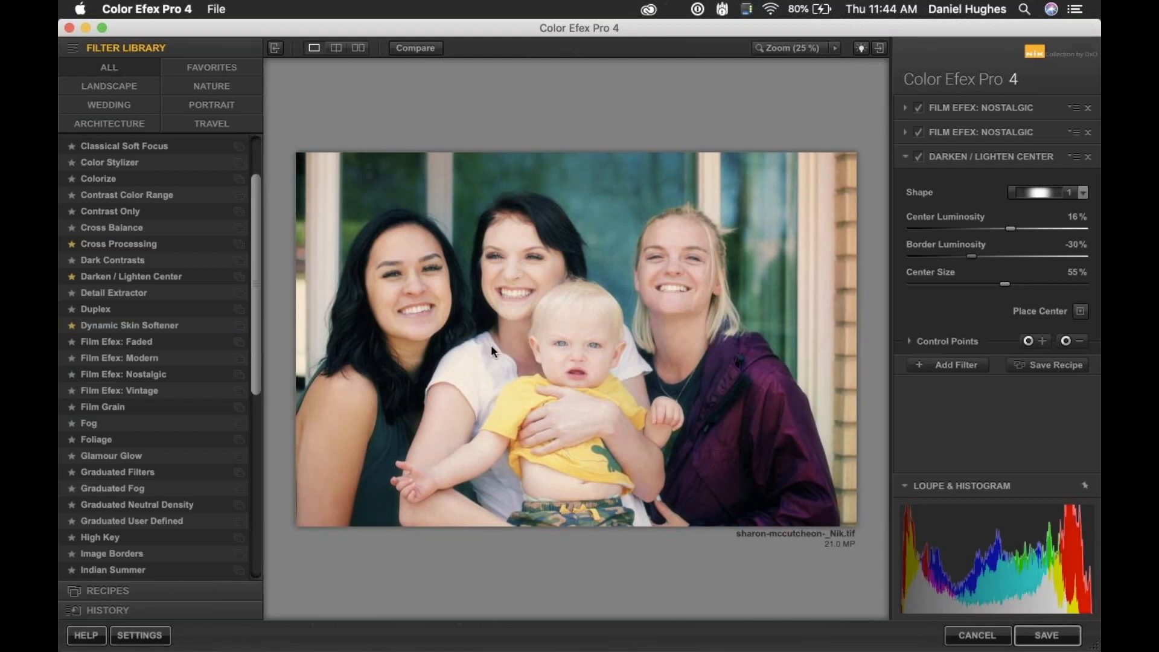
left_click(417, 50)
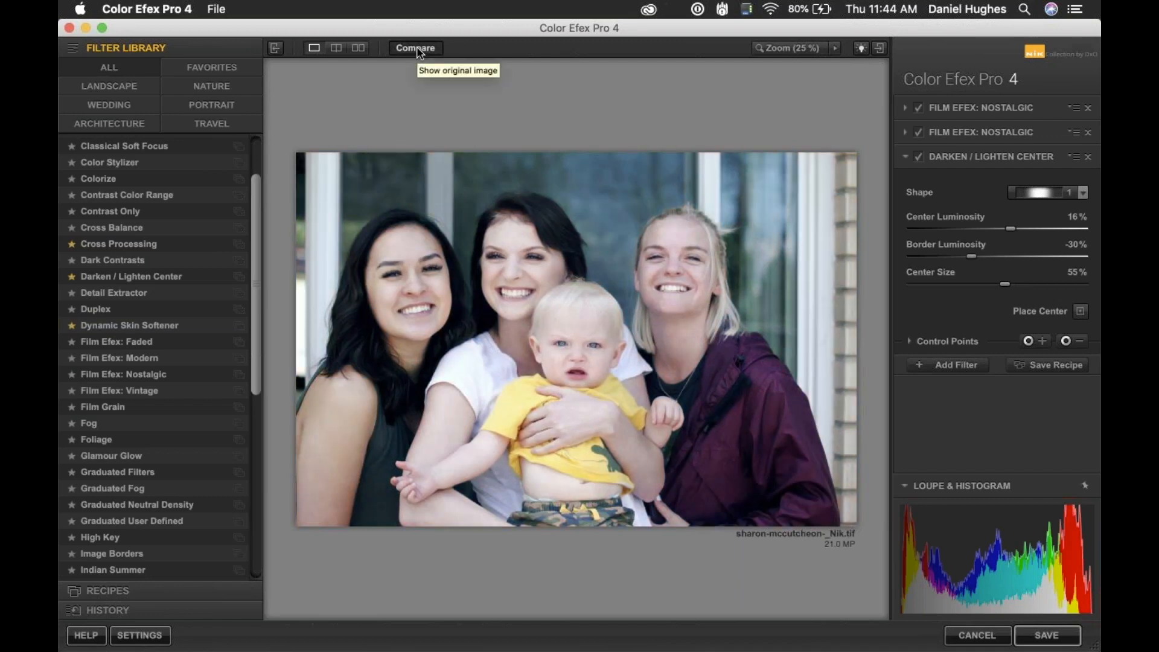
left_click(417, 49)
Set the first Nostalgic filter's Film Strength to 28% and save the filtered portrait back to PhotoLab
left_click(954, 110)
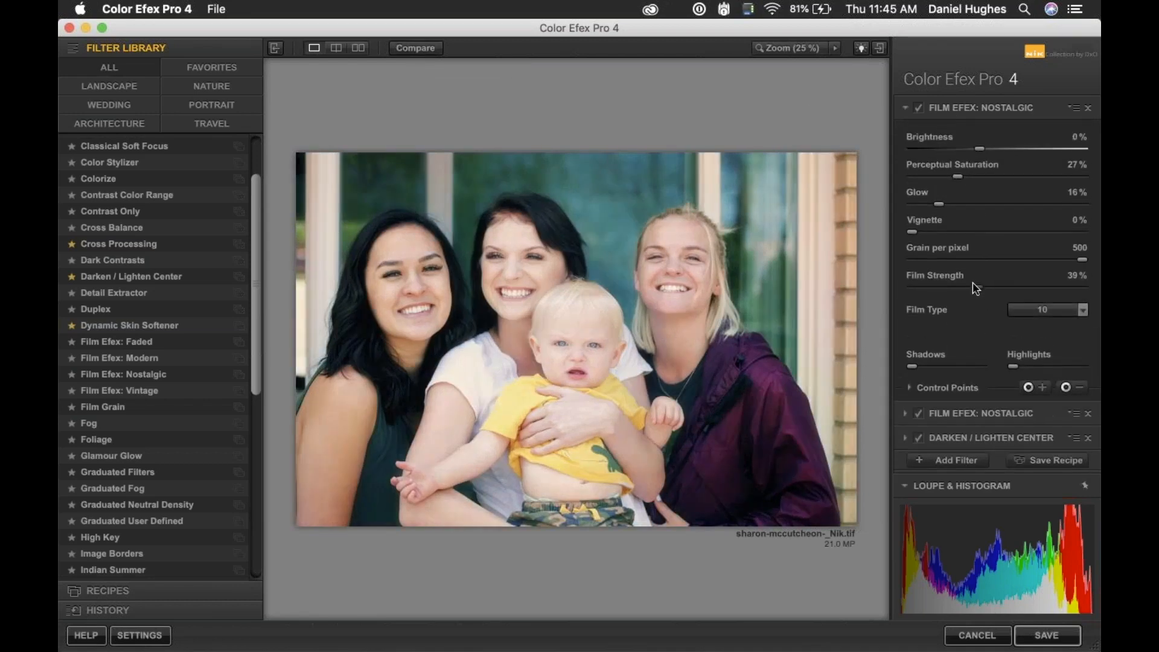
left_click_drag(976, 293, 962, 293)
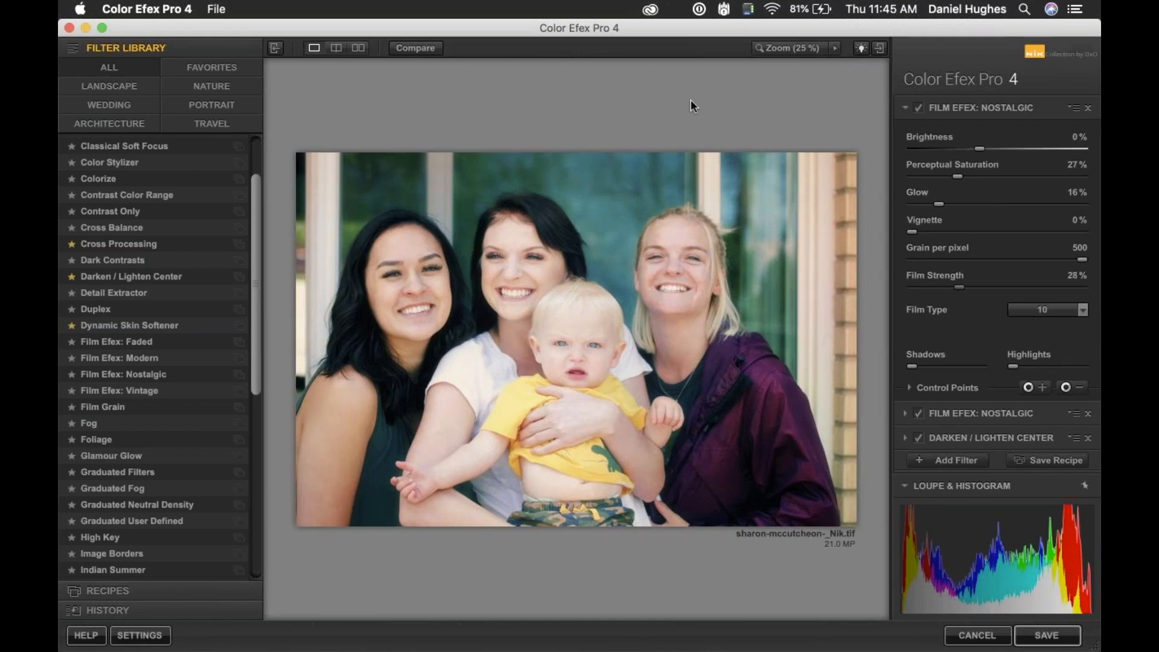
left_click(417, 48)
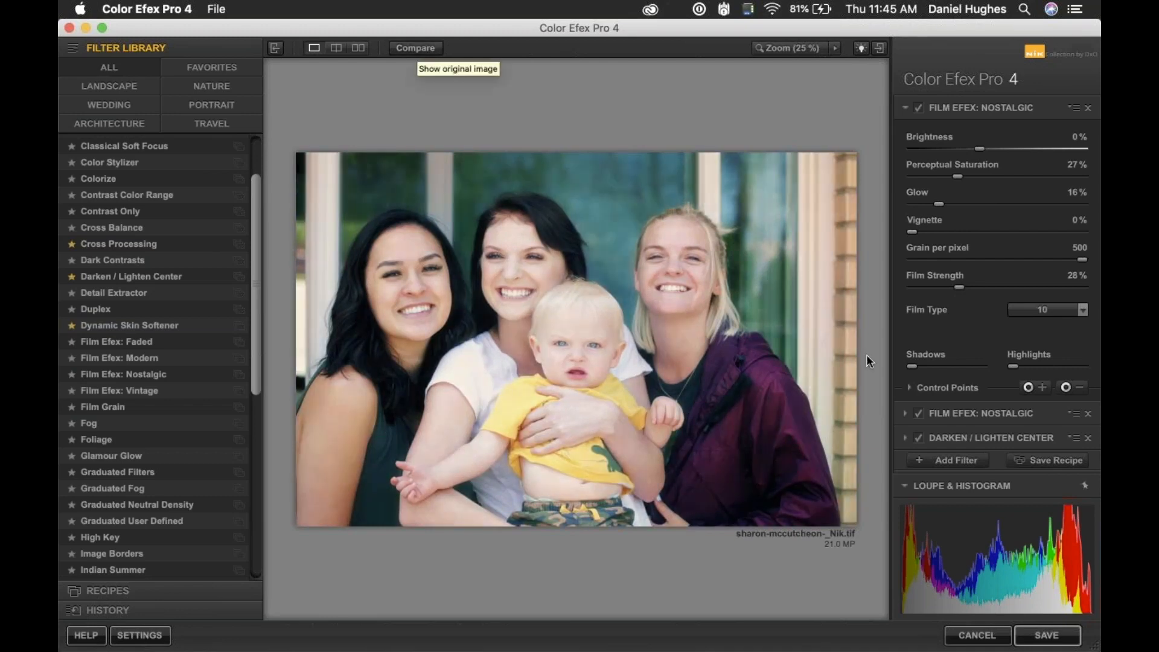
left_click(1043, 642)
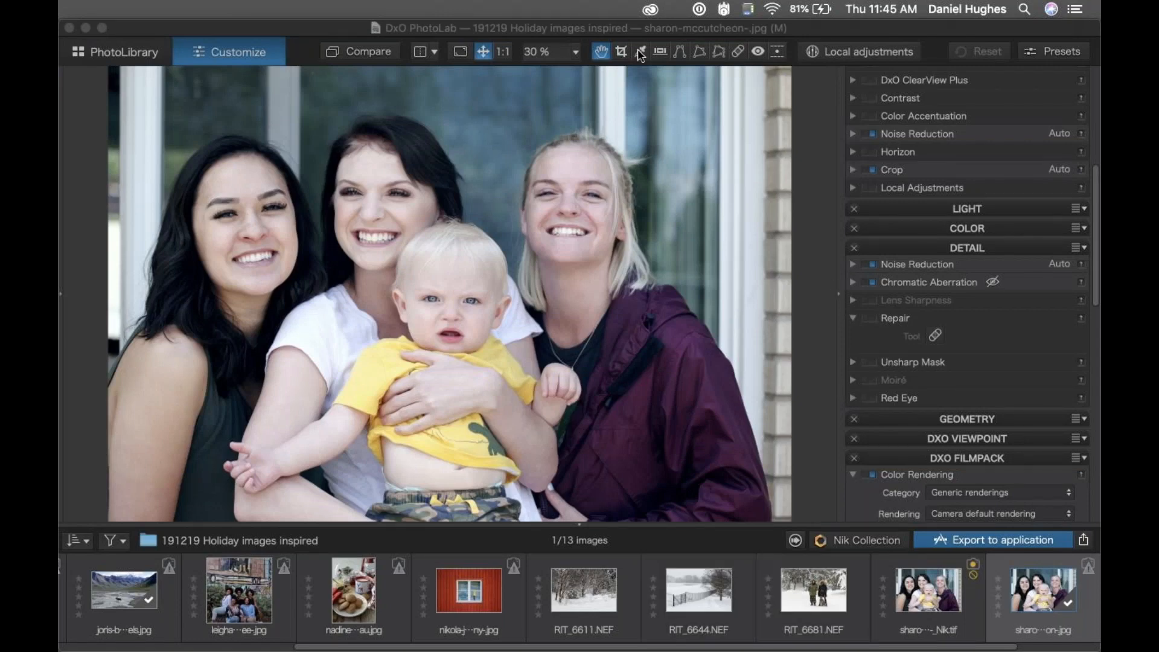
Compare the saved filtered TIFF of the group portrait with its original JPG in PhotoLab
mouse_move(662, 2)
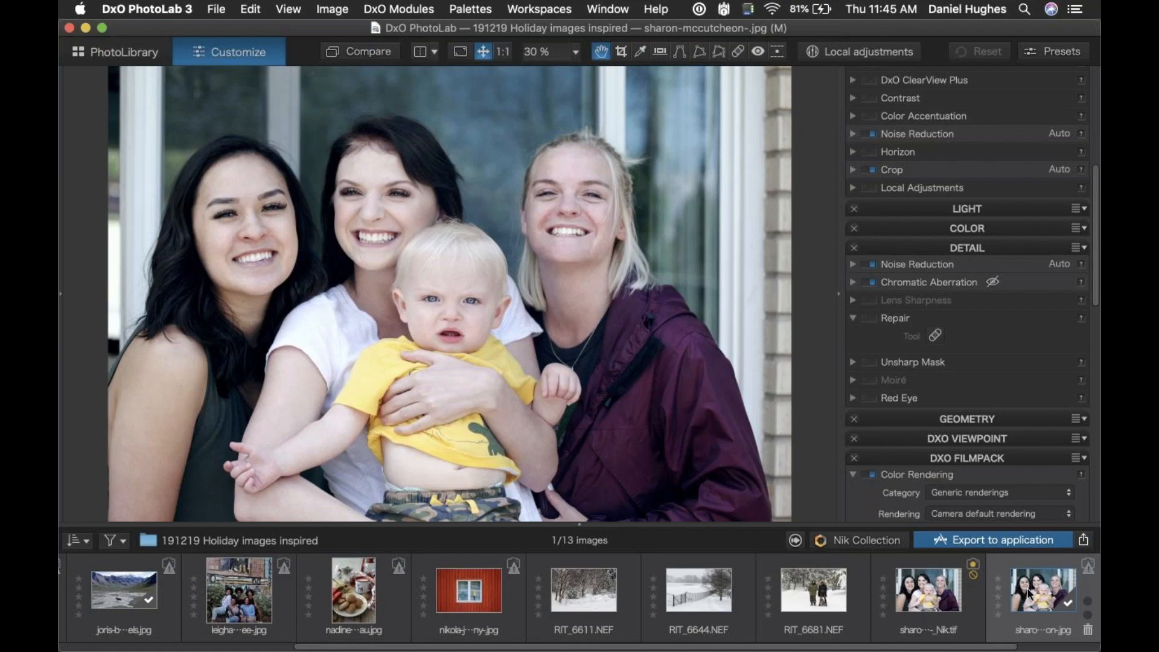
mouse_move(1032, 601)
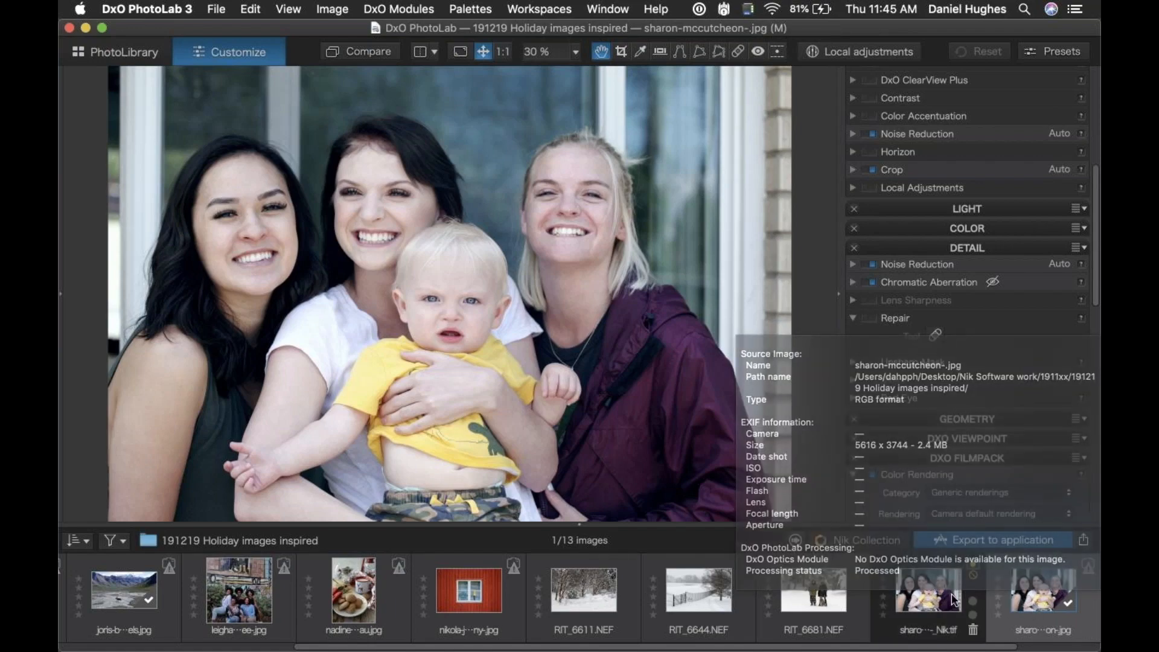
left_click(940, 605)
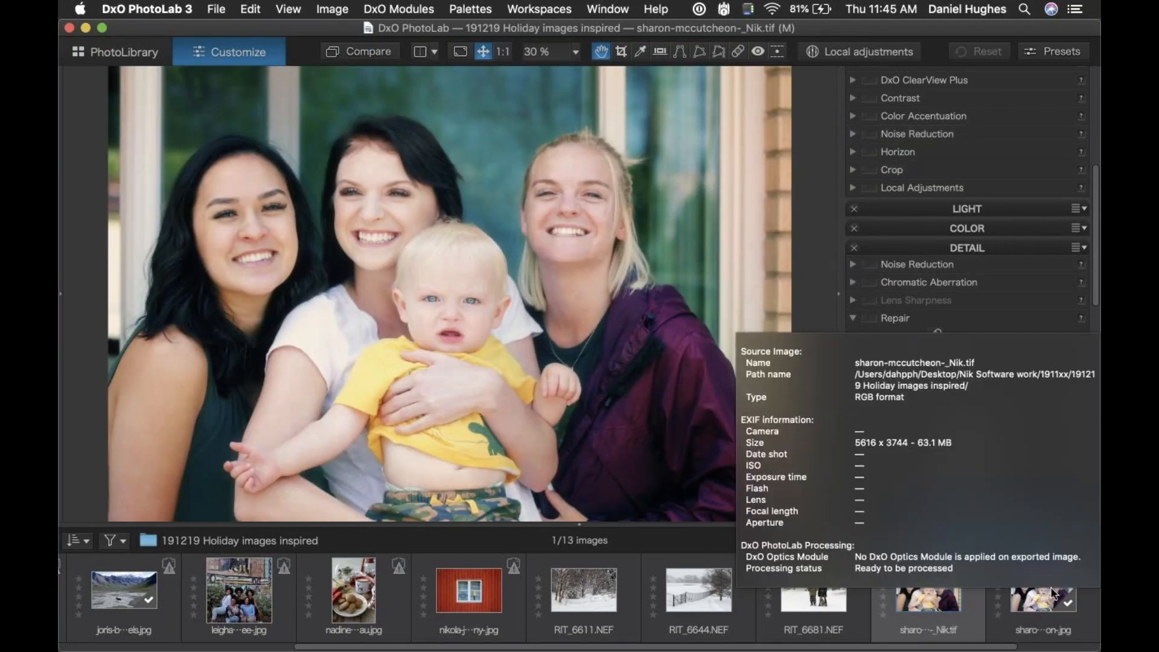
mouse_move(1034, 595)
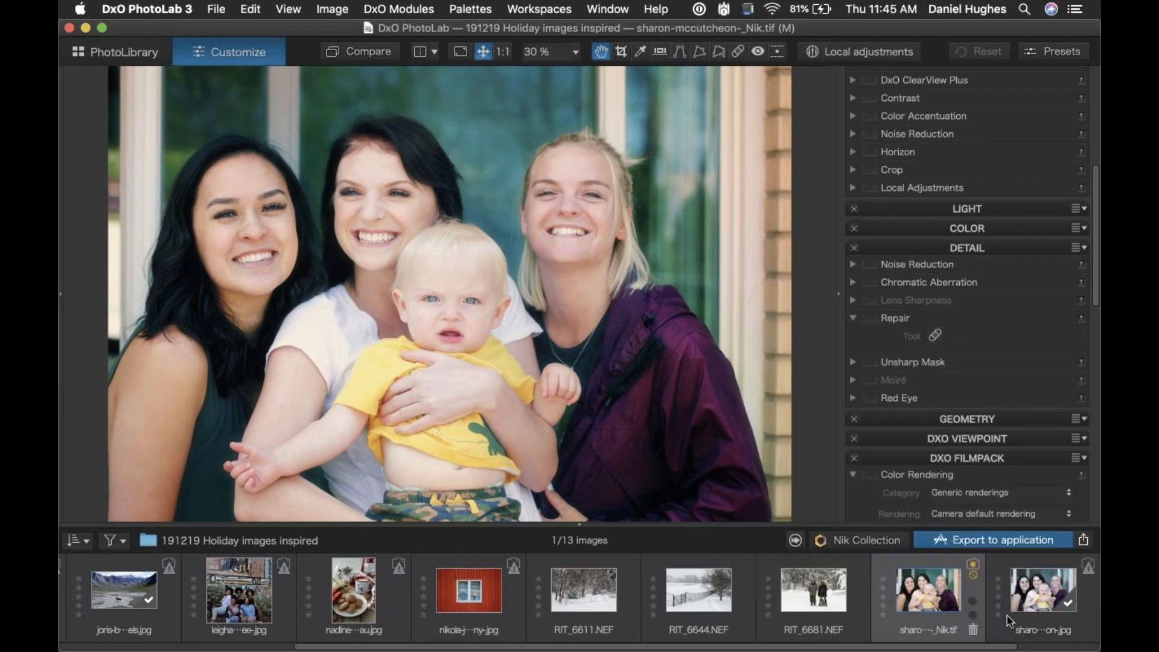
left_click(1027, 597)
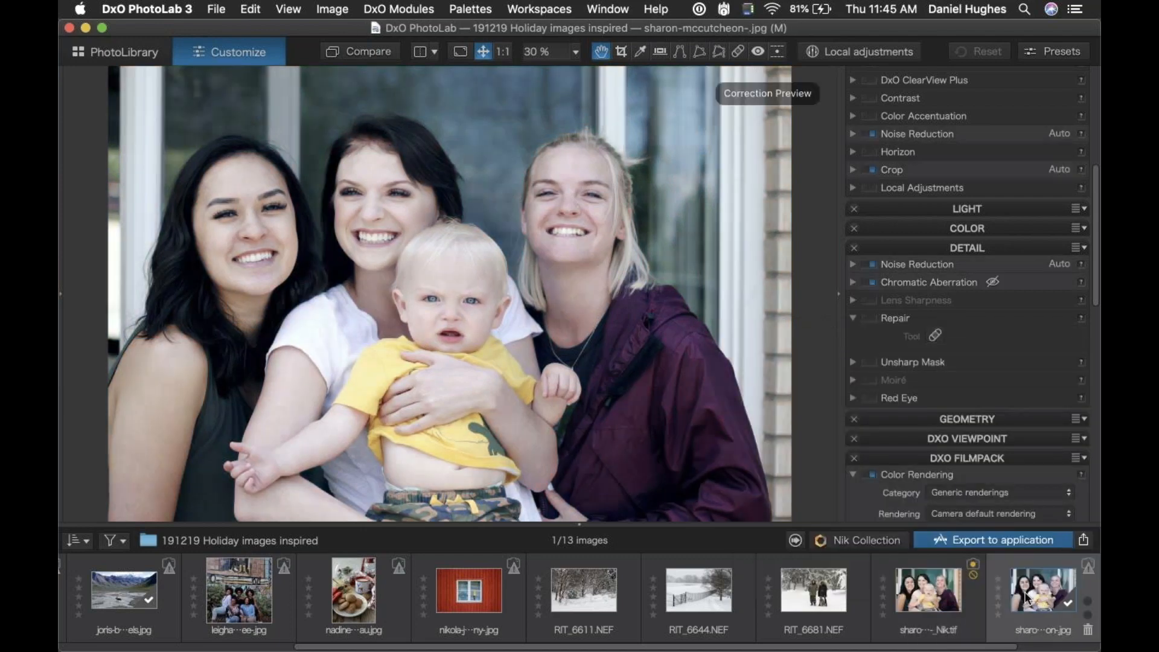
left_click(923, 603)
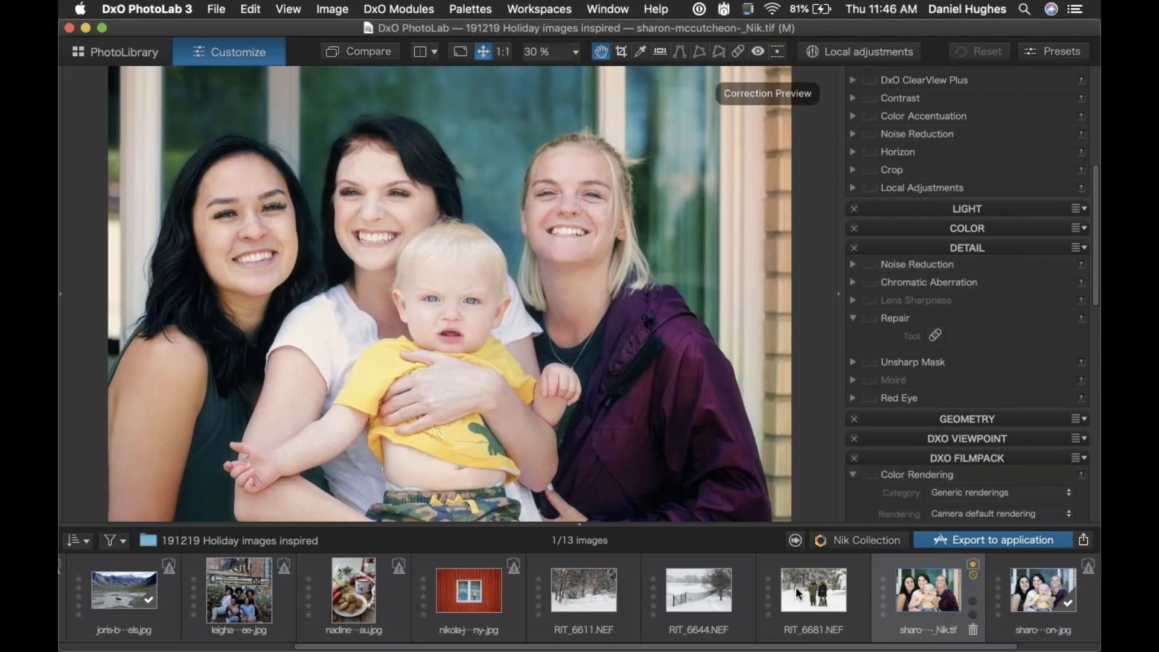
Look through the holiday folder's food photos, viewing the sliced cake, the plate of cookies and the cookie dough
scroll(562, 595, "left", 5)
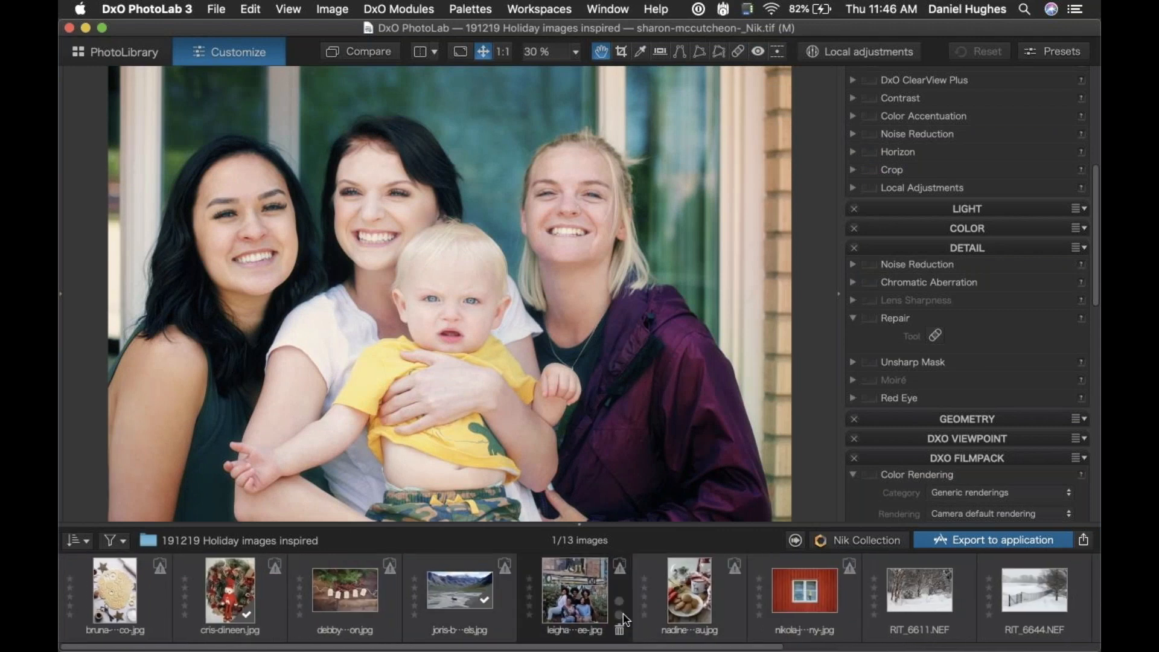
scroll(625, 620, "right", 4)
scroll(626, 620, "right", 4)
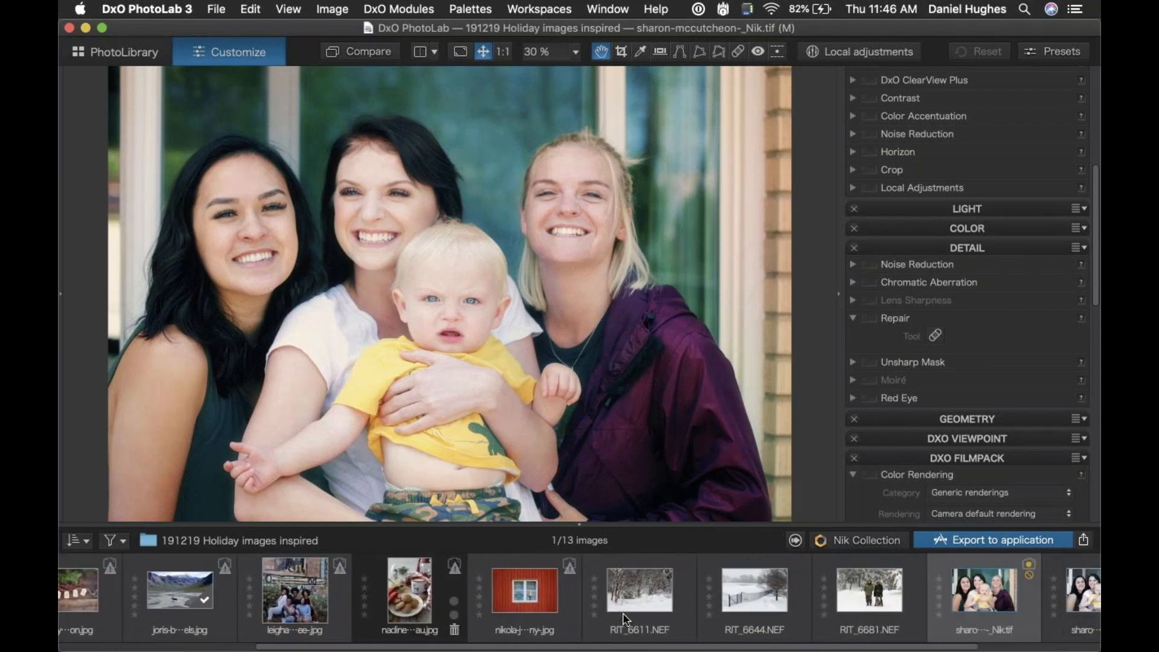
left_click(1032, 595)
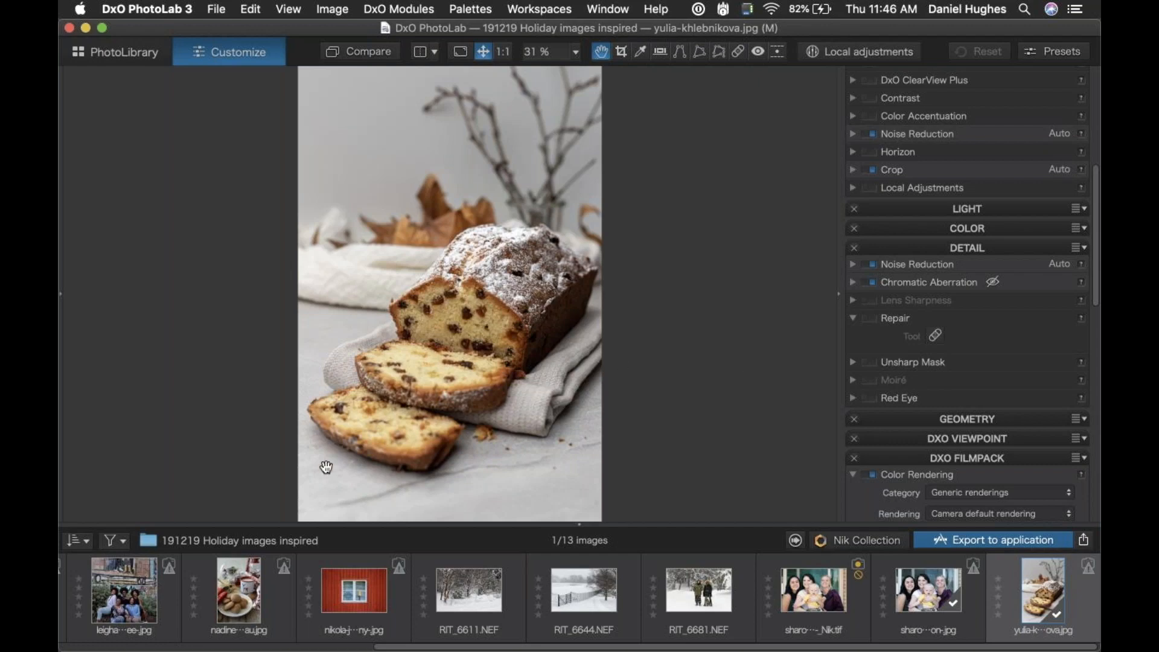
left_click(232, 619)
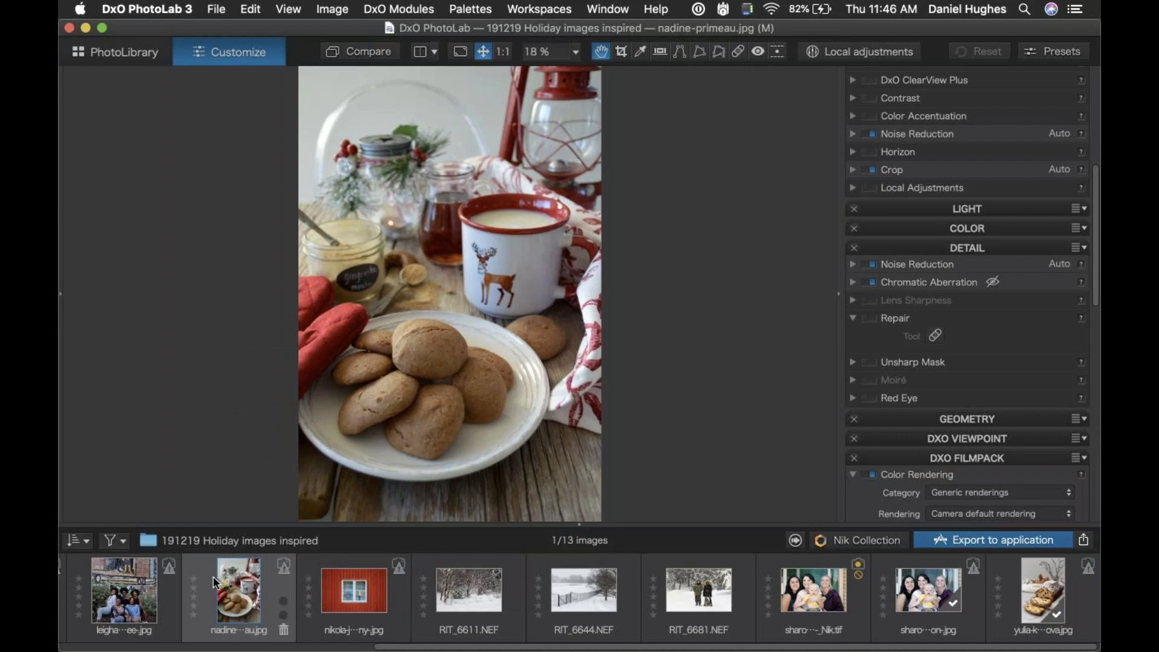
scroll(214, 579, "left", 2)
scroll(214, 583, "left", 15)
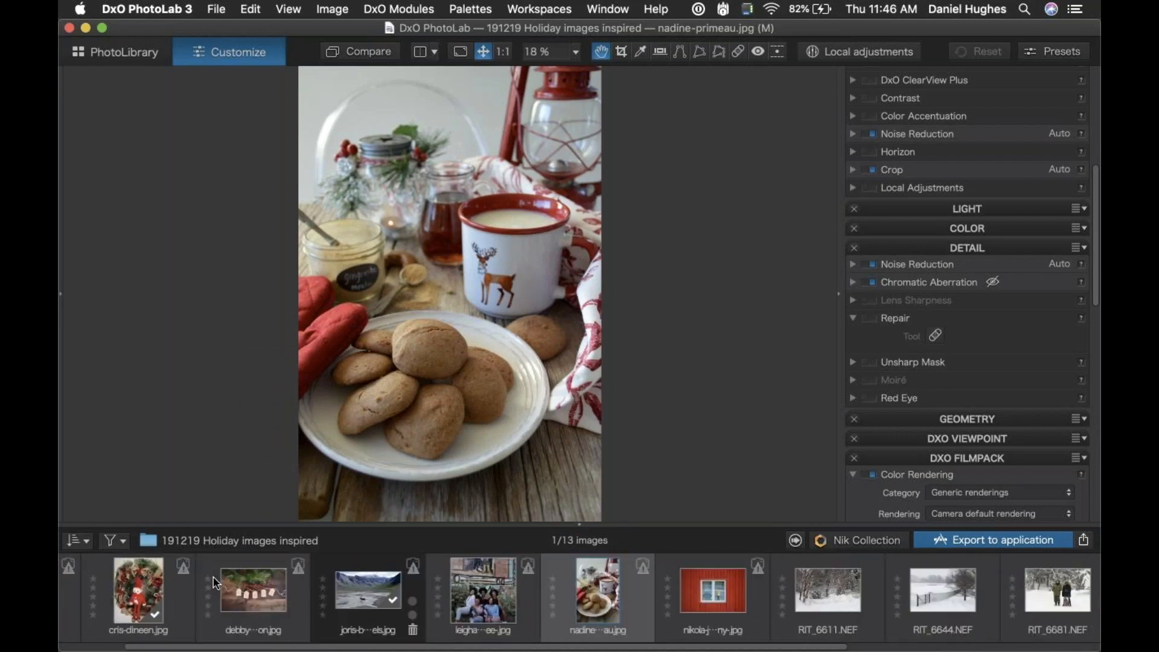
left_click(114, 589)
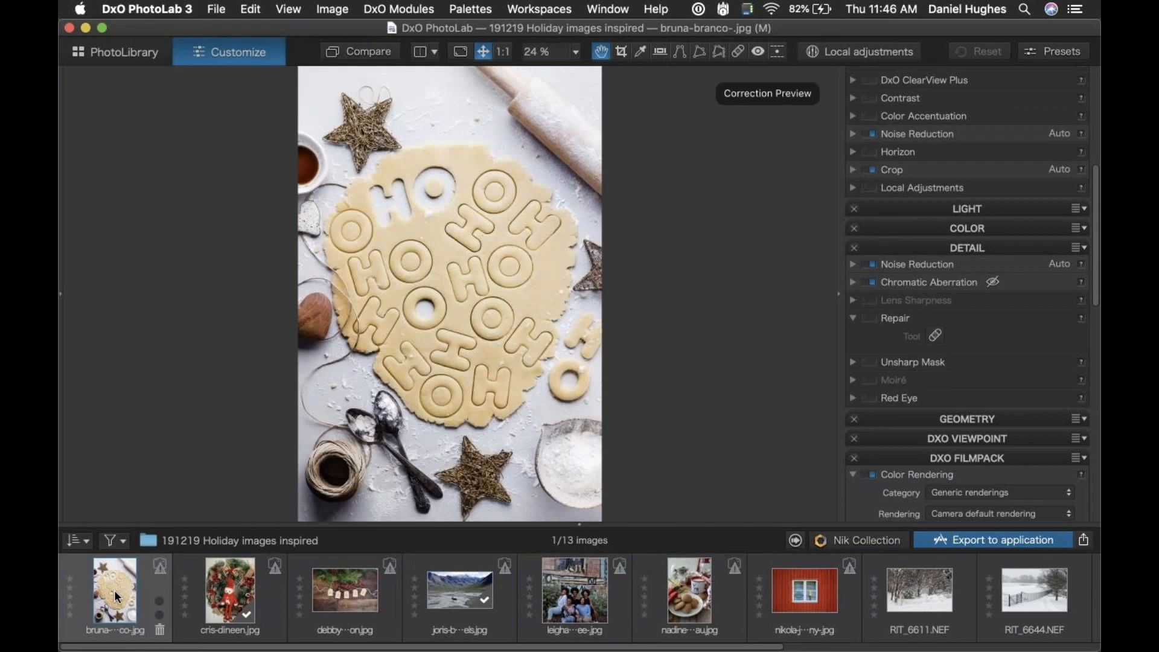
mouse_move(114, 590)
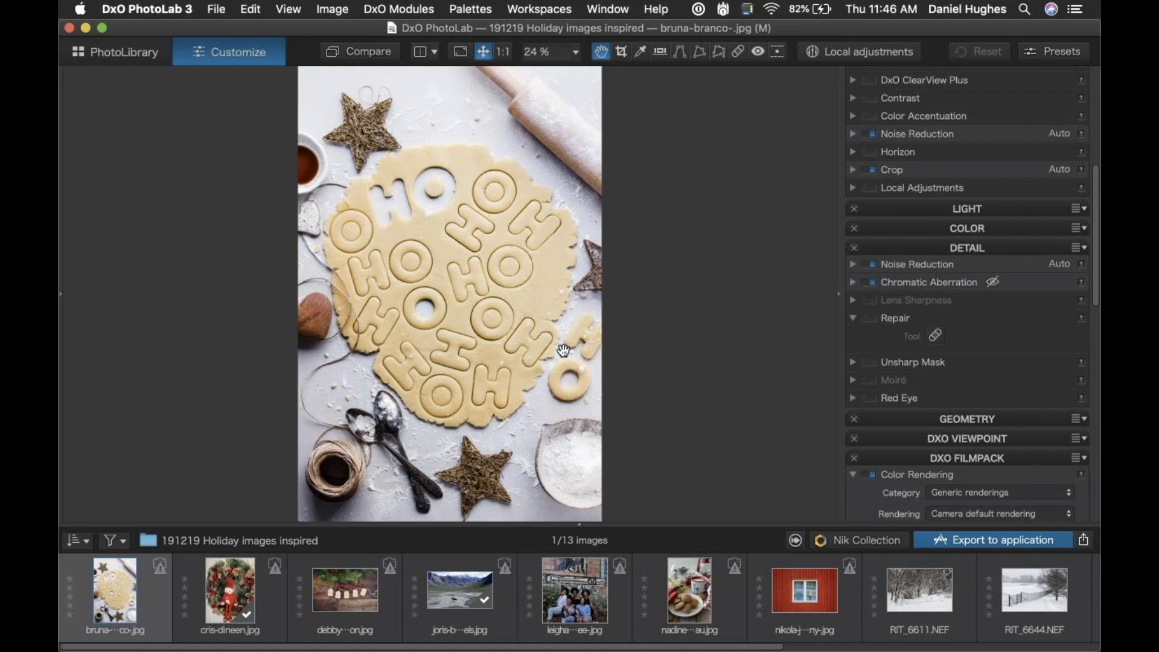
scroll(515, 604, "right", 10)
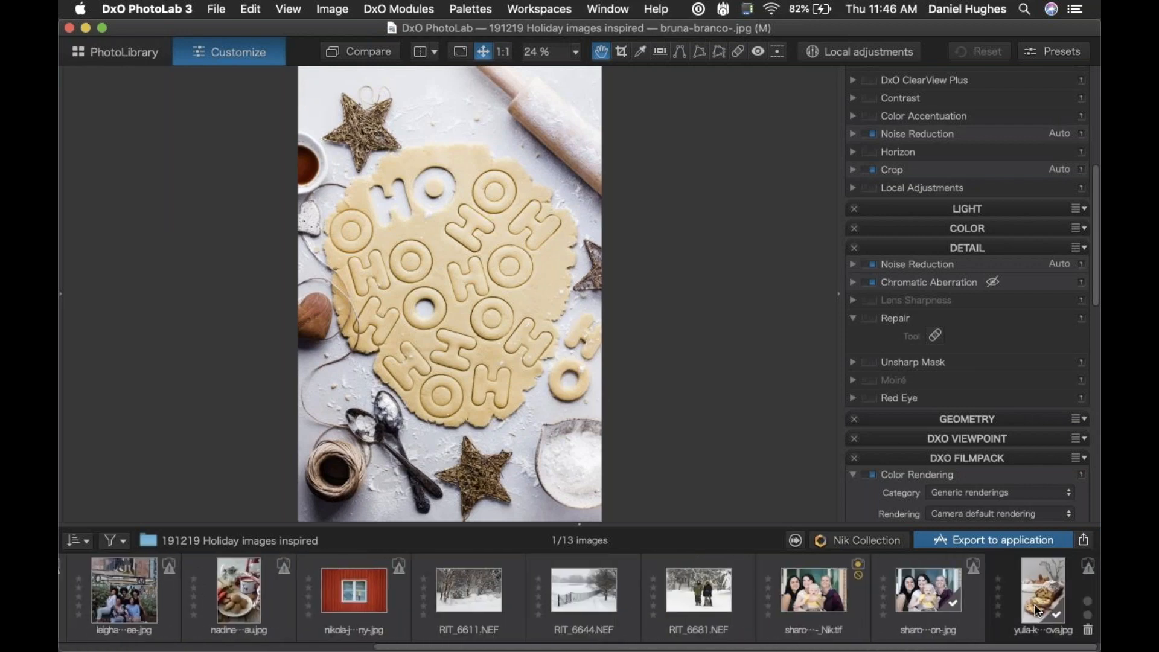
Send the sliced raisin cake photo from PhotoLab to Color Efex Pro 4
left_click(1037, 610)
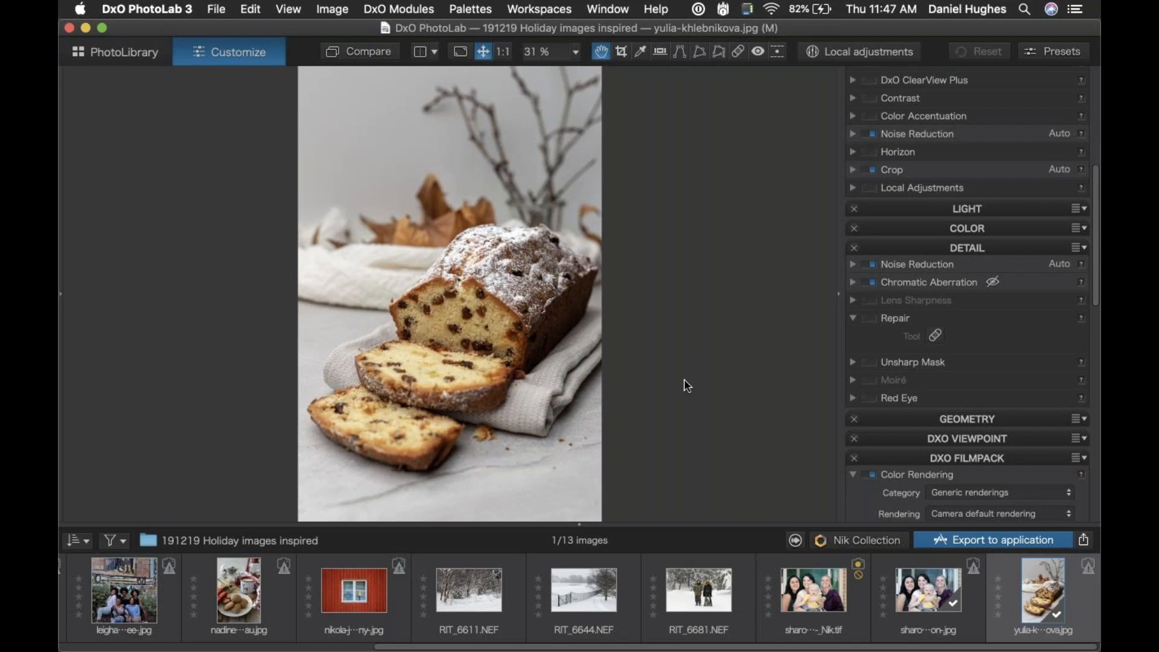
left_click(840, 541)
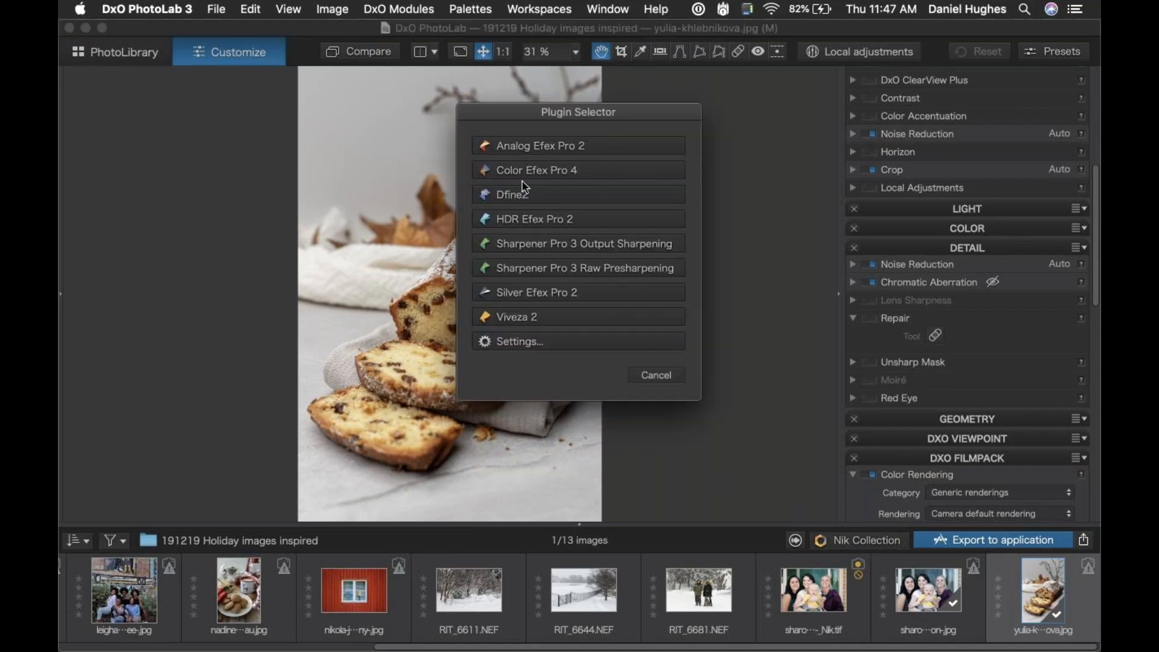
left_click(564, 194)
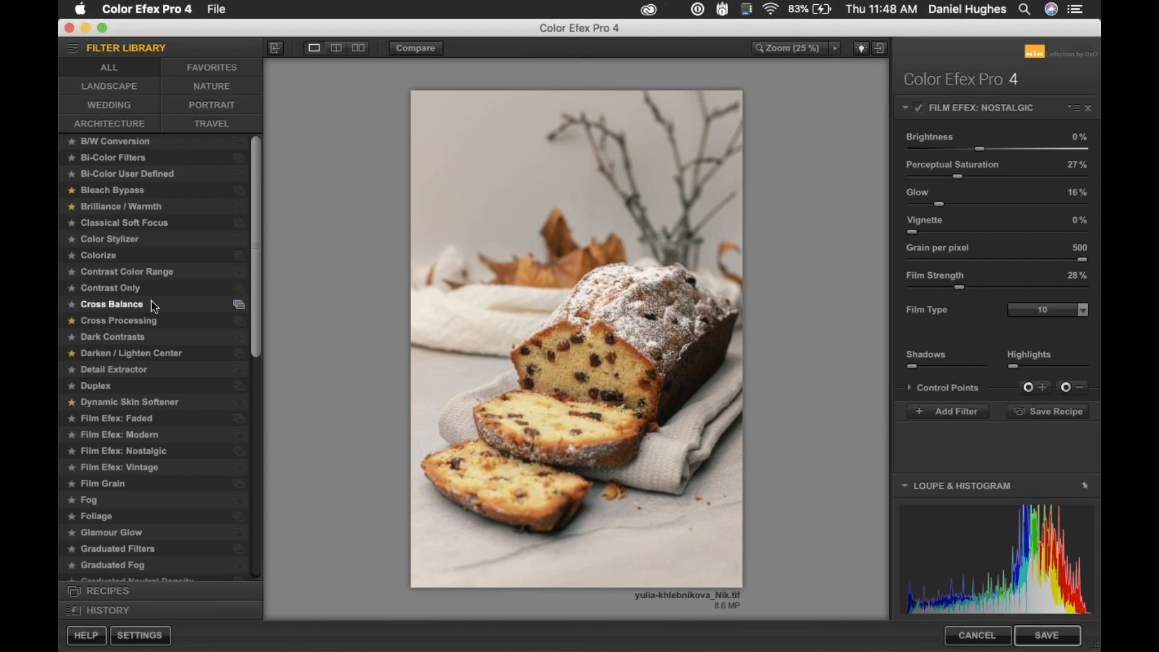
Apply the Cross Processing filter to the cake photo with method L03 and 46% strength
scroll(248, 302, "down", 3)
scroll(246, 295, "up", 3)
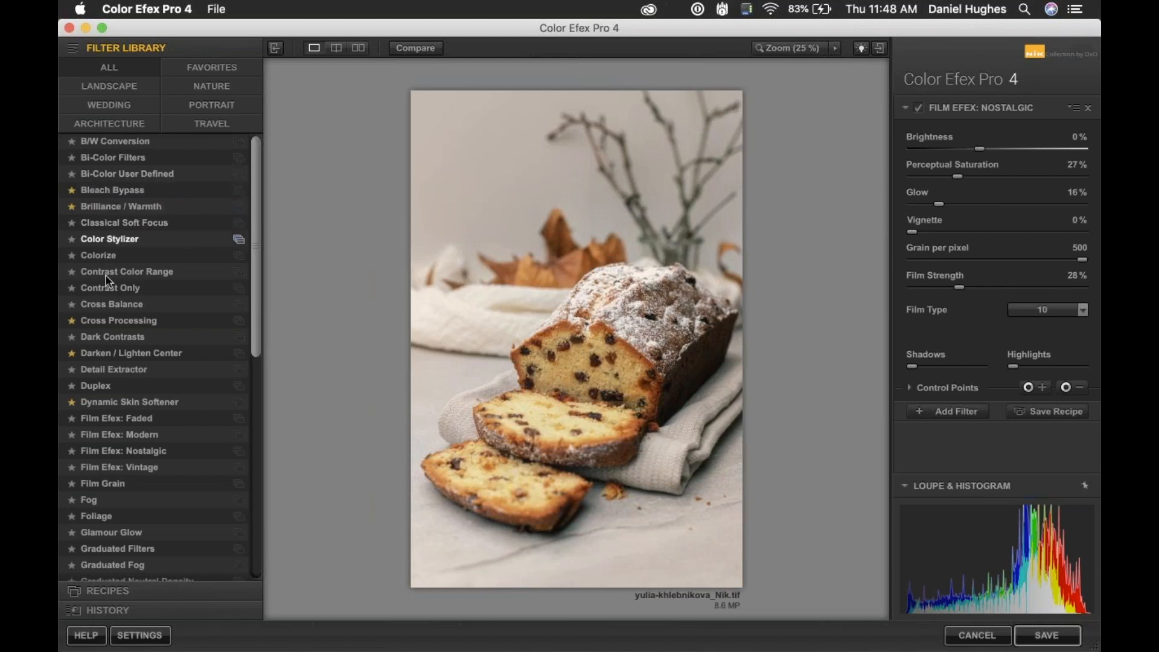
left_click(103, 326)
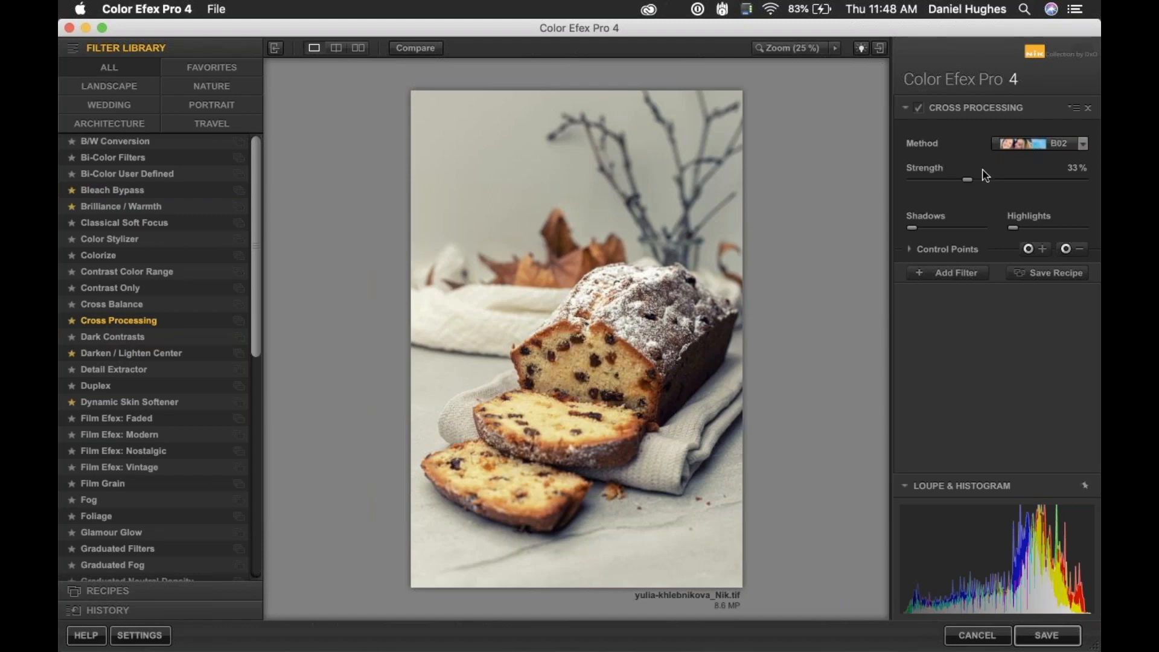
left_click(1084, 144)
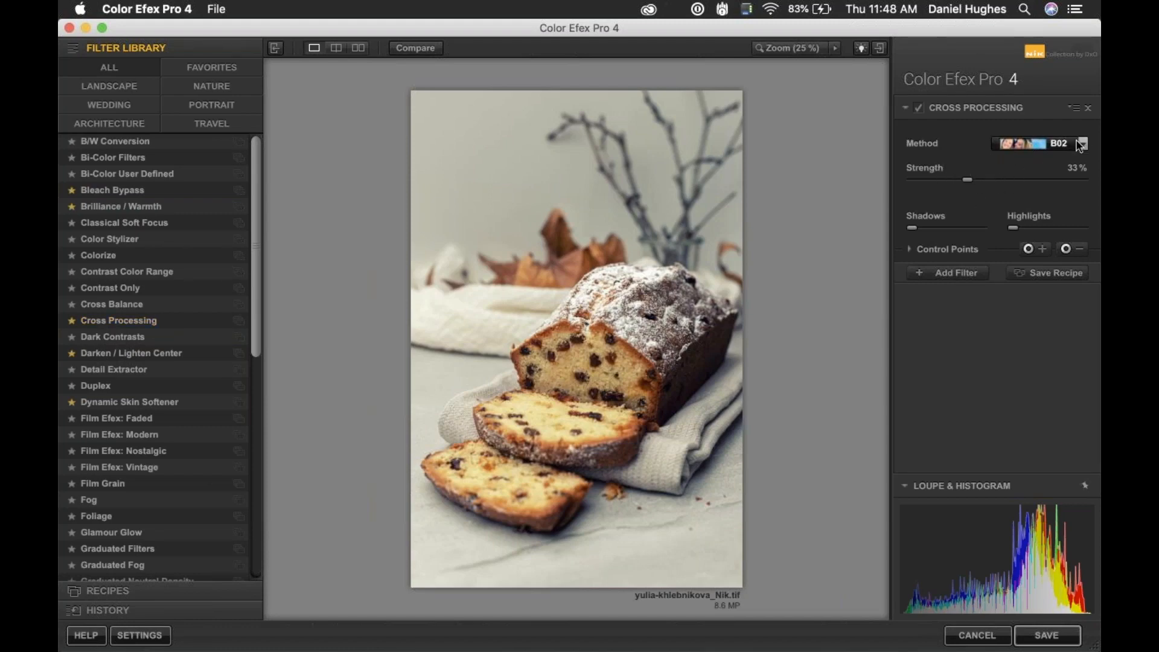
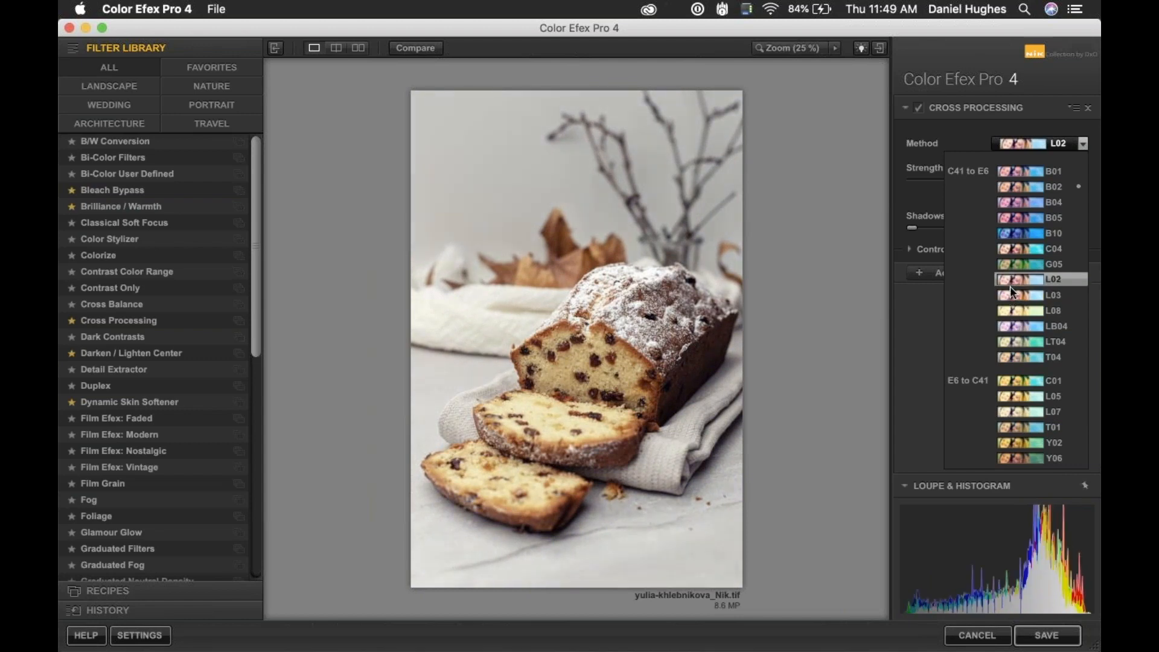
left_click(1009, 293)
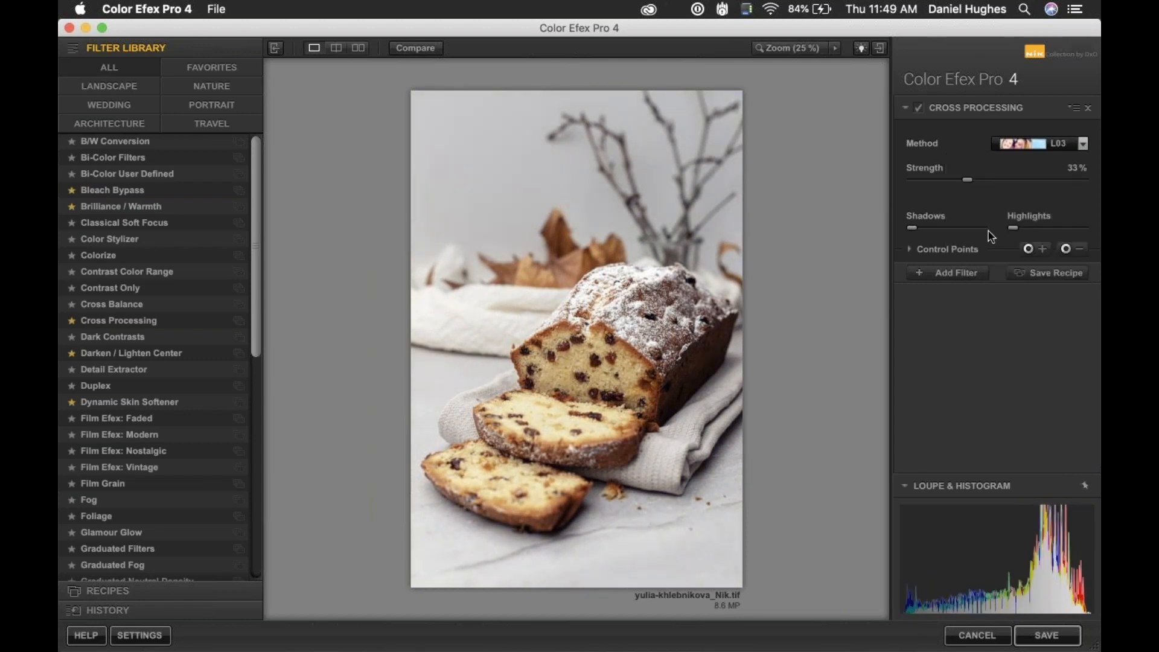
left_click_drag(971, 186, 991, 182)
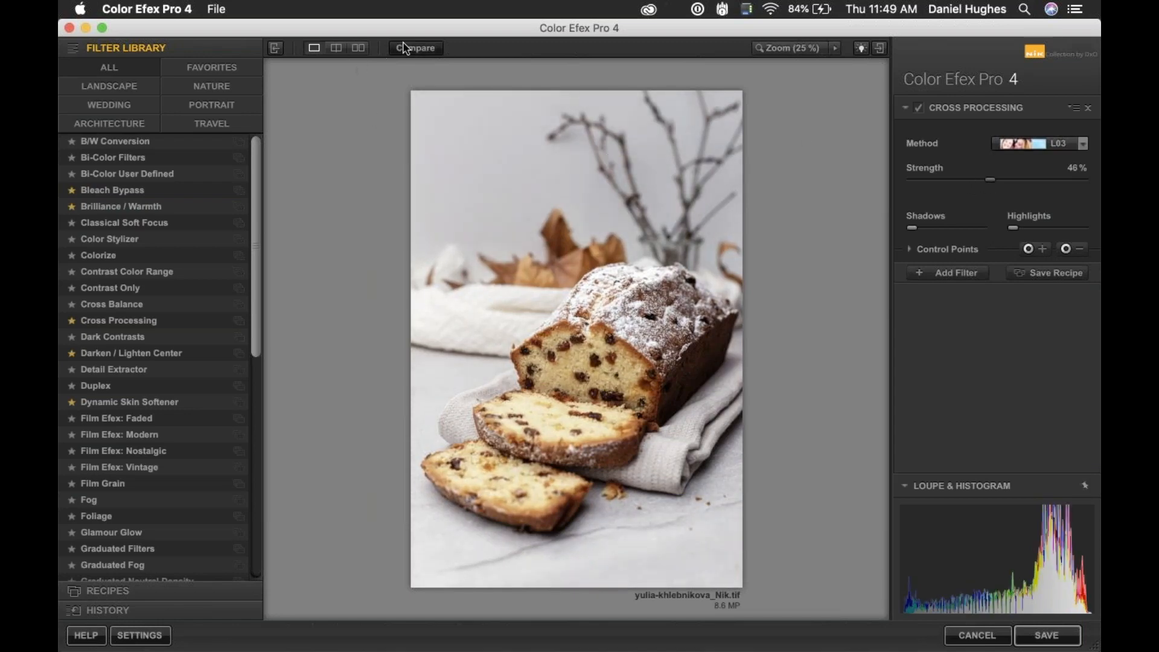
Compare the original and cross-processed cake photo side by side, then return to the single-image preview
left_click(360, 50)
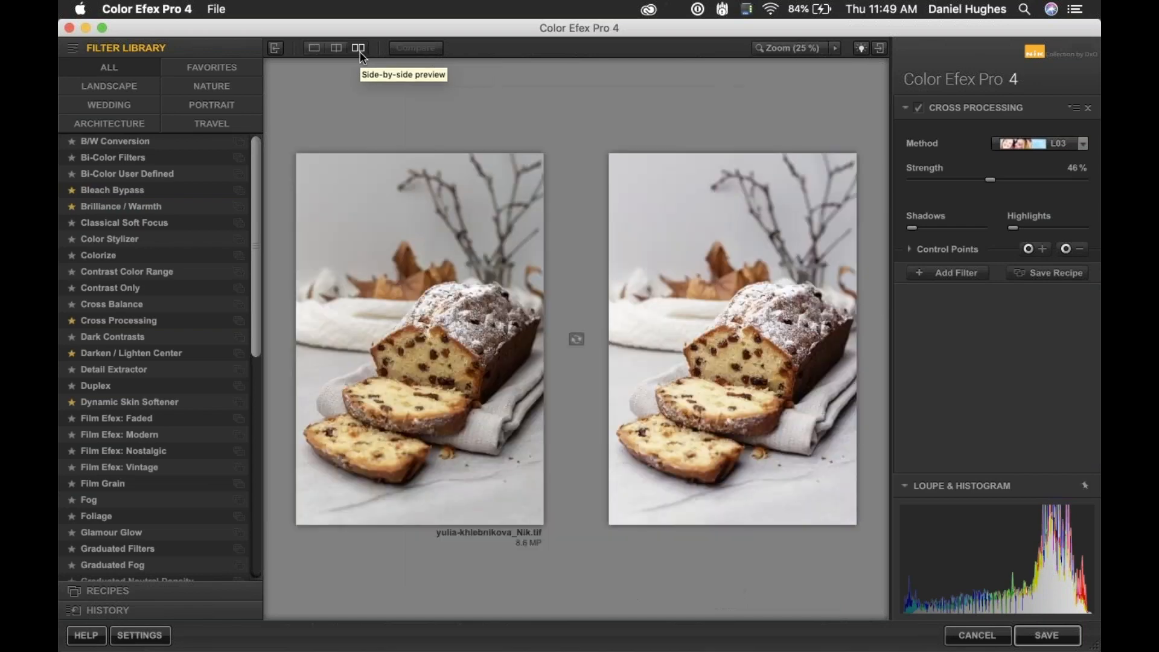
left_click(275, 49)
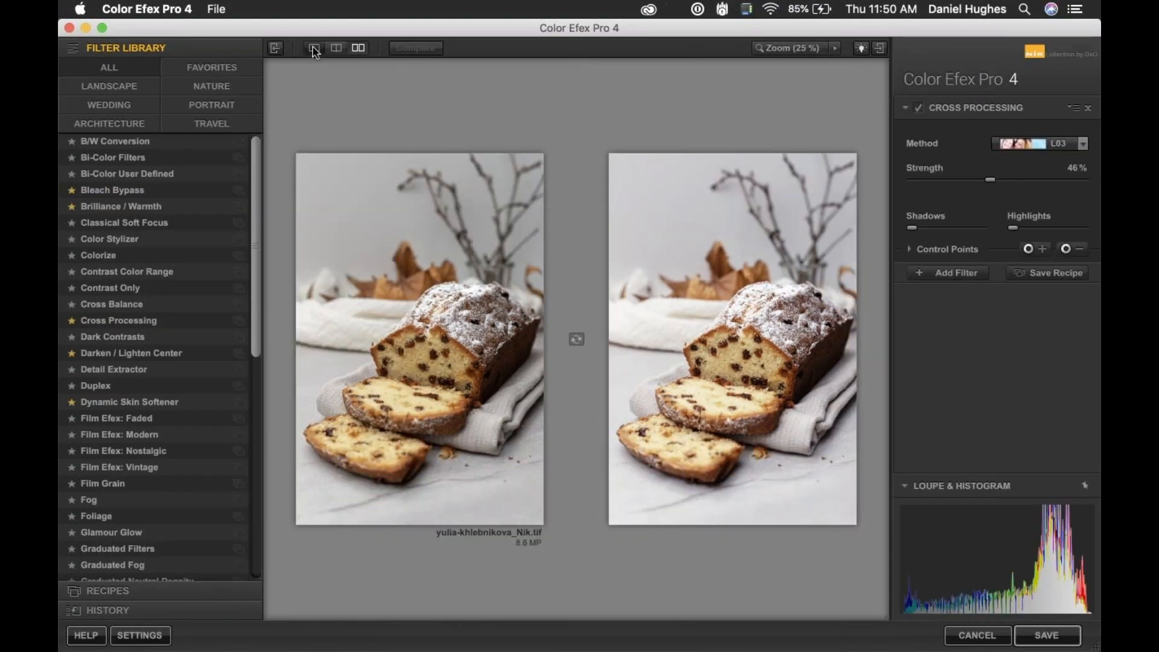
left_click(314, 47)
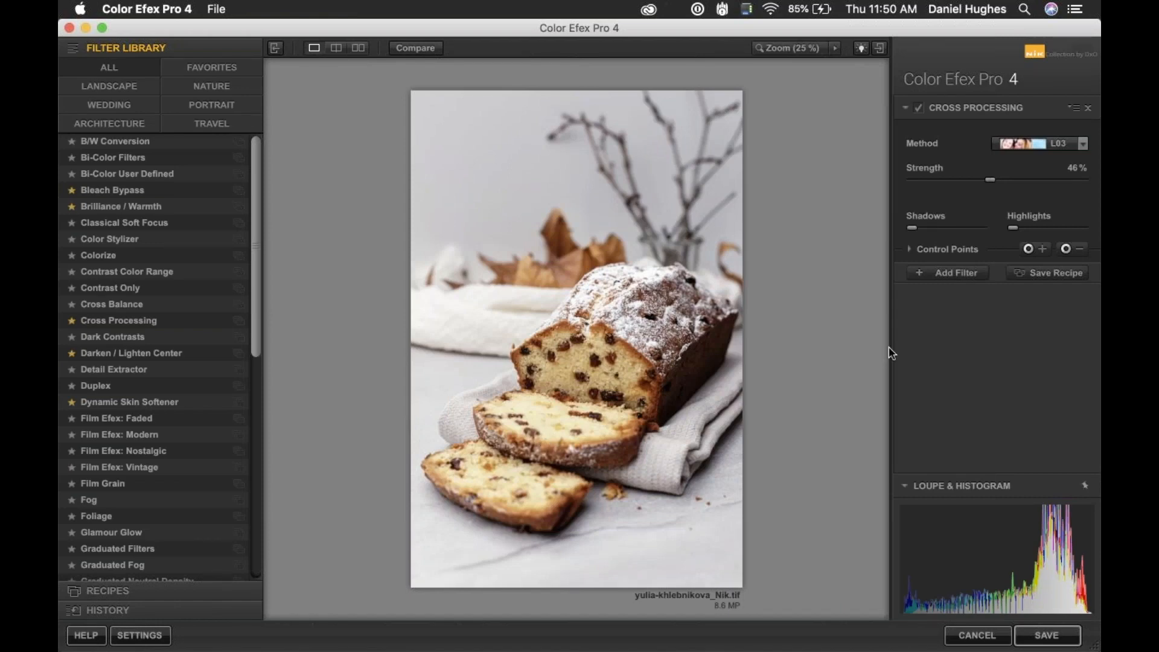
left_click(1065, 249)
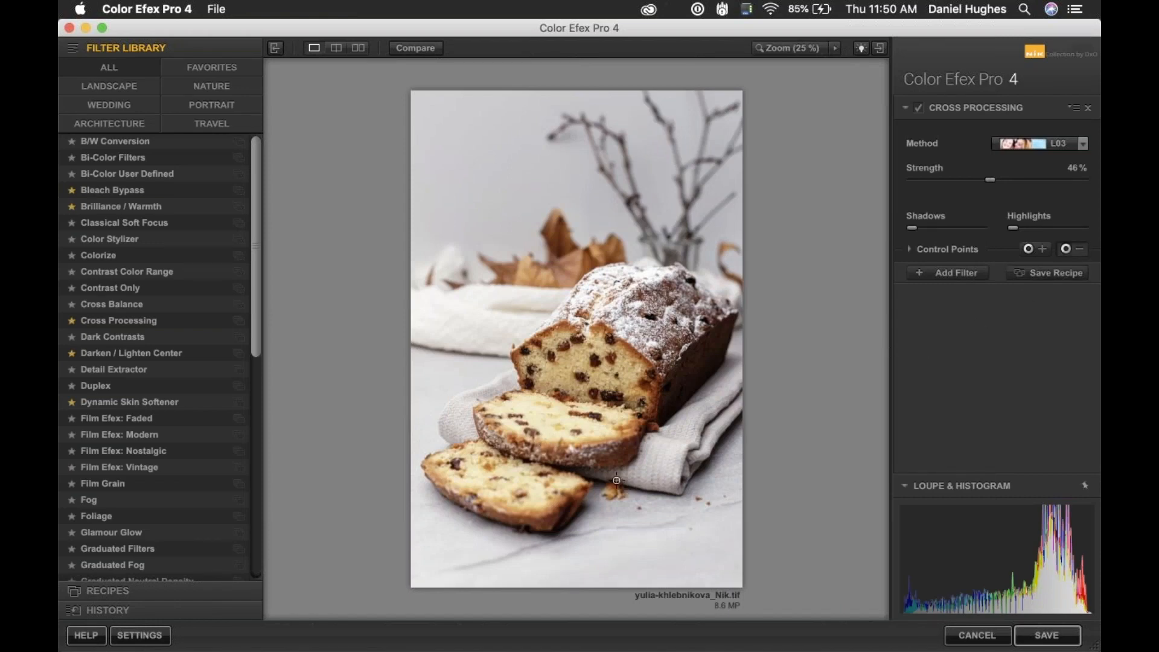
left_click(545, 433)
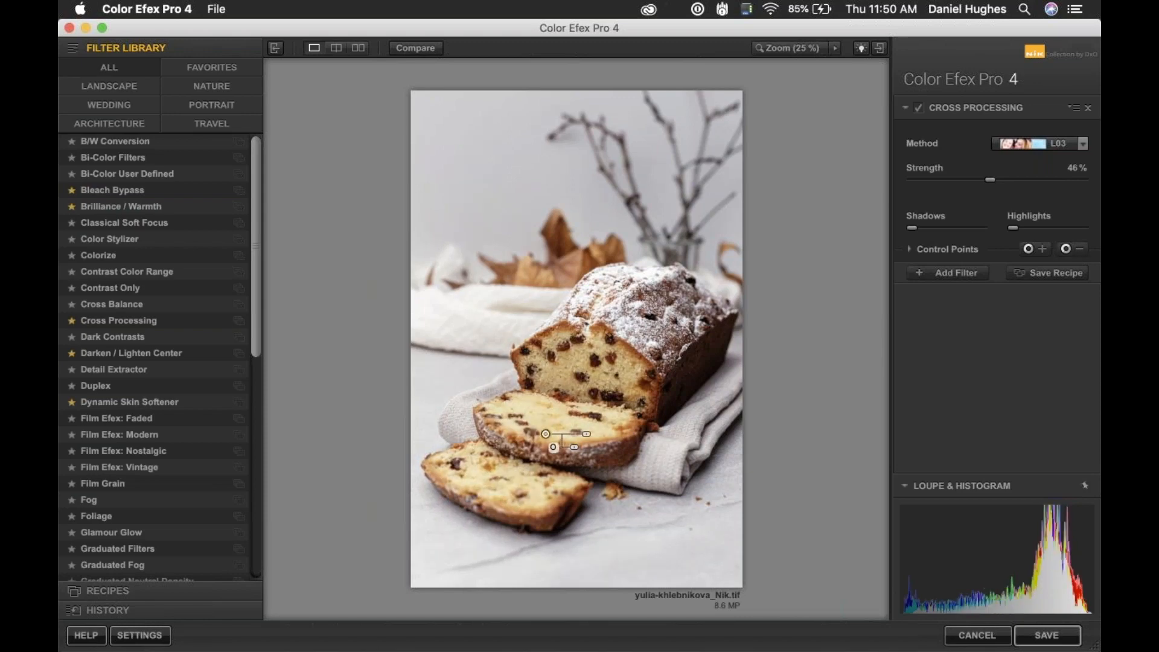
left_click_drag(587, 435, 646, 460)
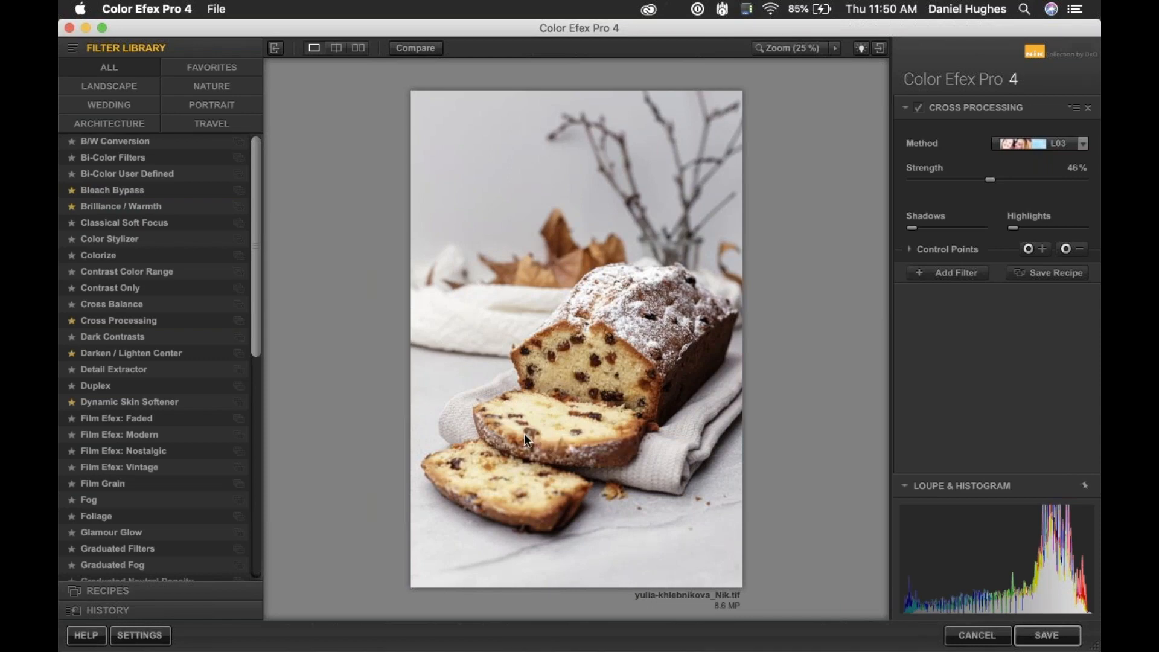
Place a negative control point about 16% in size on the middle cake slice and fine-tune its opacity
left_click(1070, 249)
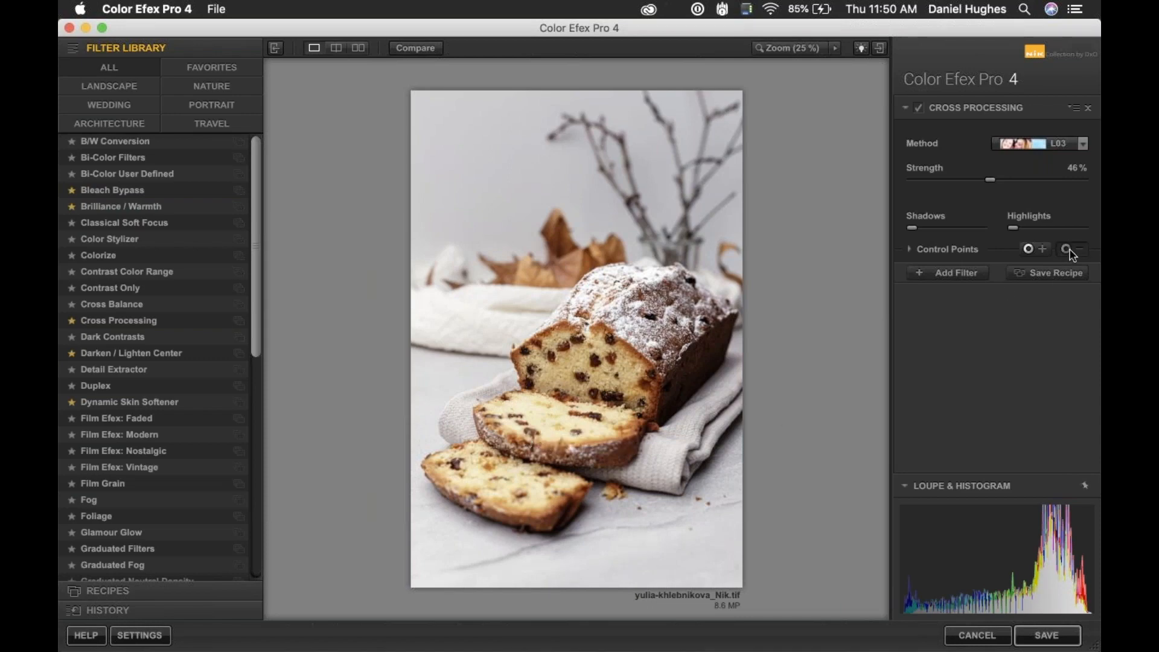
left_click(545, 433)
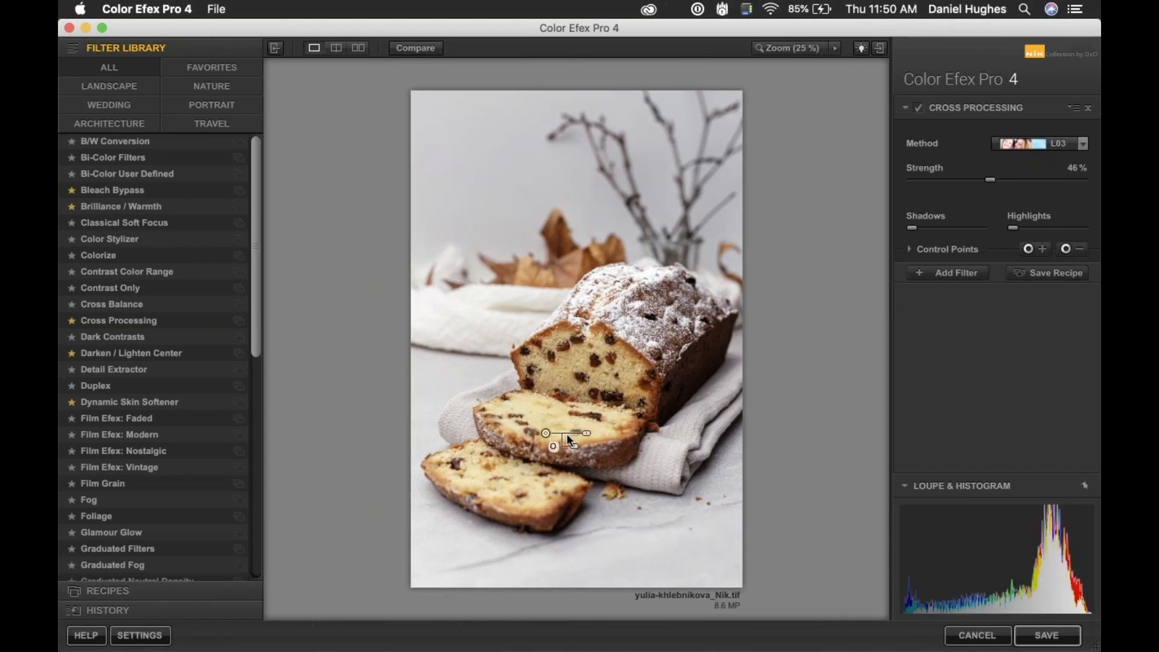
mouse_move(587, 433)
left_mouse_down()
mouse_move(580, 451)
mouse_move(593, 451)
left_mouse_up()
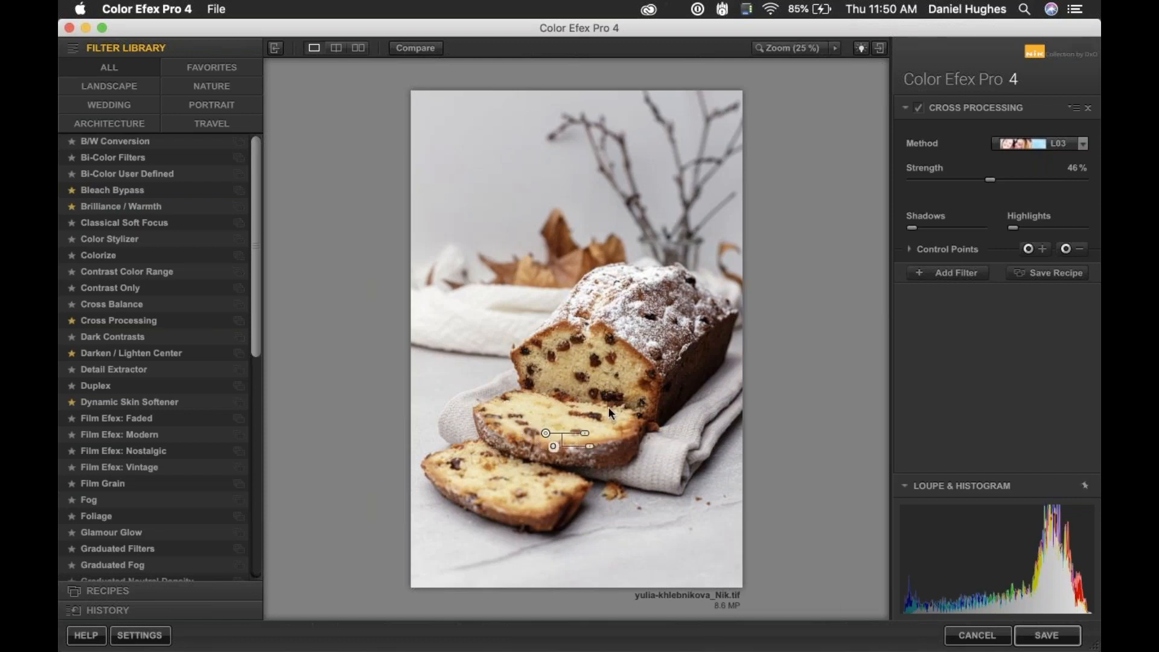
Place a positive control point about 17% in size on the cut face of the loaf
left_click(1028, 249)
left_click(582, 358)
left_click_drag(624, 360, 622, 360)
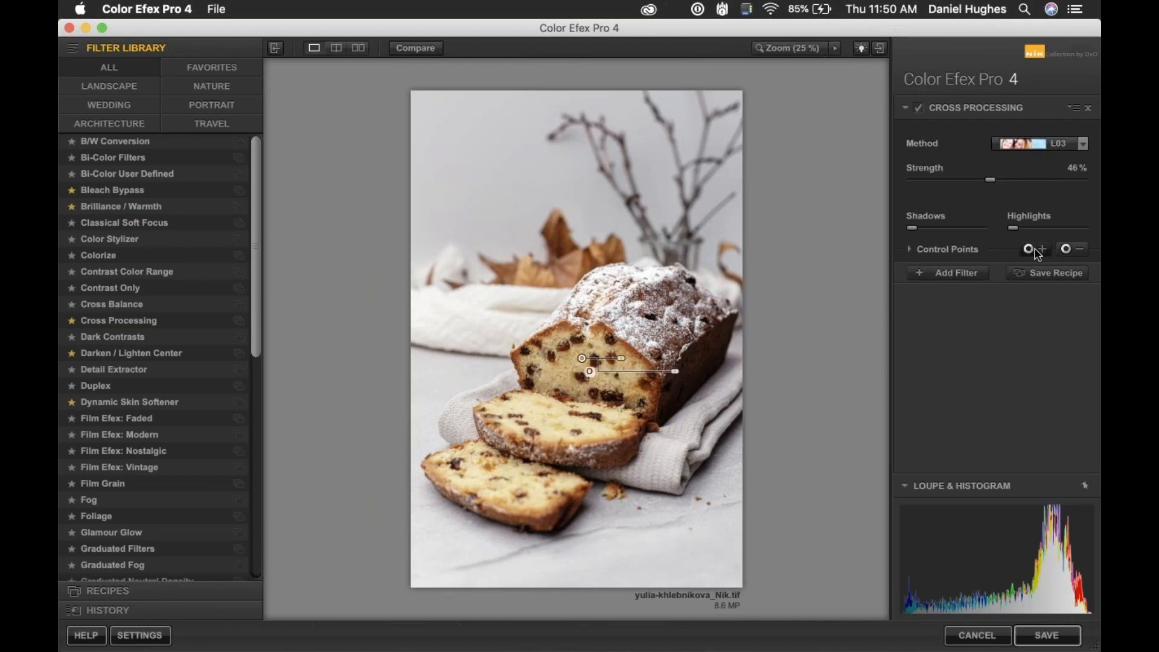
left_click(1028, 250)
left_click(546, 433)
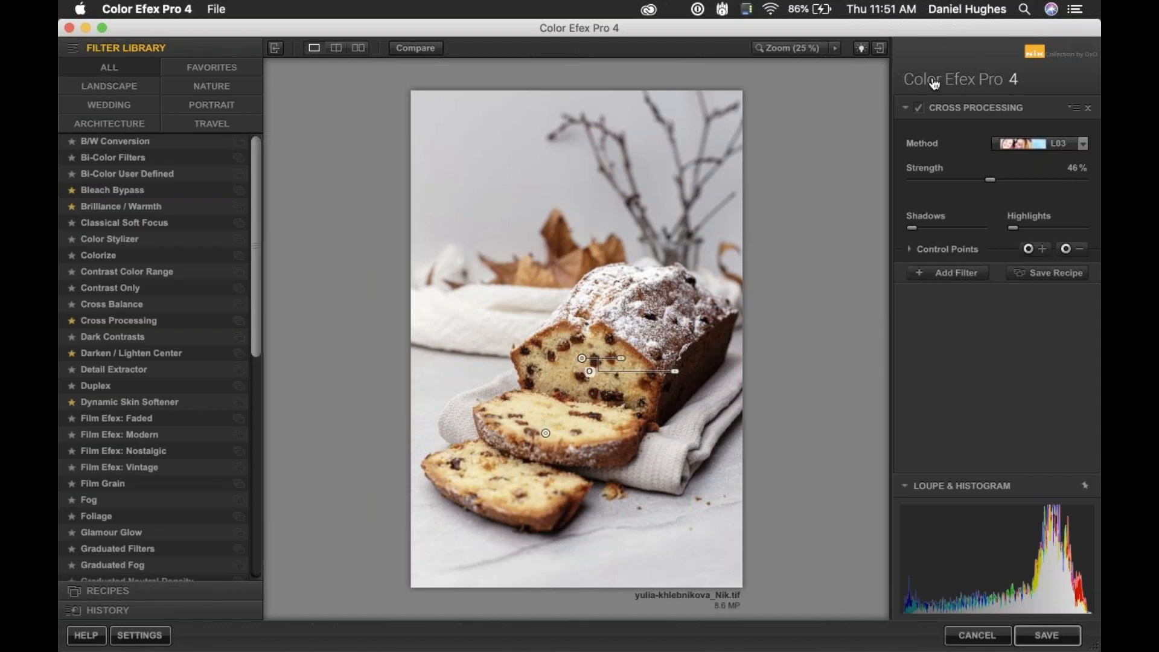
Toggle the Cross Processing effect off and on to judge its influence on the cake photo
left_click(917, 111)
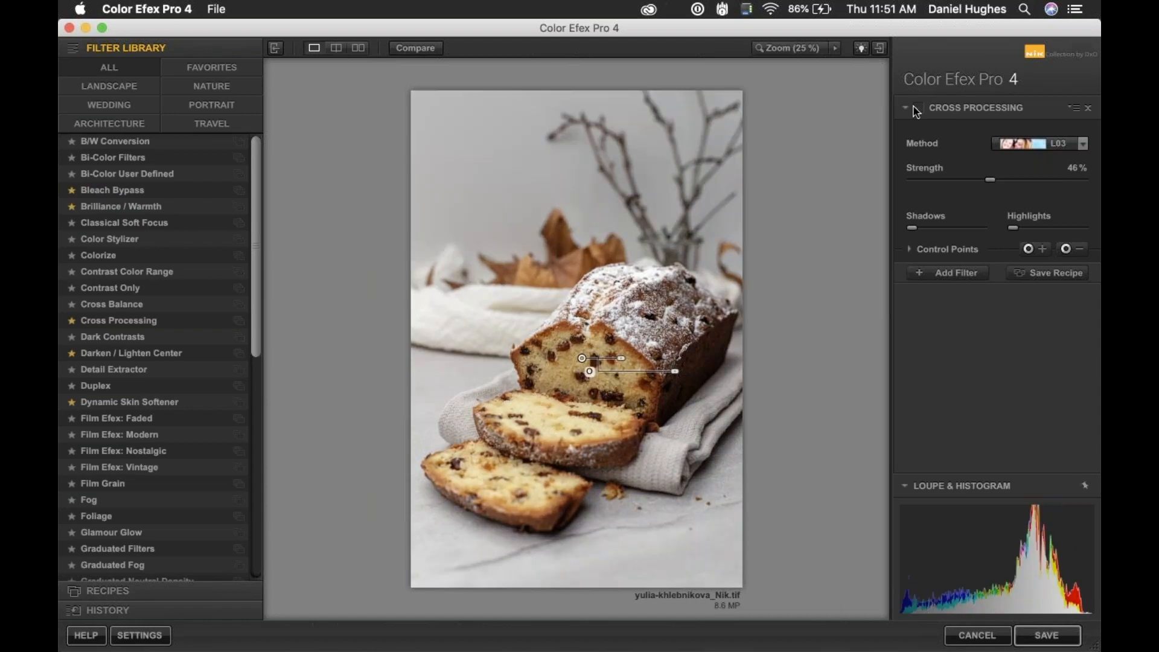
left_click(918, 112)
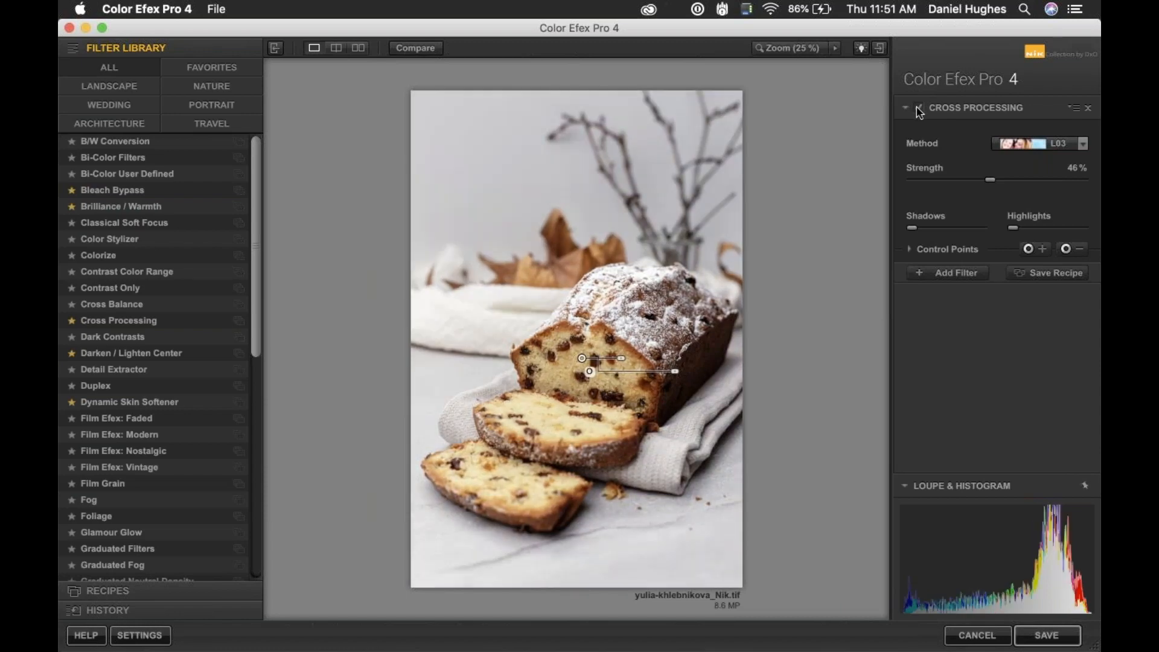
left_click(918, 111)
left_click(920, 112)
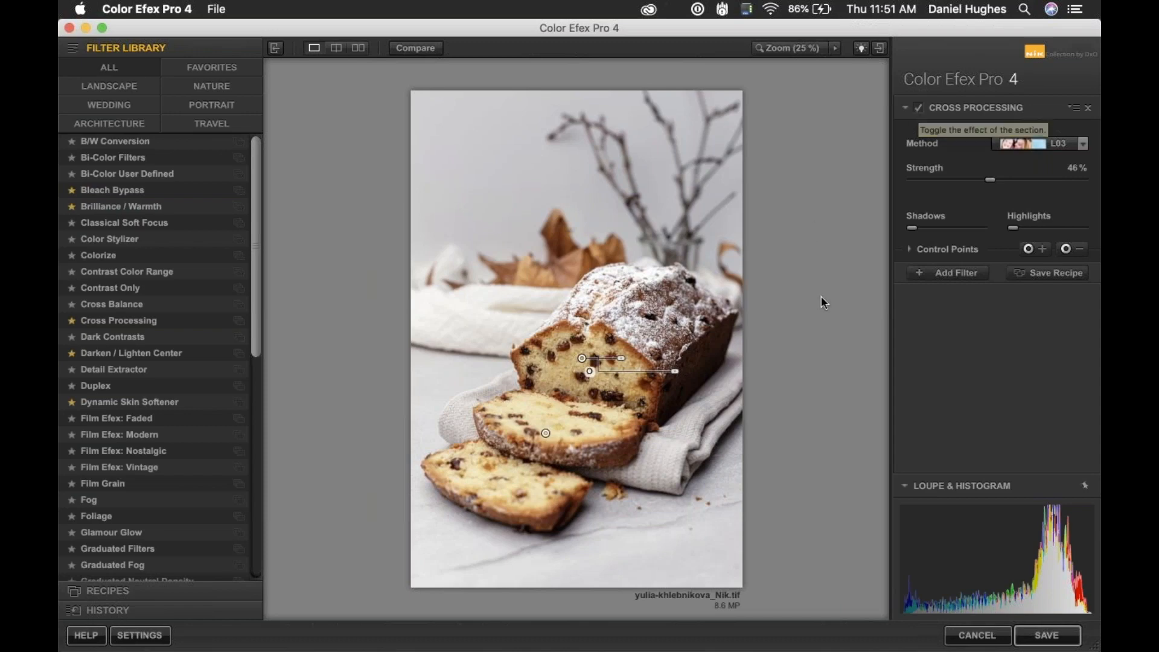
Expand the control point list and inspect the selection masks of Control Point 2 and Control Point 1
left_click(912, 248)
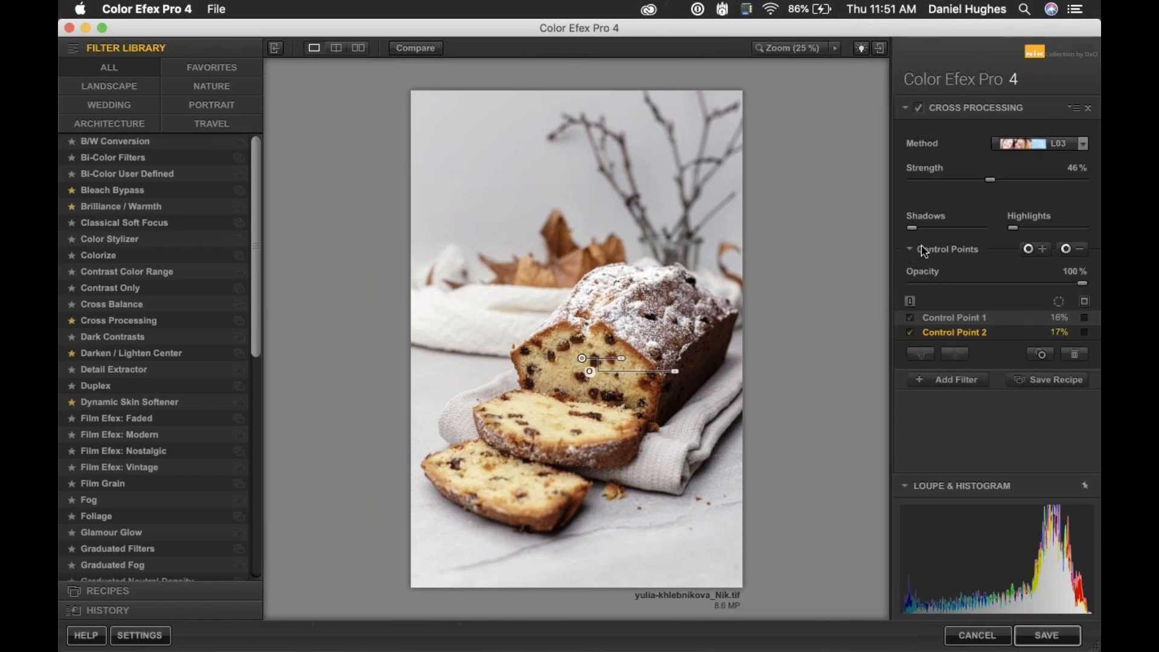
left_click(1084, 332)
left_click(1085, 333)
left_click(1085, 334)
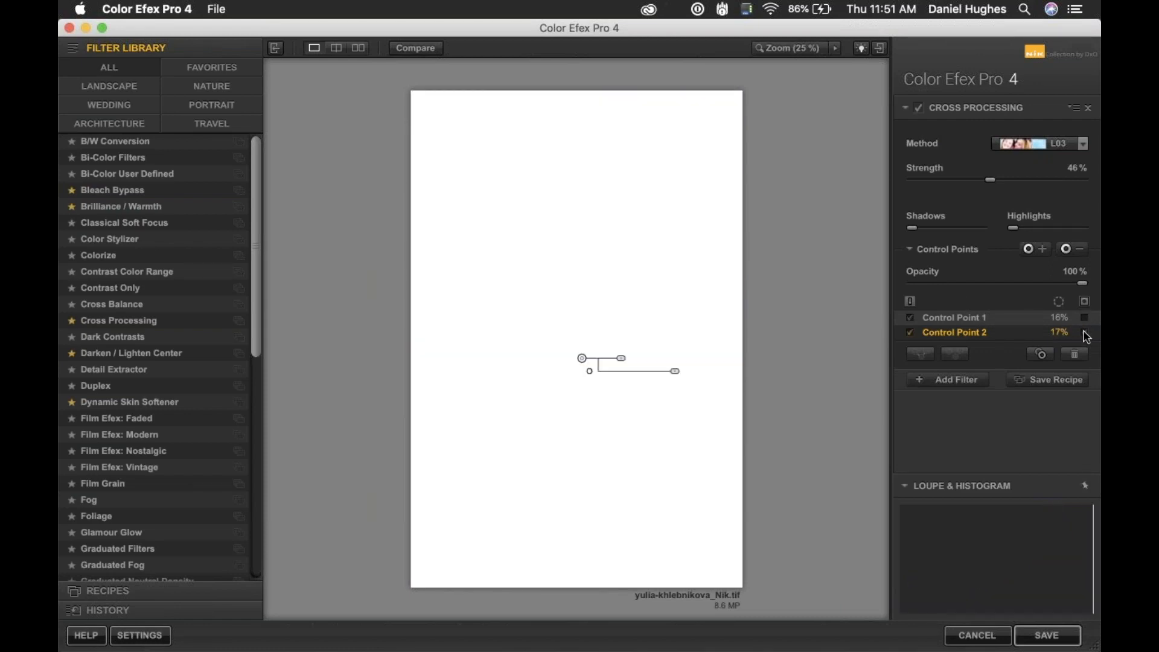
left_click(1085, 334)
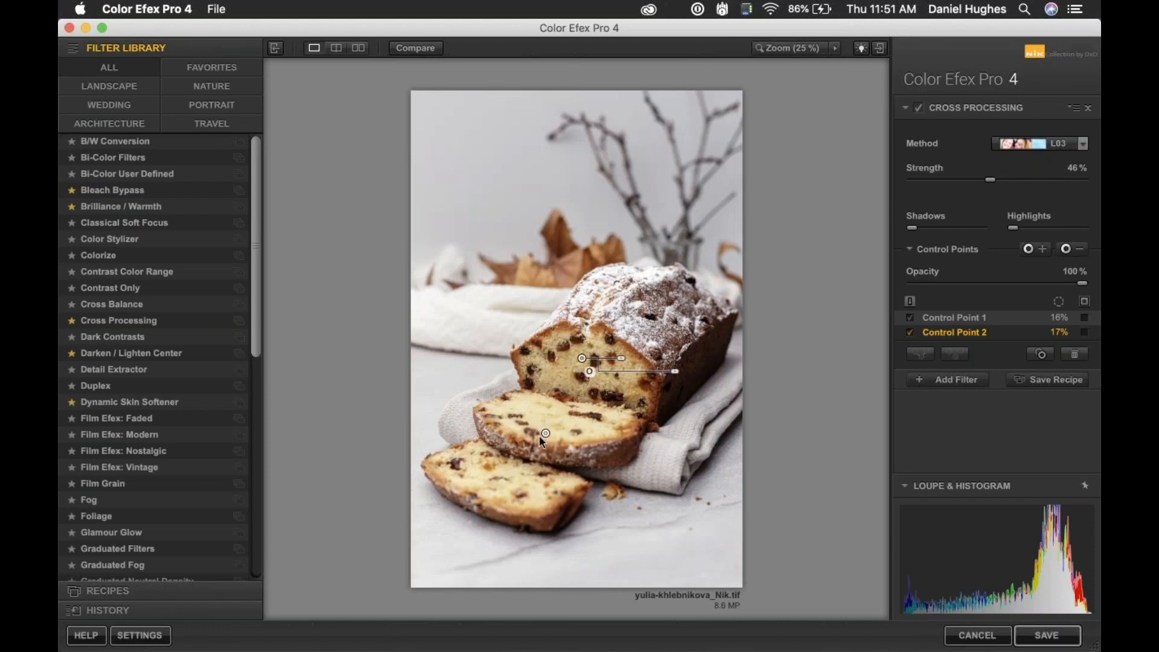
left_click(546, 433)
left_click(1085, 318)
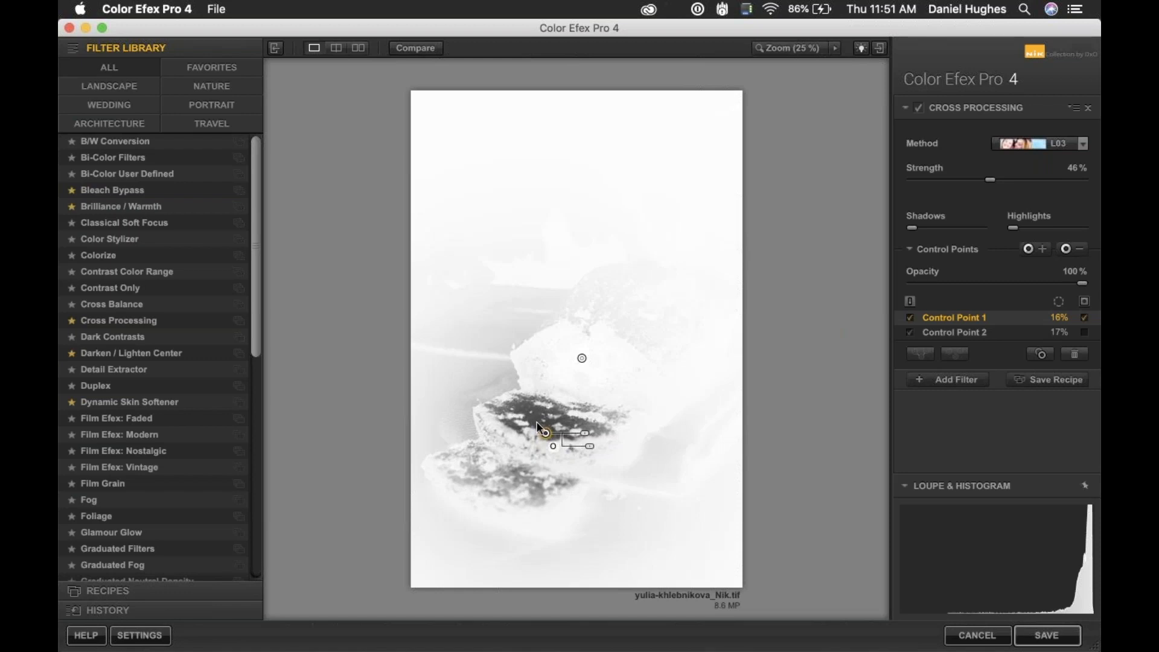
Try a different opacity and position for Control Point 1, then restore it on the middle slice
left_click_drag(592, 449, 556, 450)
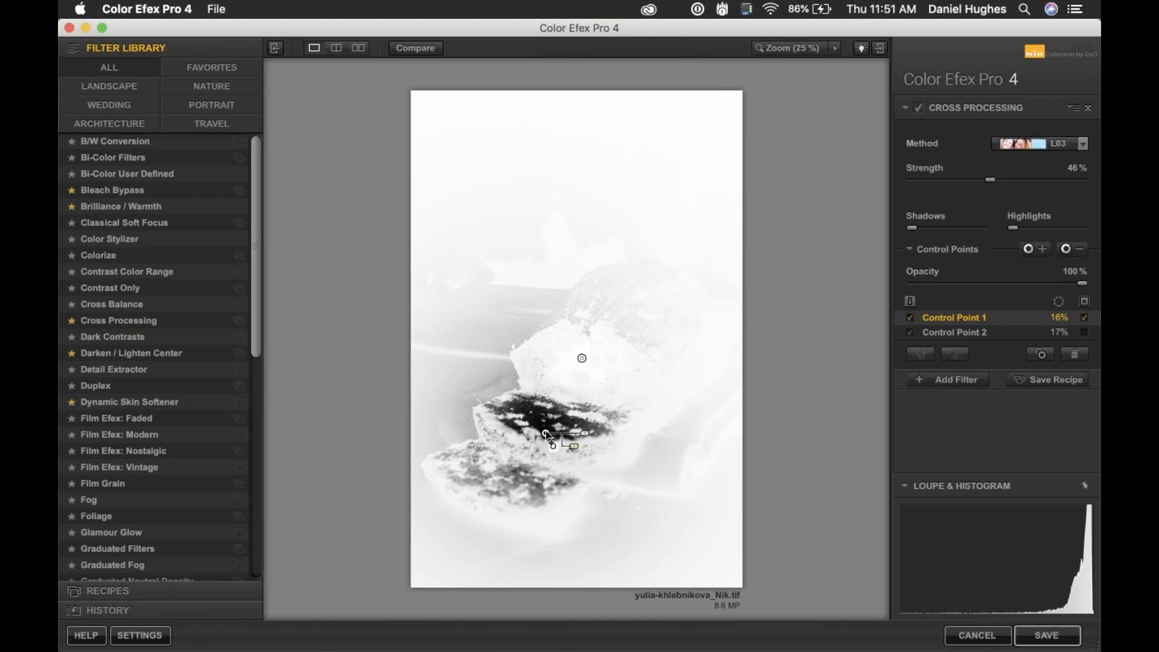
left_click(547, 435)
left_click_drag(546, 434, 495, 570)
left_click_drag(646, 582, 591, 452)
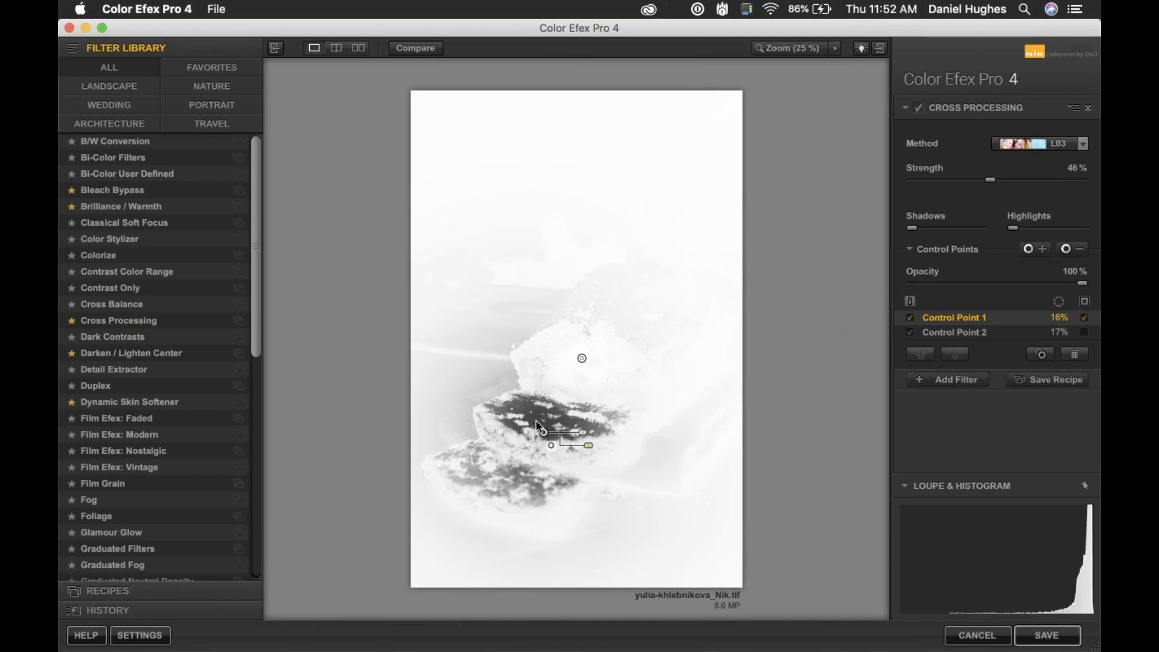
left_click(1072, 249)
left_click(640, 291)
left_click(1085, 347)
left_click_drag(640, 292, 657, 297)
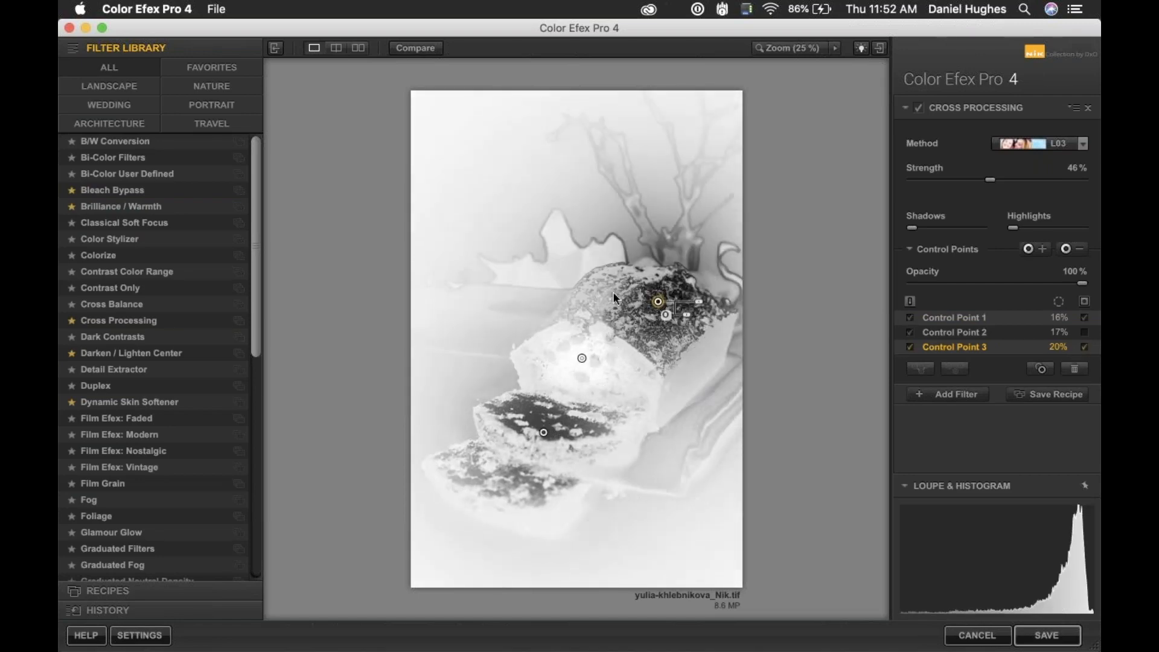
key("Delete")
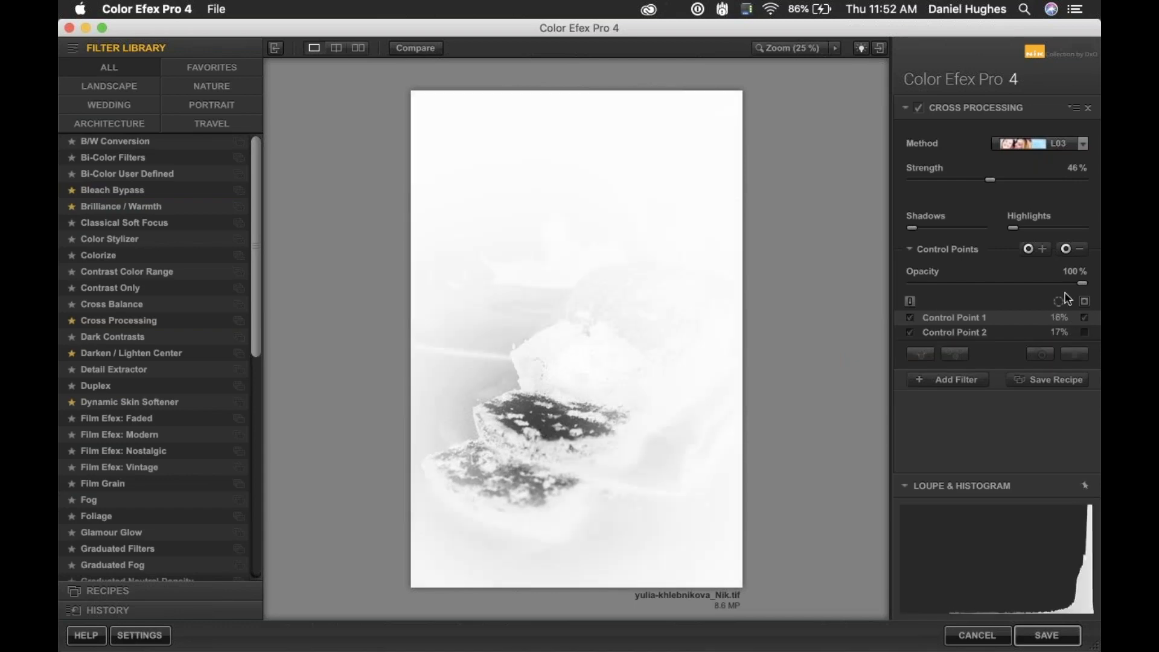
Place a positive control point about 30% in size on the loaf's sugared top and hide Control Point 1's selection mask
left_click(1043, 254)
left_click(601, 302)
left_click_drag(650, 303, 655, 304)
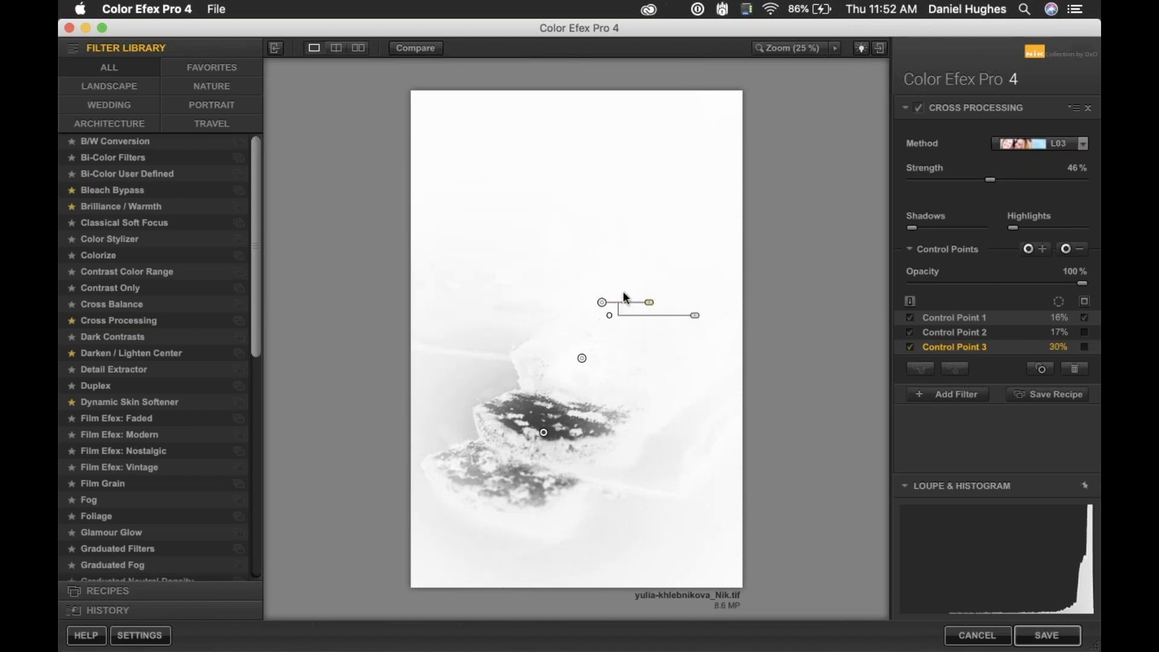
left_click(1084, 319)
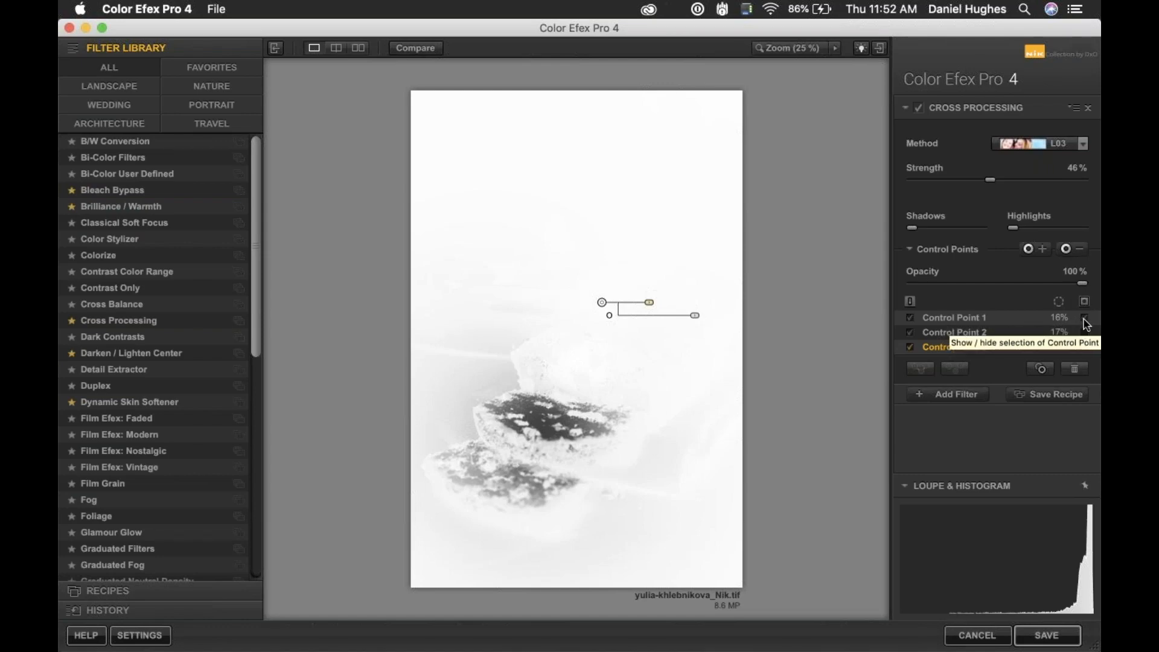
left_click(848, 313)
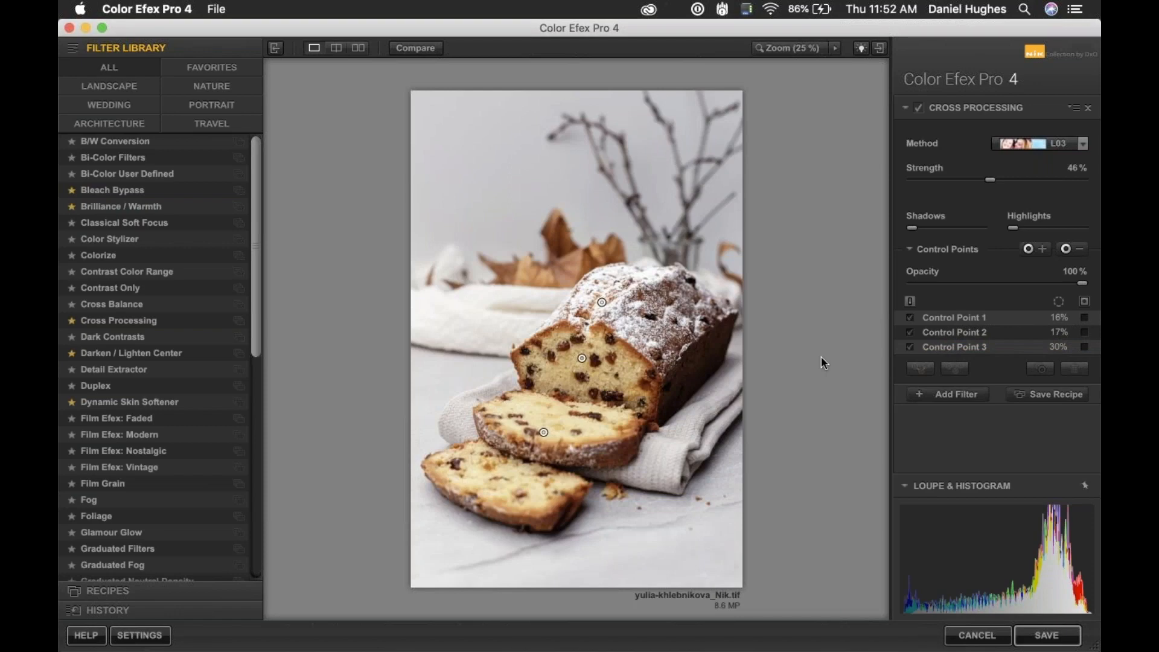
Add a Classical Soft Focus filter to the cake photo with the third Diffusion method
left_click(956, 398)
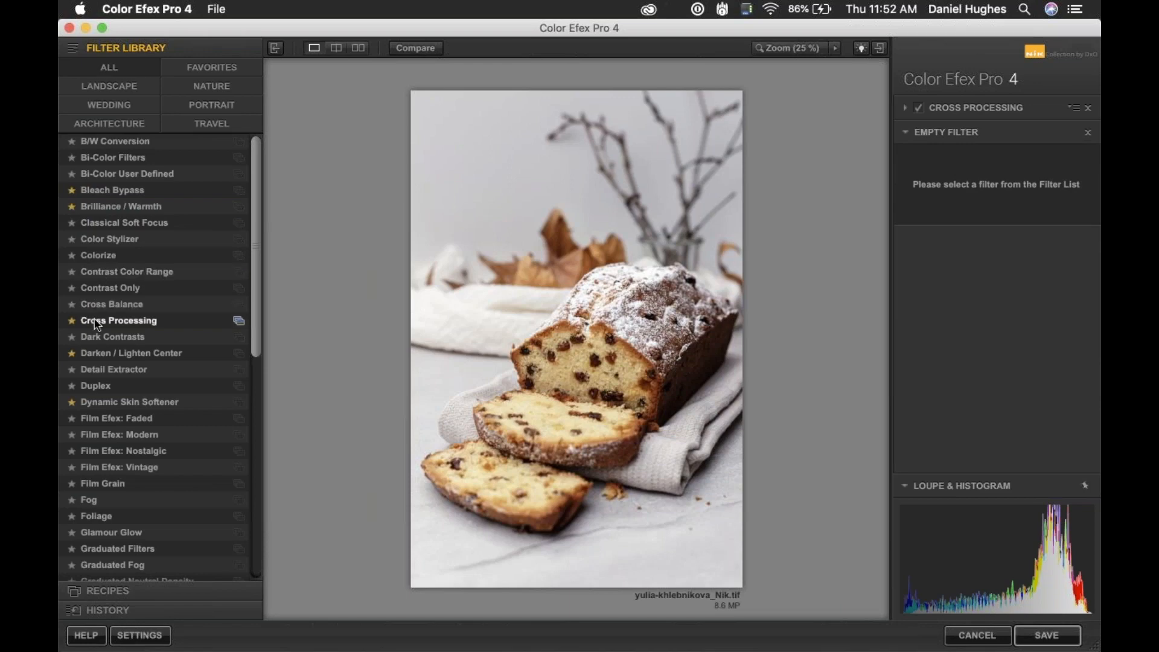
left_click(86, 228)
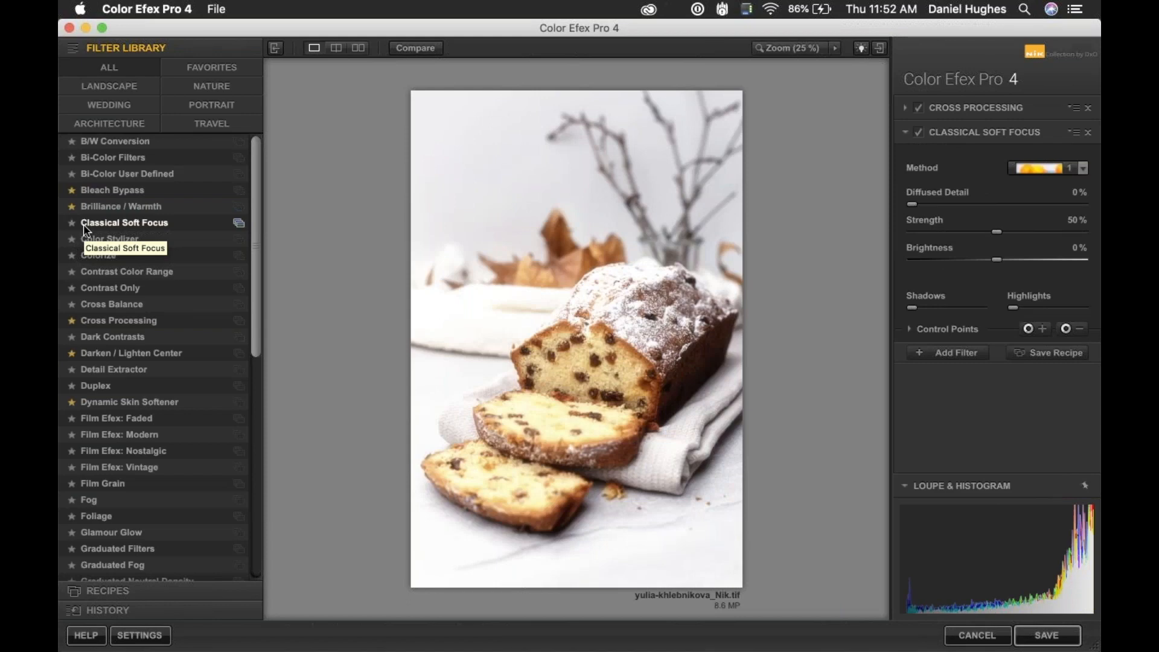
left_click(1078, 171)
left_click(1050, 282)
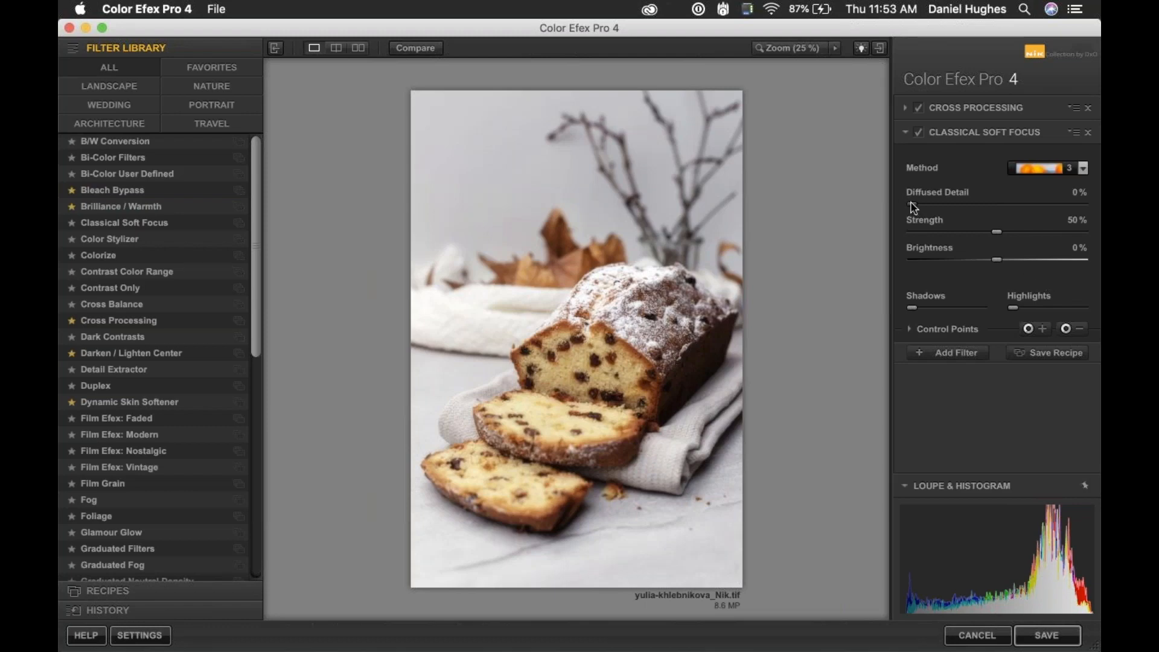
left_click(1078, 168)
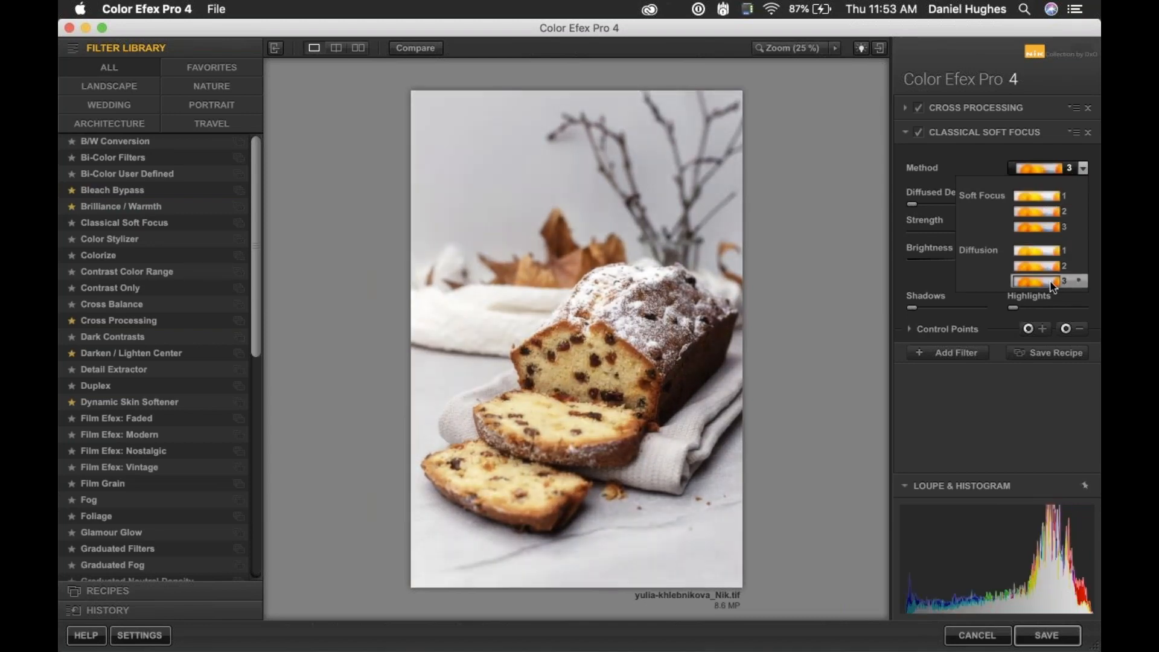
left_click(1053, 283)
Set Diffused Detail and Strength to 100% and toggle the Classical Soft Focus effect off and on
left_click_drag(913, 205, 1082, 234)
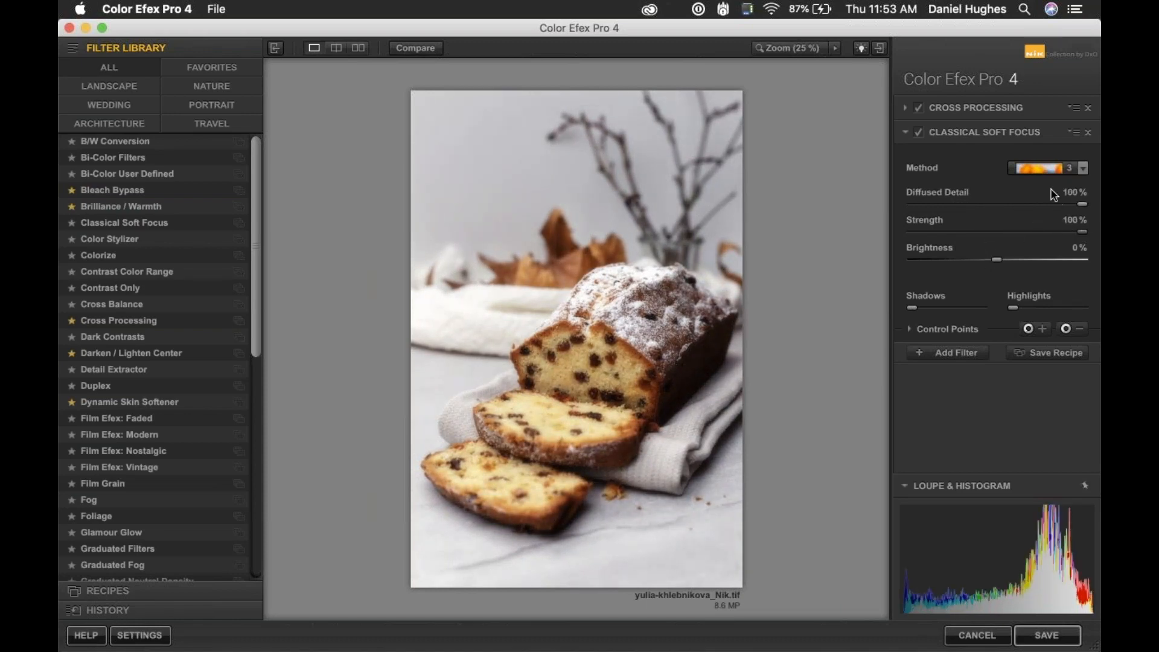
left_click(918, 134)
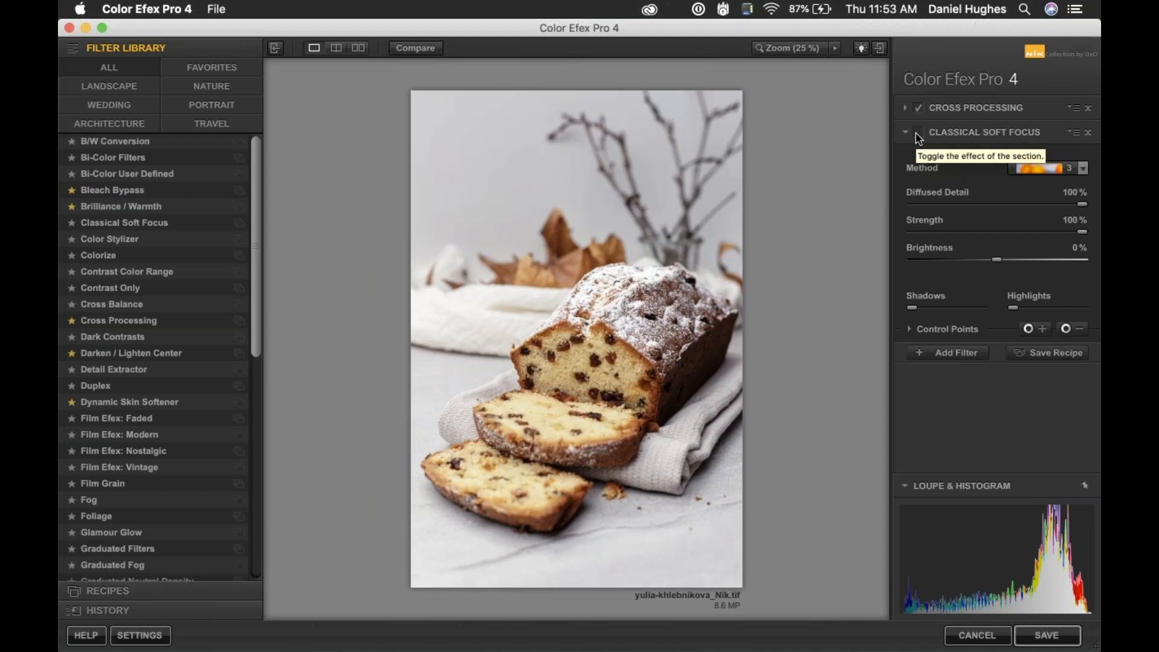
left_click(918, 134)
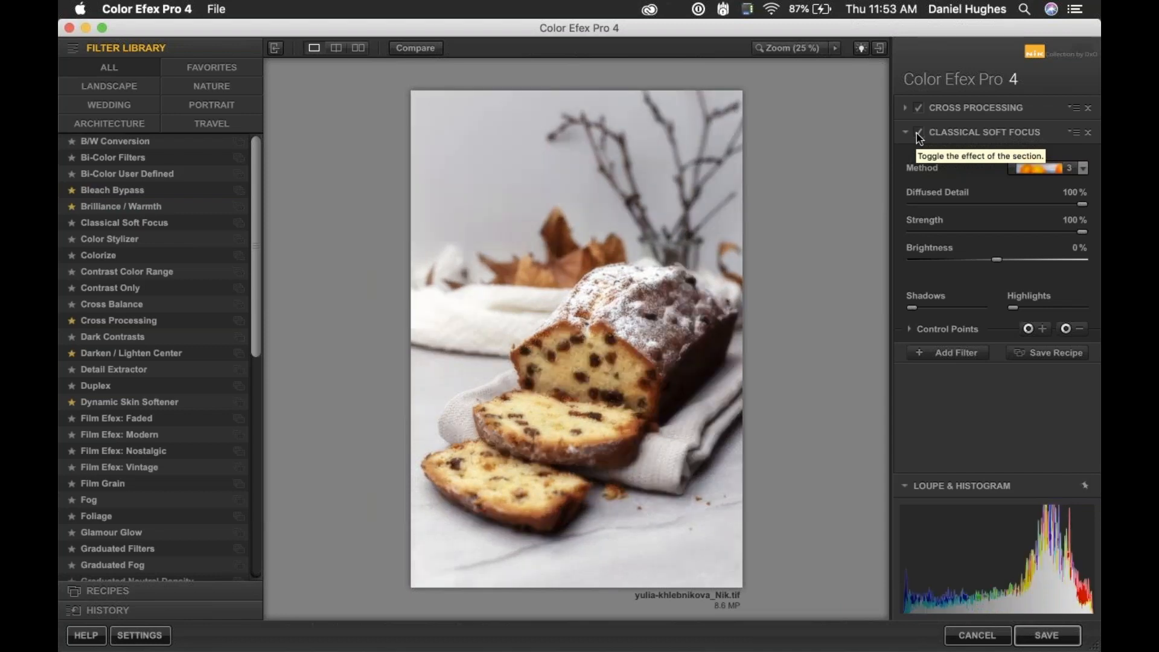
Place negative control points on the loaf's cut face, the middle slice and the sugared top to exclude them from the soft focus
left_click(1066, 328)
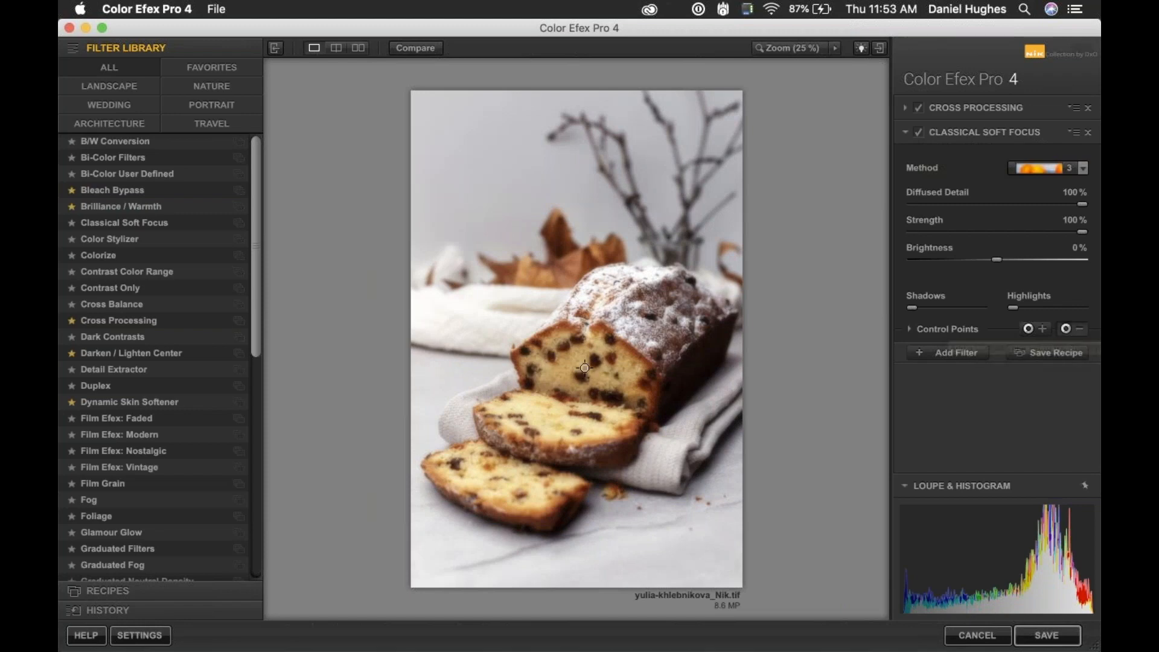
left_click(580, 361)
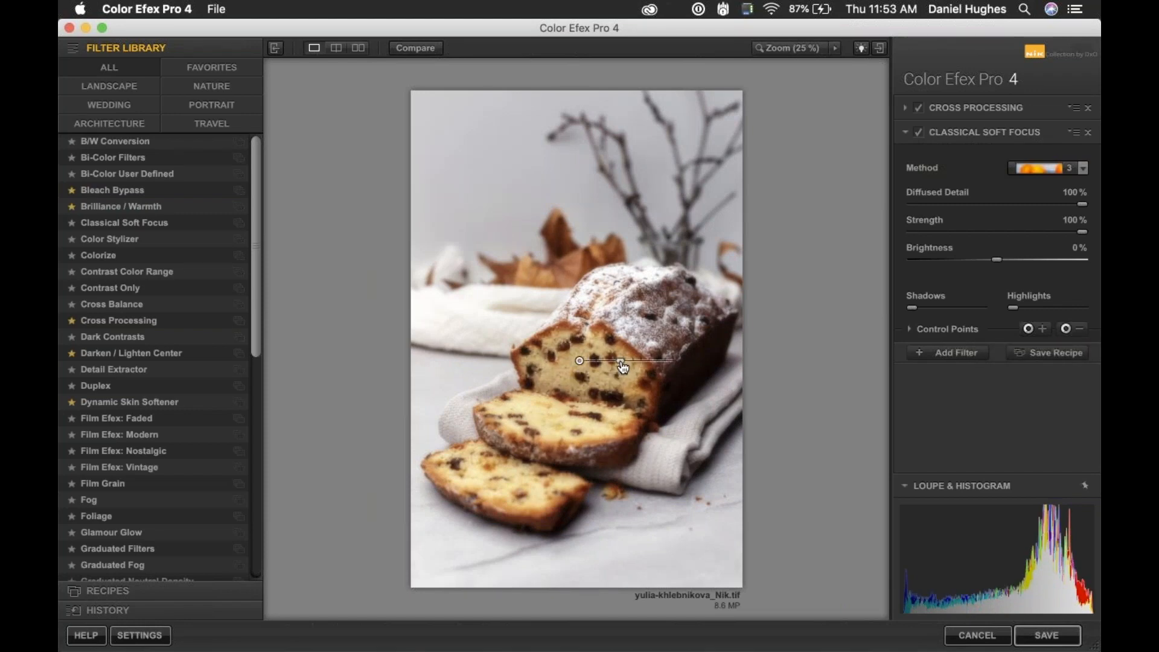
left_click(1081, 331)
left_click(567, 423)
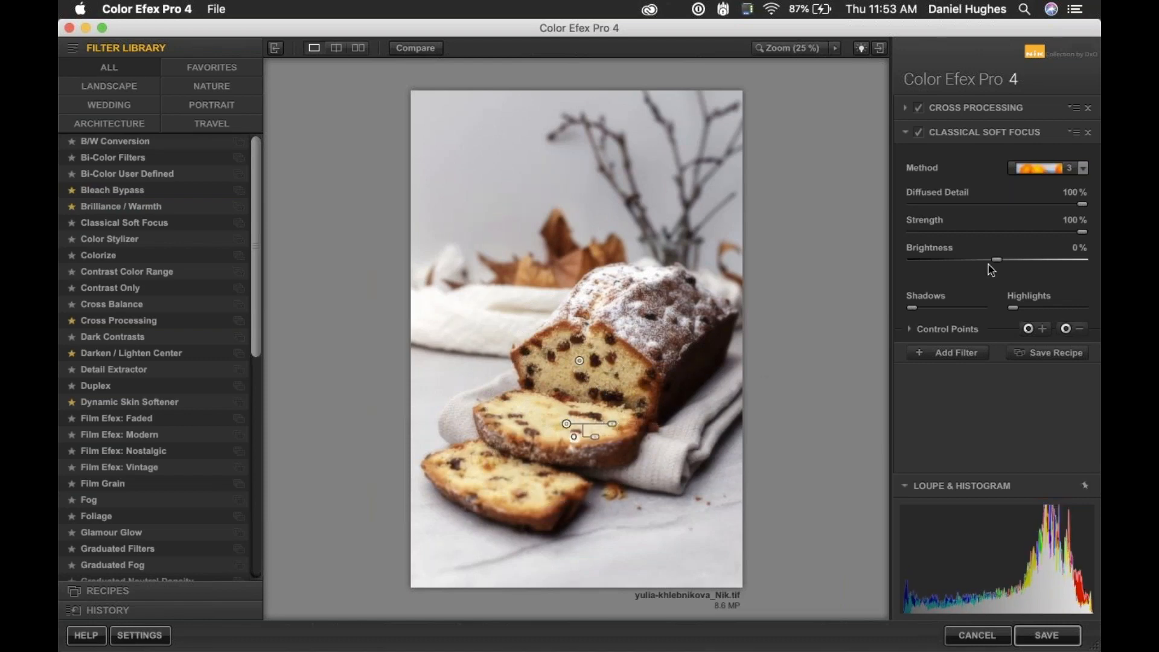
left_click(1080, 329)
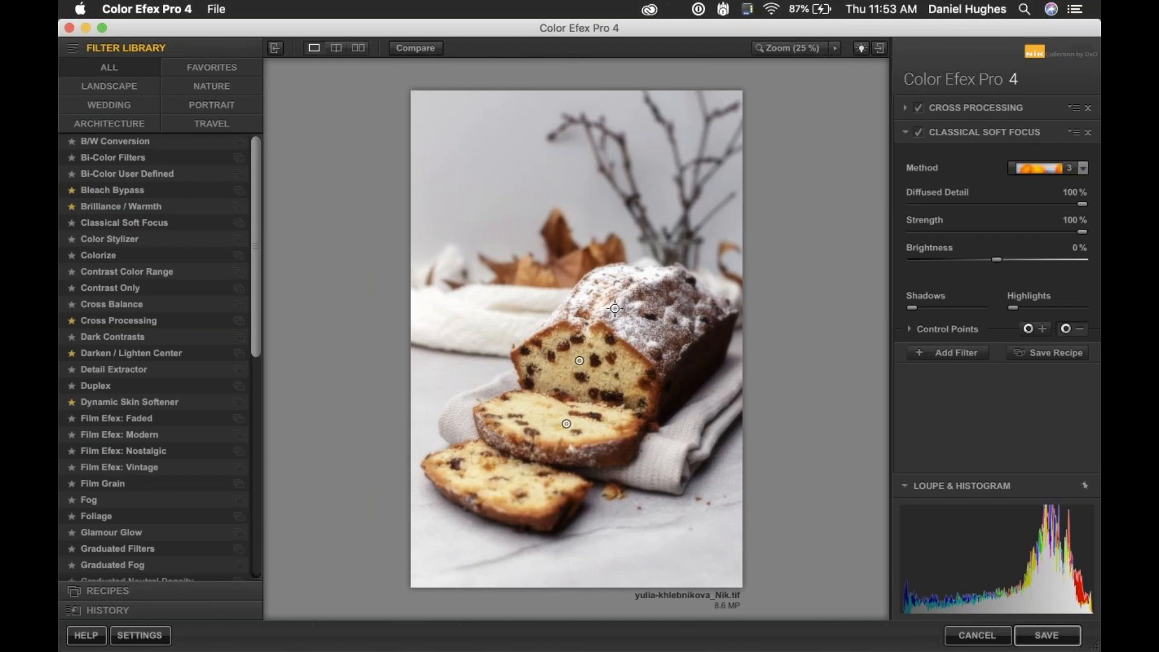
left_click(615, 309)
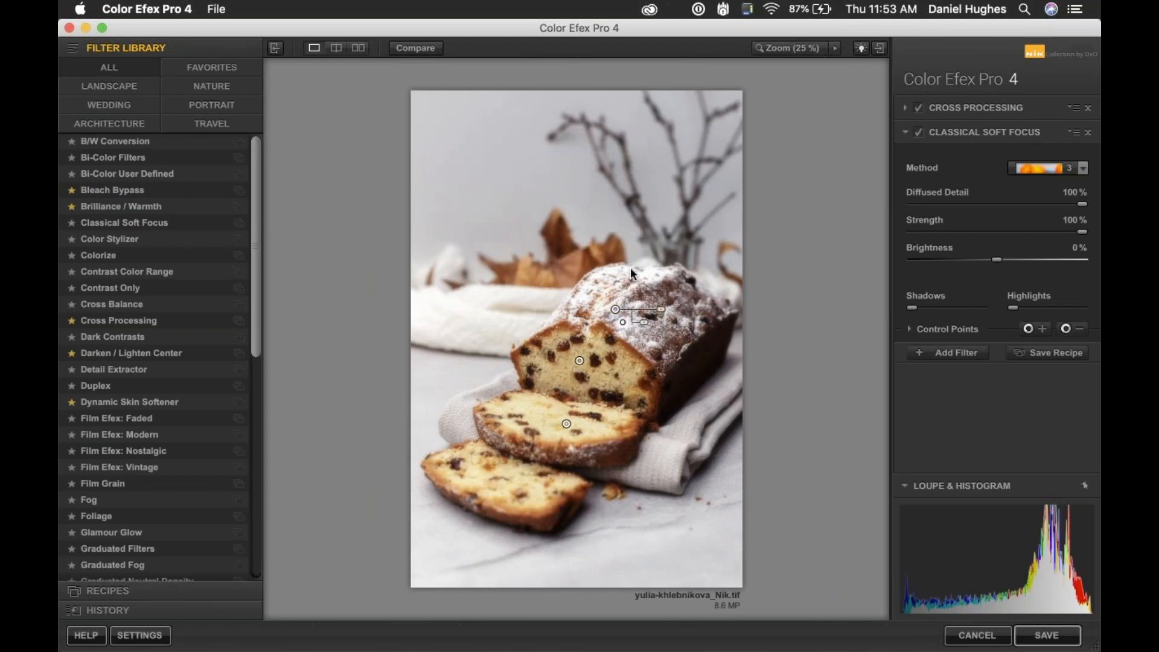
Place positive control points on the front slice's lower edge and the background leaf, enlarging the leaf's point
left_click(1042, 330)
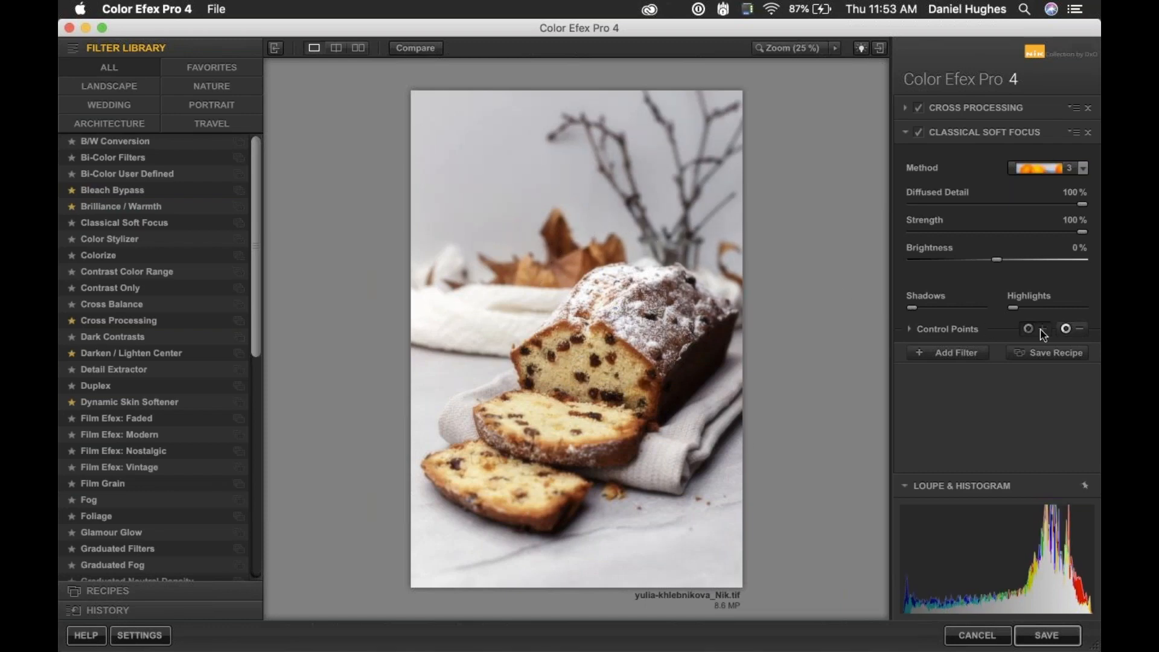
left_click(527, 506)
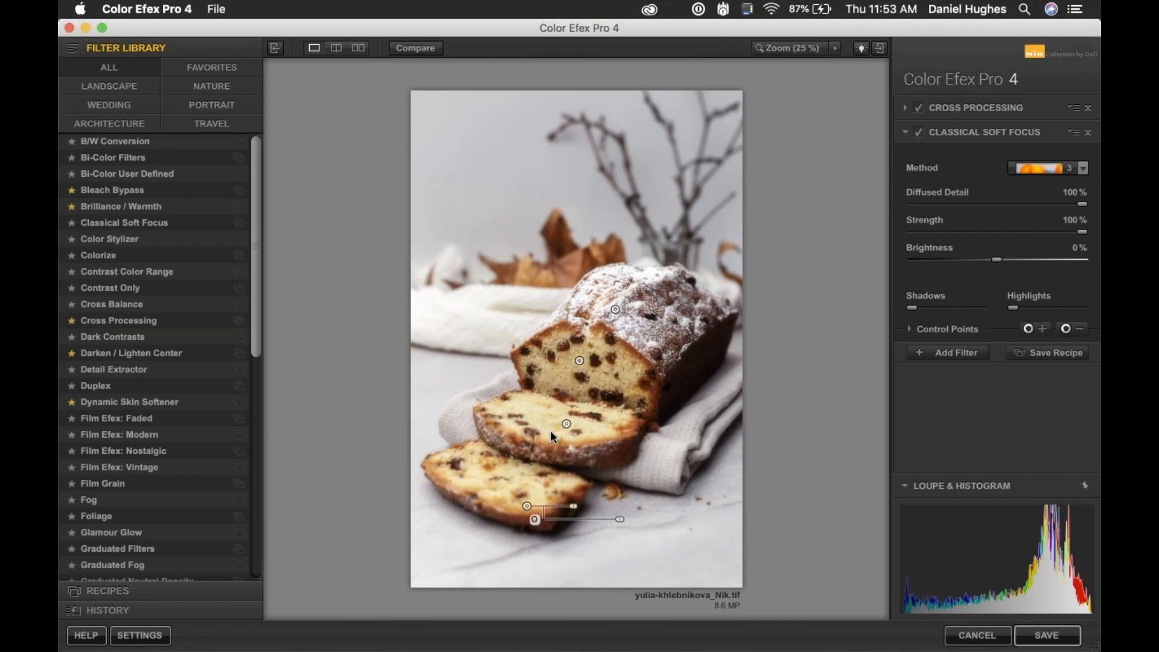
left_click(1044, 328)
left_click(554, 241)
left_click_drag(594, 241, 663, 254)
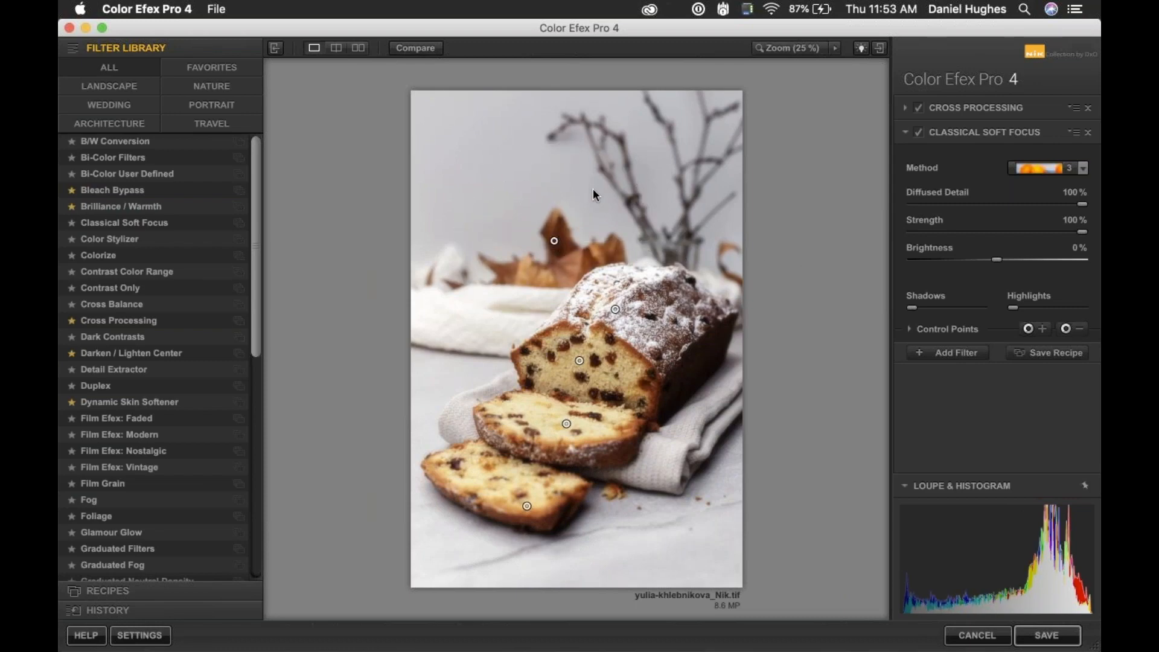
Examine the loaf and cloth at 100% zoom while toggling the Classical Soft Focus effect off and on
left_click(920, 133)
left_click(919, 133)
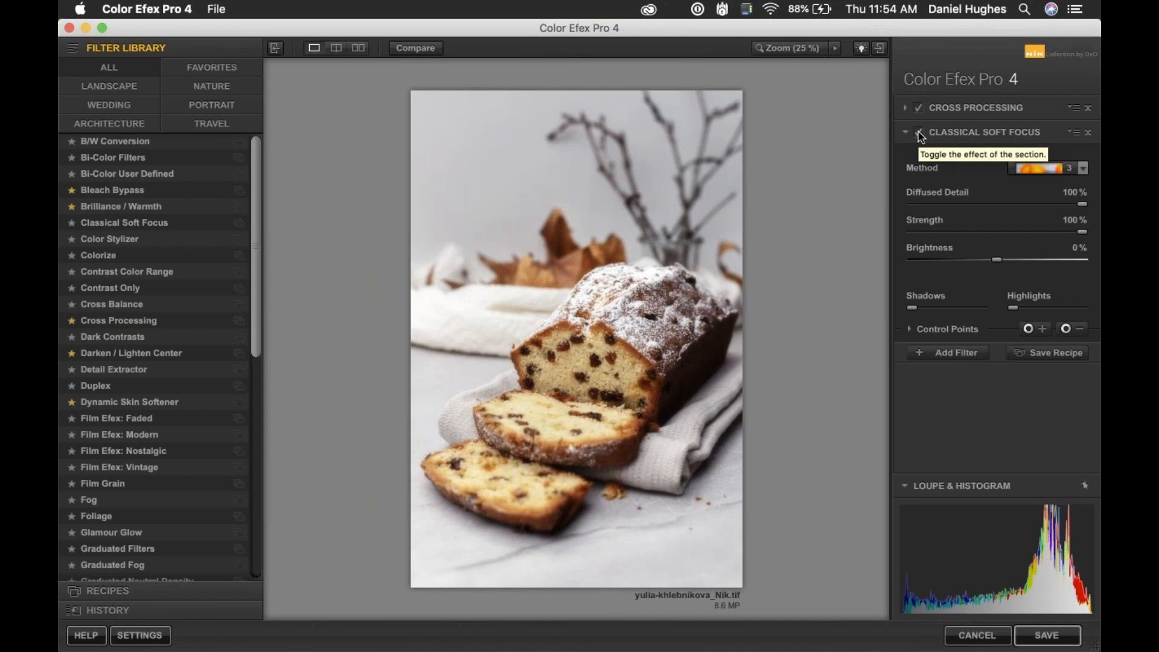
key("space")
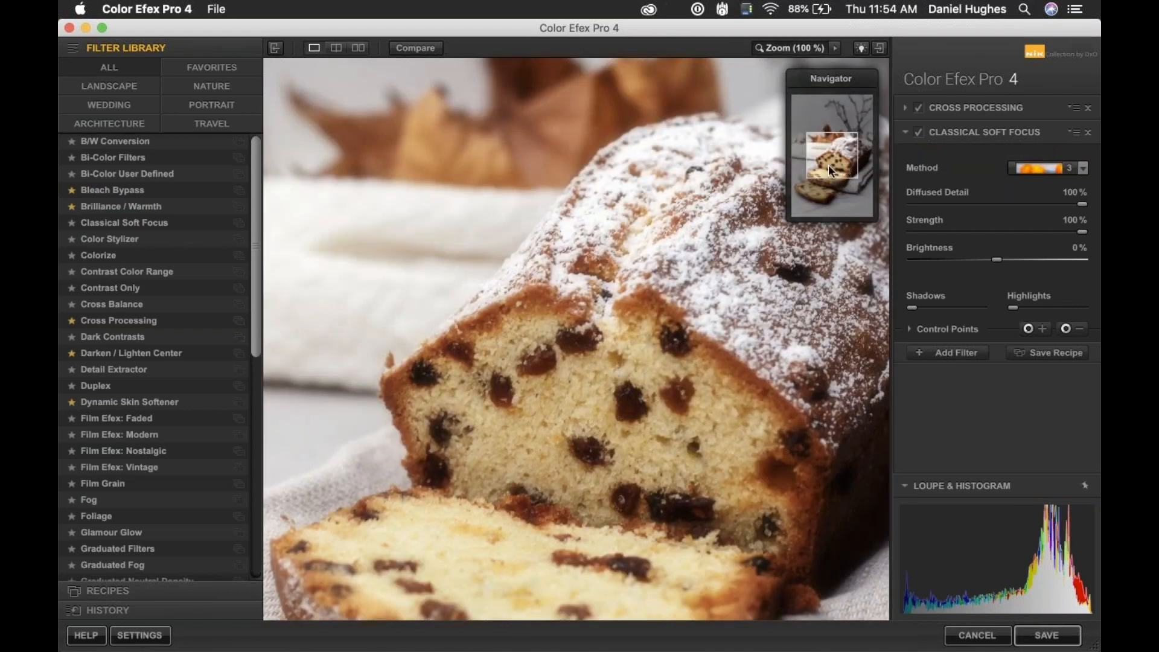
left_click_drag(829, 169, 866, 162)
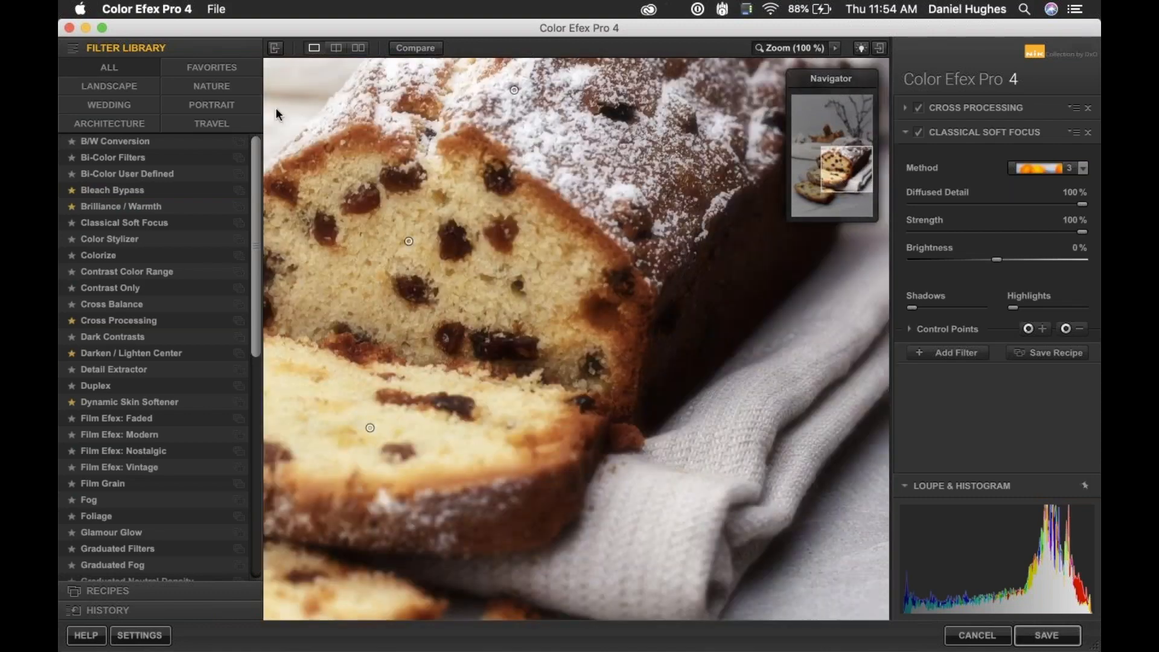
left_click(275, 47)
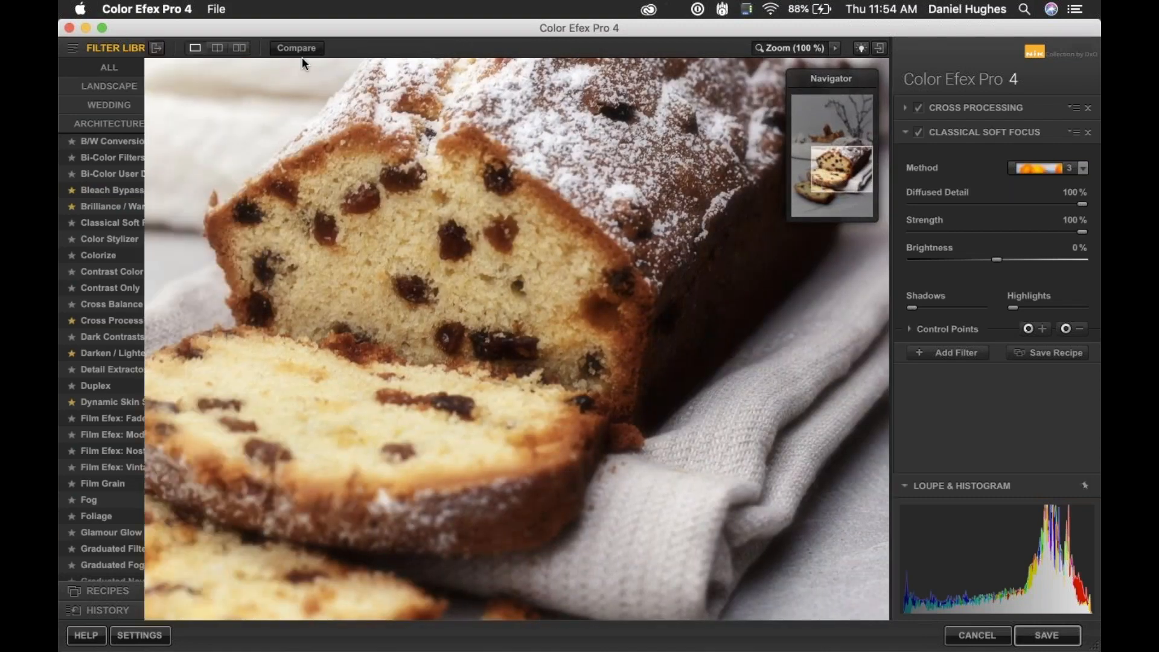
left_click_drag(875, 75, 157, 73)
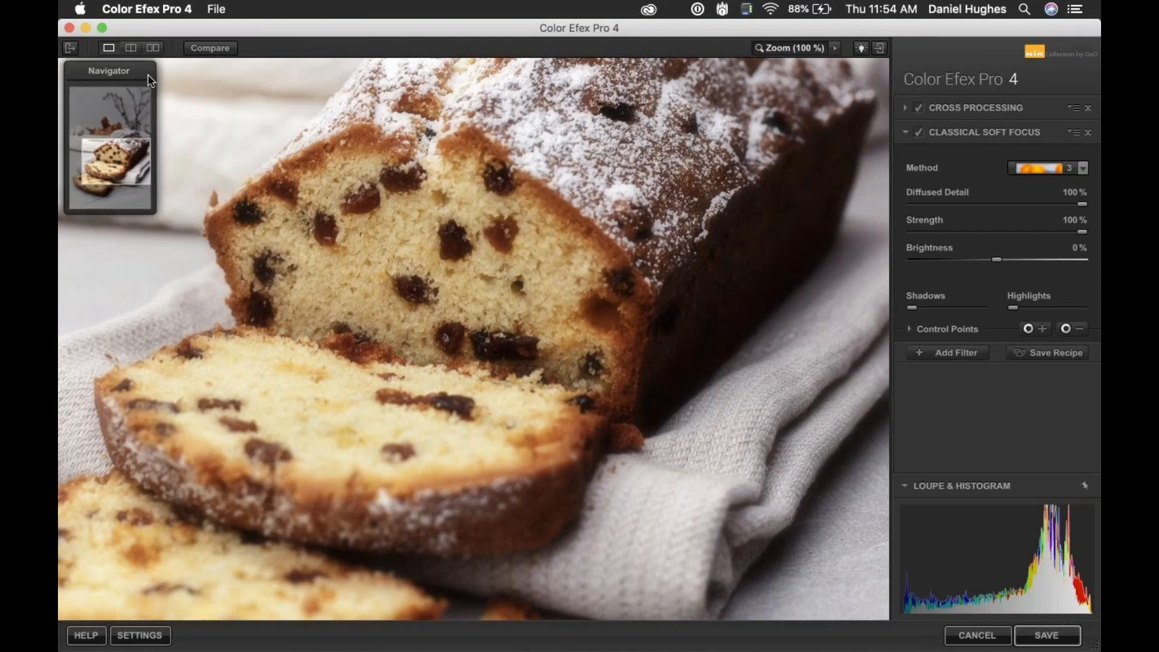
left_click(917, 133)
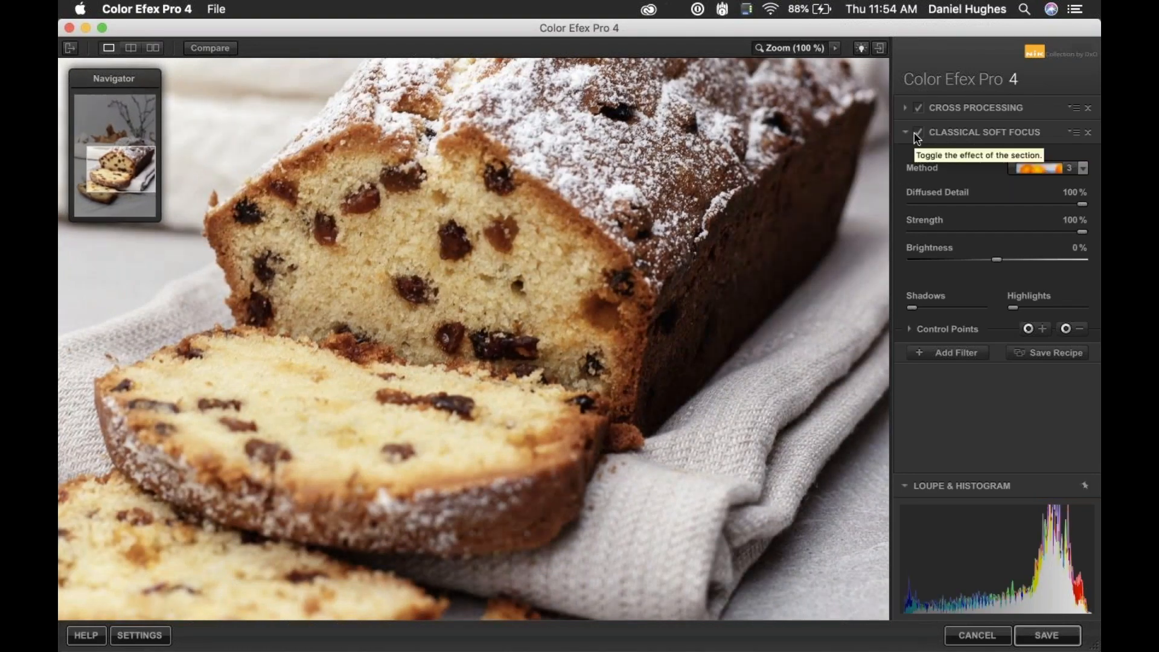
left_click(916, 135)
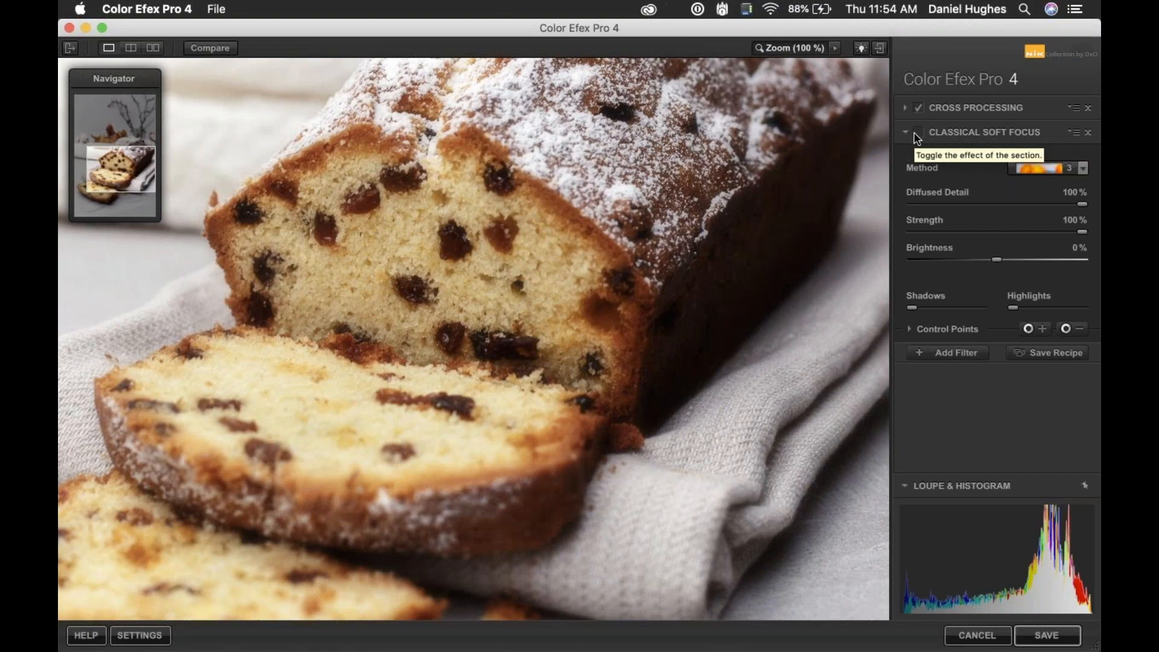
left_click(1030, 329)
left_click(555, 212)
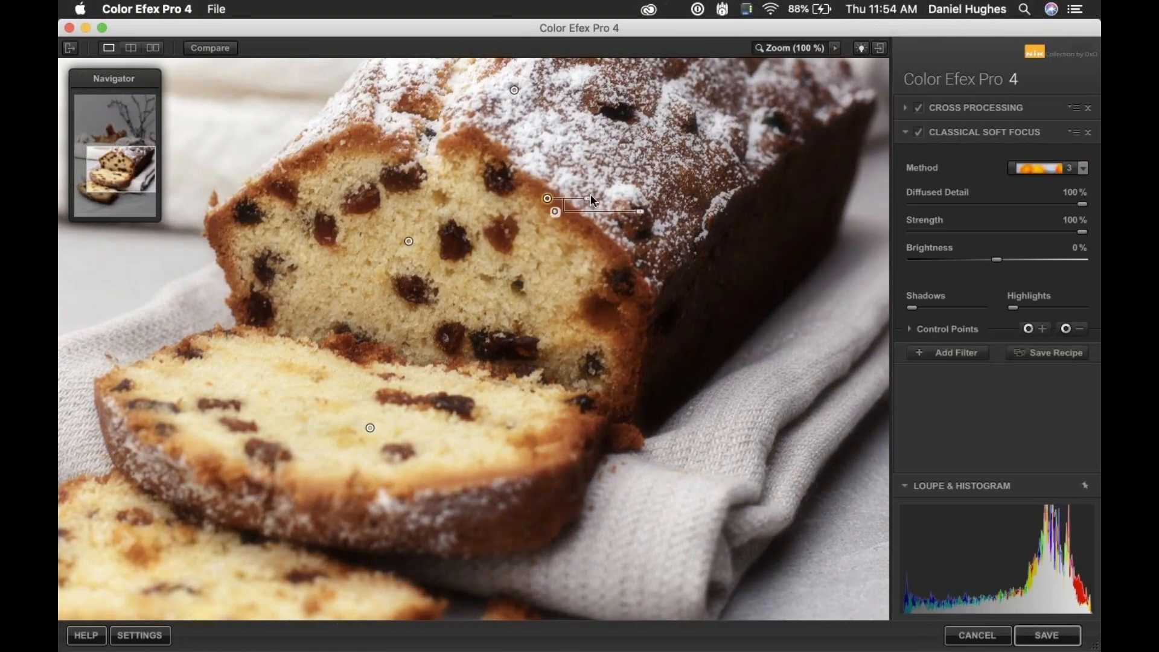
key("Delete")
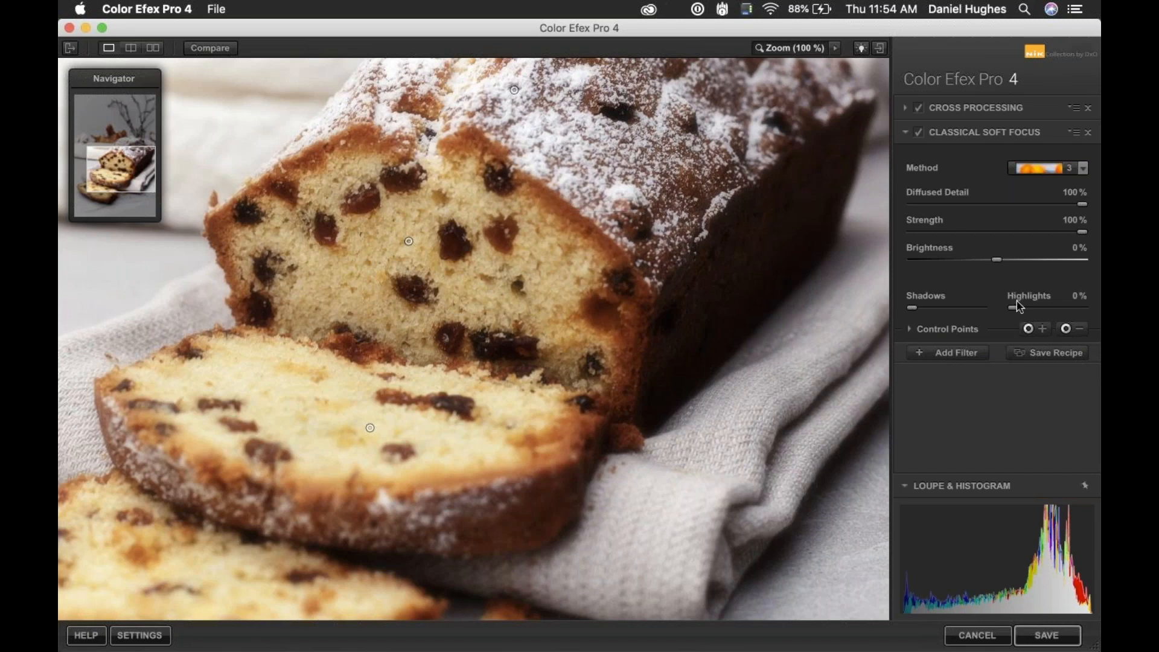
Place small negative control points on the crust edge of the cut face and on a raisin near its upper edge
left_click(1066, 329)
left_click(535, 192)
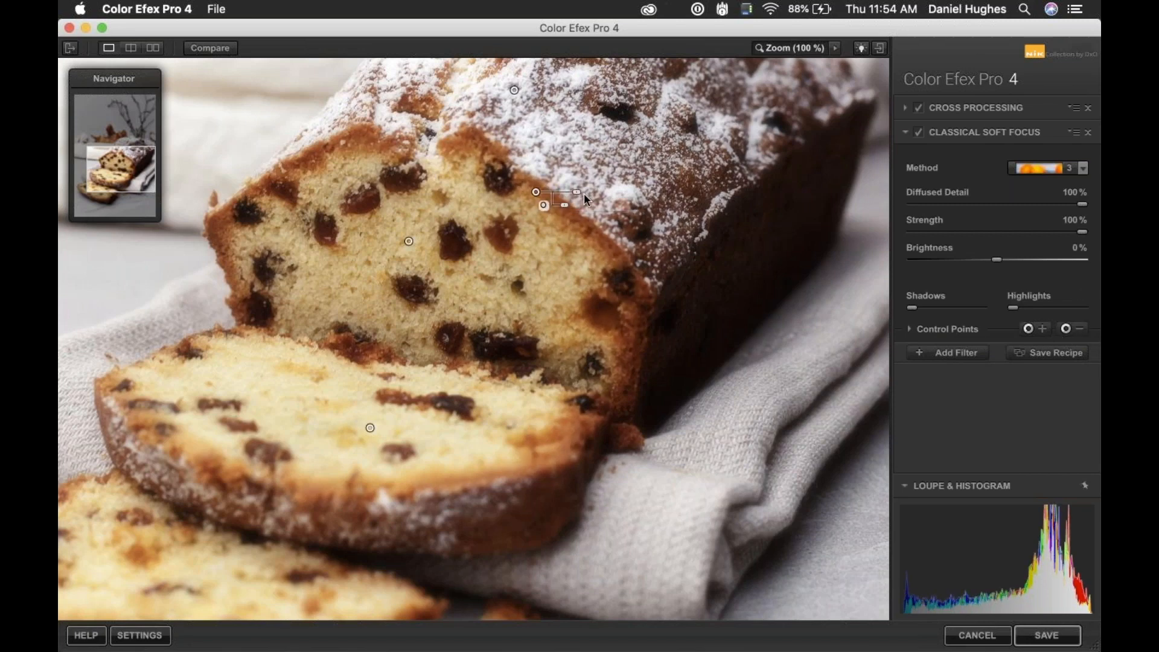
left_click_drag(577, 192, 582, 196)
left_click(1067, 328)
left_click(362, 213)
left_click(363, 212)
left_click_drag(404, 210, 402, 211)
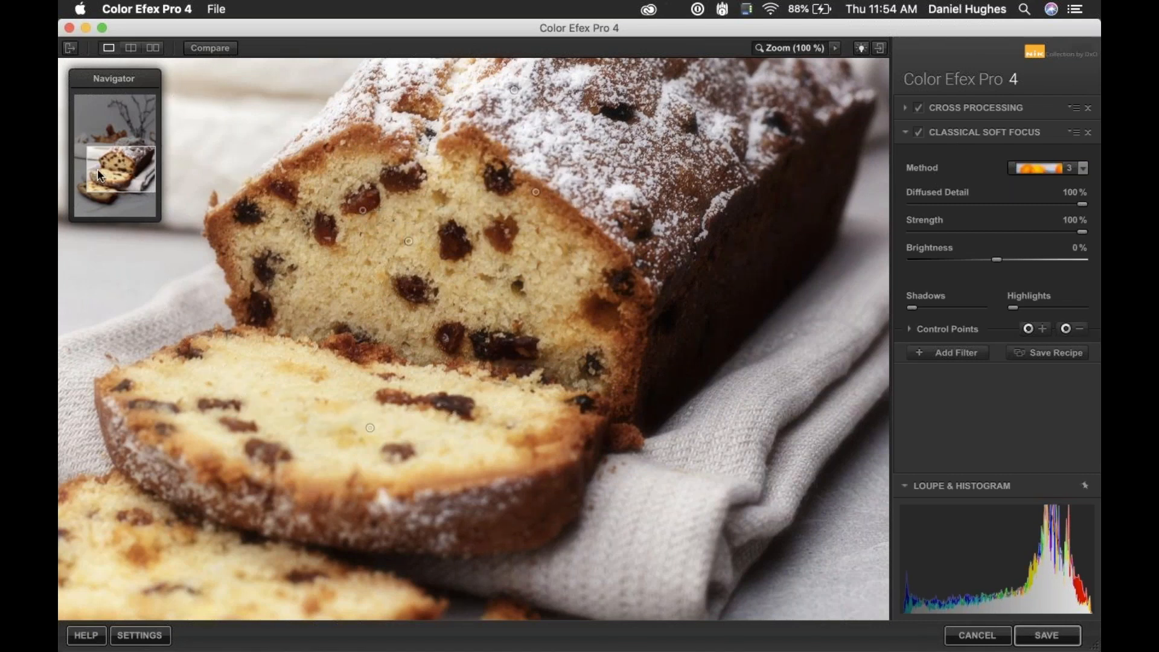
Compare the filtered cake photo with the original image at the loaf's sugared top
left_click_drag(96, 169, 98, 162)
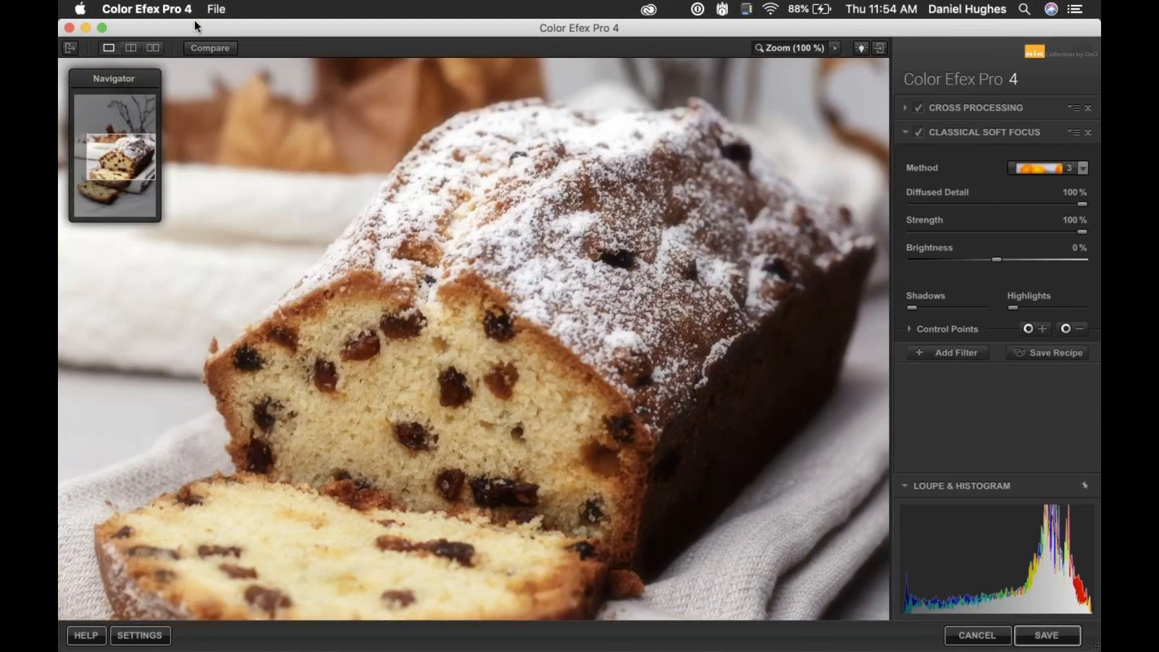
left_click(214, 47)
left_click(214, 47)
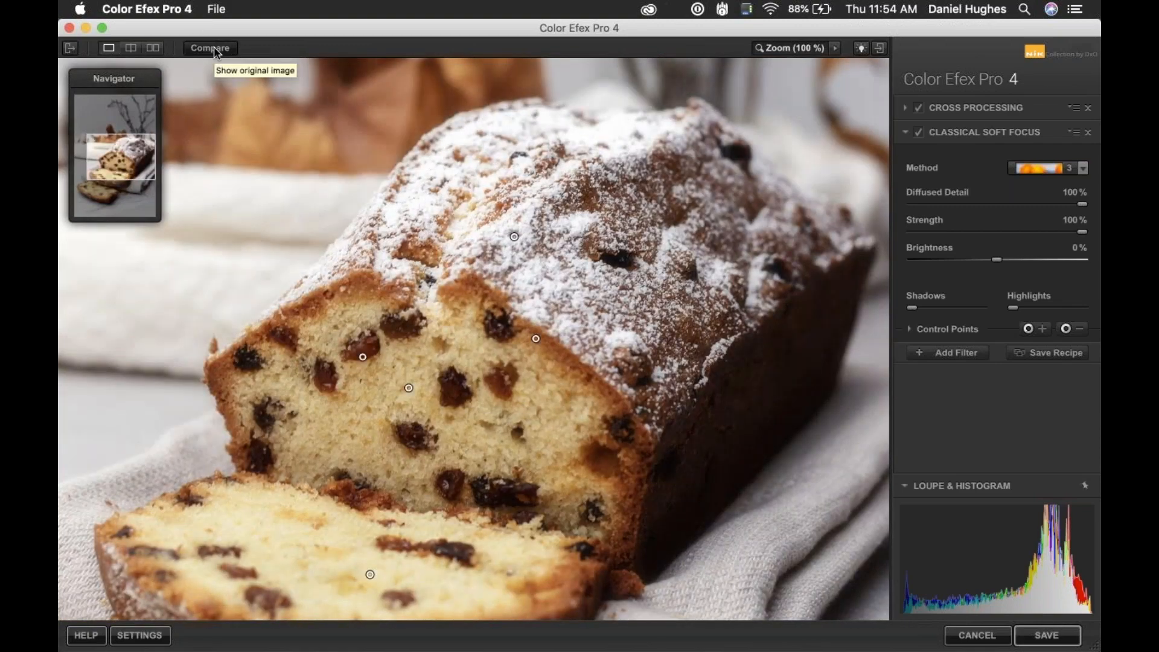
left_click(213, 47)
left_click(214, 47)
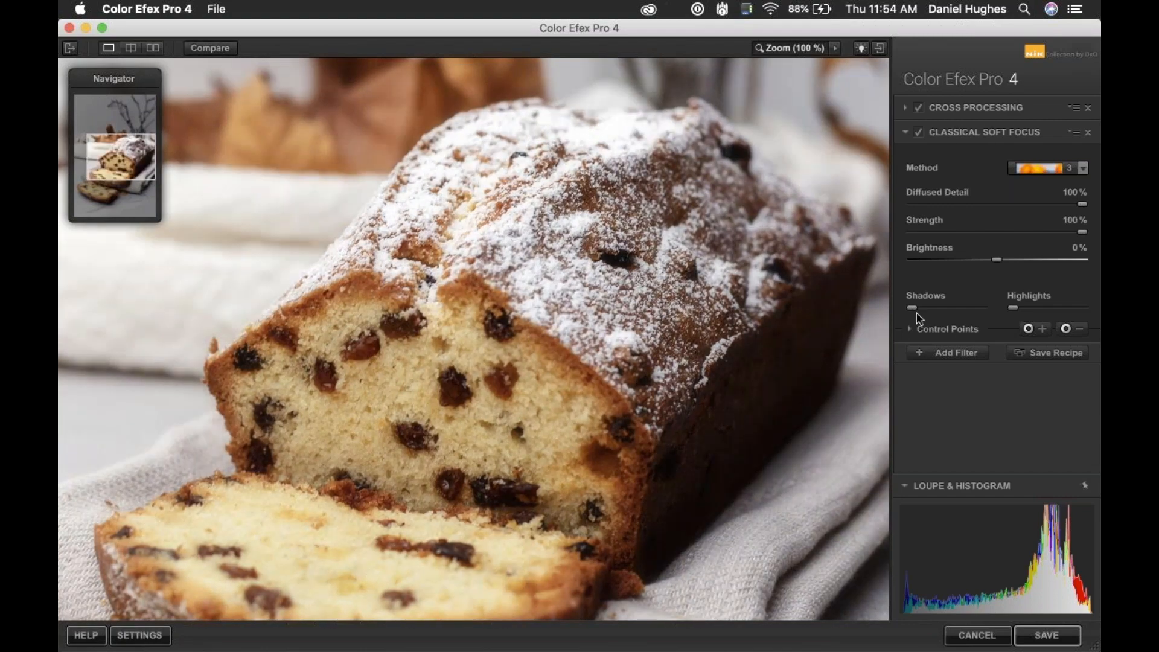
Fit the whole cake photo in view and reduce the Classical Soft Focus strength to 71%
key("super+minus")
key("super+minus")
key("super+minus")
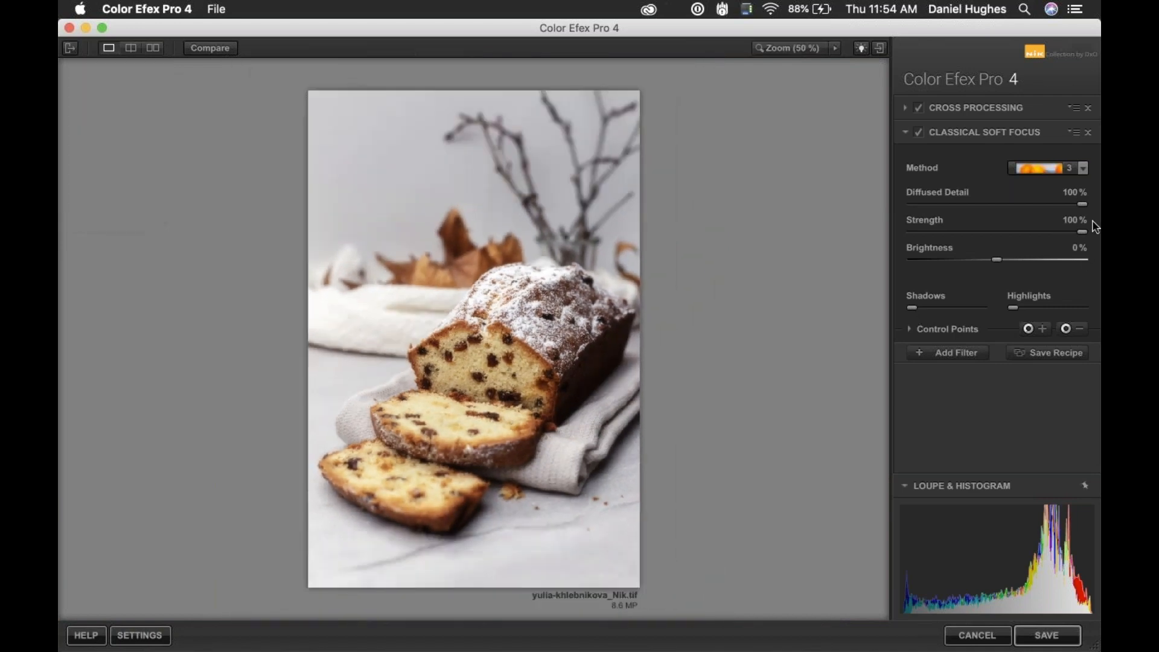
left_click_drag(1082, 232, 1036, 237)
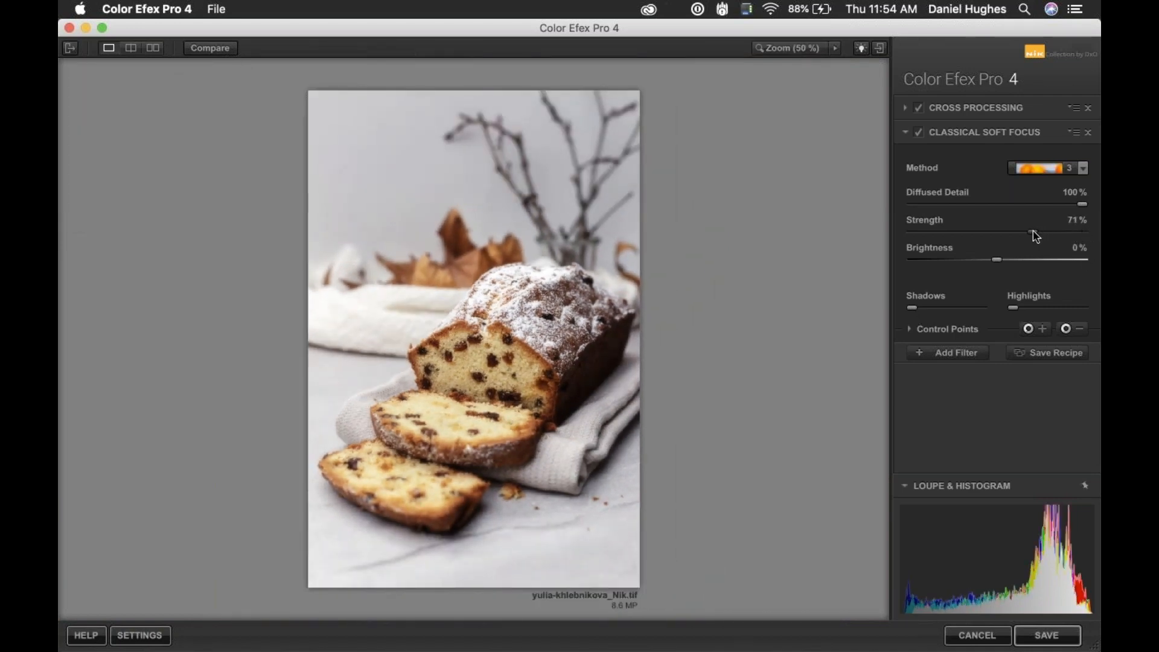
Add a Darken / Lighten Center filter with shape 2 and a border luminosity of 100%
left_click(949, 357)
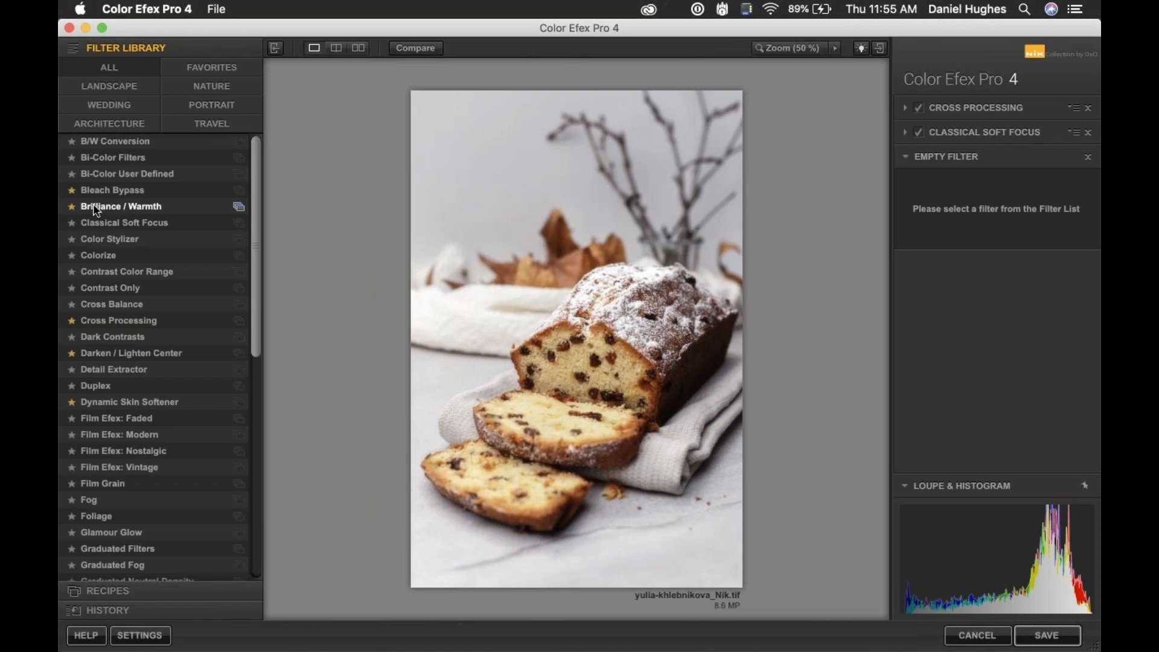
left_click(93, 355)
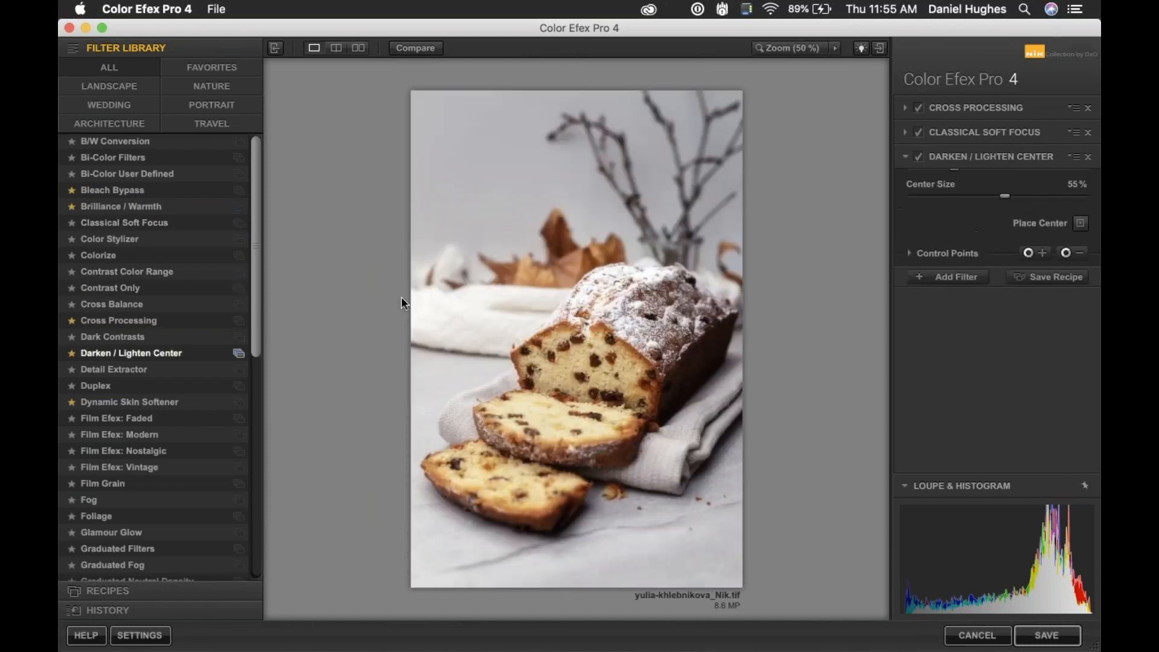
left_click(1078, 194)
left_click(1049, 228)
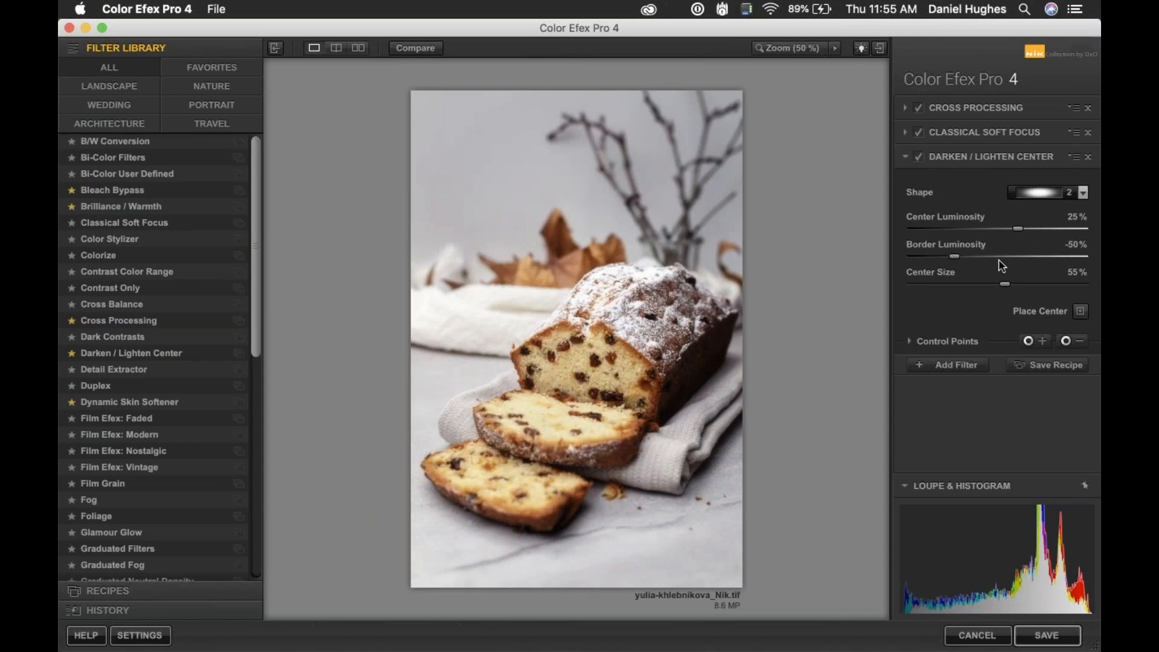
left_click_drag(956, 257, 1090, 264)
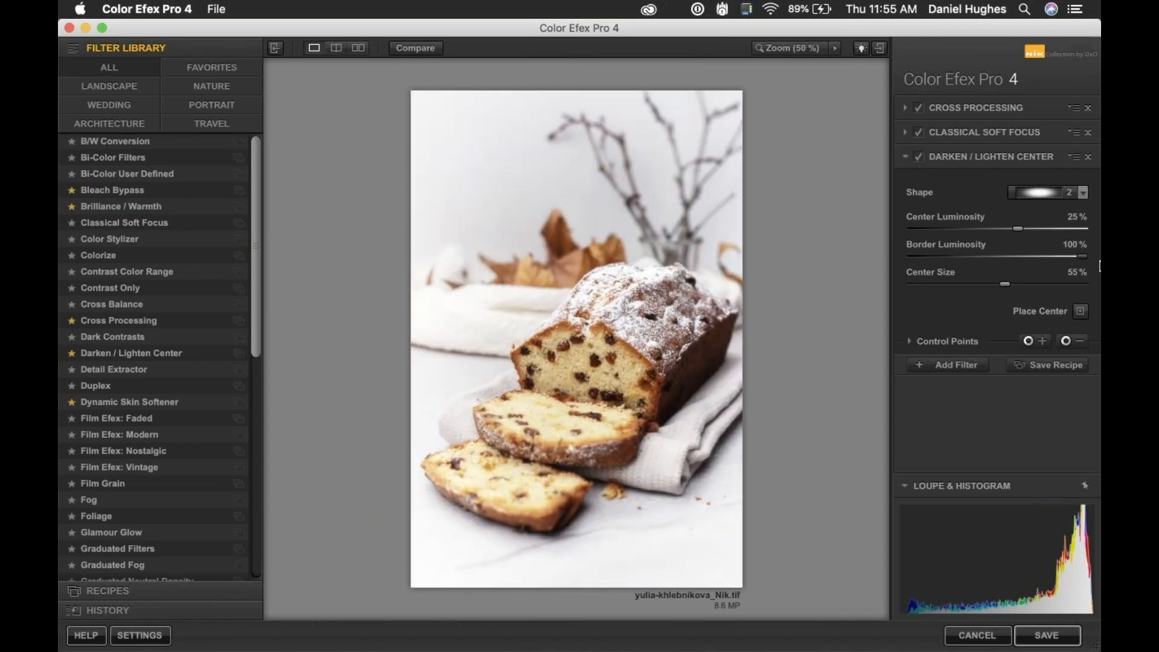
Set the Darken / Lighten Center filter to 0% center luminosity, 57% border luminosity and 40% center size
left_click_drag(1021, 231, 1015, 229)
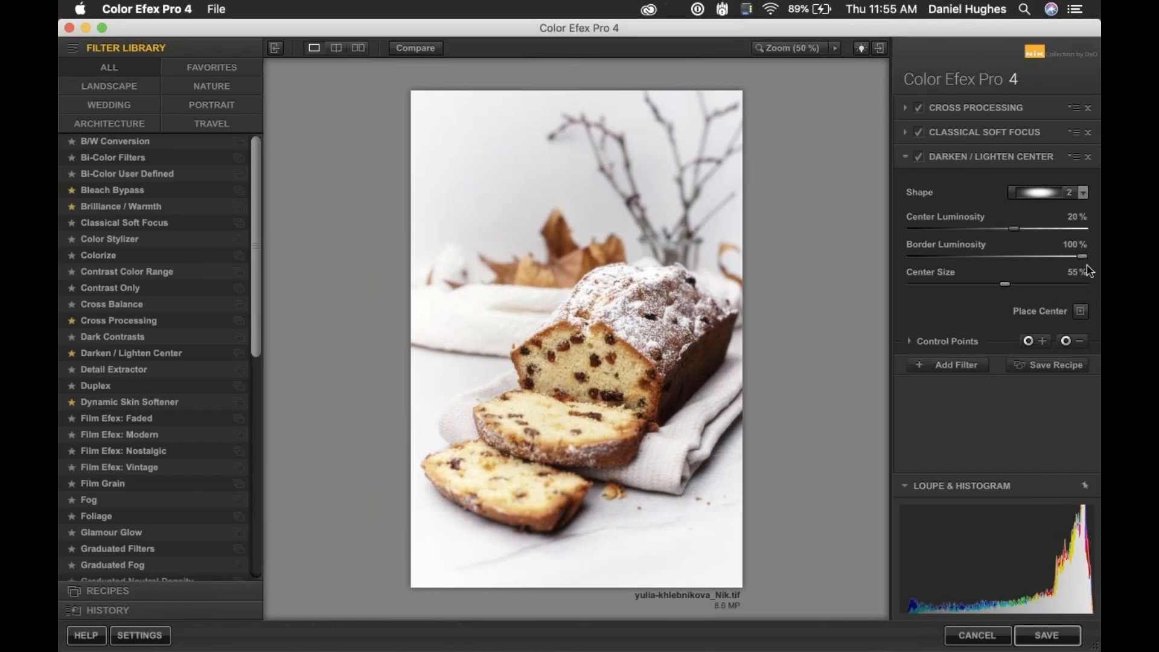
left_click_drag(1083, 256, 875, 264)
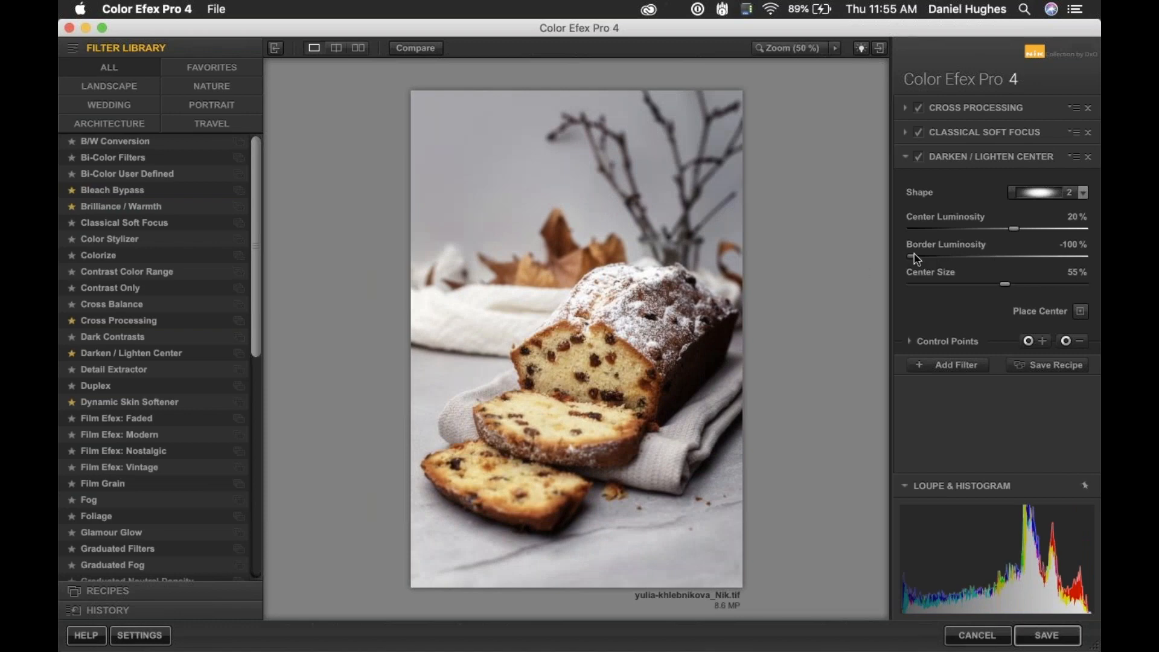
left_click_drag(913, 256, 981, 287)
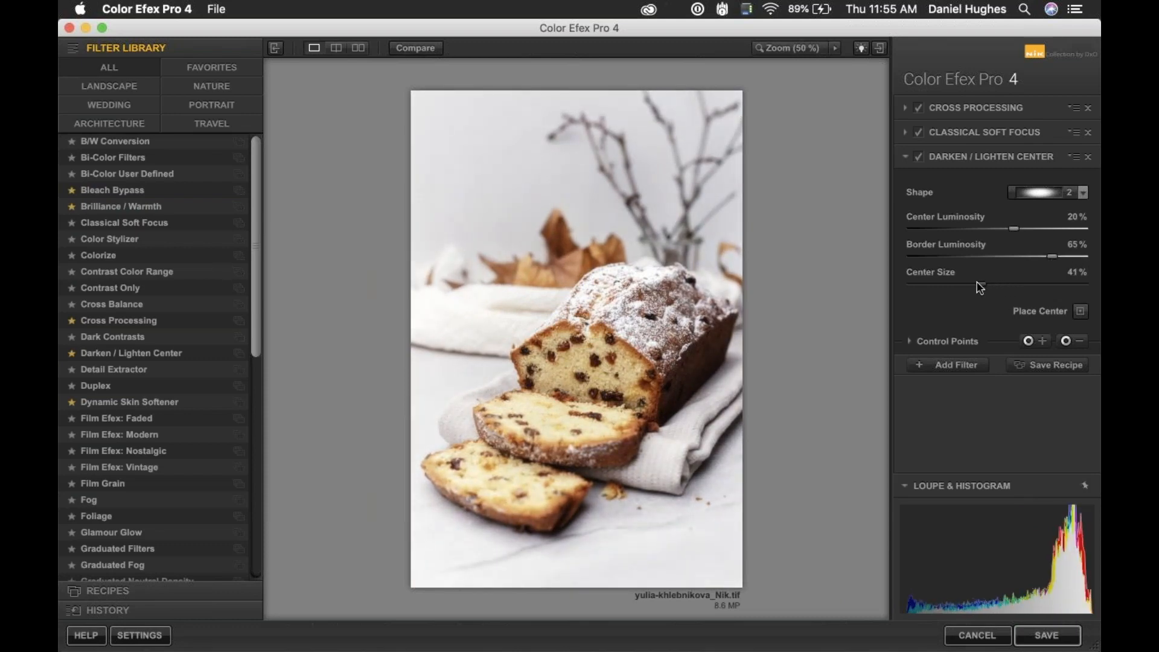
left_click_drag(1038, 261, 999, 233)
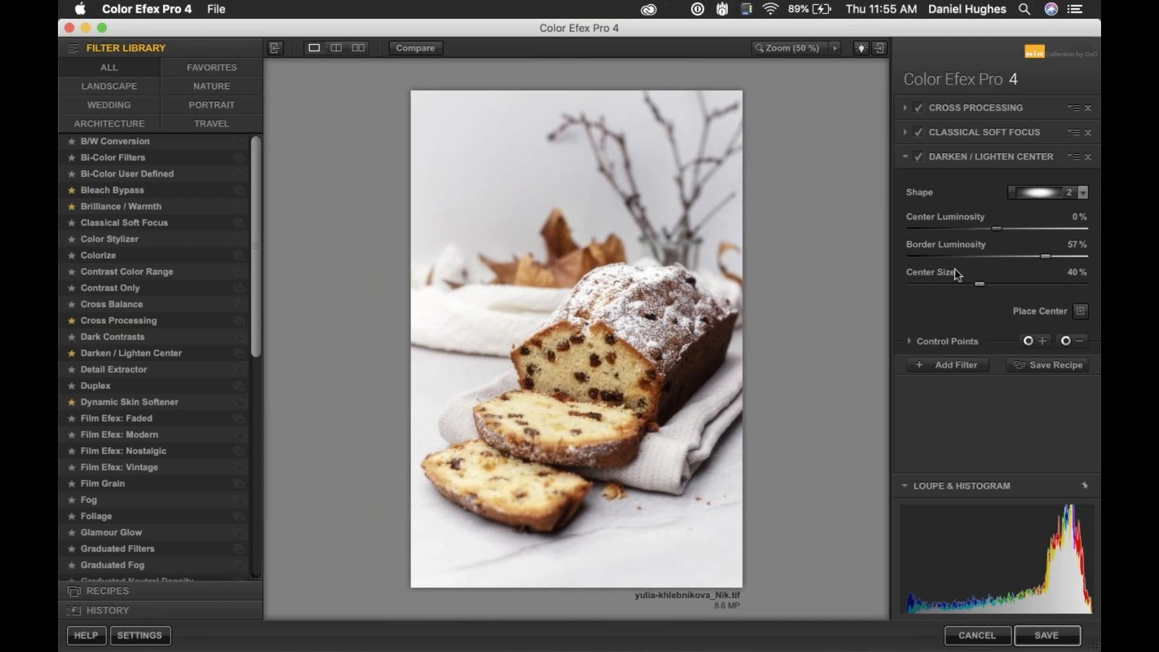
Compare the filtered cake photo with its original, first in place and finally side by side
left_click(422, 47)
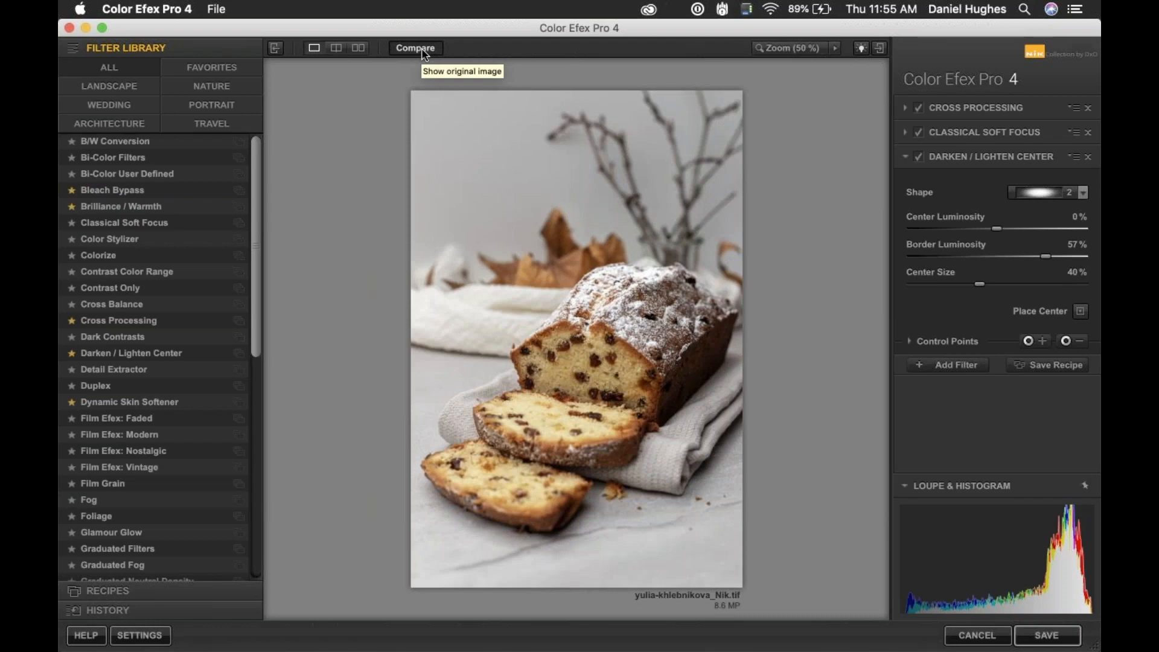
left_click(422, 48)
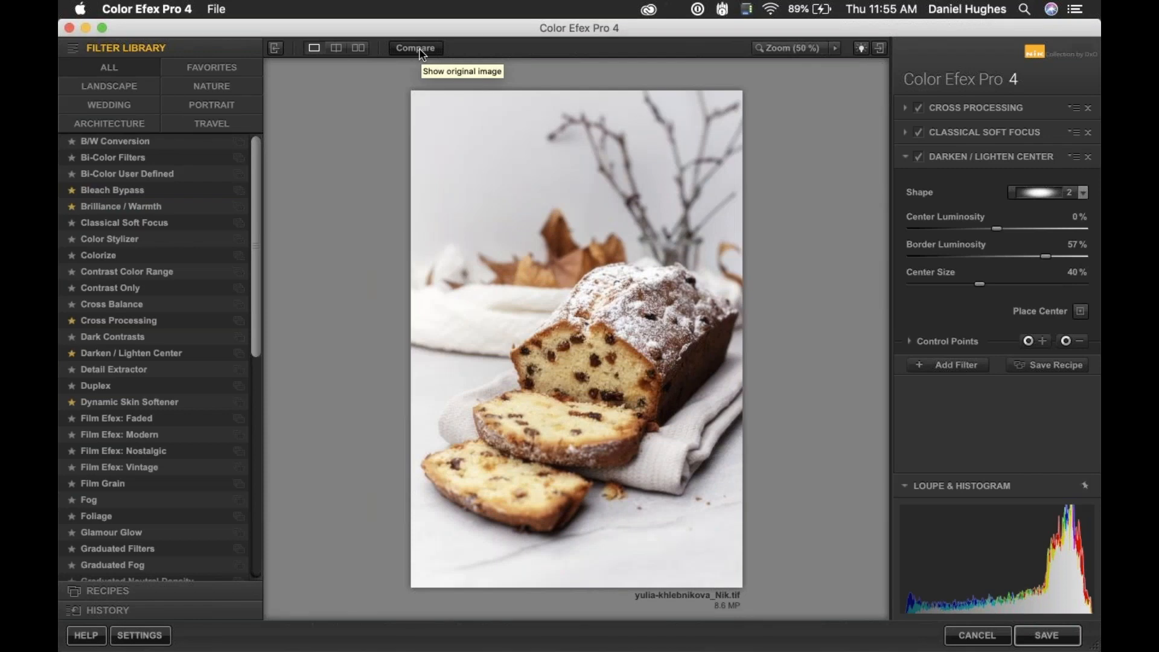
left_click(358, 47)
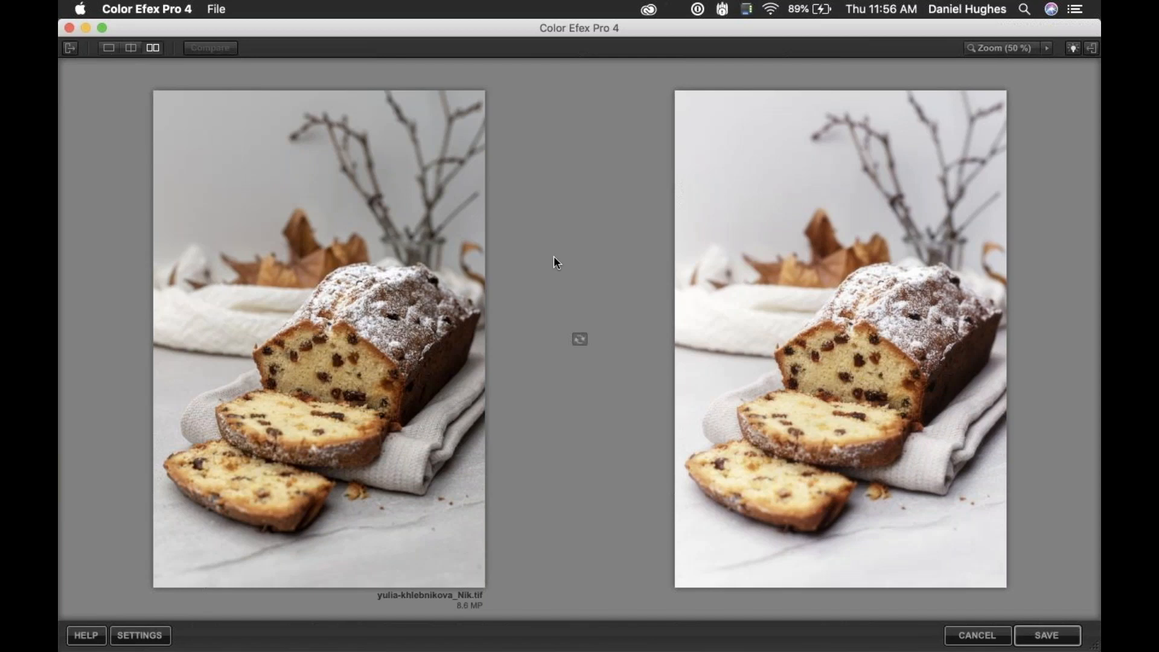
Save the filtered cake photo back to DxO PhotoLab and display the resulting TIFF file
left_click(1034, 631)
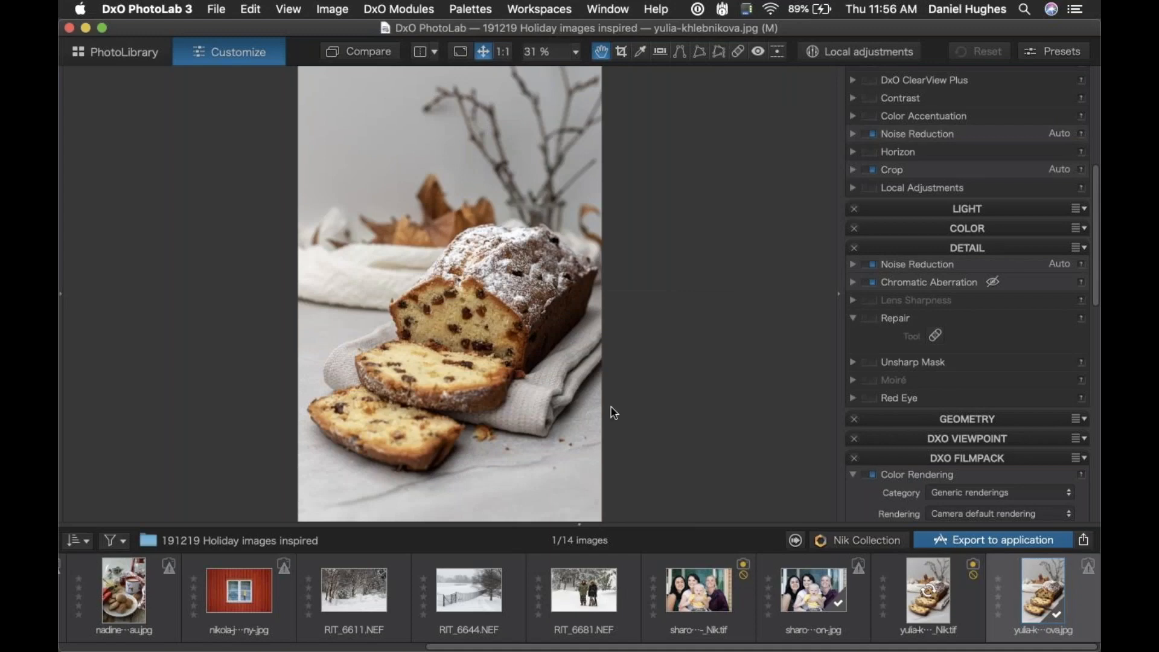
left_click(916, 606)
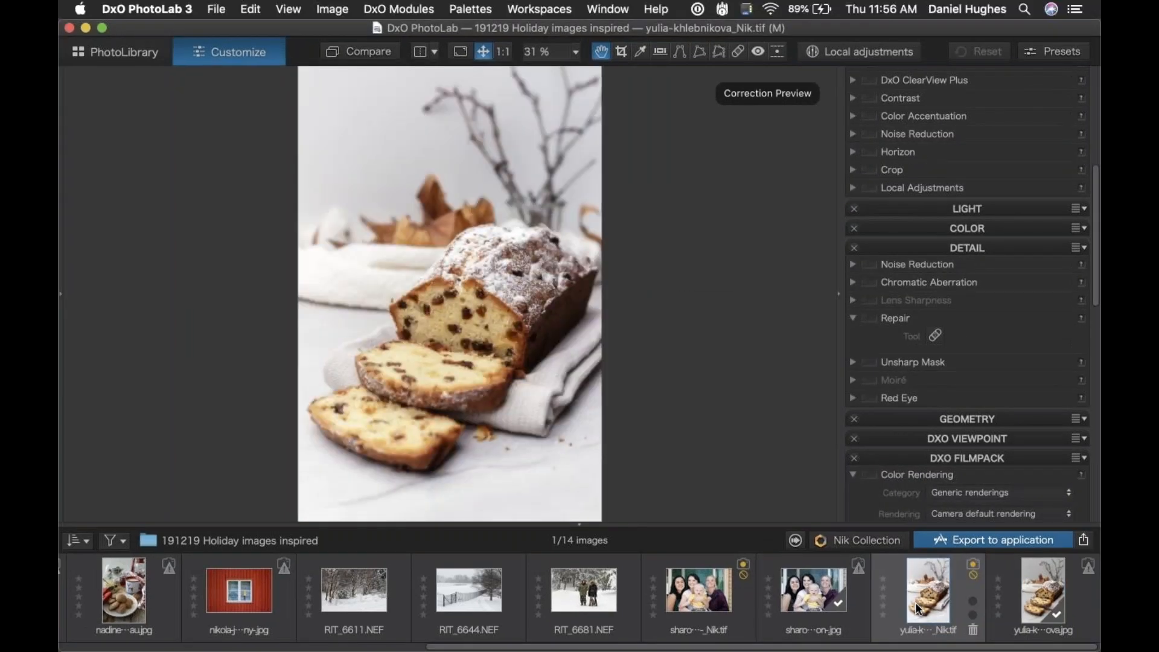
Look through the holiday photos at the start of the image browser and select the wreath photo with the red snowman doll
scroll(532, 583, "left", 5)
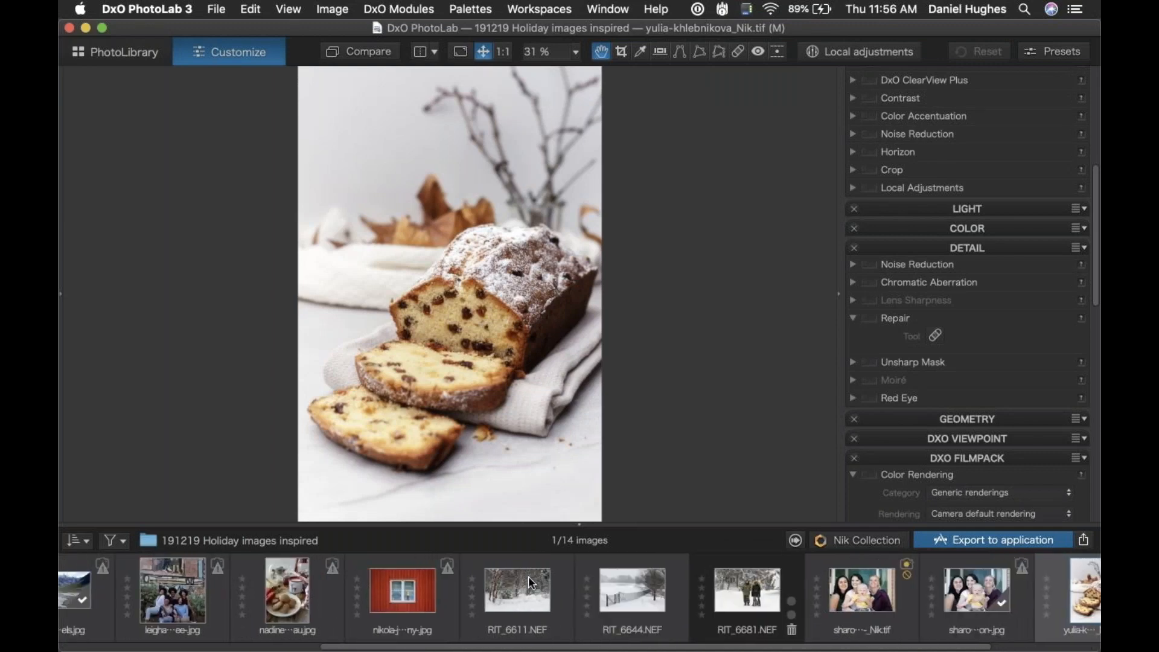
scroll(532, 583, "left", 5)
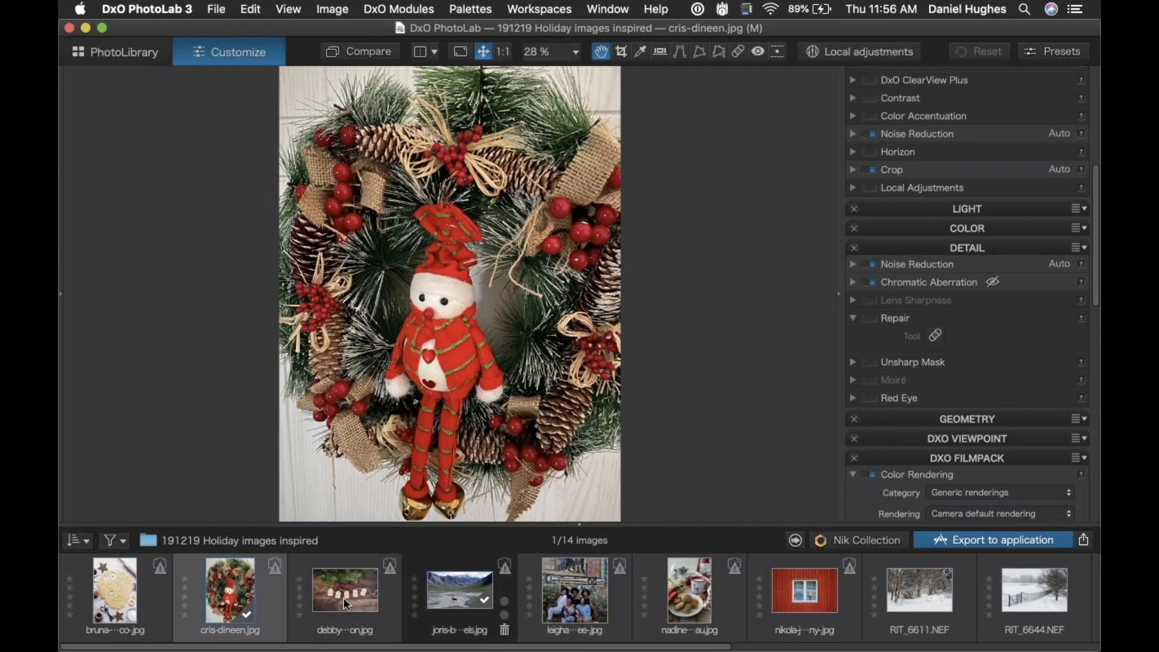
mouse_move(342, 602)
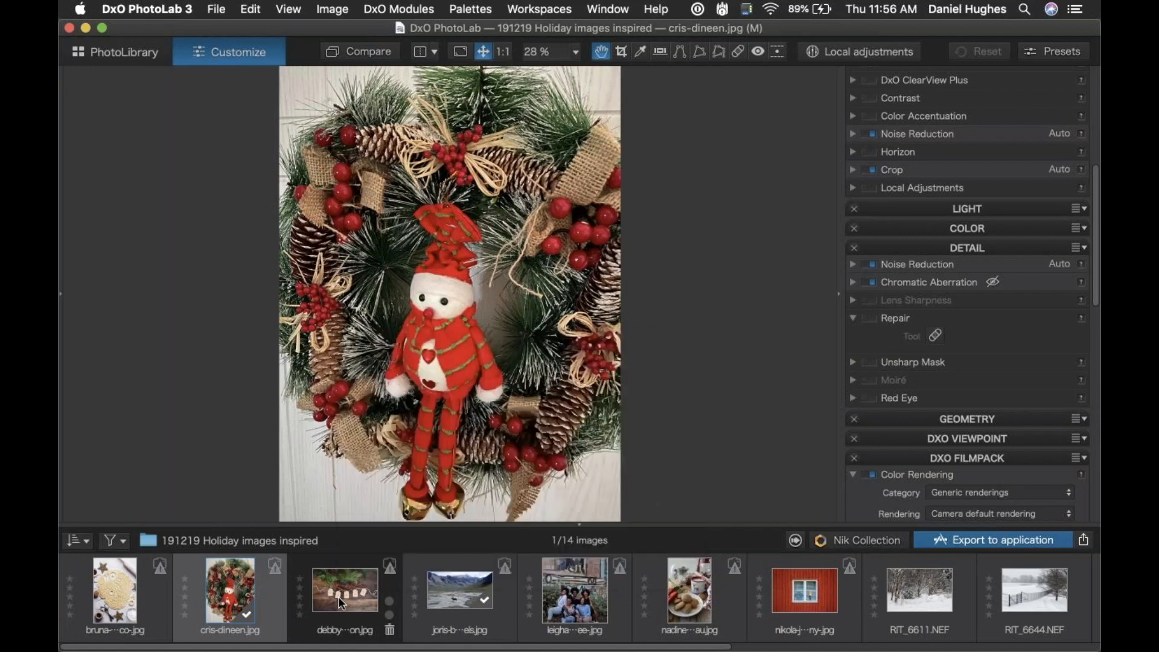
left_click(341, 603)
mouse_move(353, 597)
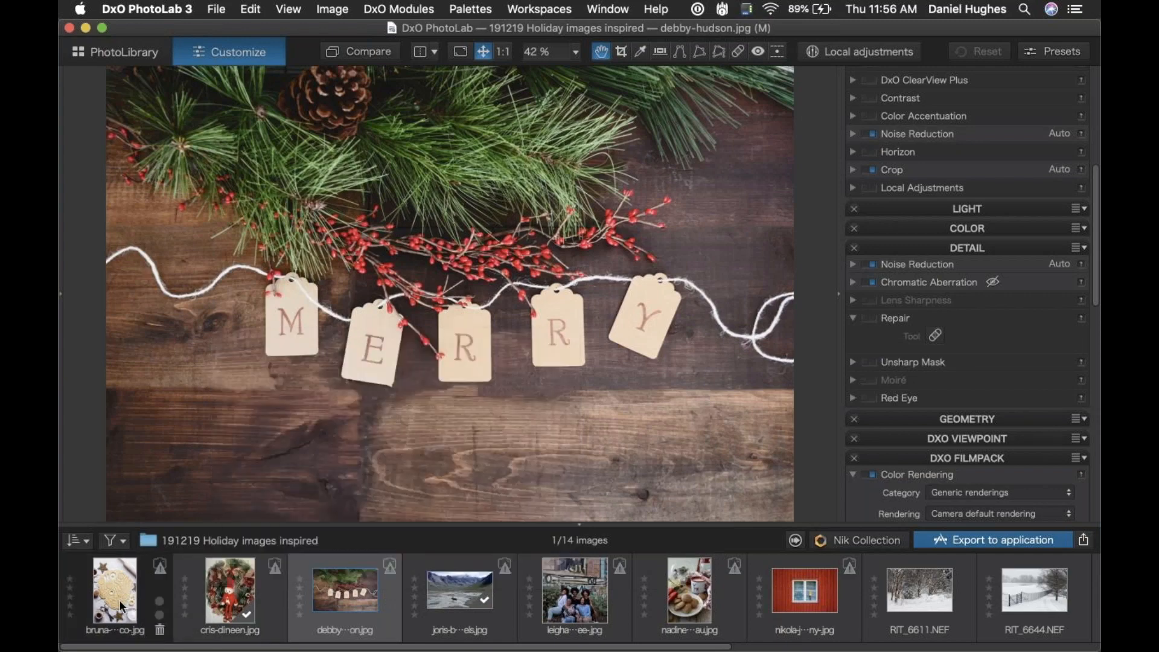
left_click(118, 600)
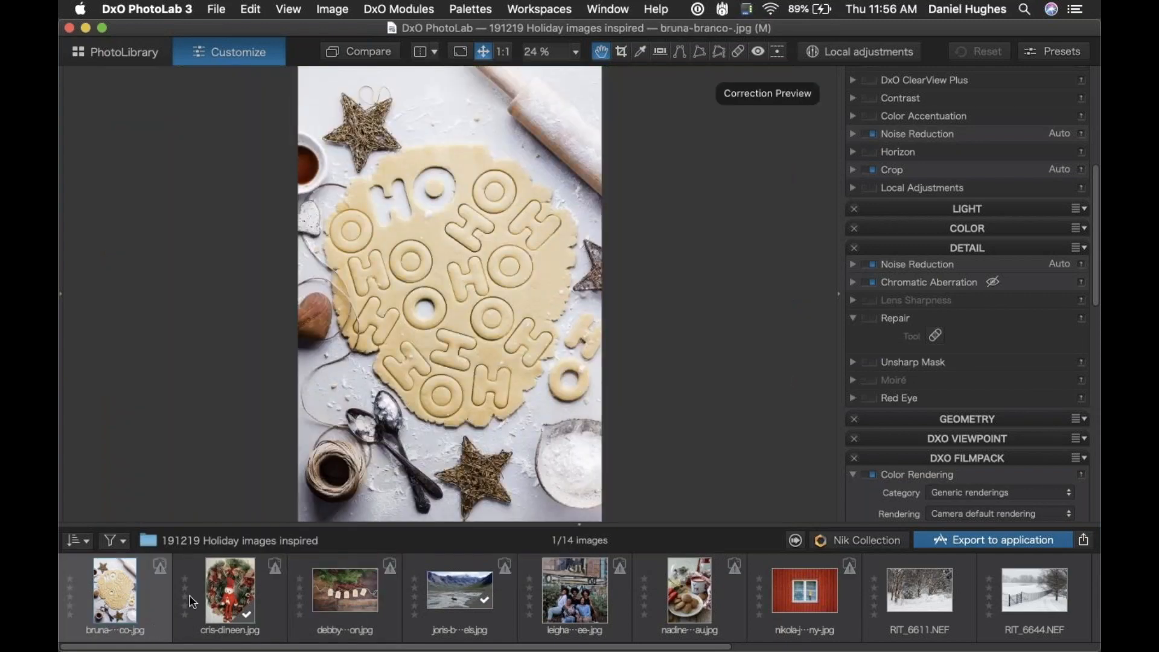
mouse_move(212, 604)
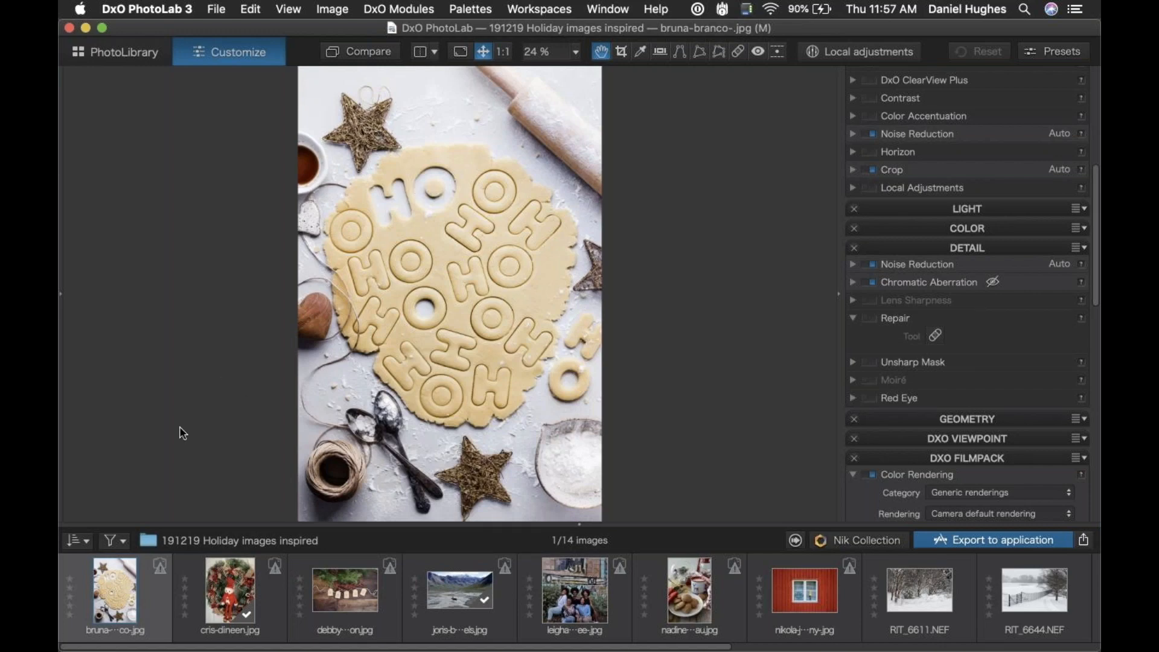
left_click(232, 597)
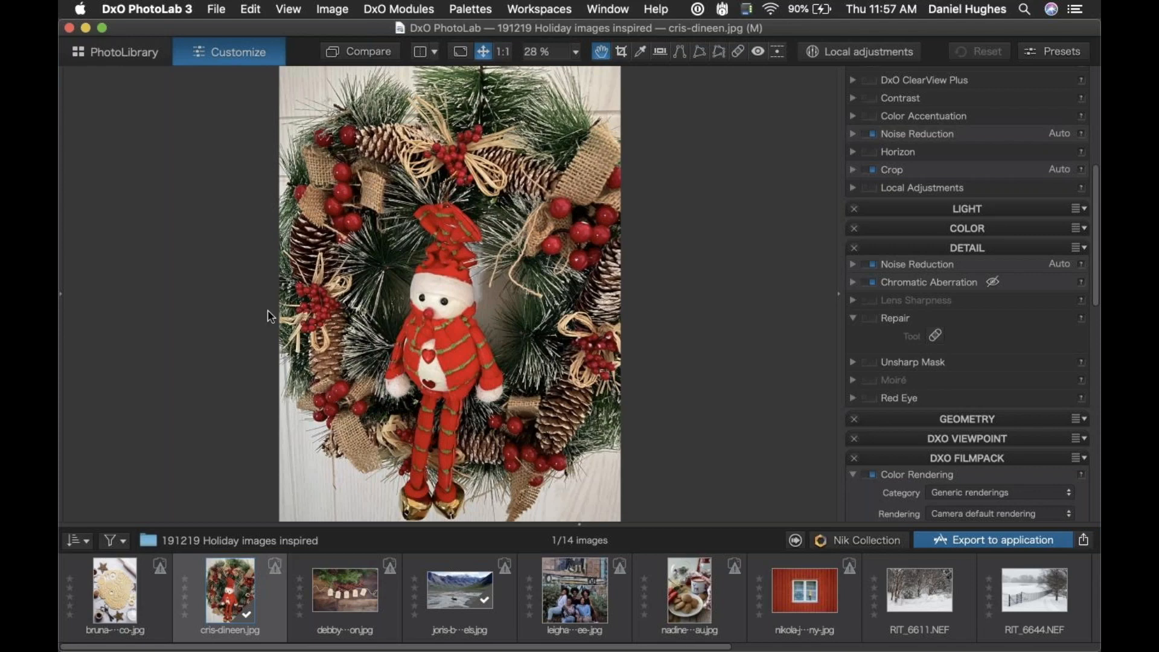
Send the wreath photo from the Nik Collection to Analog Efex Pro 2 and enlarge its window to full screen
left_click(846, 545)
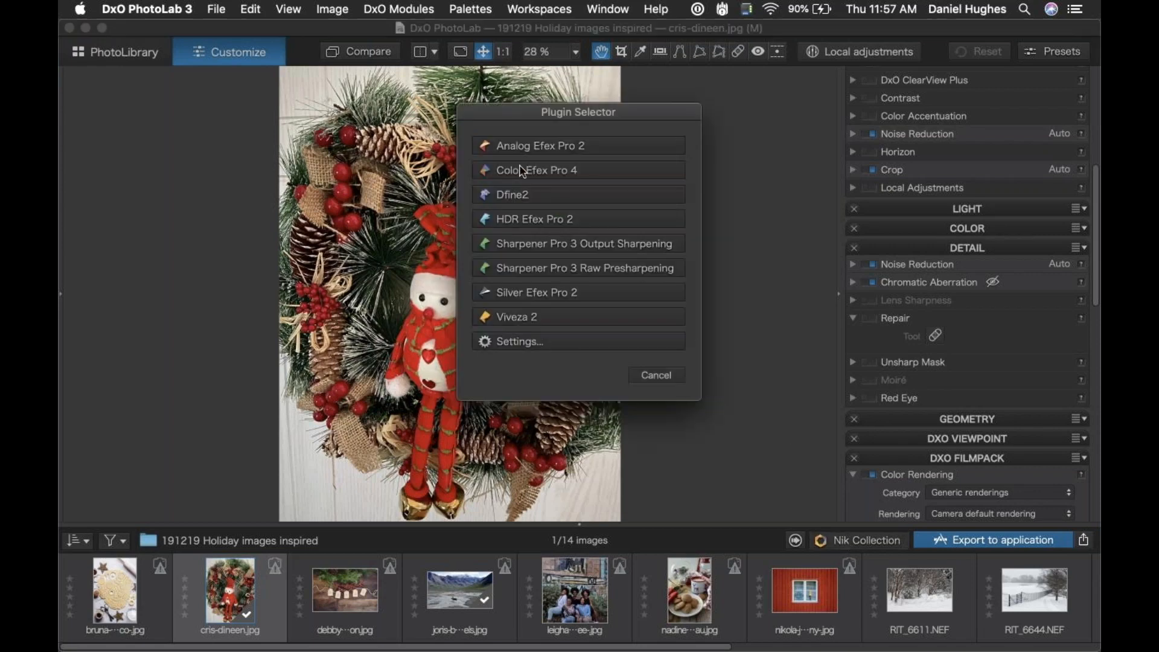
left_click(512, 147)
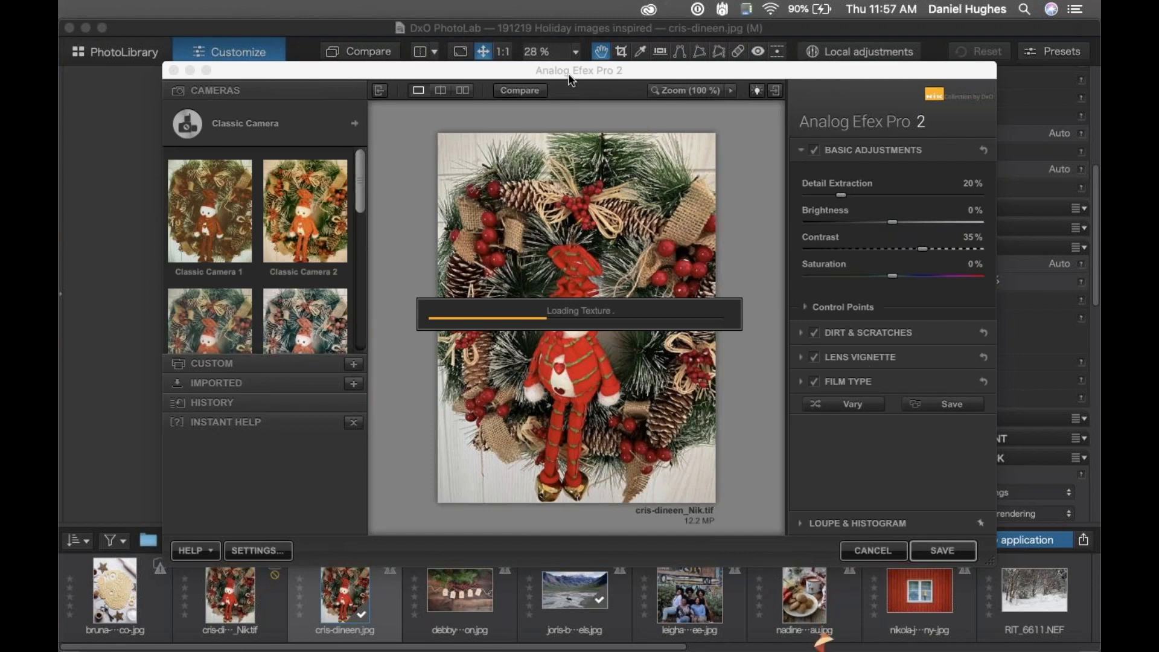
left_click_drag(568, 46, 566, 31)
left_click(207, 32)
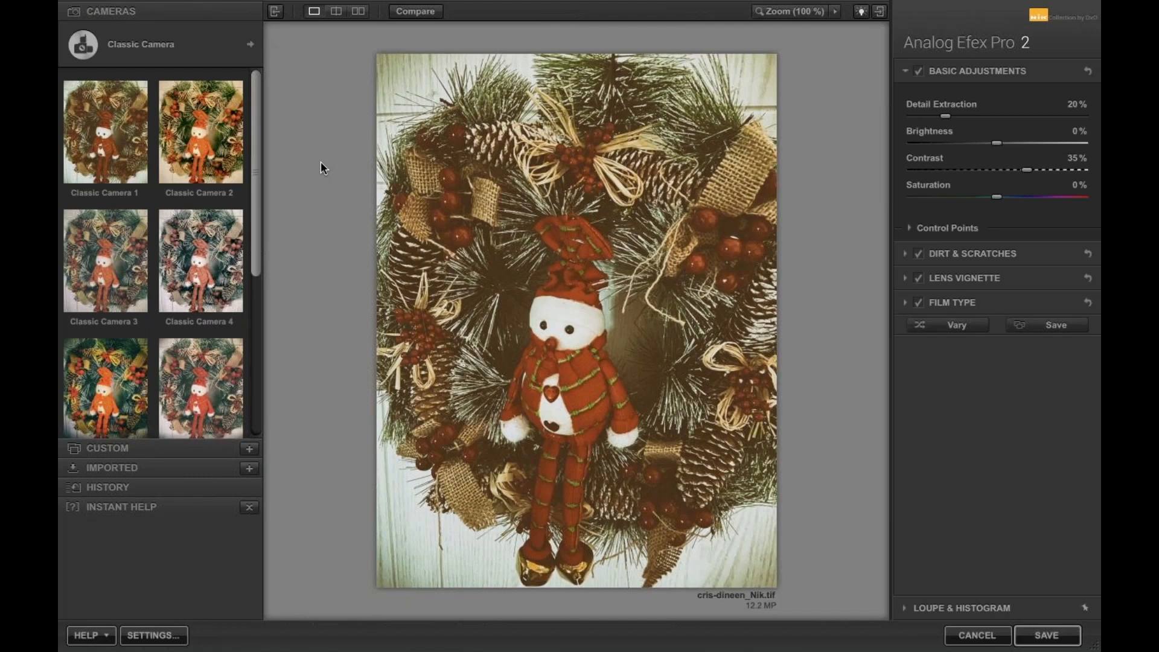
Examine the available tools and tool combinations, and browse the Classic Camera presets
left_click(251, 47)
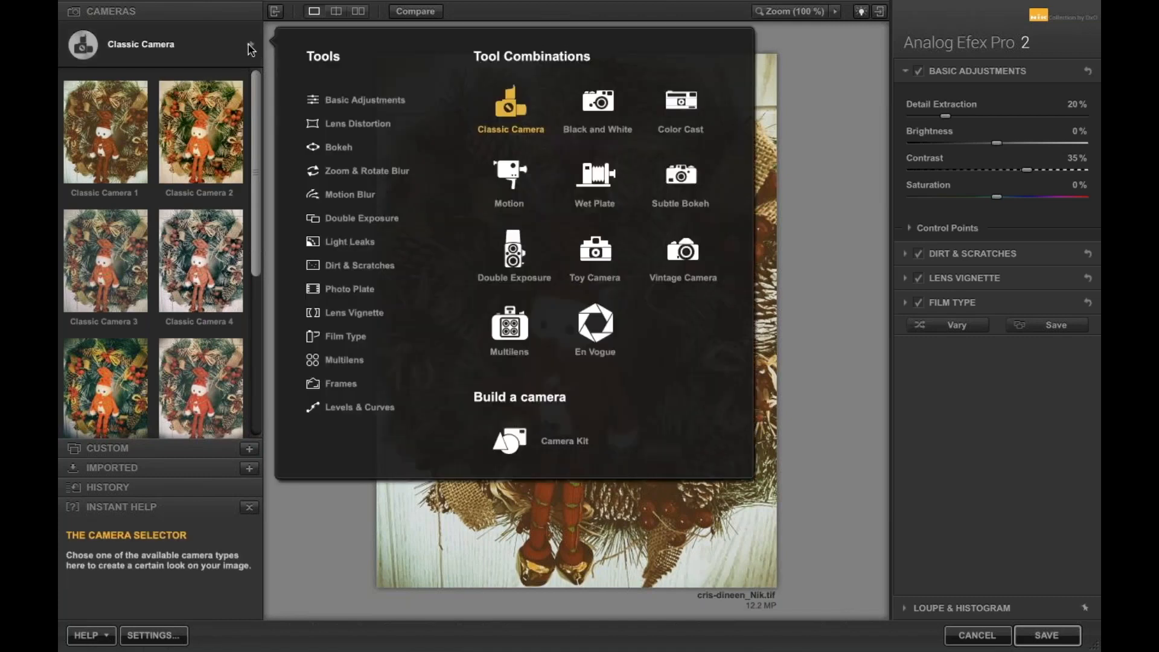
left_click(251, 47)
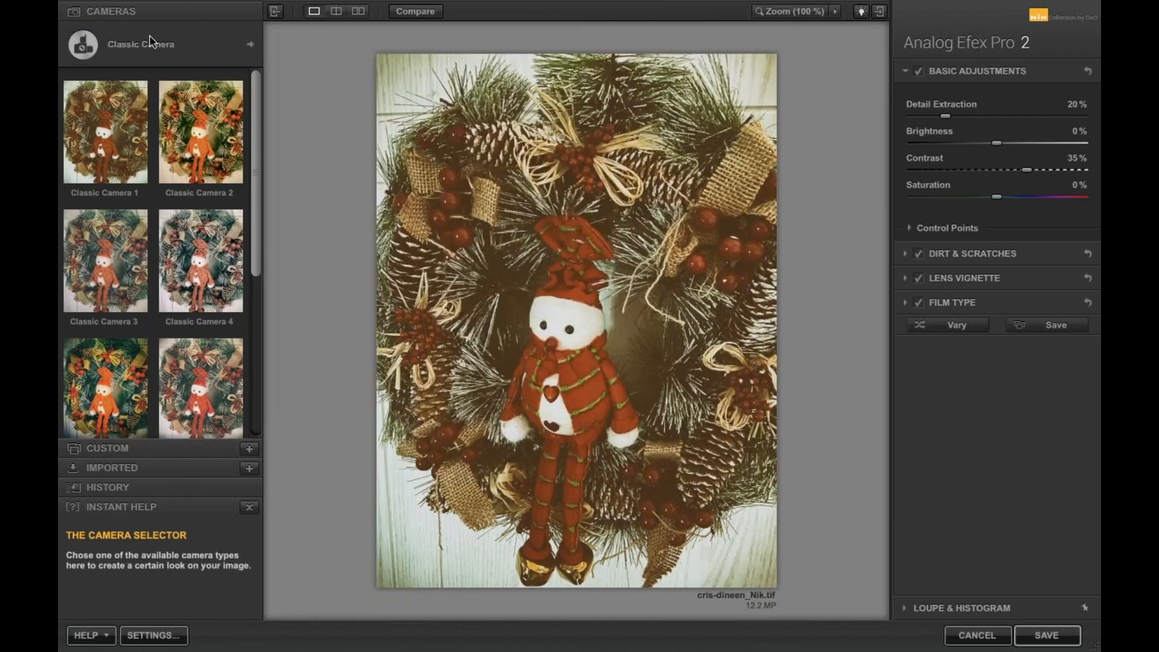
left_click(251, 47)
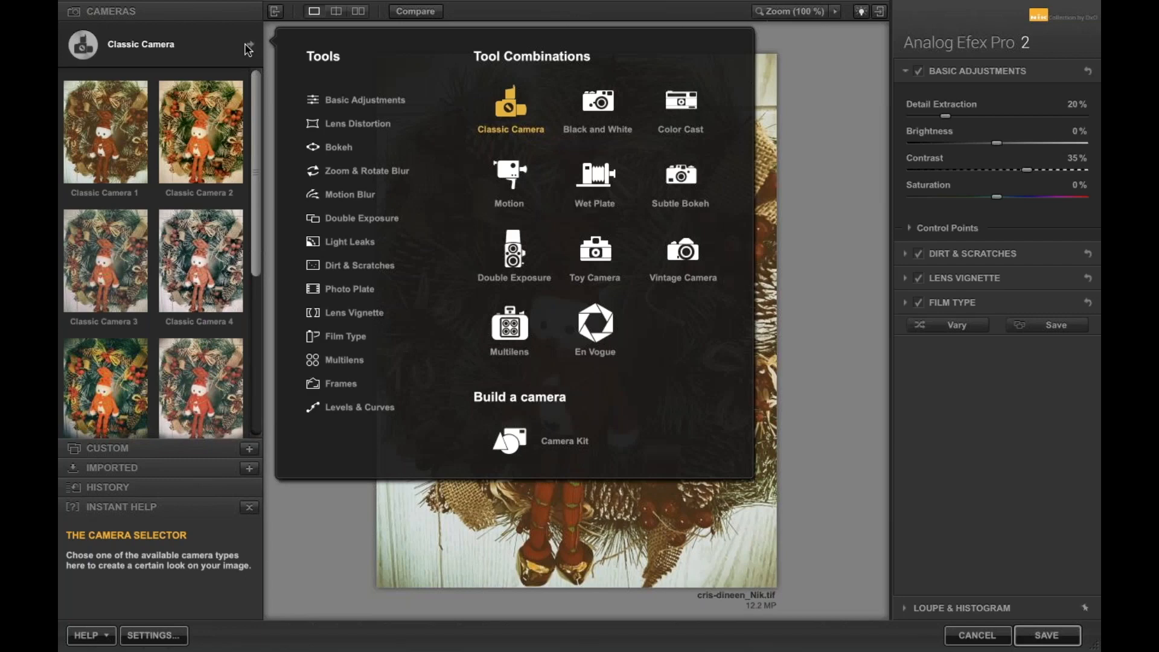
left_click(163, 47)
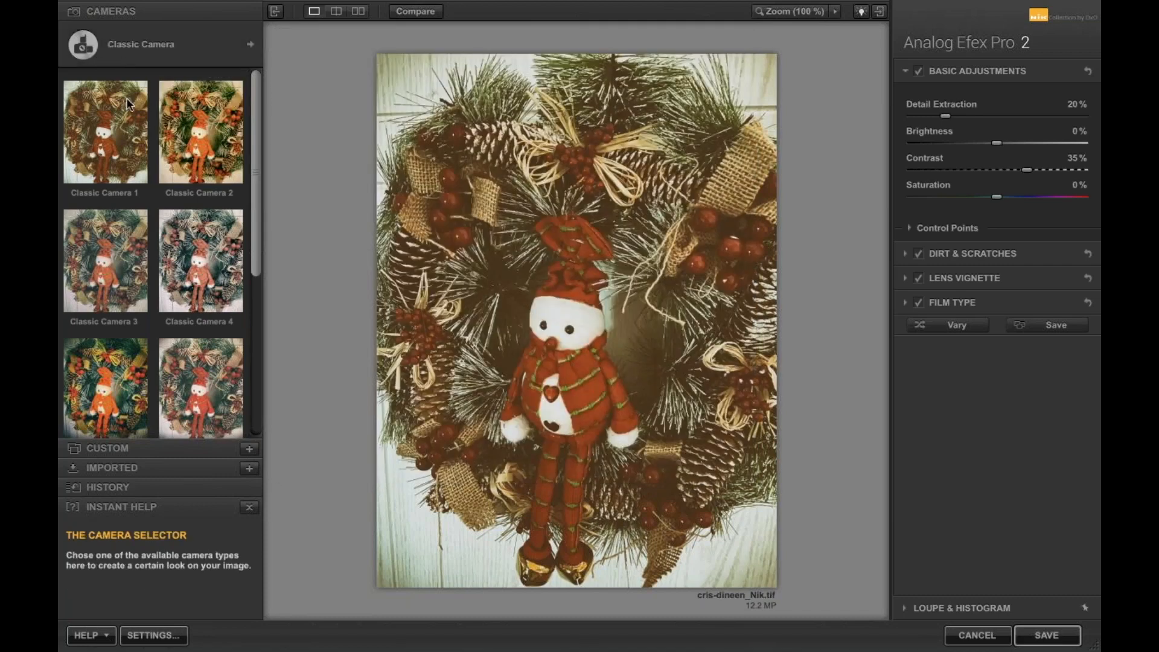
scroll(210, 207, "down", 1)
scroll(208, 203, "down", 5)
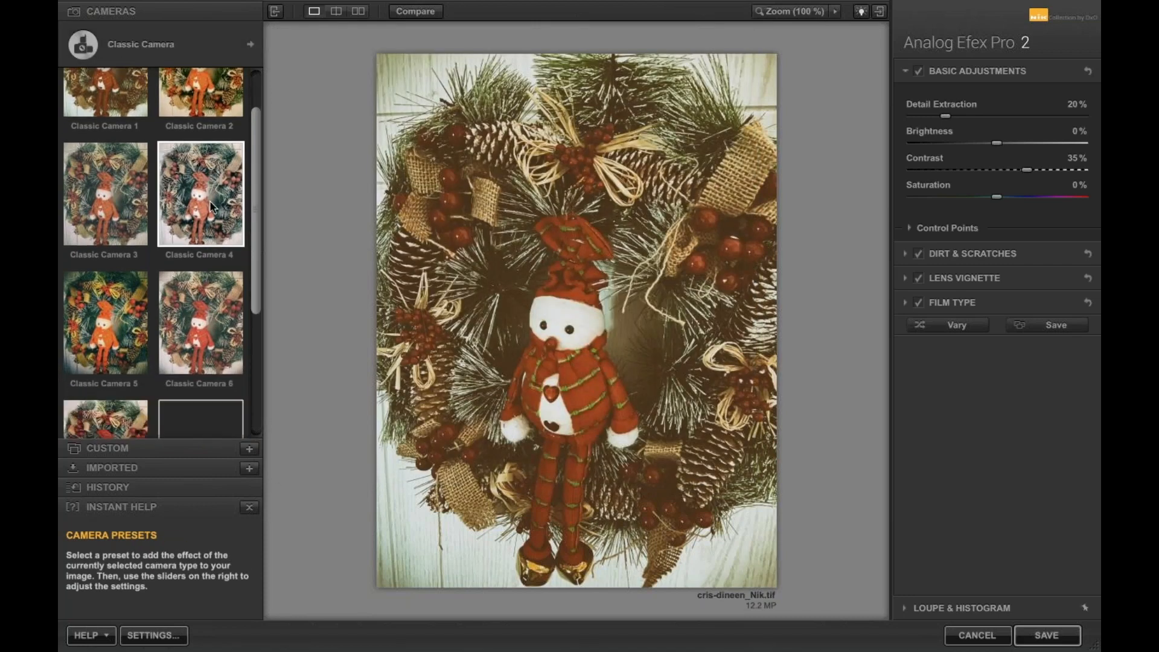
Switch to the En Vogue camera and apply the Double Exposure Streaked 4 preset to the wreath photo
left_click(138, 48)
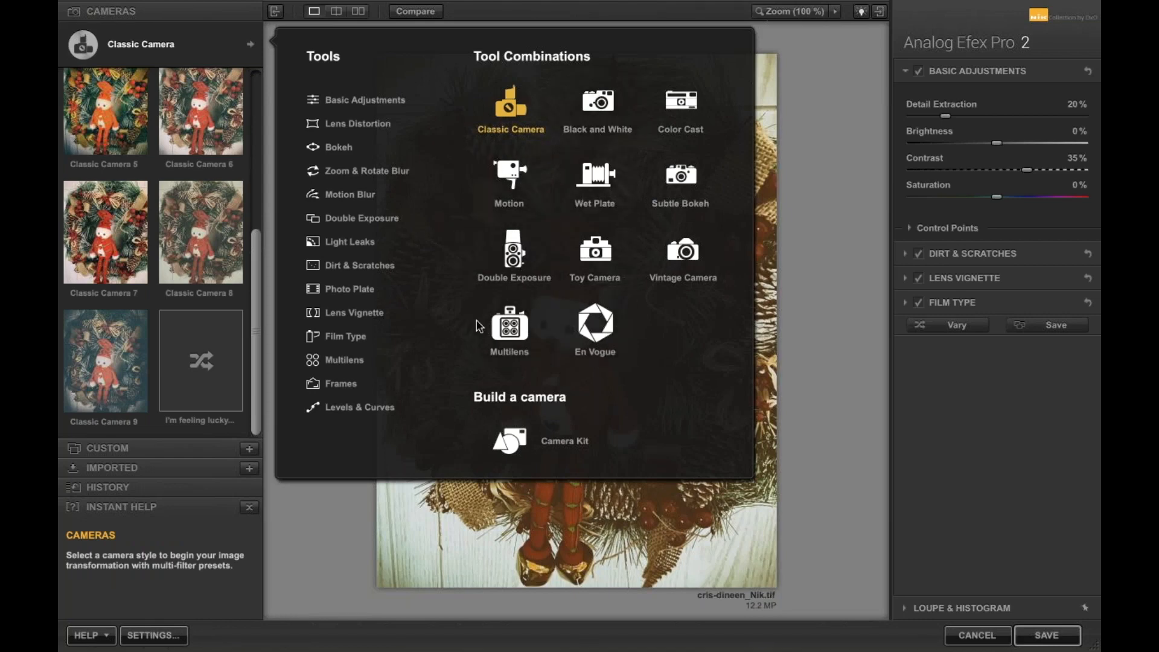
left_click(597, 336)
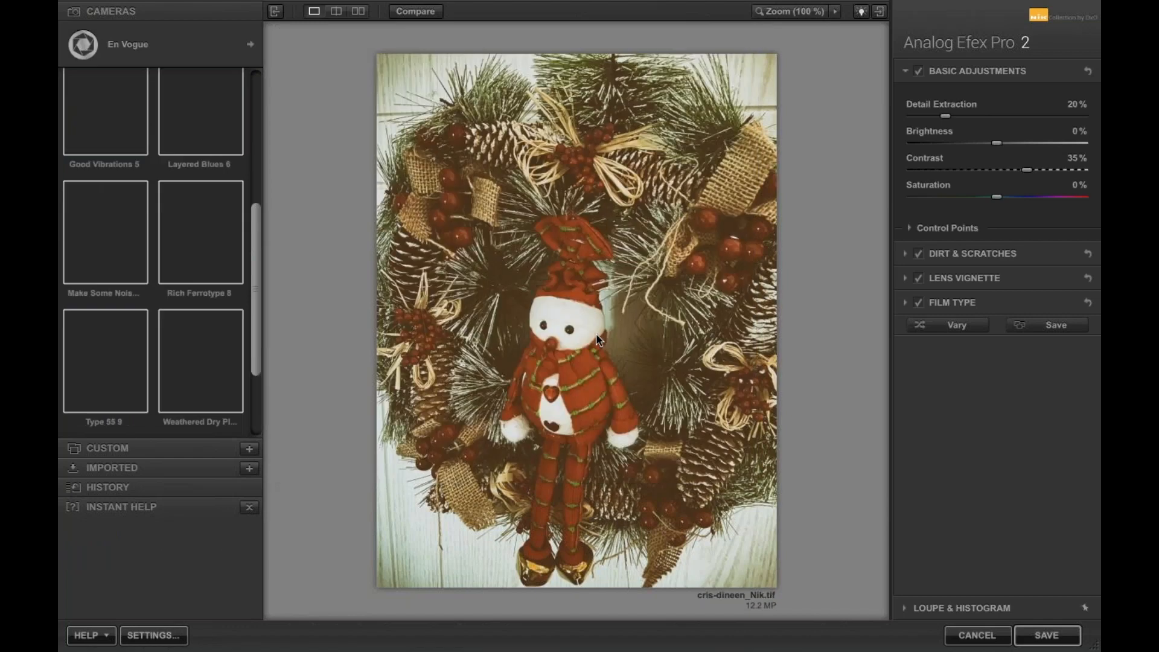
left_click_drag(255, 269, 251, 128)
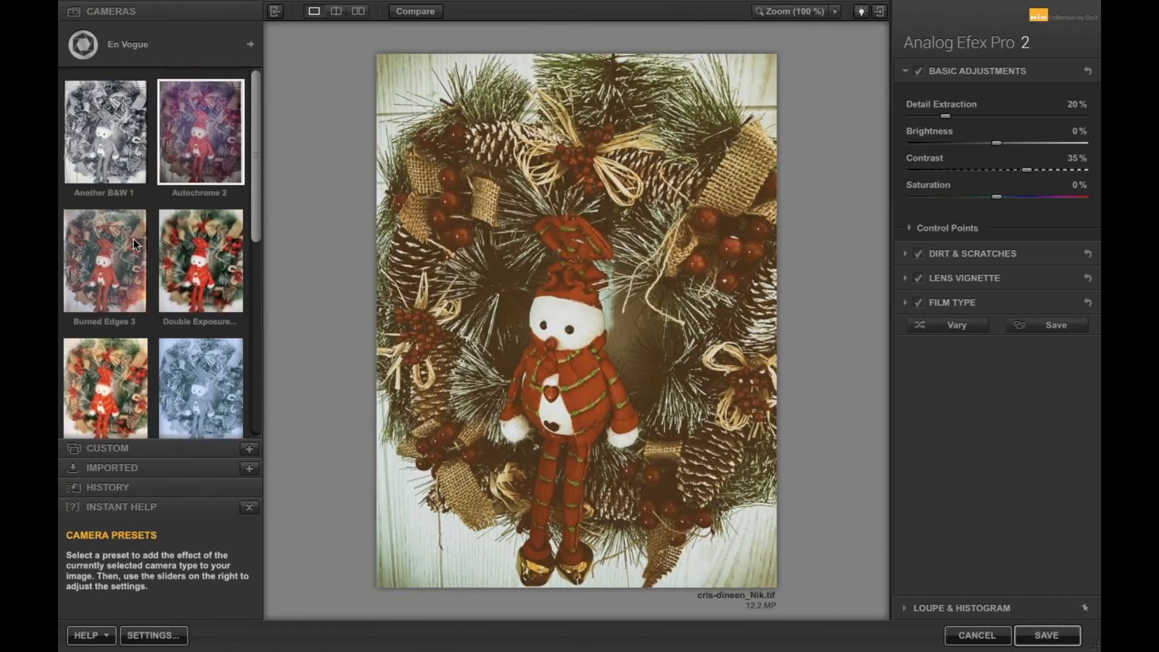
left_click(189, 251)
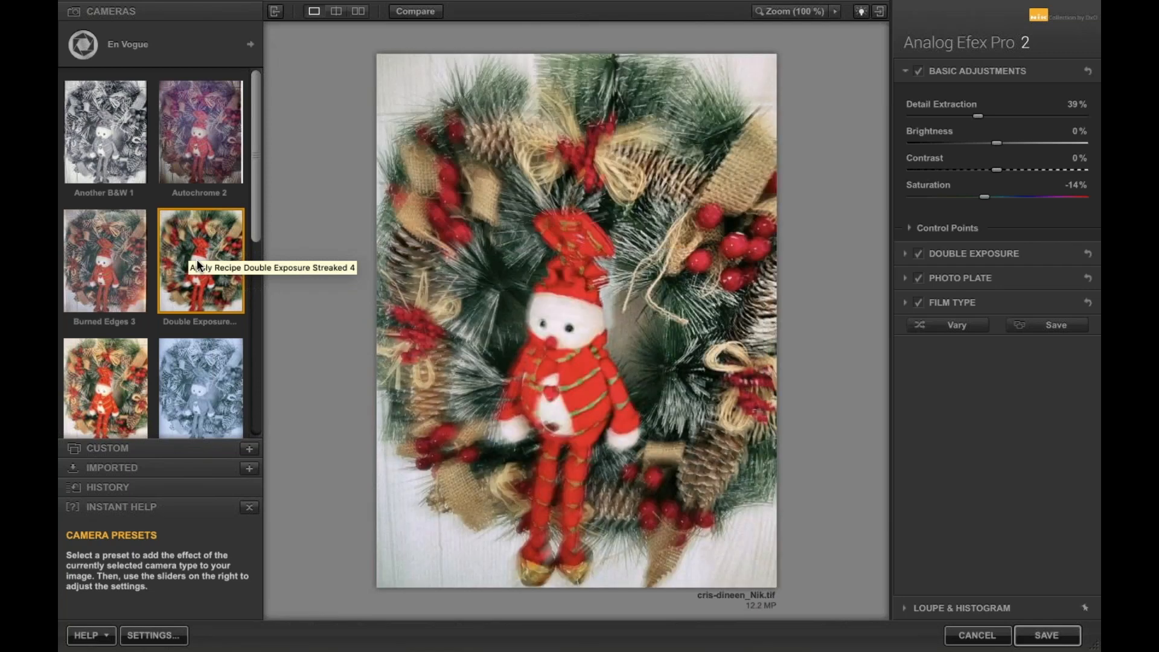
Switch to the Camera Kit to view its filter list and return to the En Vogue camera
left_click(104, 43)
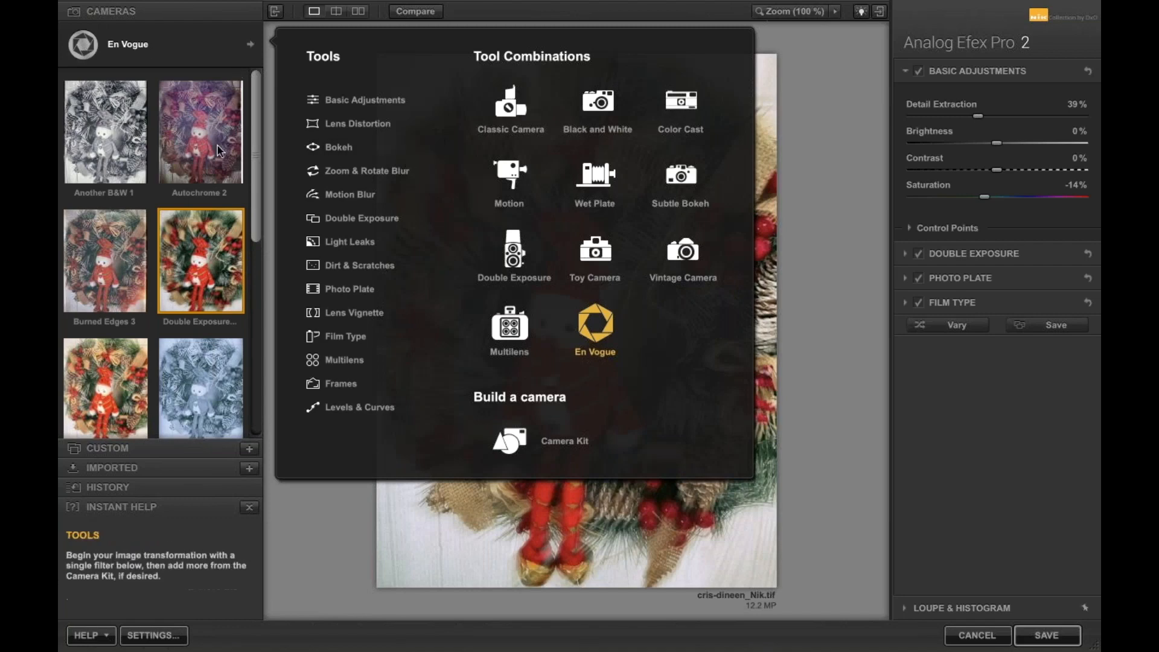
left_click(508, 443)
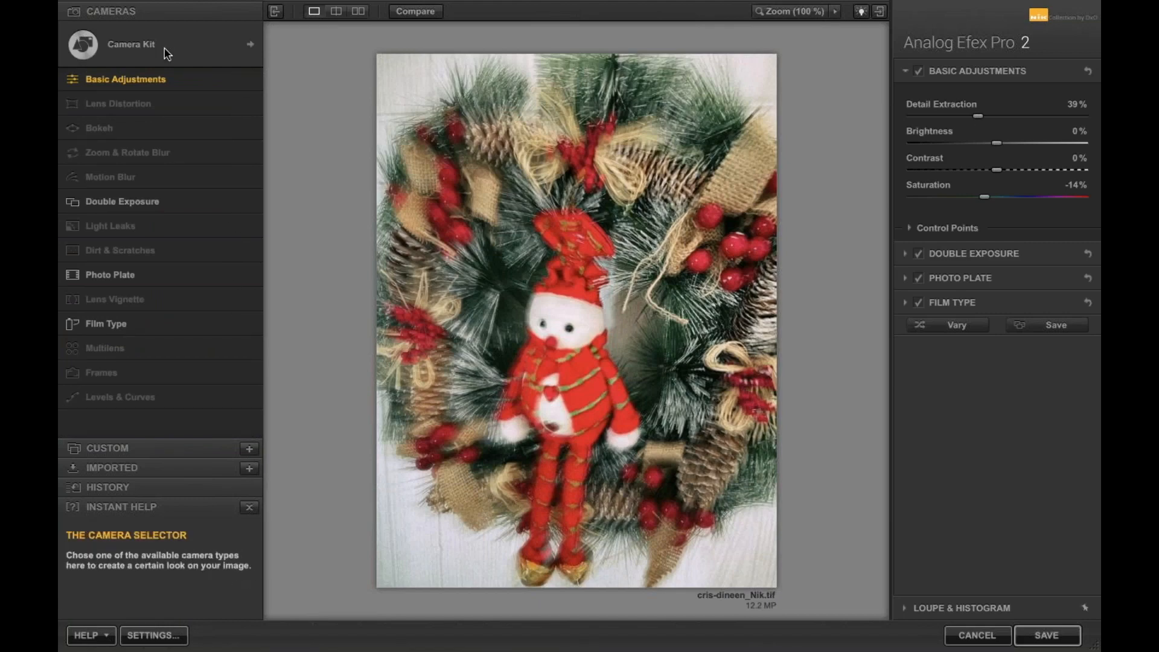
left_click(147, 44)
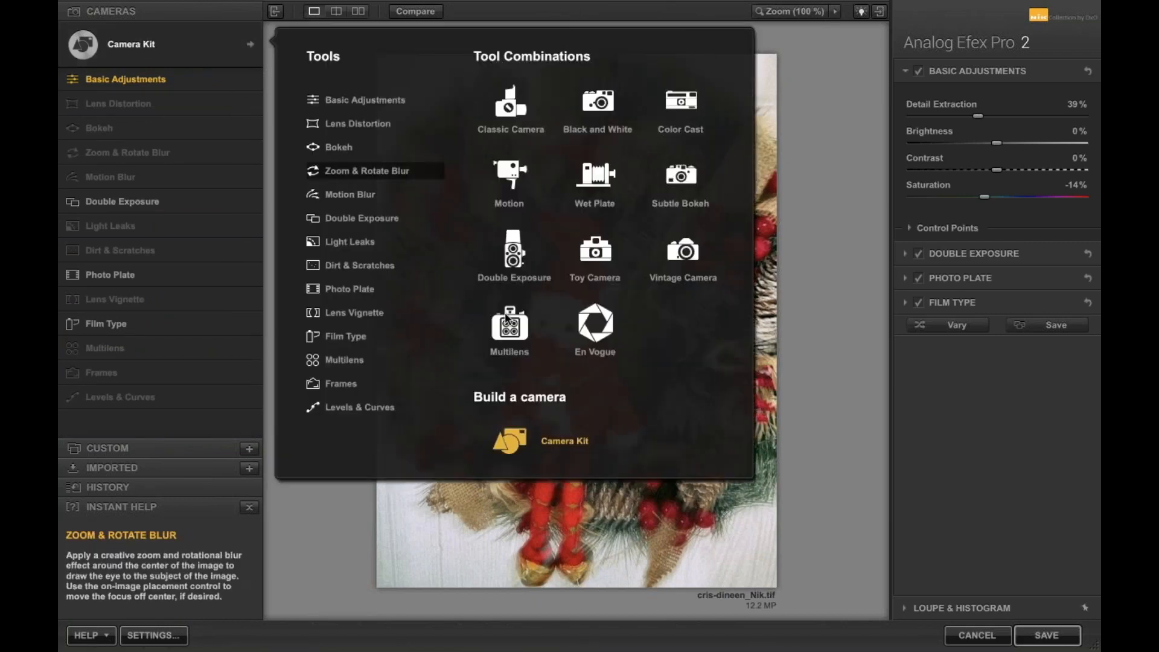
left_click(594, 324)
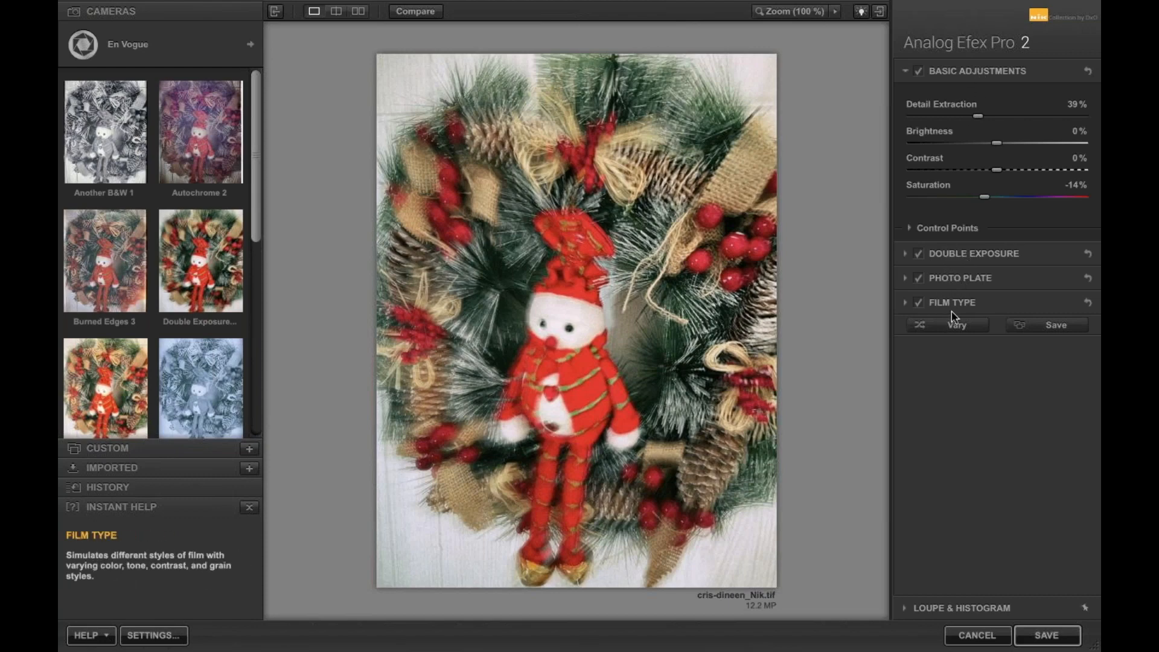
Switch to the Camera Kit and remove the Film Type, Photo Plate and Double Exposure filters
left_click(129, 48)
left_click(588, 506)
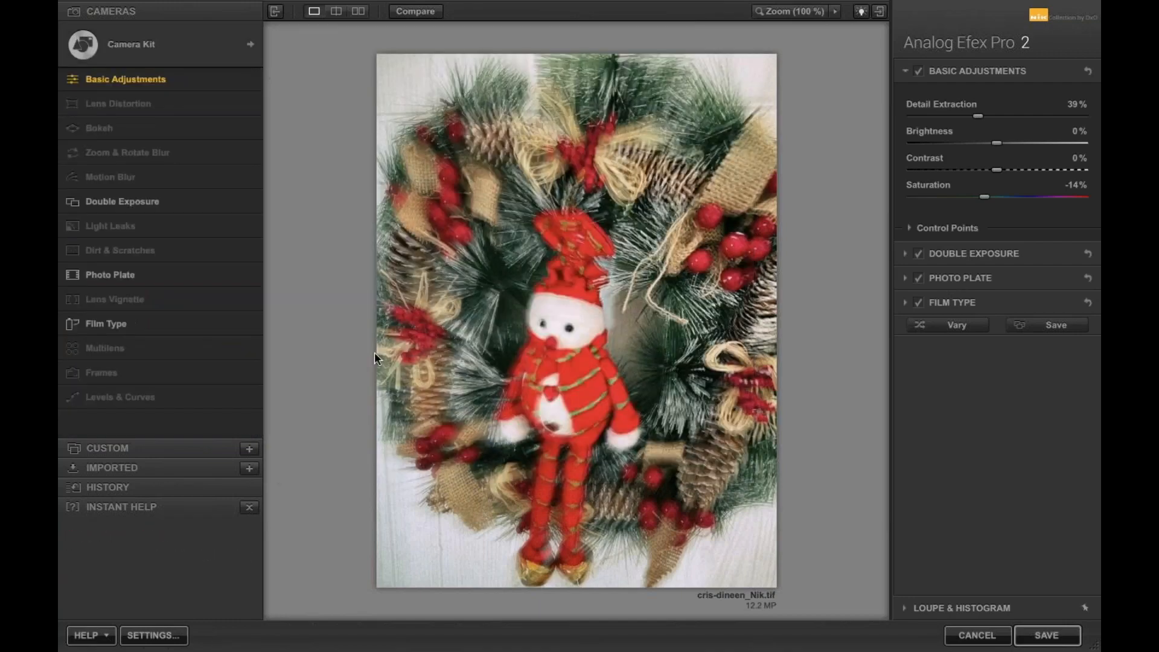
left_click(245, 324)
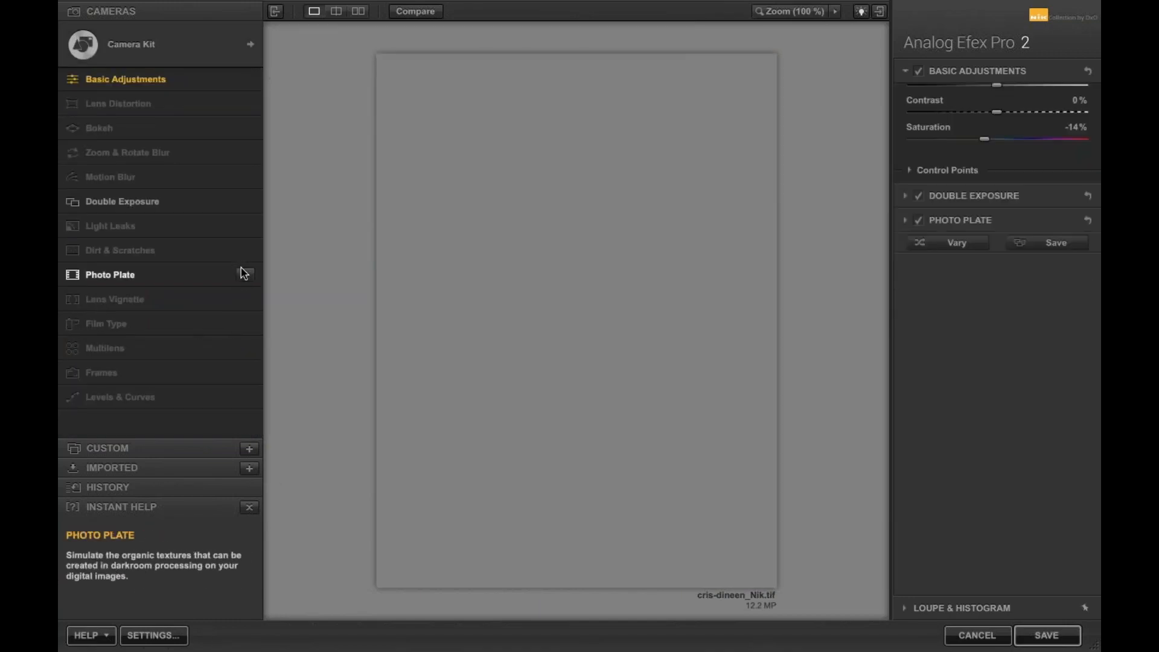
left_click(245, 277)
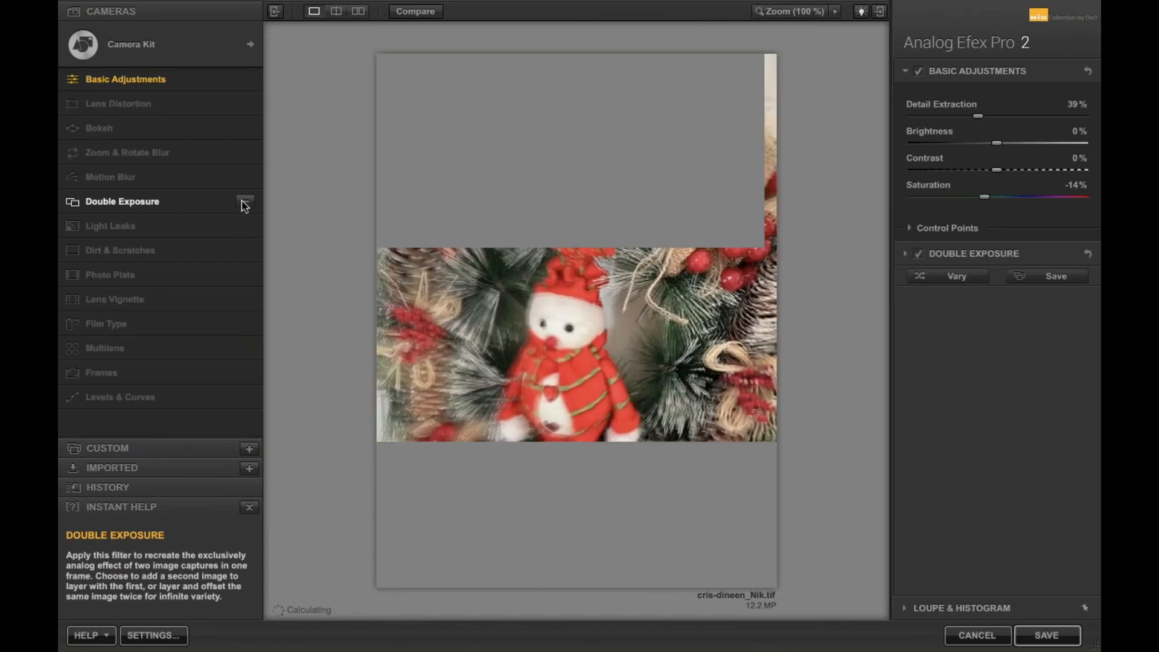
left_click(245, 203)
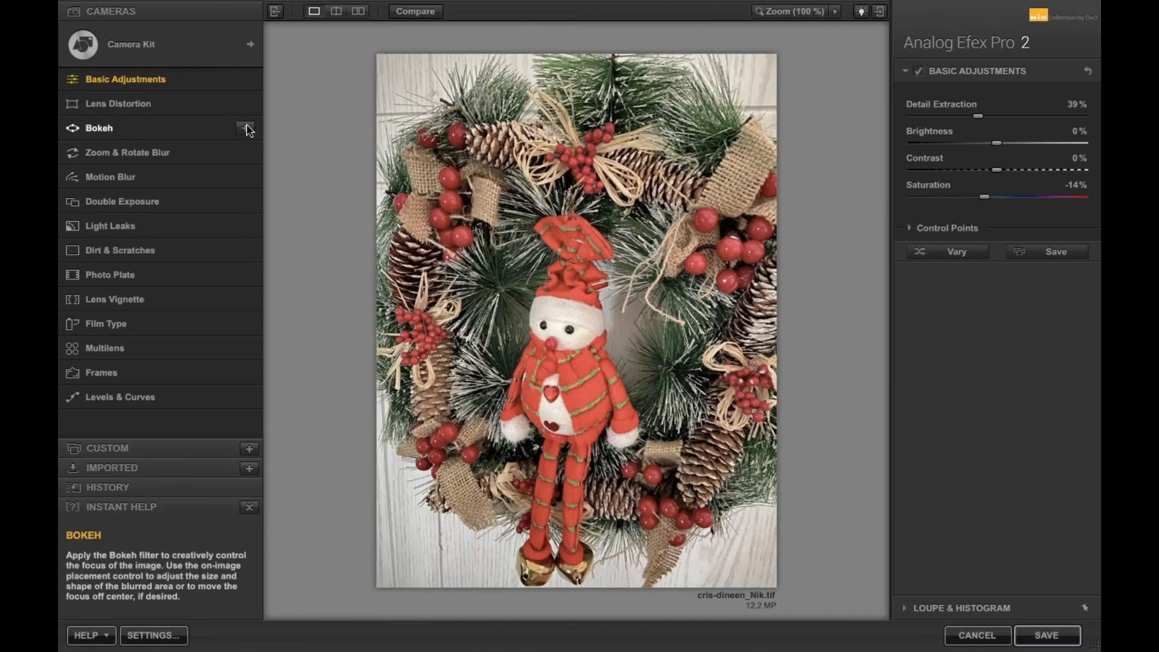
Replace the Basic Adjustments filter with Bokeh, Light Leaks, Lens Vignette and Frames in the Camera Kit
left_click(247, 129)
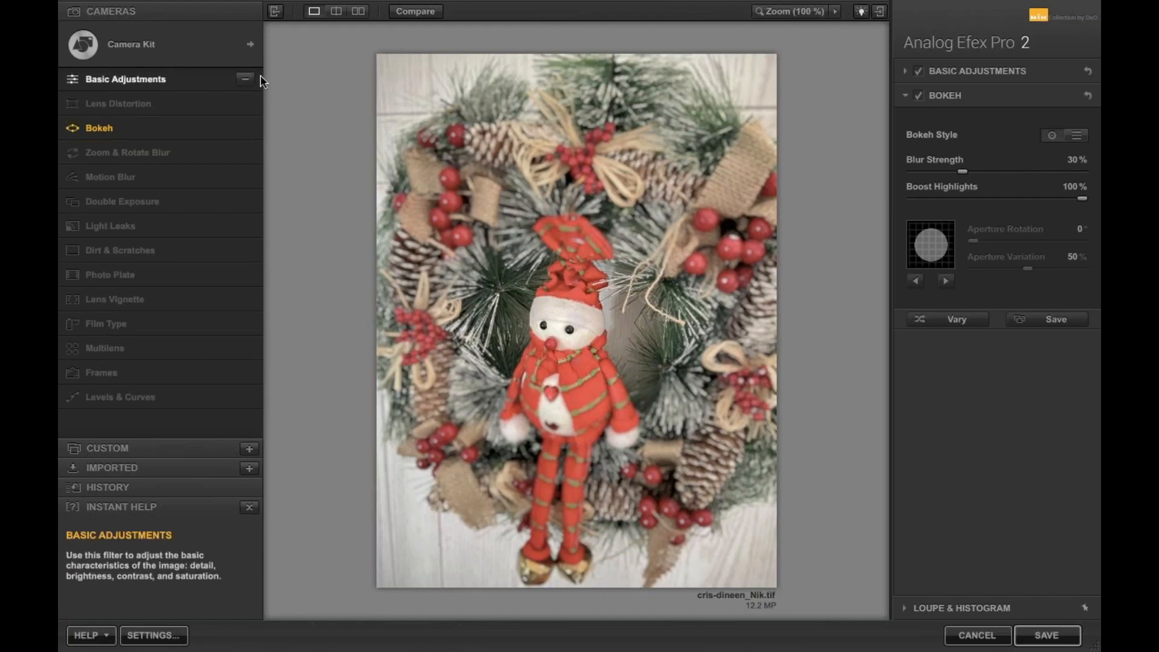
left_click(245, 79)
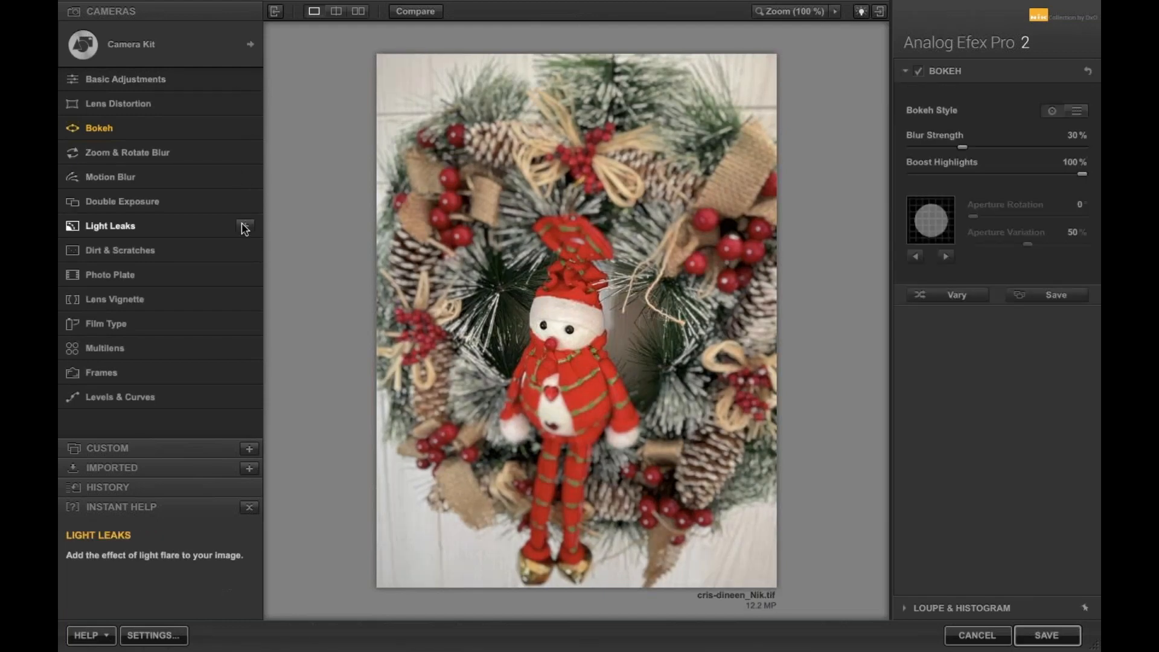
left_click(246, 225)
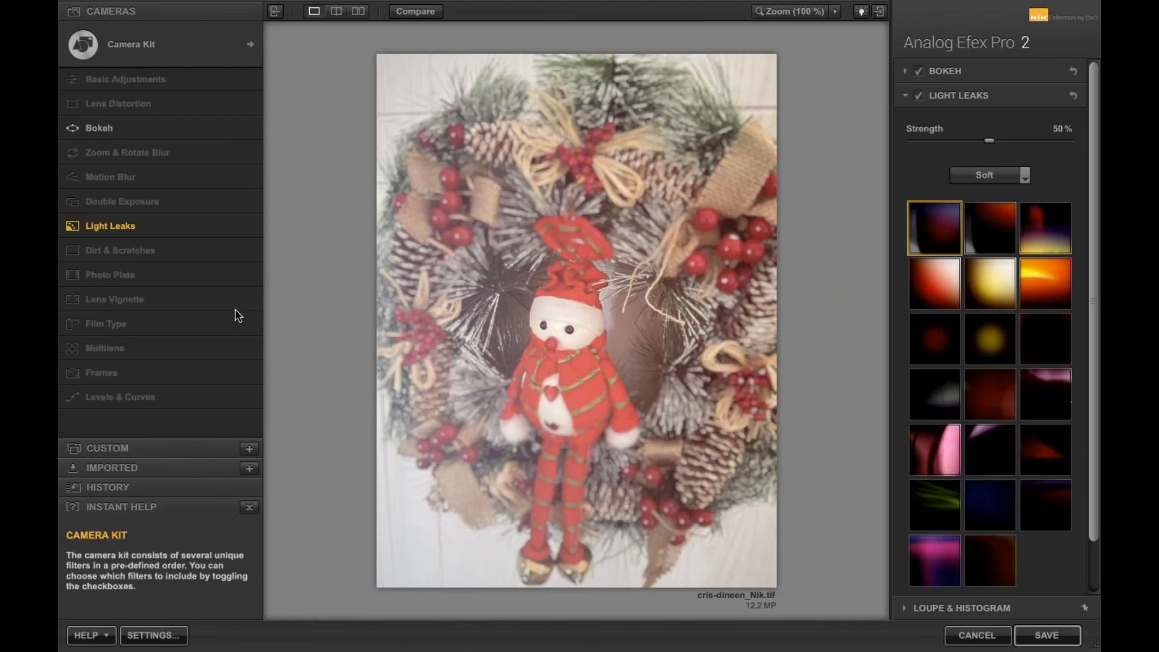
left_click(245, 300)
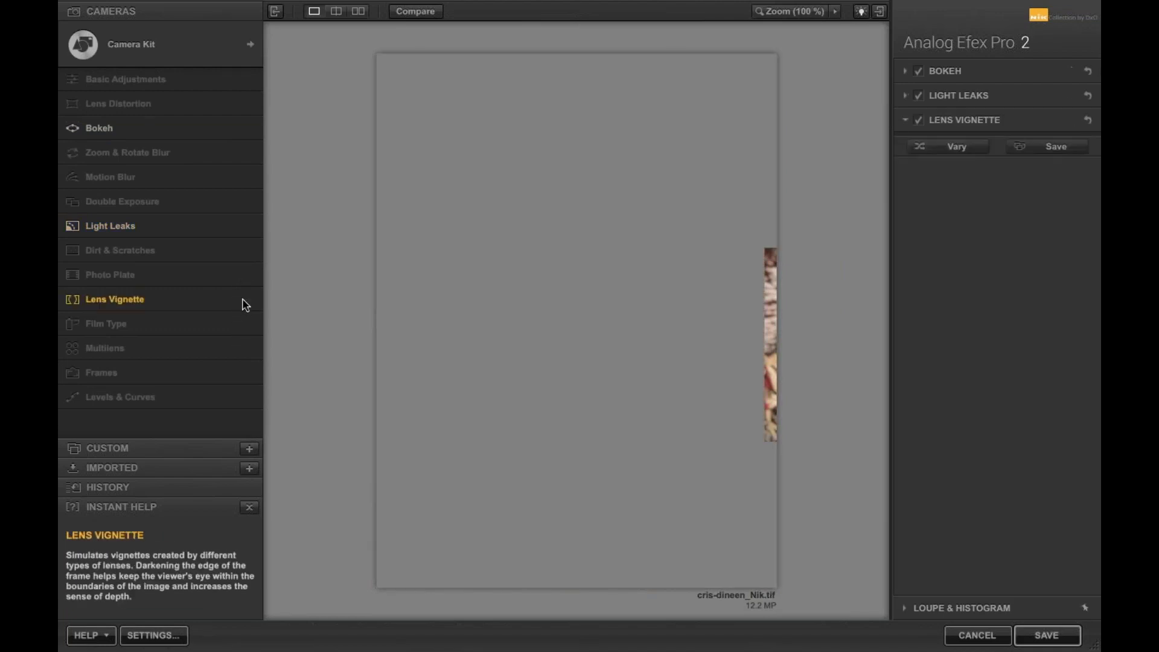
left_click(244, 374)
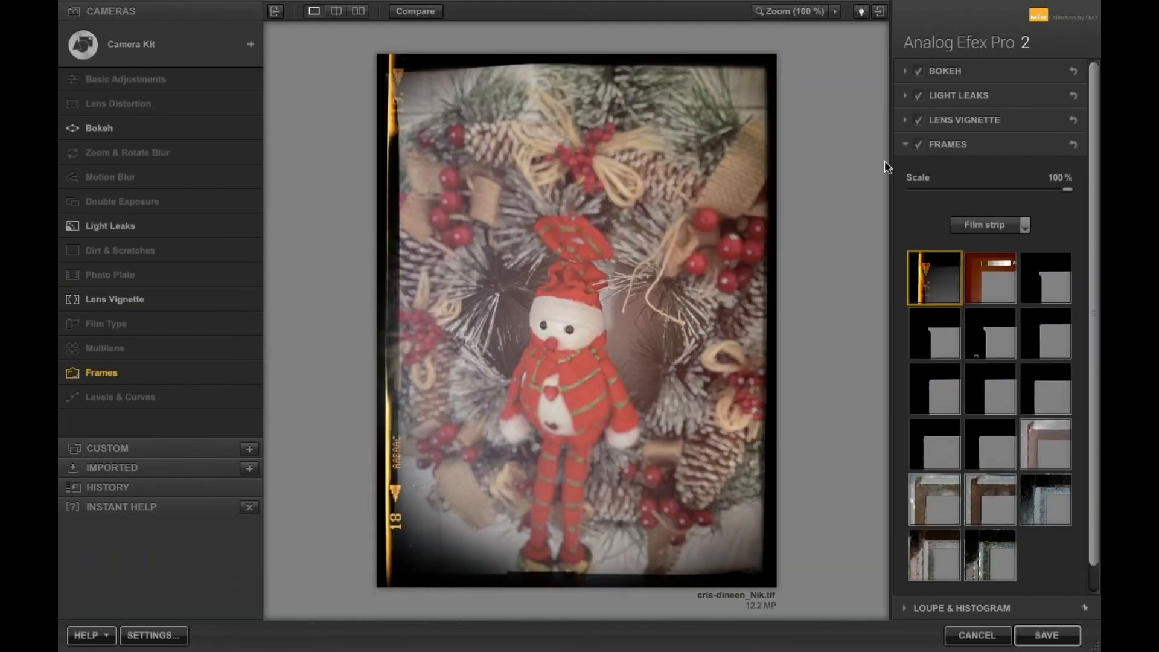
Turn off the Frames, Lens Vignette and Light Leaks filters, leaving Bokeh enabled
left_click(917, 144)
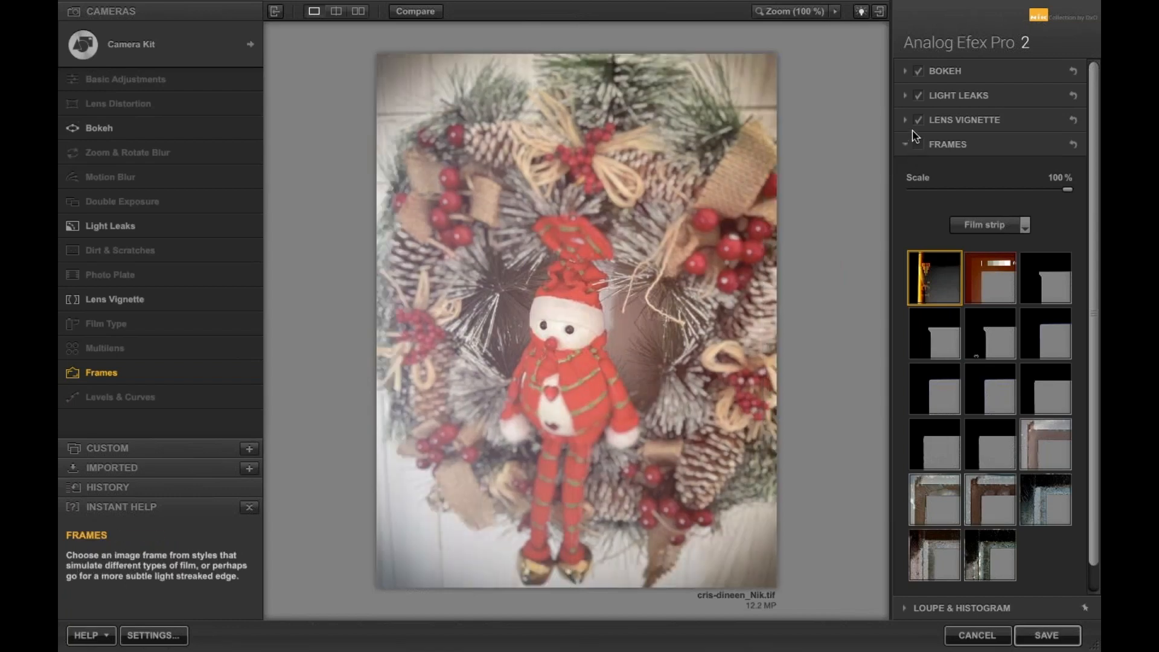
left_click(917, 119)
left_click(918, 96)
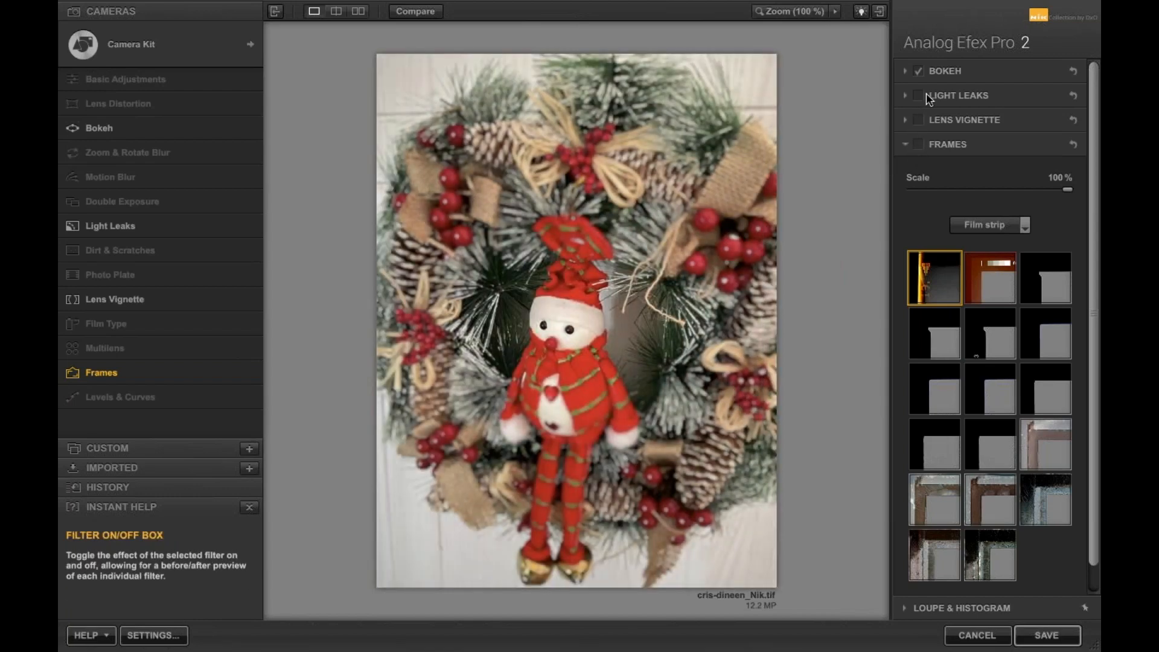
Center the Bokeh focus area on the doll's body and reshape it into a tall ellipse around the doll
left_click(966, 71)
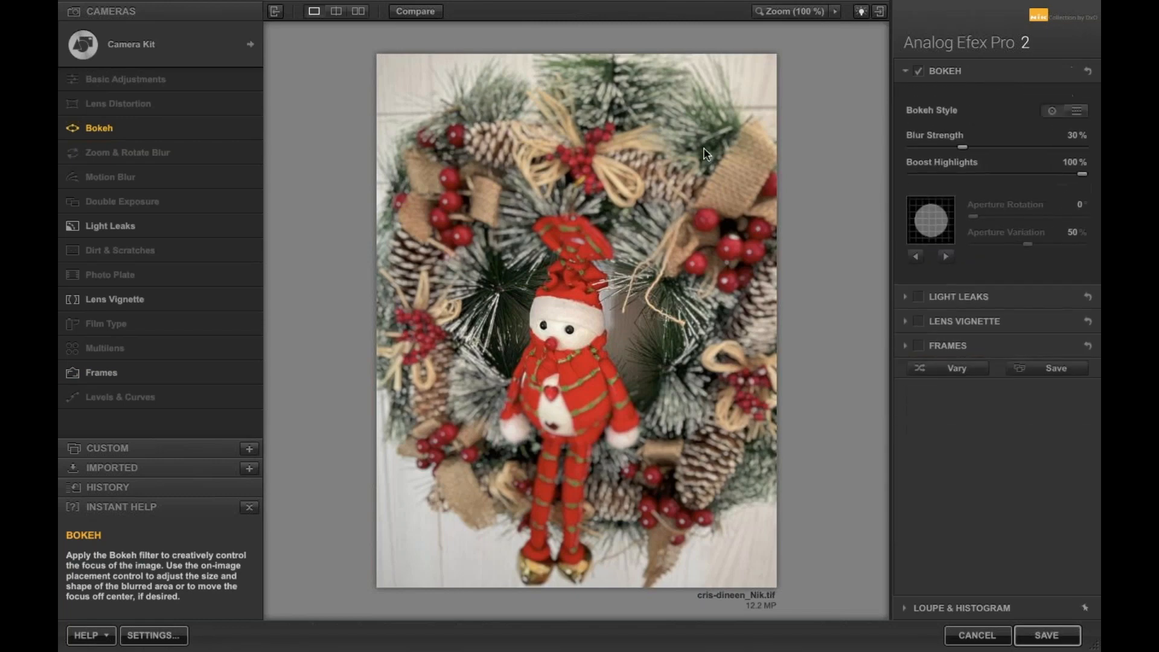
mouse_move(577, 280)
mouse_move(568, 300)
mouse_move(935, 298)
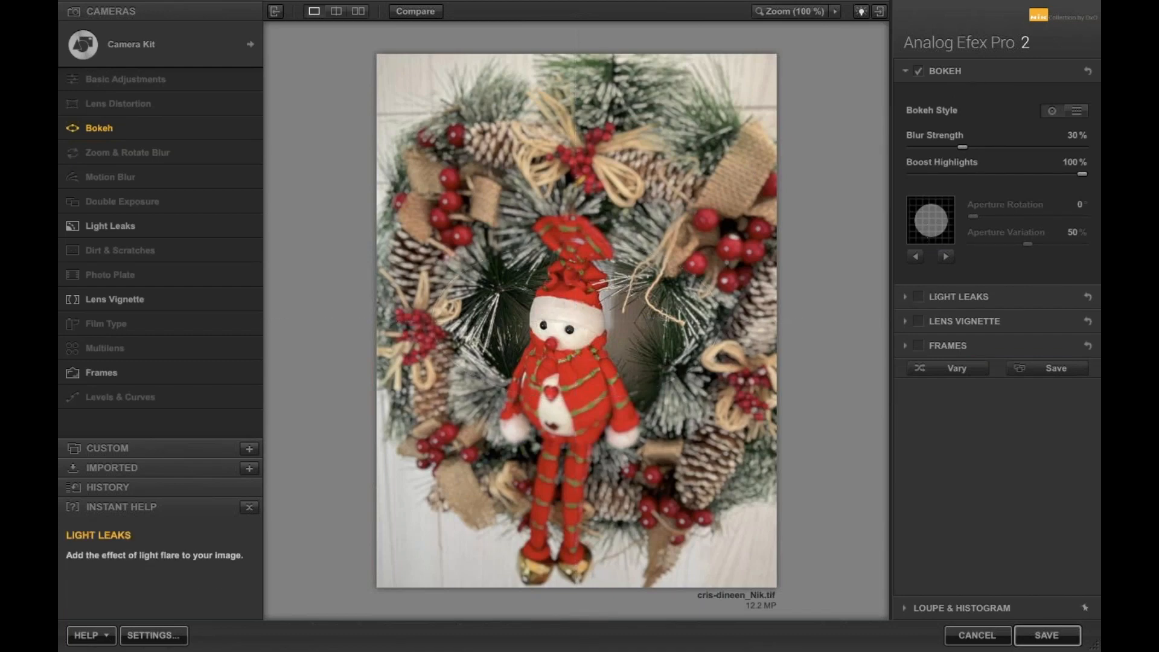
mouse_move(577, 322)
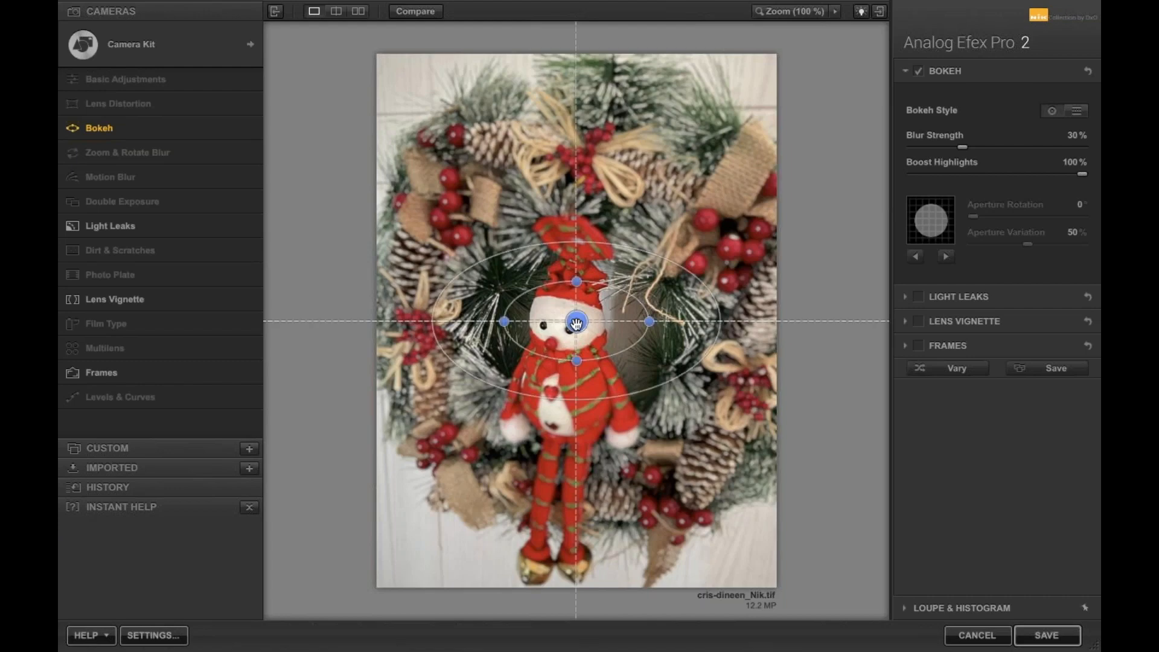
left_click_drag(577, 322, 567, 353)
left_click_drag(566, 309, 571, 155)
left_click_drag(566, 349, 649, 375)
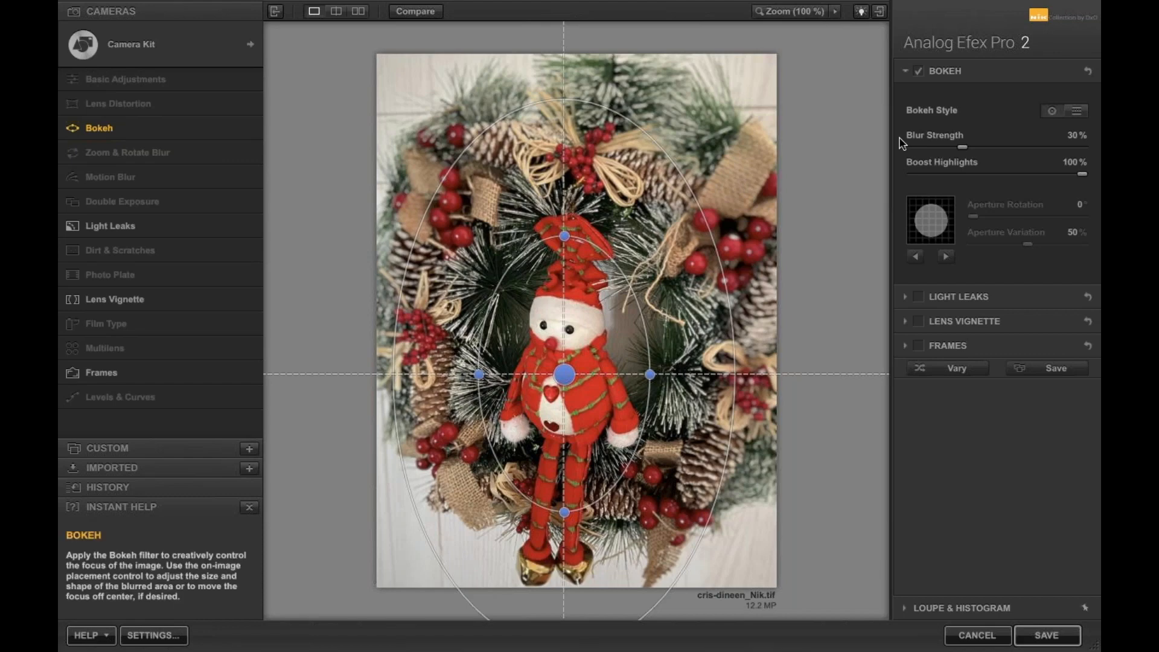
Set the Bokeh Blur Strength to 52% and tilt the focus ellipse slightly clockwise to follow the doll
left_click(964, 146)
mouse_move(1014, 151)
left_mouse_down()
mouse_move(1048, 150)
mouse_move(991, 155)
mouse_move(1003, 151)
left_mouse_up()
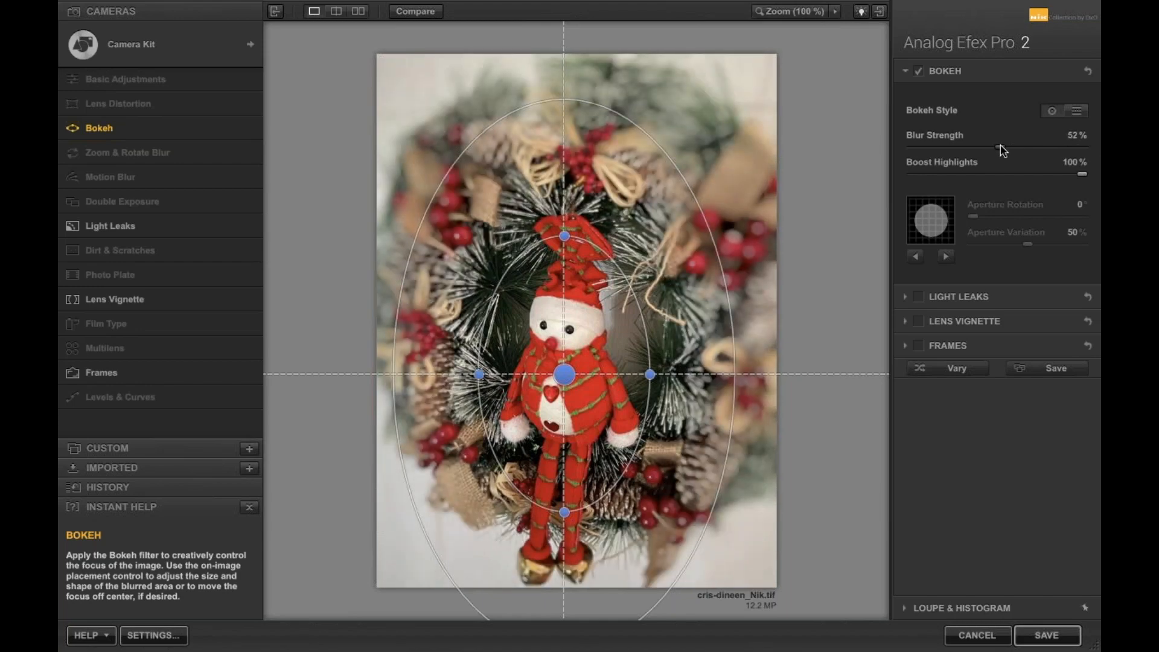
left_click_drag(564, 198, 589, 199)
left_click_drag(563, 366, 563, 380)
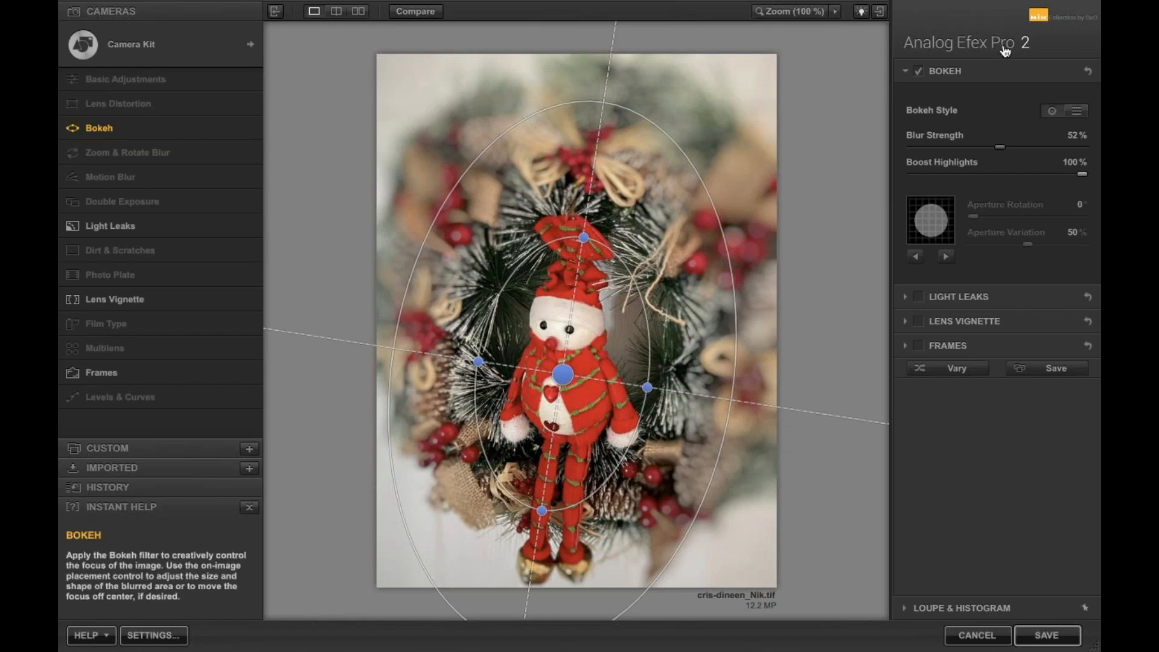
Lower the Bokeh Blur Strength to 0%, then set it to 43% and Boost Highlights to 32%
left_click_drag(1001, 147, 857, 163)
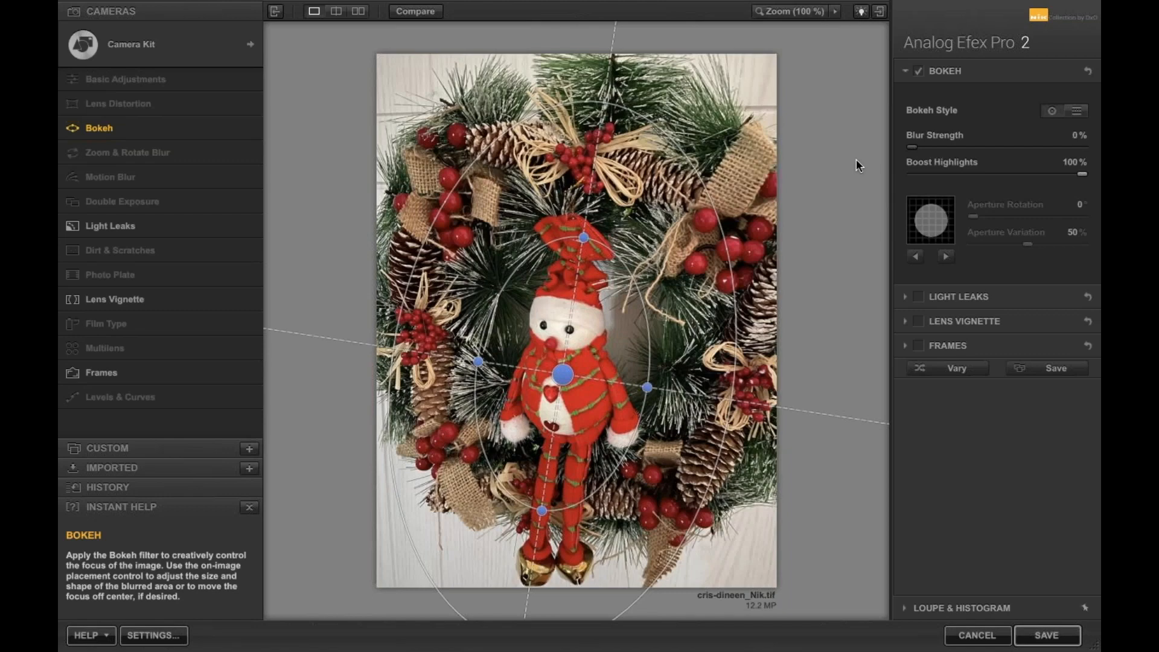
left_click_drag(912, 147, 989, 153)
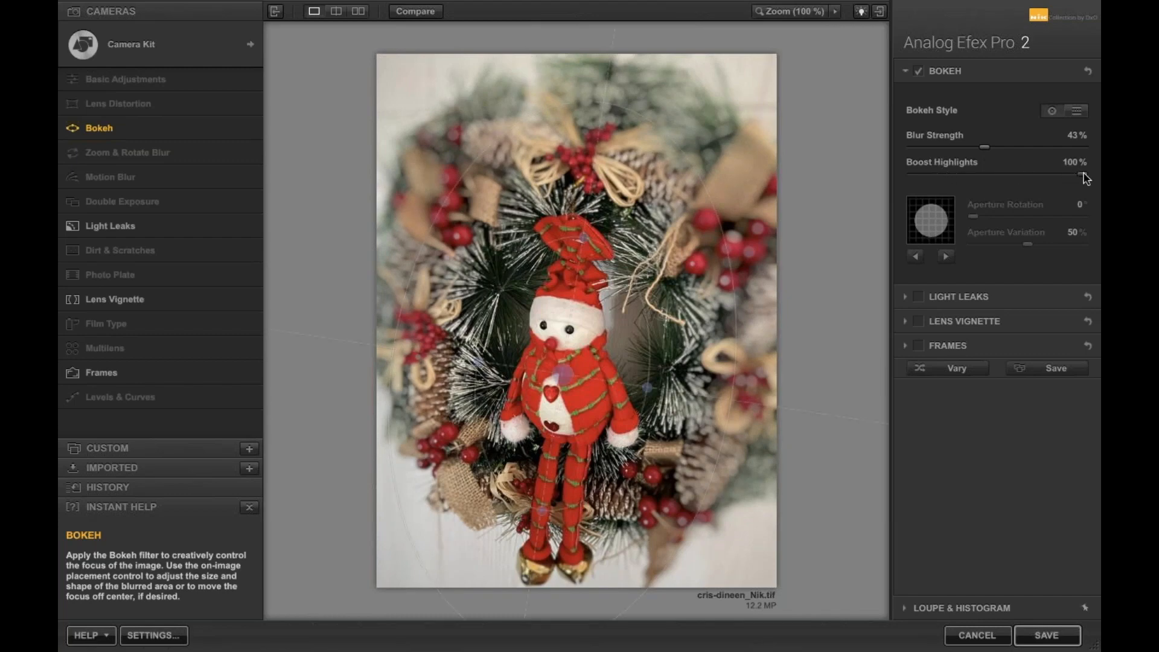
left_click_drag(1084, 177, 979, 176)
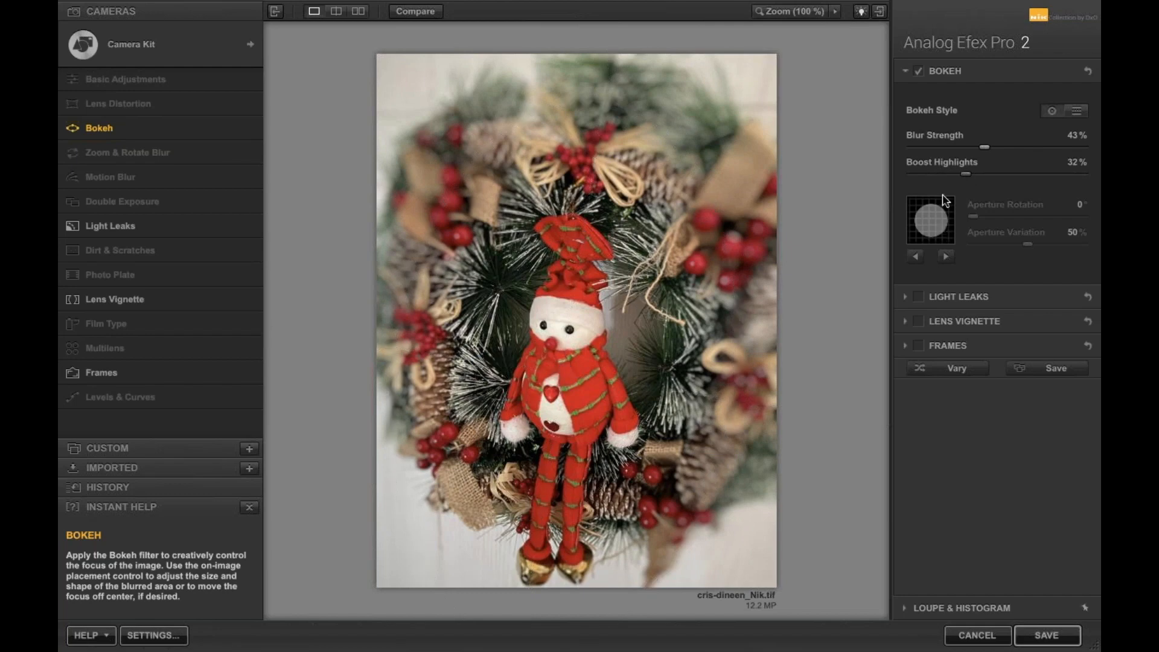
Change the Bokeh aperture shape to a five-pointed star with 240° rotation and compare with the original photo
left_click(915, 257)
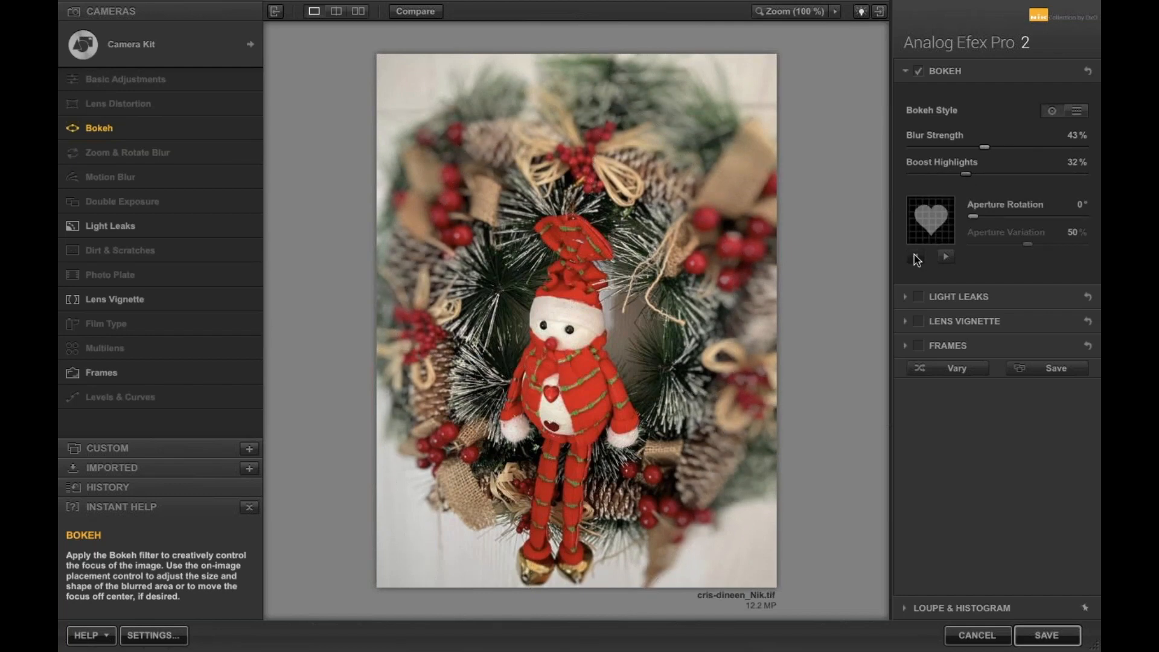
left_click(916, 257)
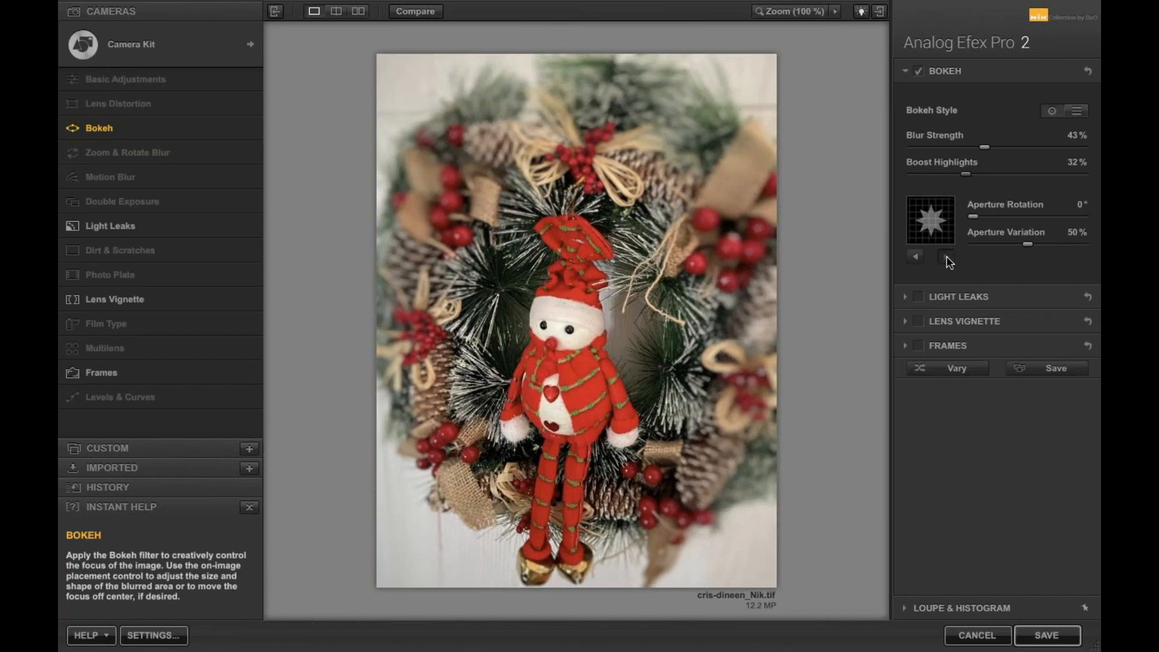
left_click(915, 259)
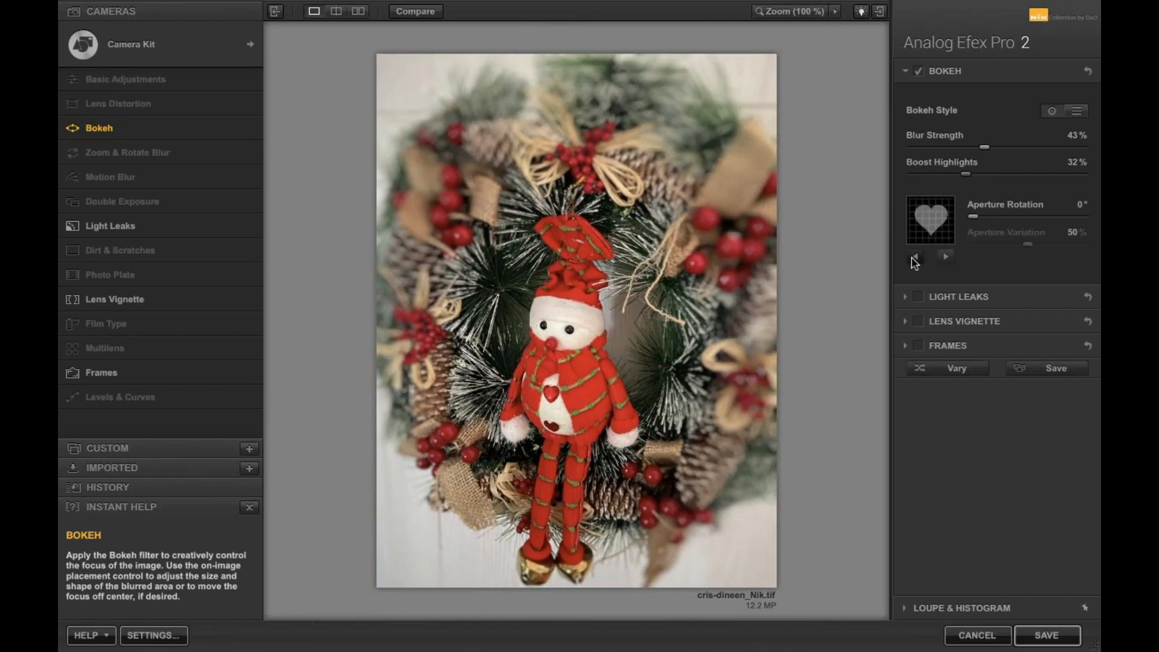
left_click(915, 258)
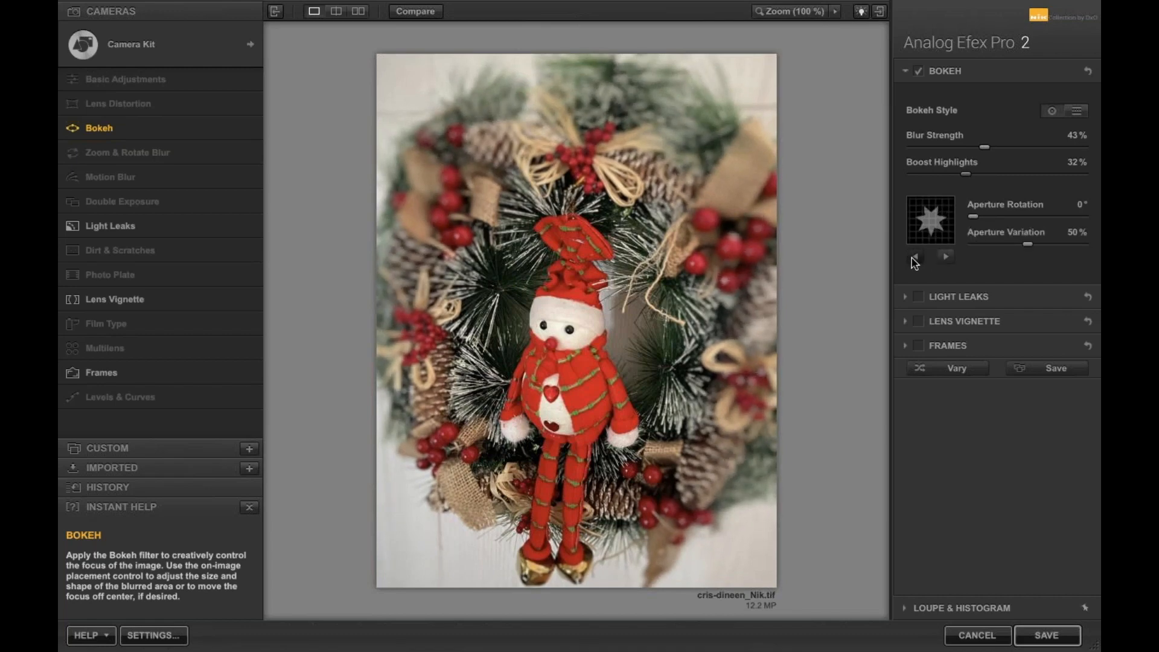
left_click(915, 258)
left_click(914, 260)
left_click_drag(988, 215, 1046, 217)
mouse_move(760, 234)
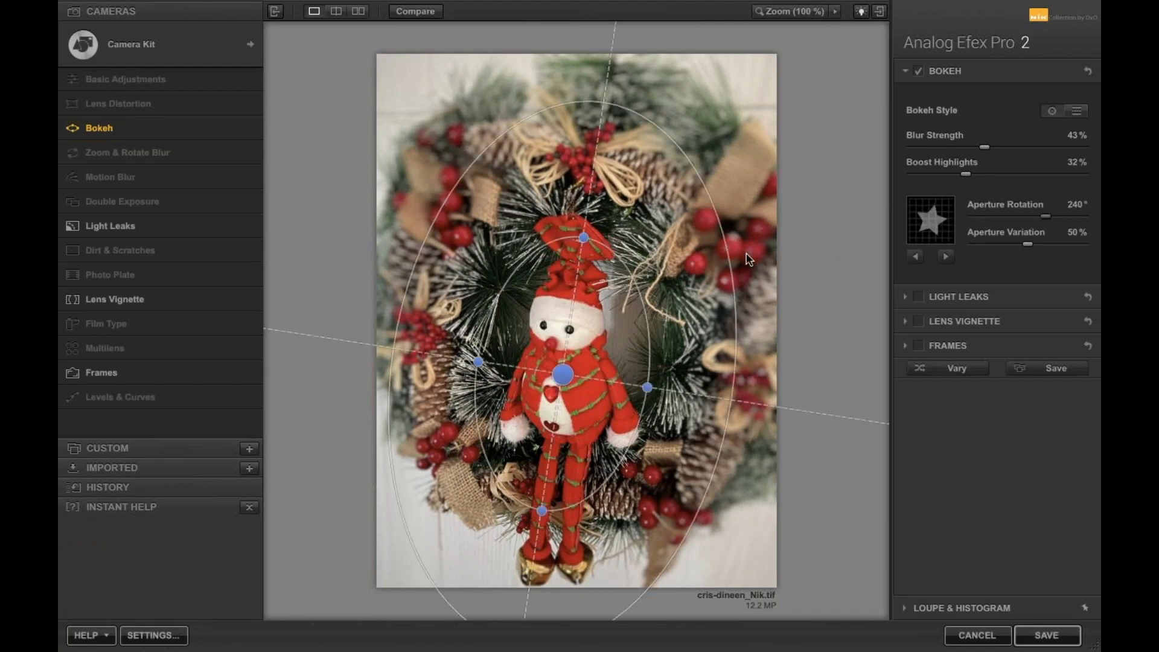
left_click(412, 14)
Choose a many-pointed star aperture for the Bokeh with 230° rotation, and set Blur Strength to 46%
left_click(915, 257)
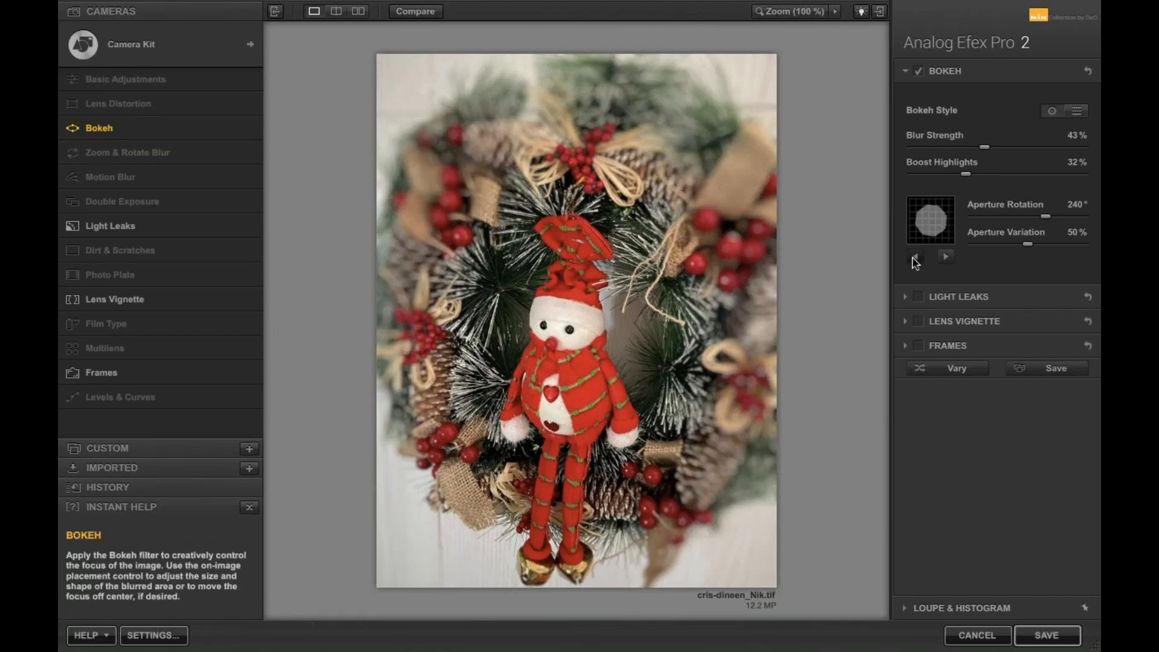
left_click(914, 257)
left_click(916, 257)
left_click(914, 258)
left_click(915, 258)
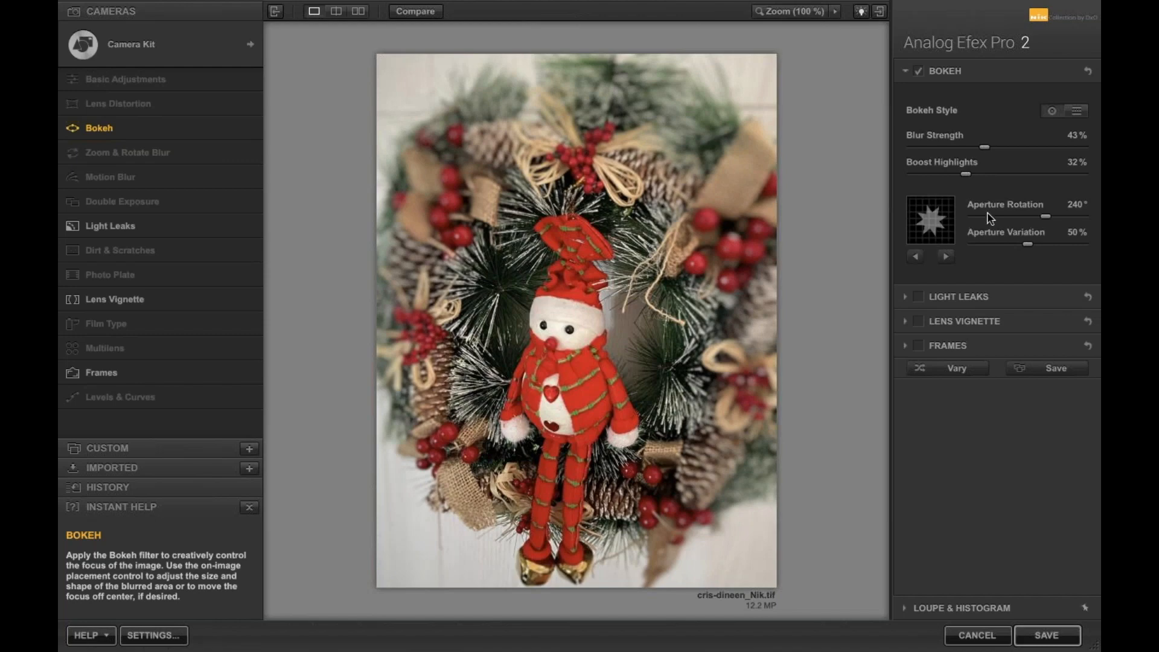
left_click_drag(1047, 216, 1044, 219)
left_click_drag(984, 148, 991, 150)
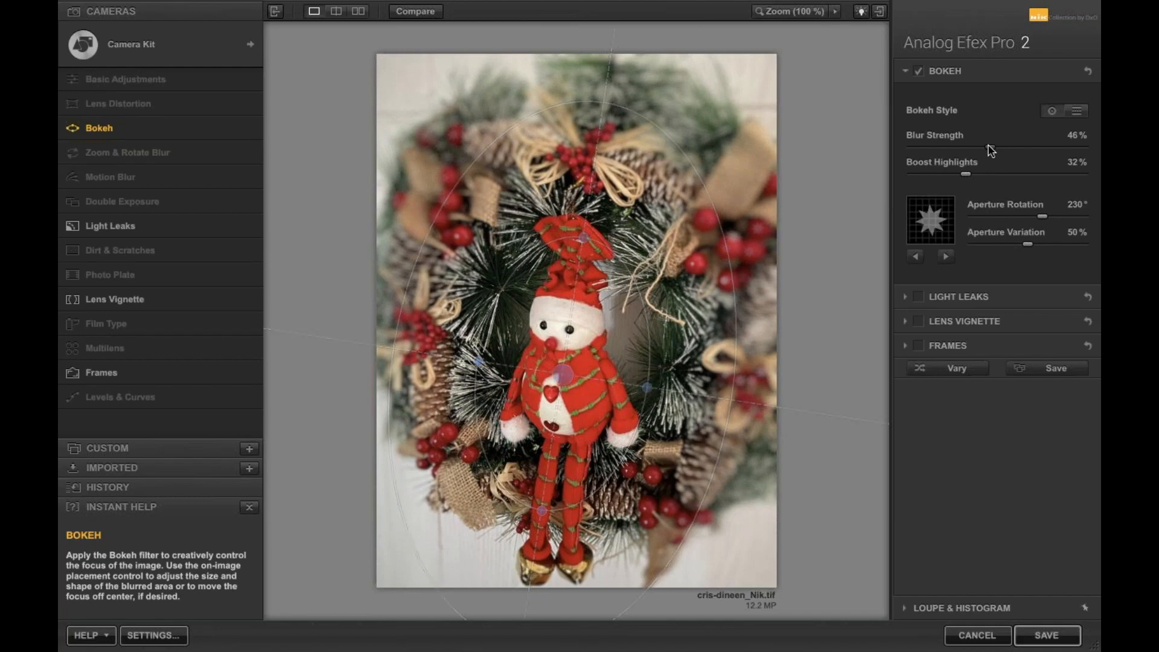
Turn the Light Leaks filter back on and switch its textures to the Crisp category
left_click(918, 296)
left_click(958, 296)
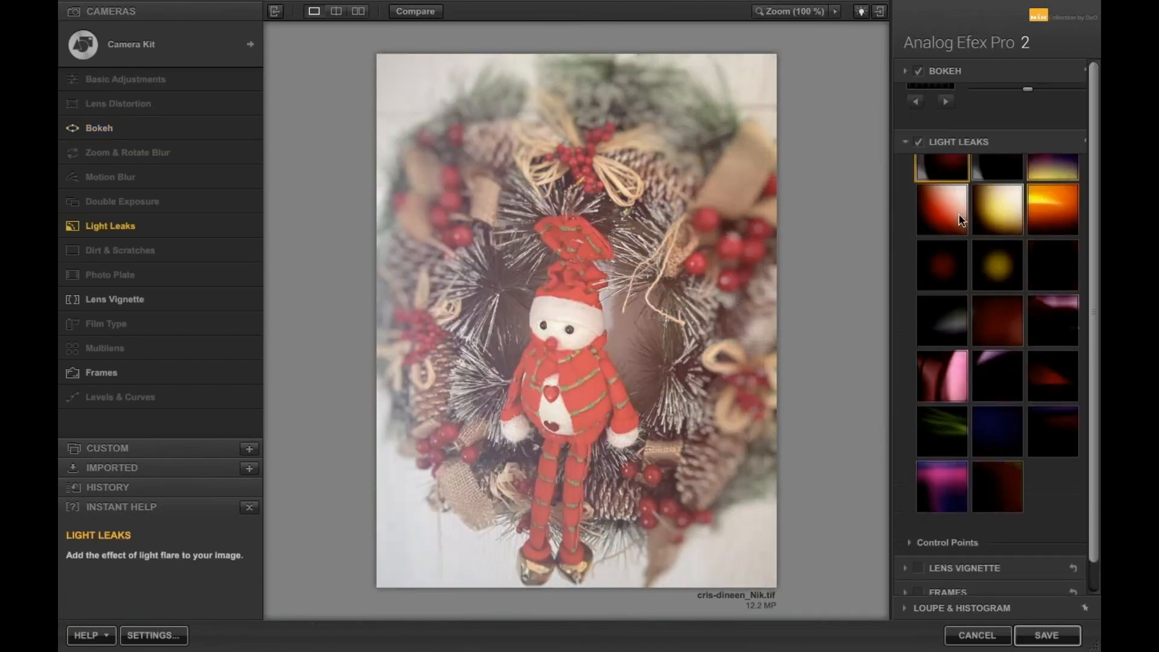
left_click(990, 176)
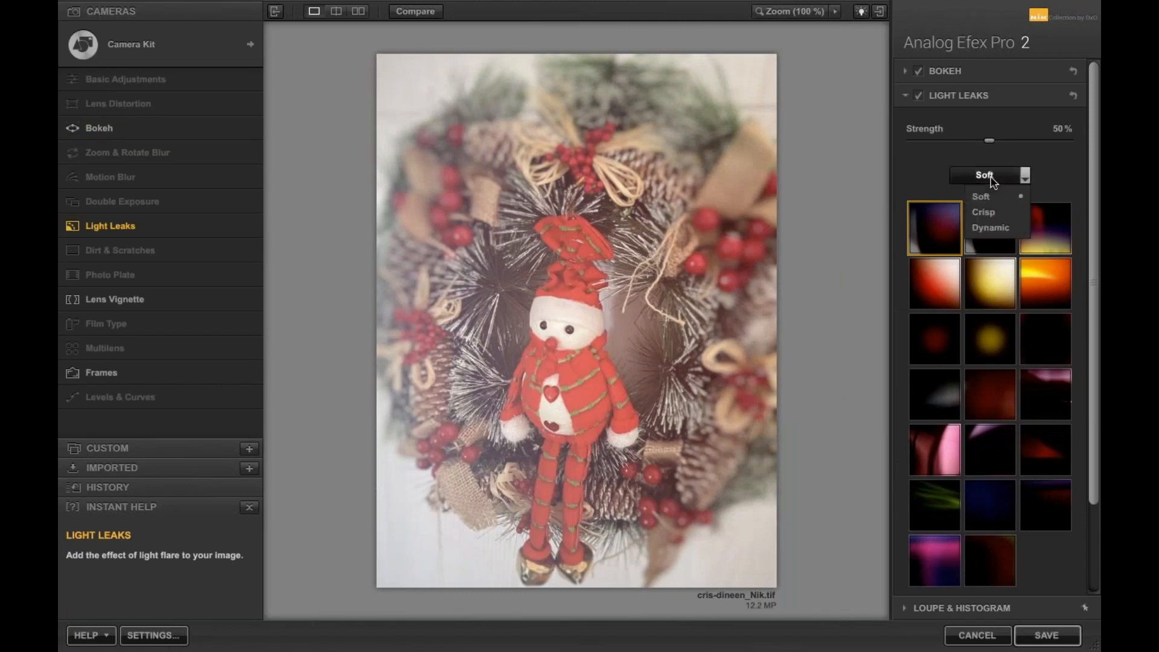
left_click(978, 212)
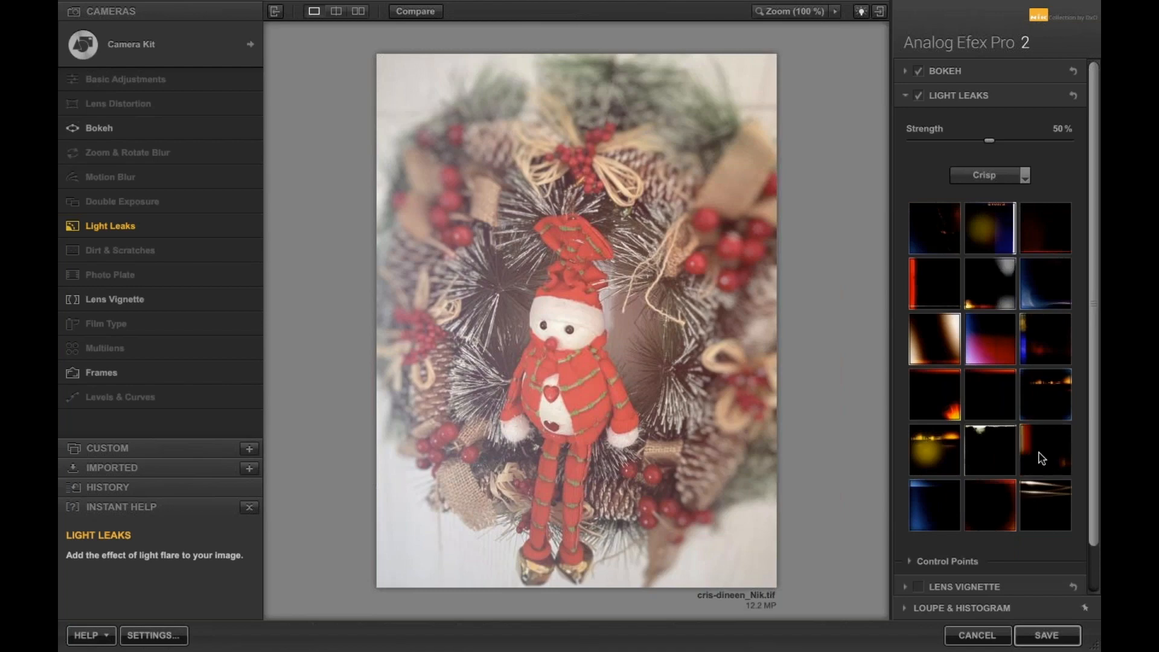
Try the Crisp light leak with the red edge, apply the one with small orange flares, and shift it up and left of the doll's face
left_click(1042, 456)
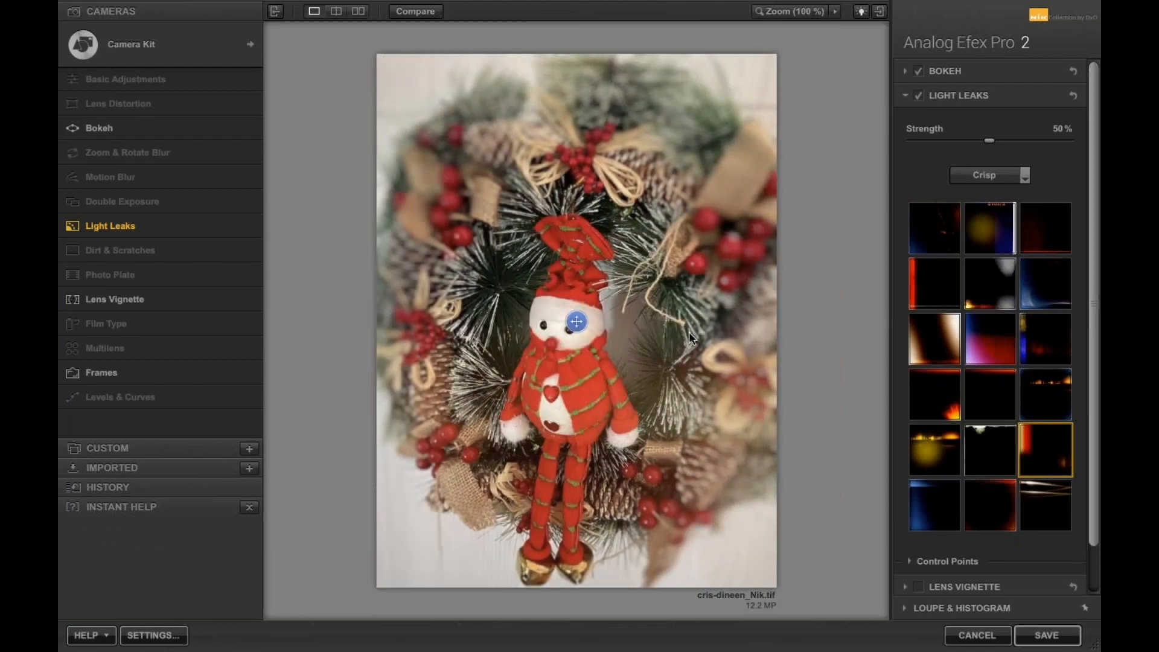
left_click(1041, 392)
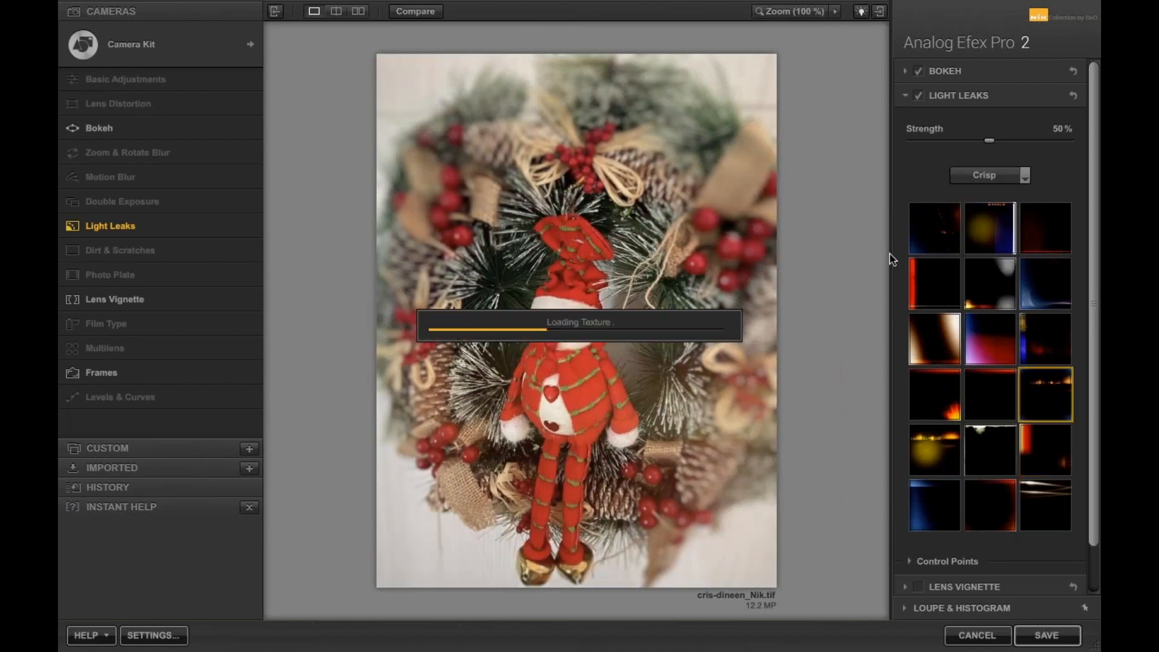
left_click_drag(577, 321, 506, 209)
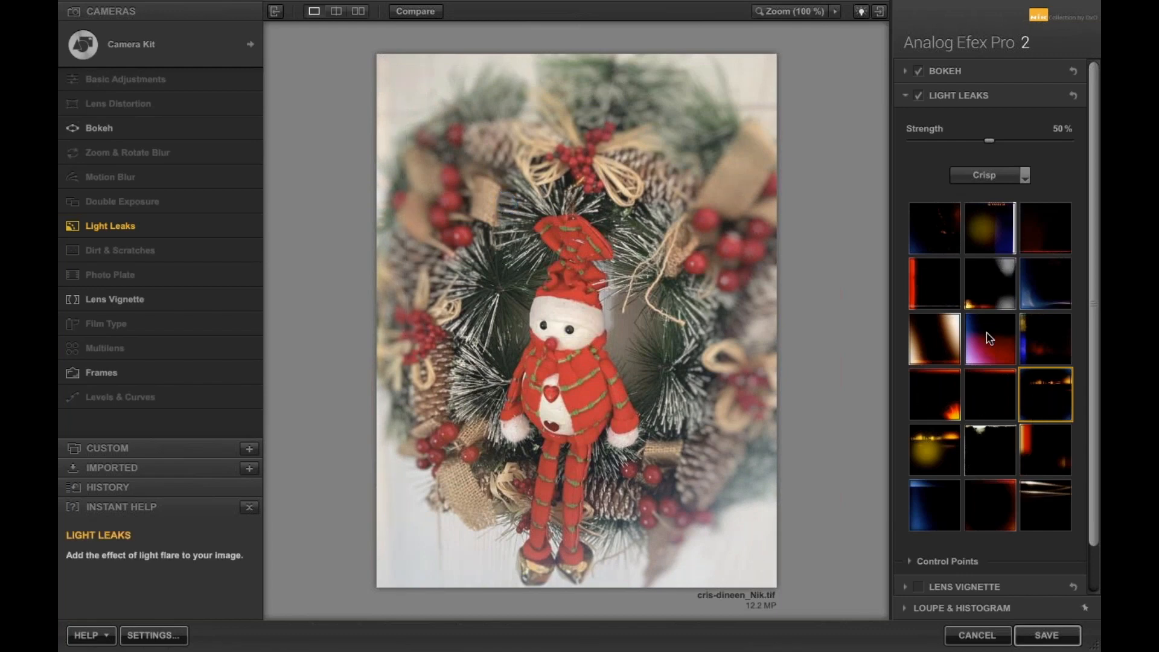
scroll(936, 584, "down", 3)
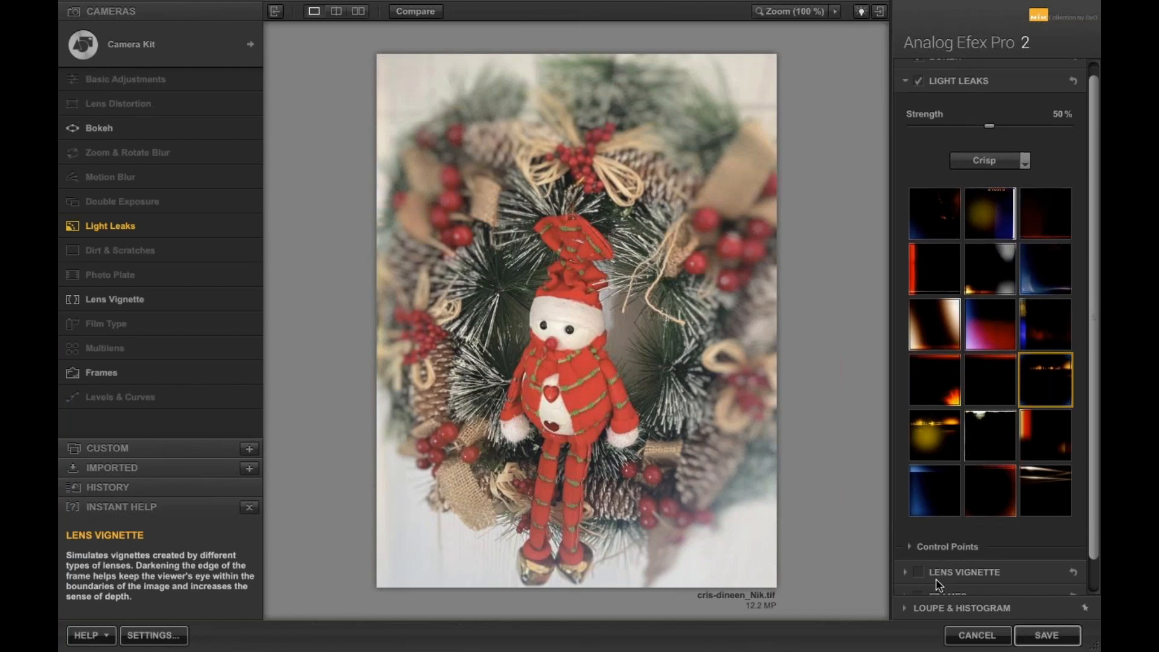
Turn on the Lens Vignette with a fully rectangular shape, Amount 11% and Size 44%
scroll(912, 544, "down", 1)
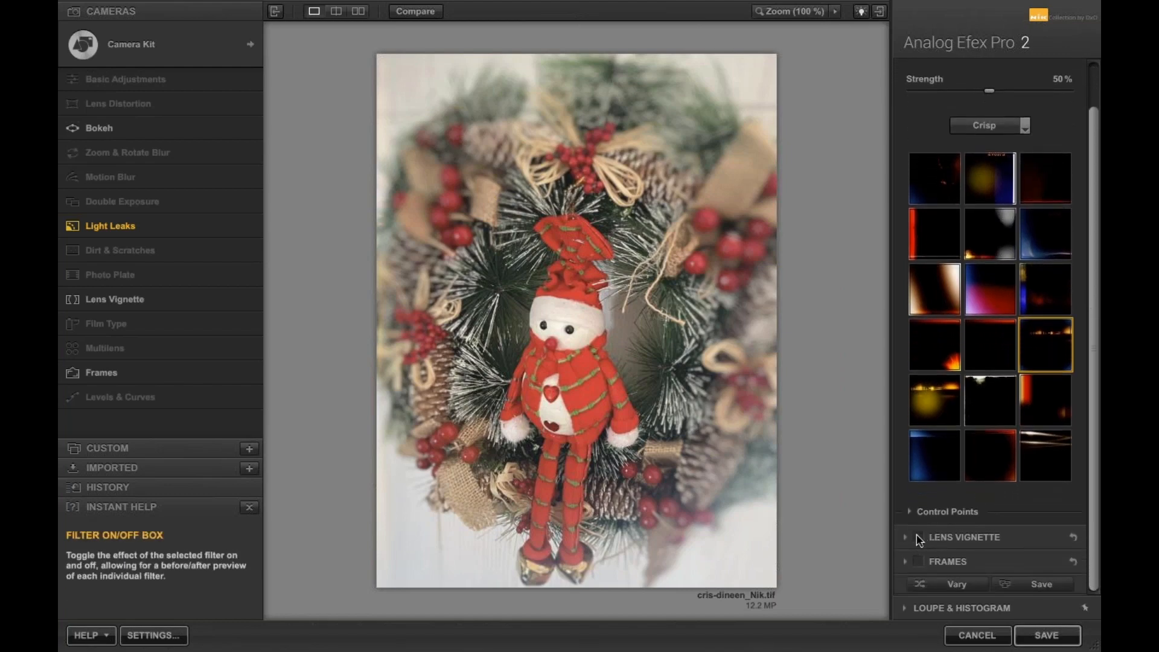
left_click(919, 539)
left_click(1002, 536)
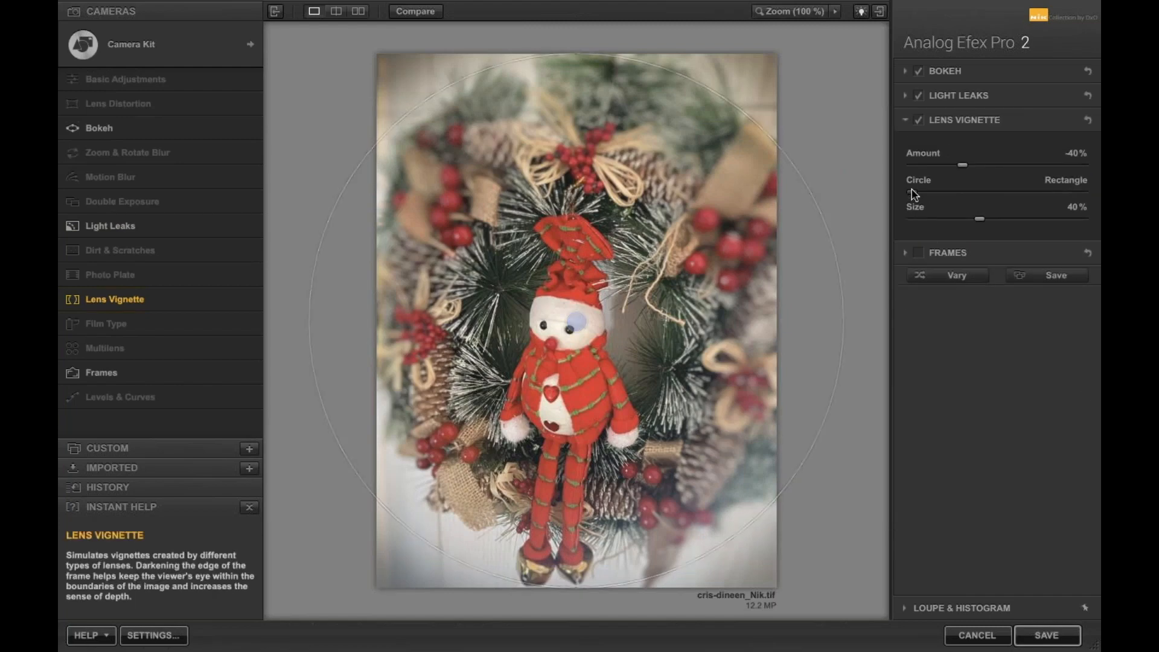
left_click_drag(1020, 191, 1098, 192)
left_click_drag(963, 166, 1019, 181)
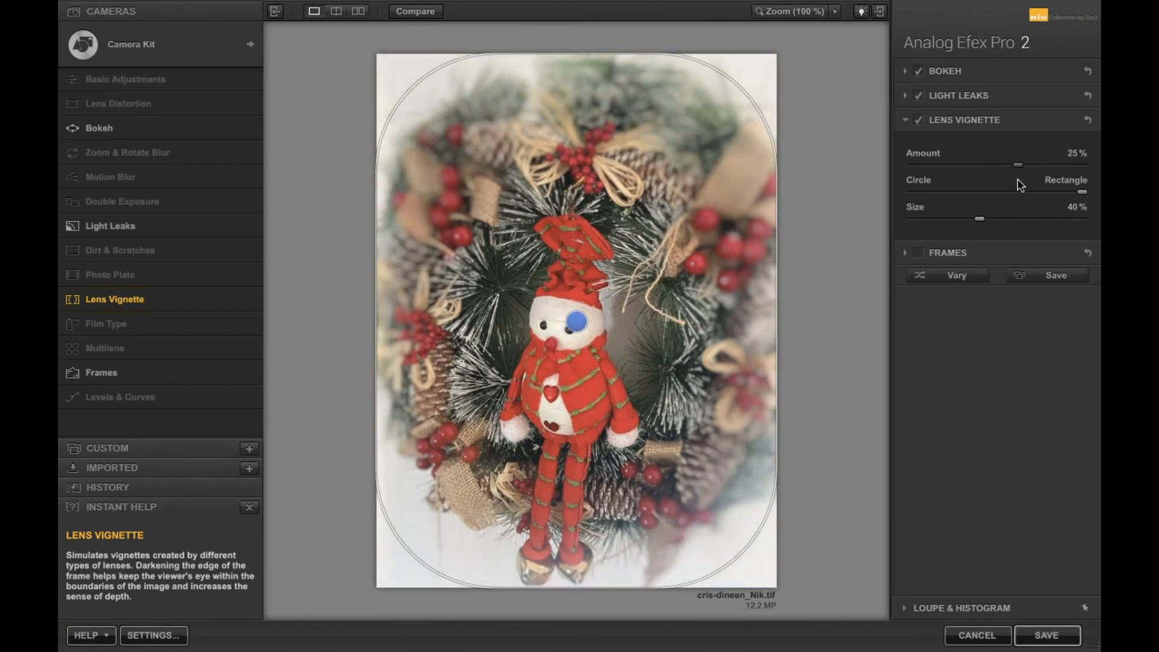
left_click_drag(981, 221, 987, 221)
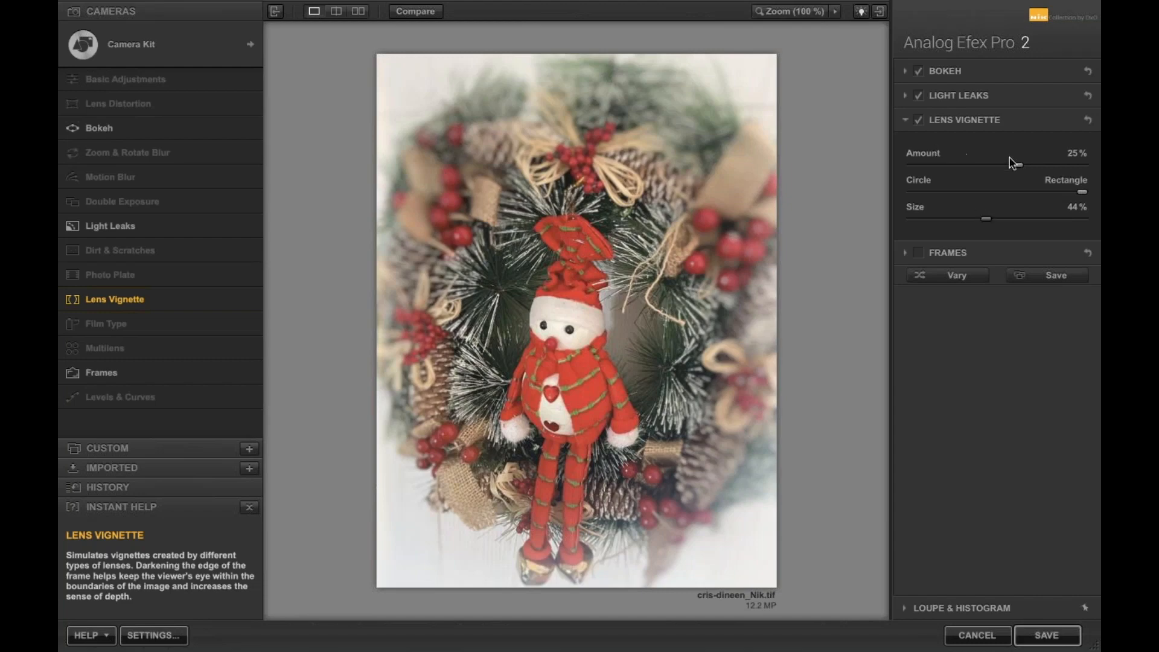
left_click_drag(1017, 165, 1006, 166)
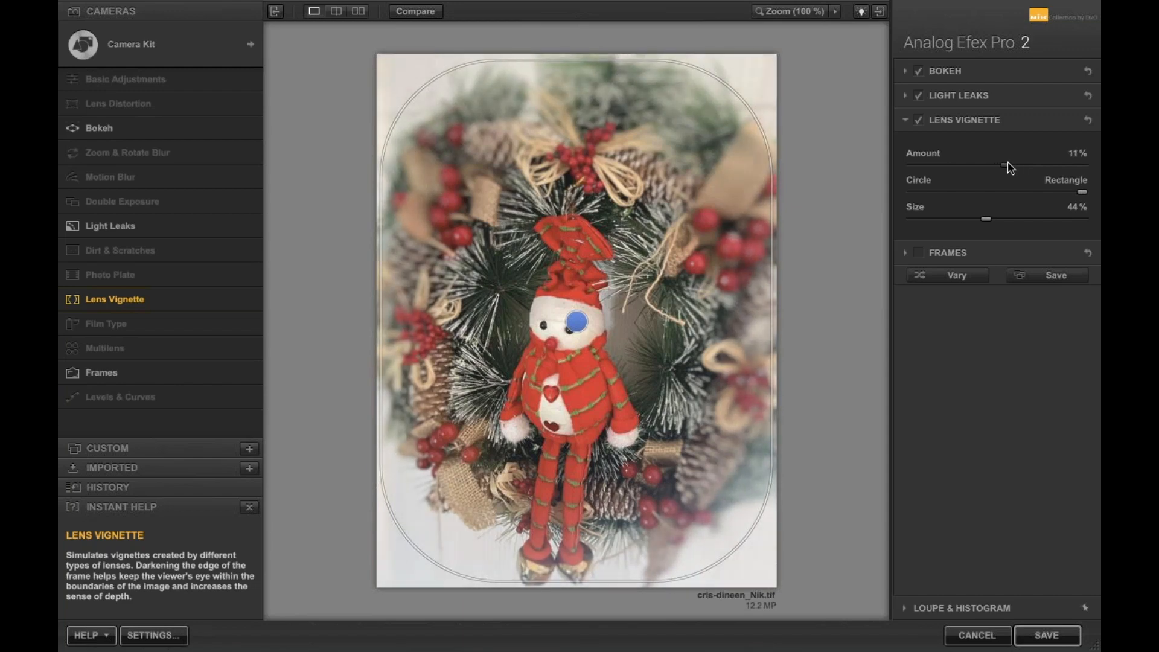
Turn on Frames, apply the thin square-cornered frame from the White category at 66% scale, and compare with the original photo
left_click(919, 252)
left_click(963, 254)
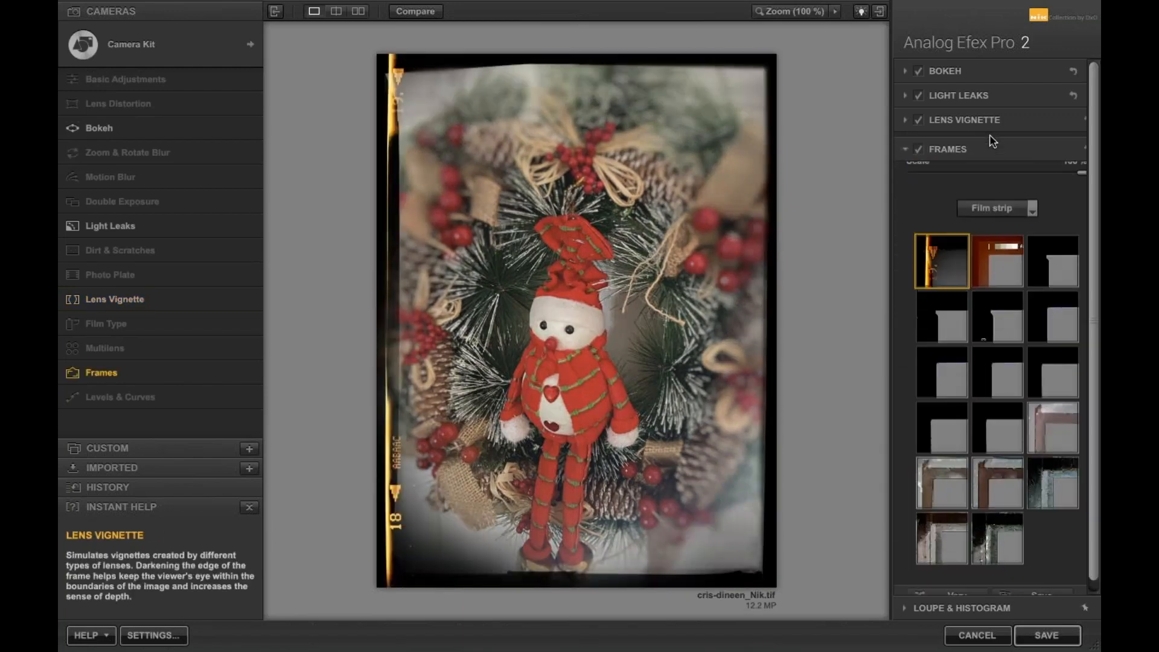
left_click(992, 223)
left_click(991, 259)
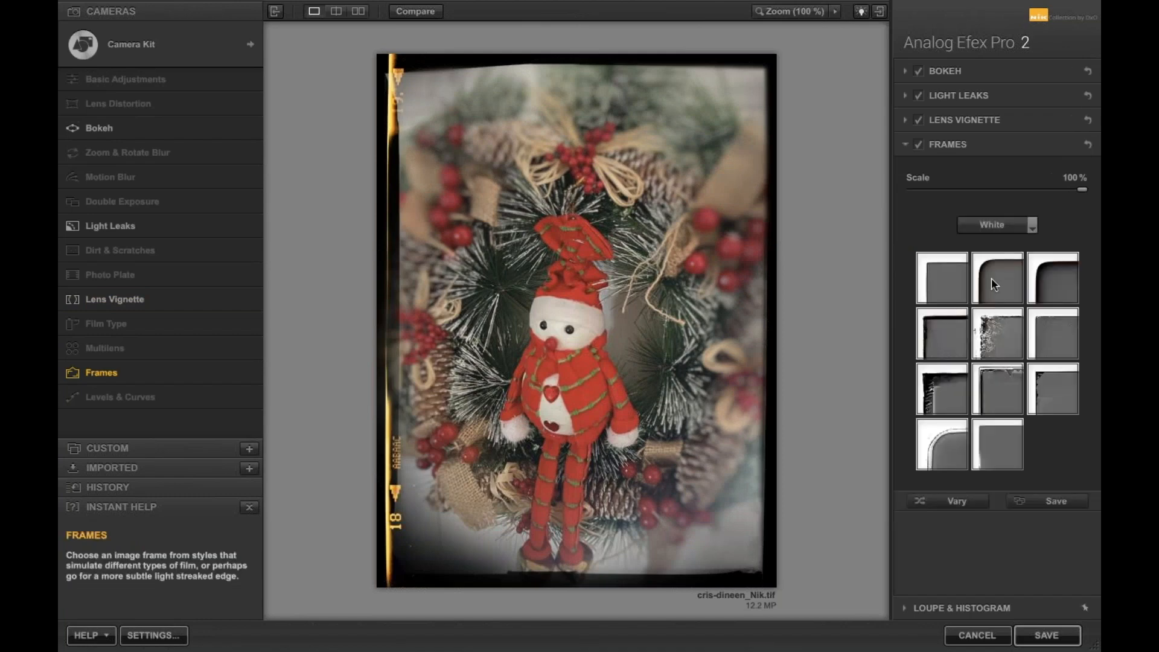
left_click(993, 288)
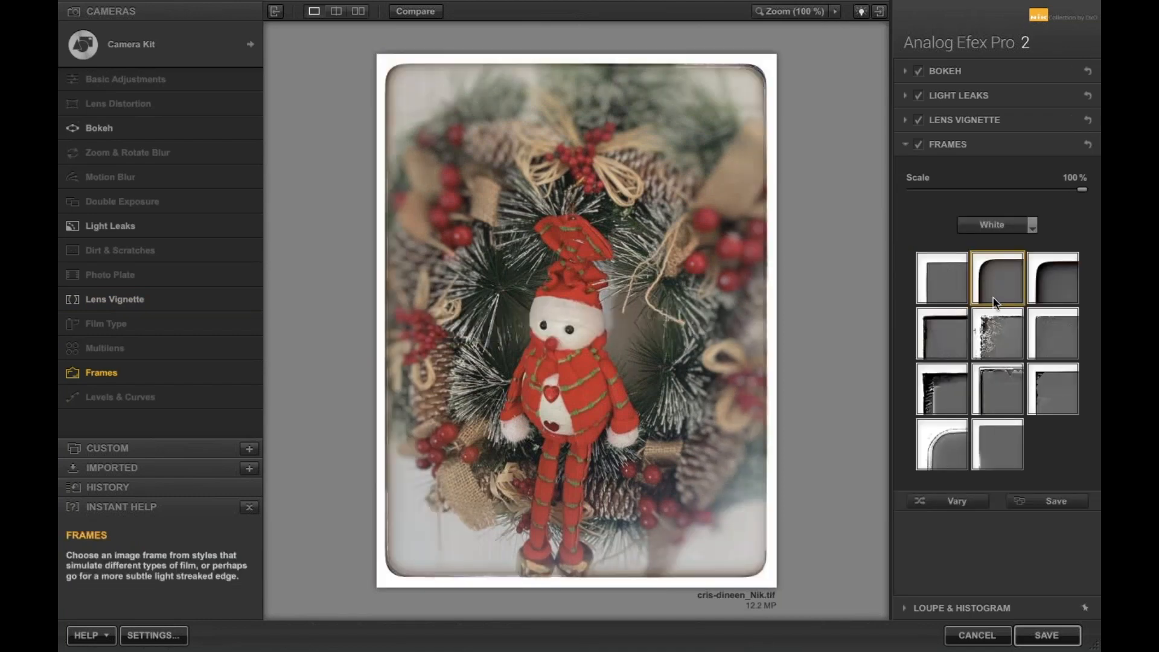
left_click(1053, 329)
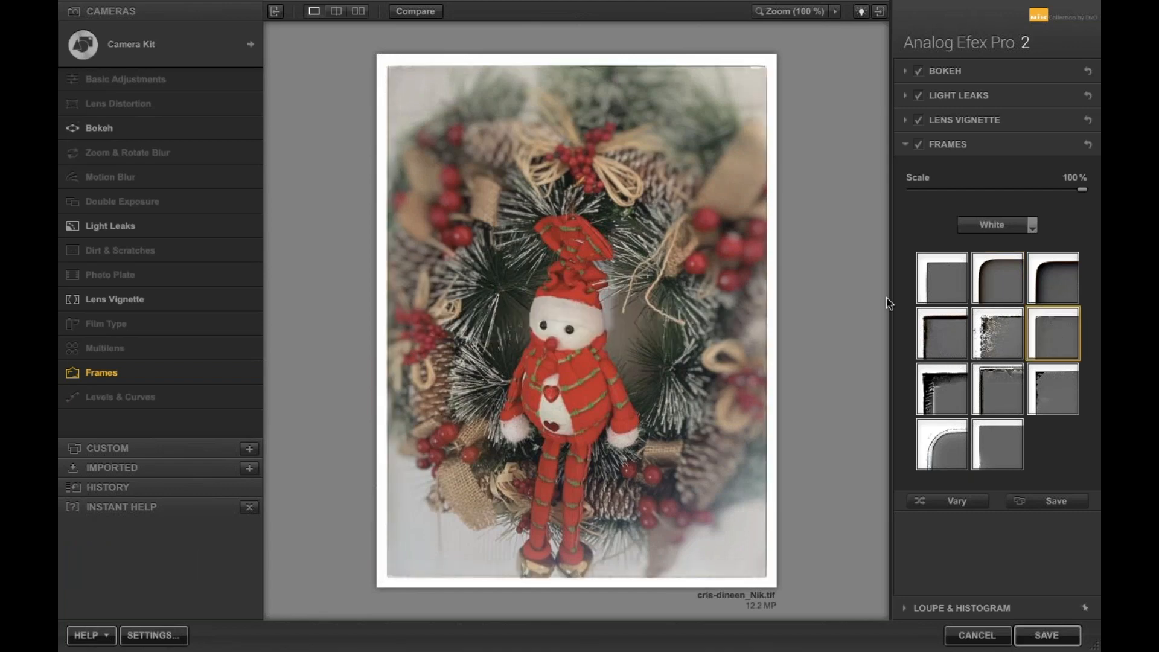
left_click_drag(1082, 189, 1027, 190)
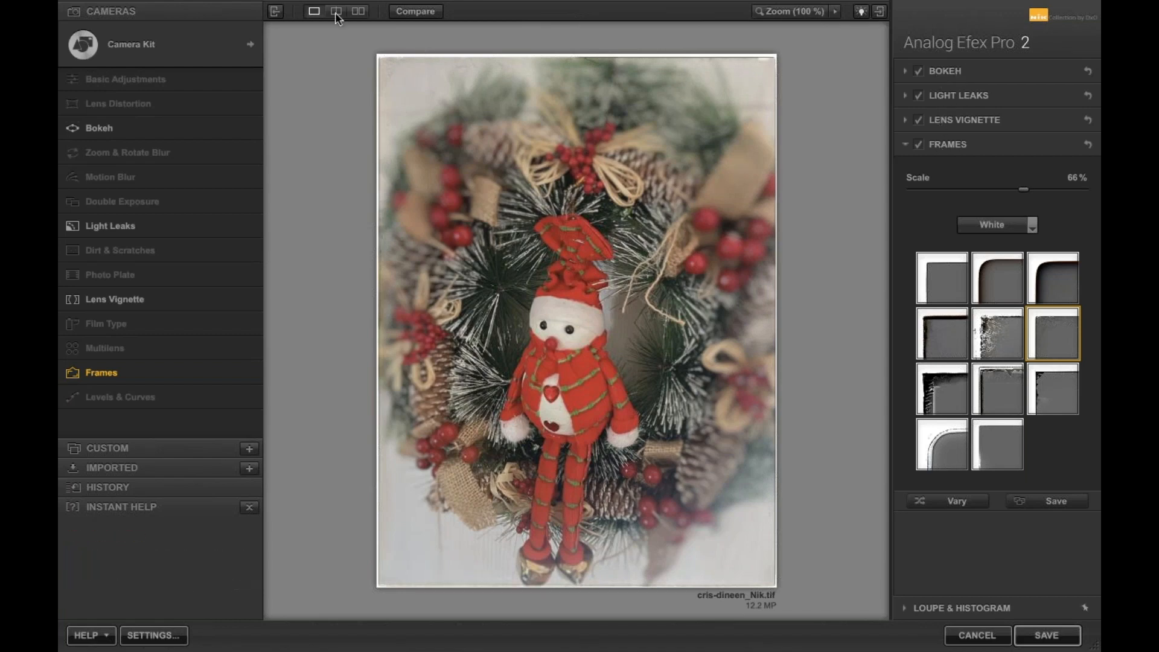
left_click(415, 13)
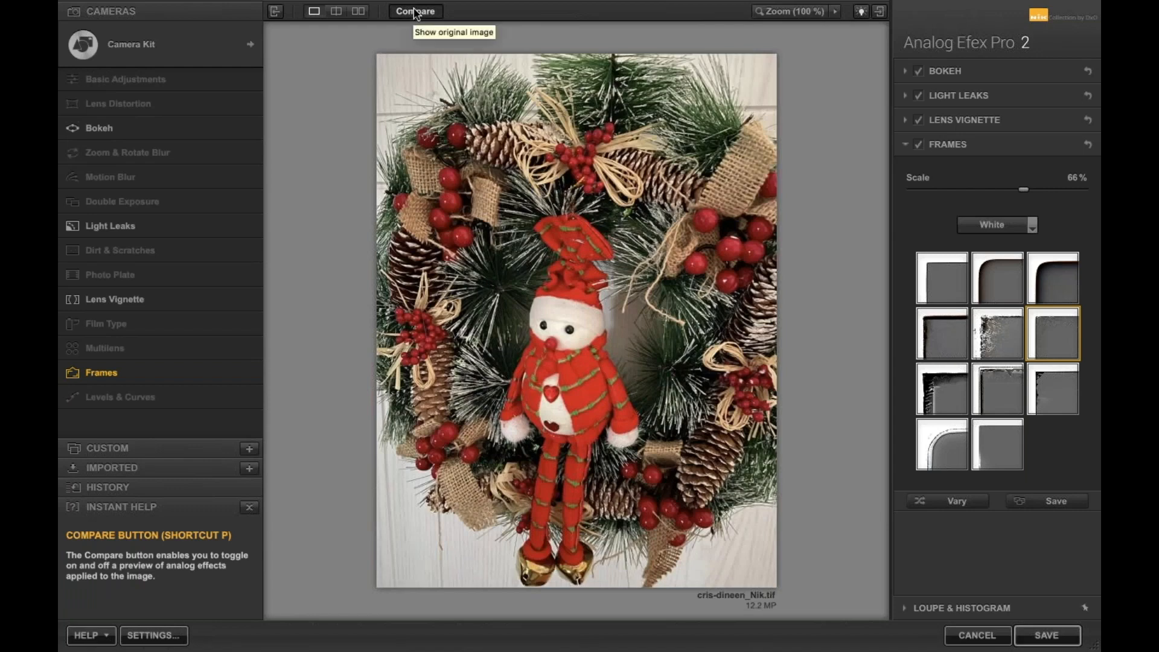
left_click(416, 14)
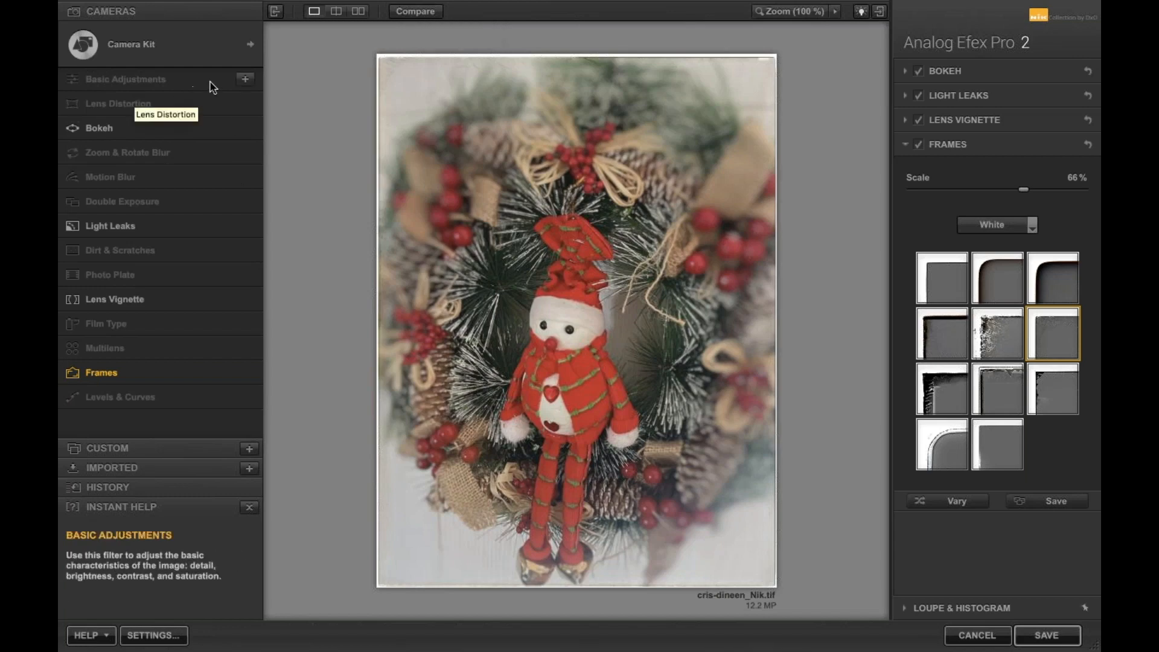
Add the Basic Adjustments filter with Contrast 18% and Saturation 16%, and save the stylized photo
left_click(245, 79)
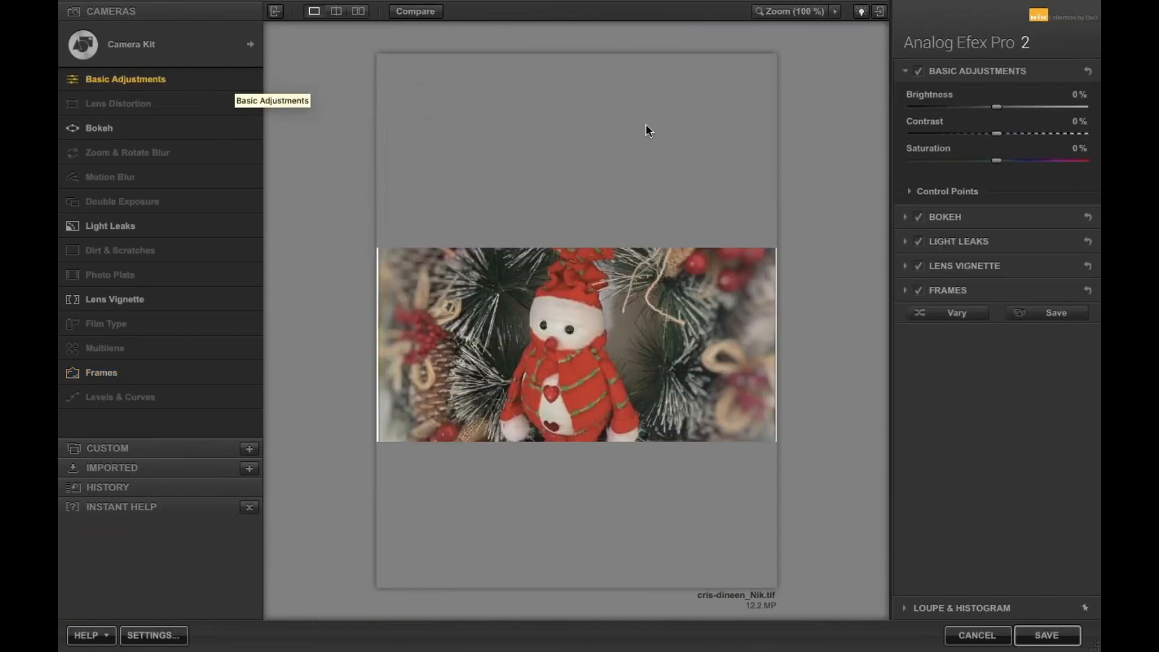
left_click_drag(997, 169, 1012, 198)
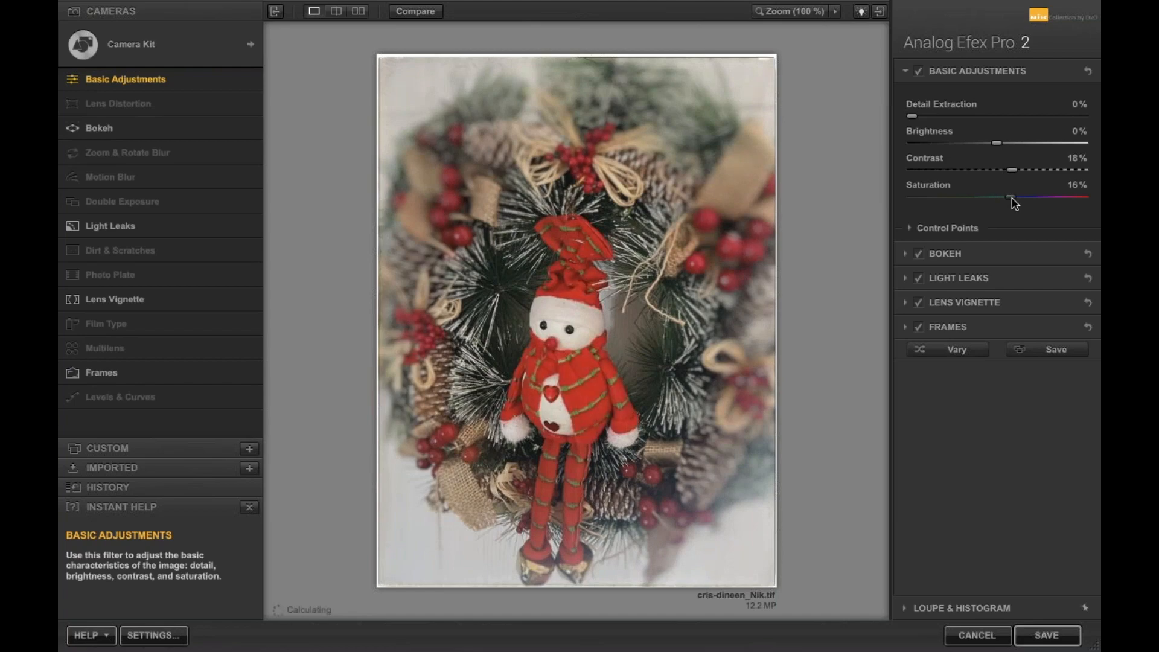
left_click(1045, 634)
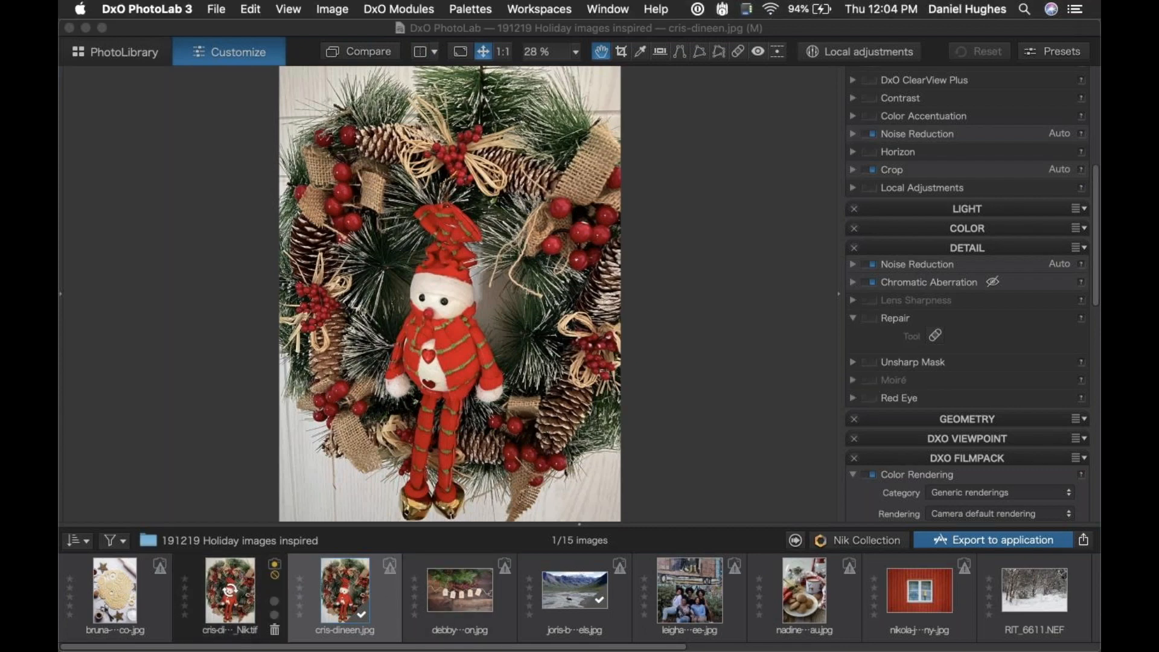
mouse_move(234, 571)
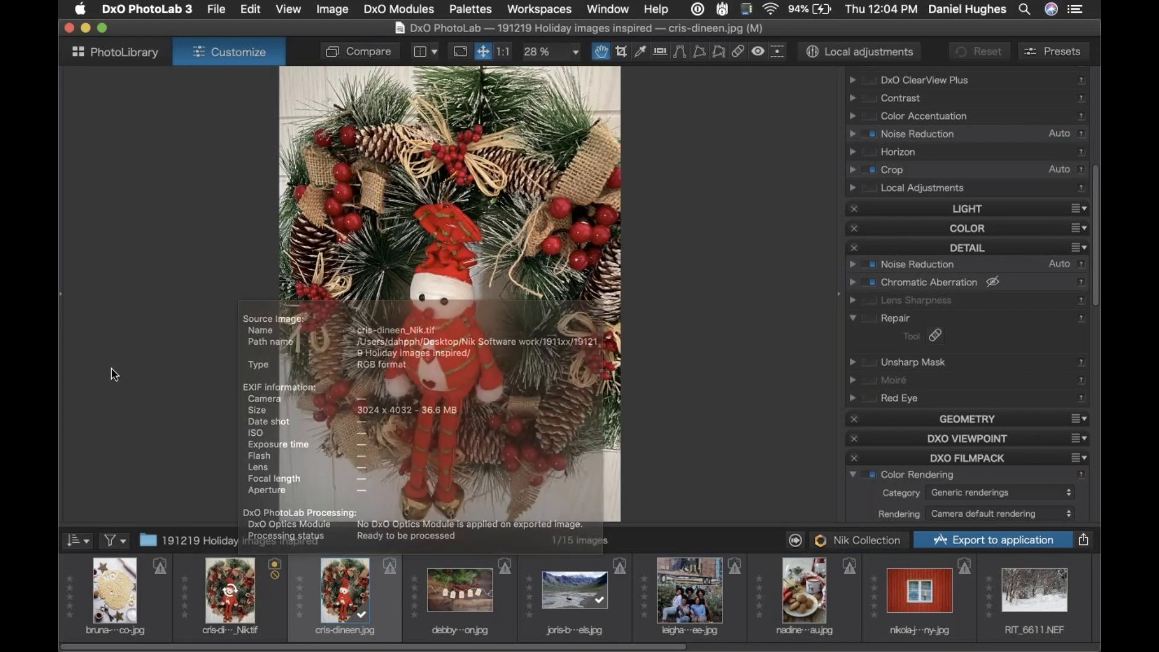
left_click(224, 565)
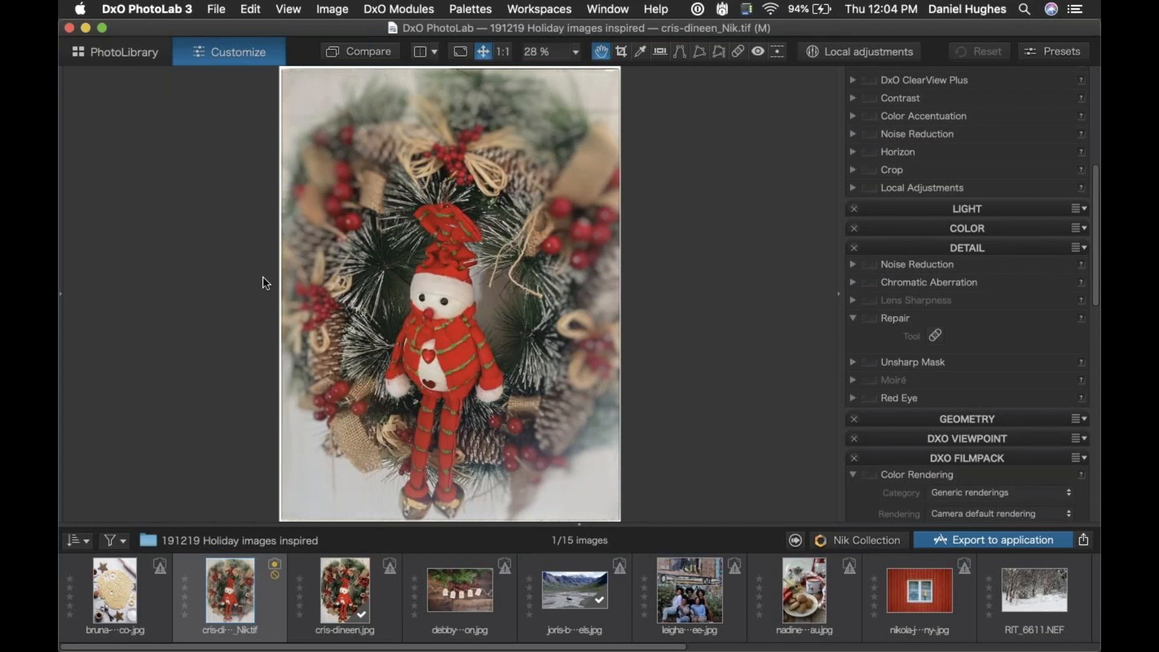
mouse_move(594, 646)
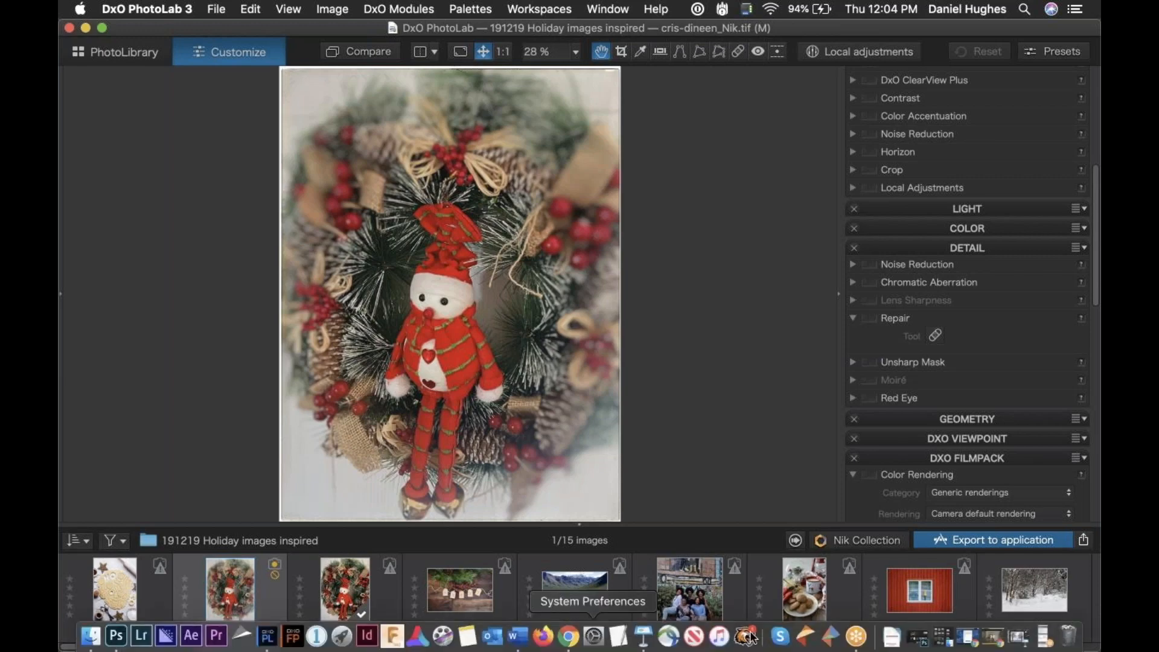
left_click(1043, 635)
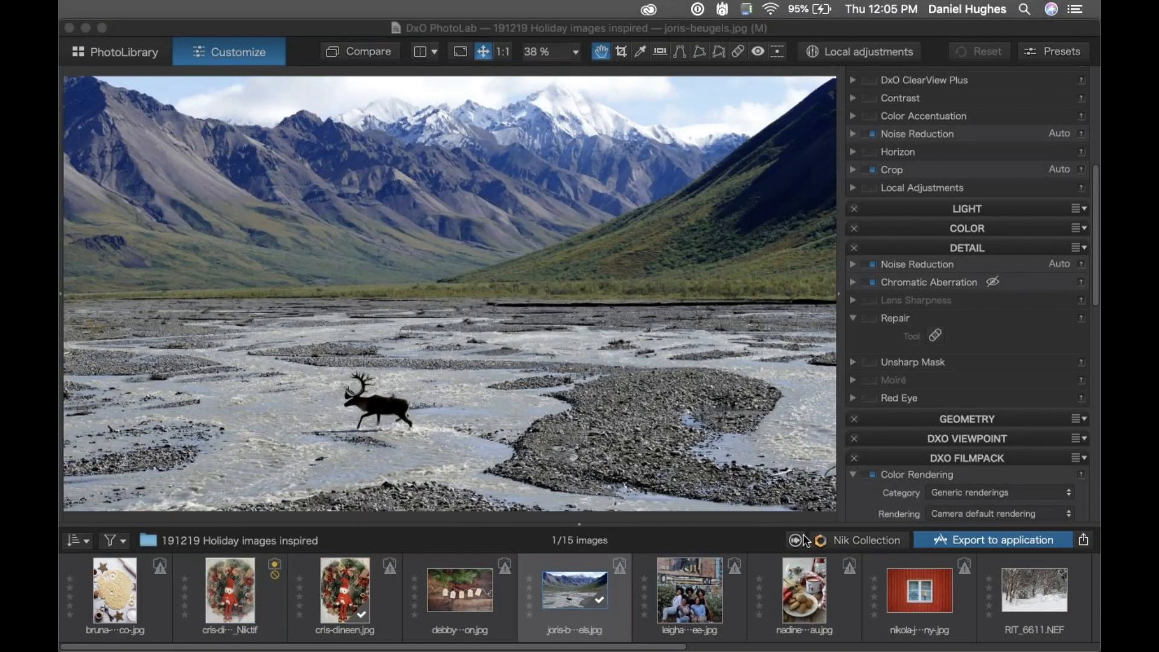
left_click(836, 543)
left_click(494, 165)
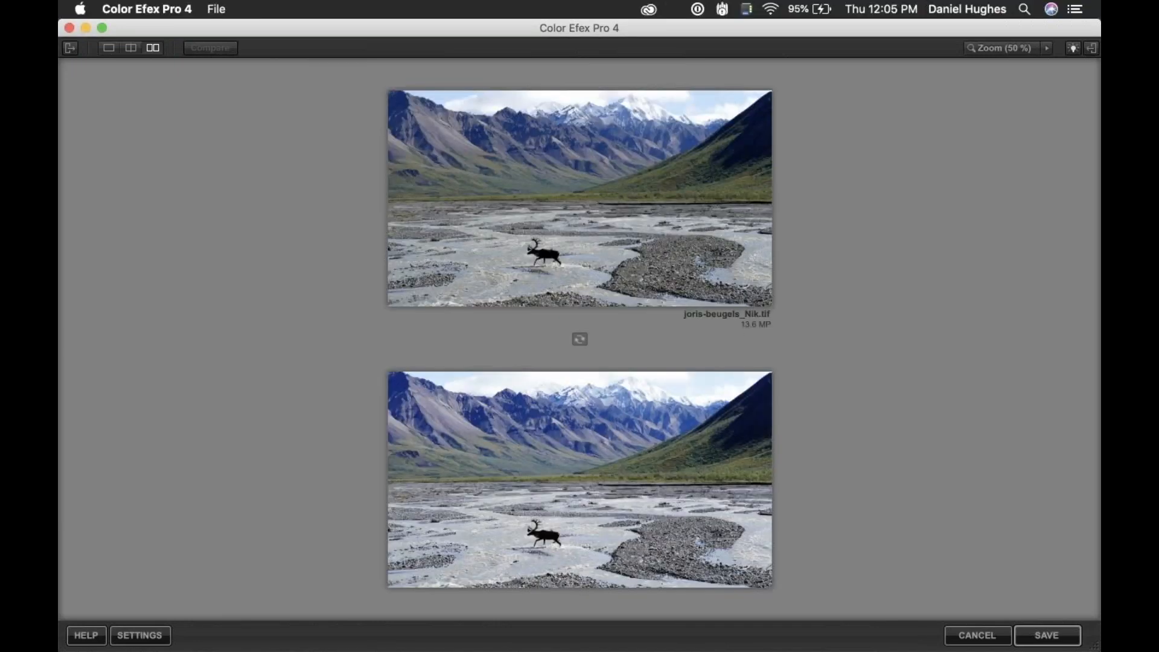
left_click(105, 48)
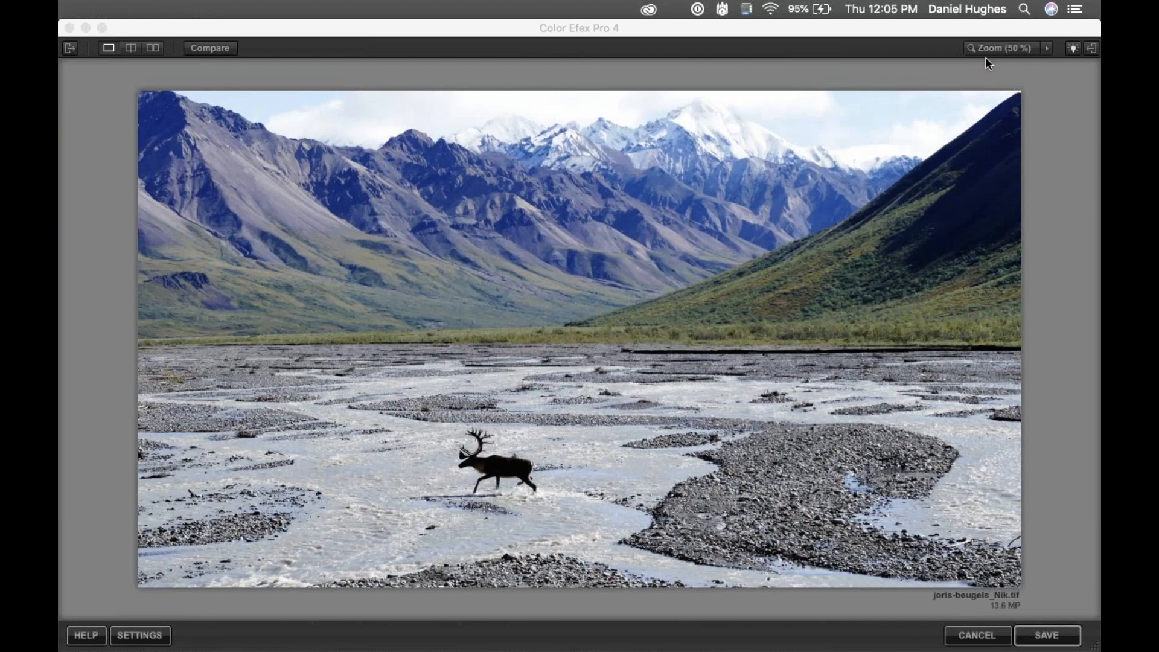
left_click(1092, 49)
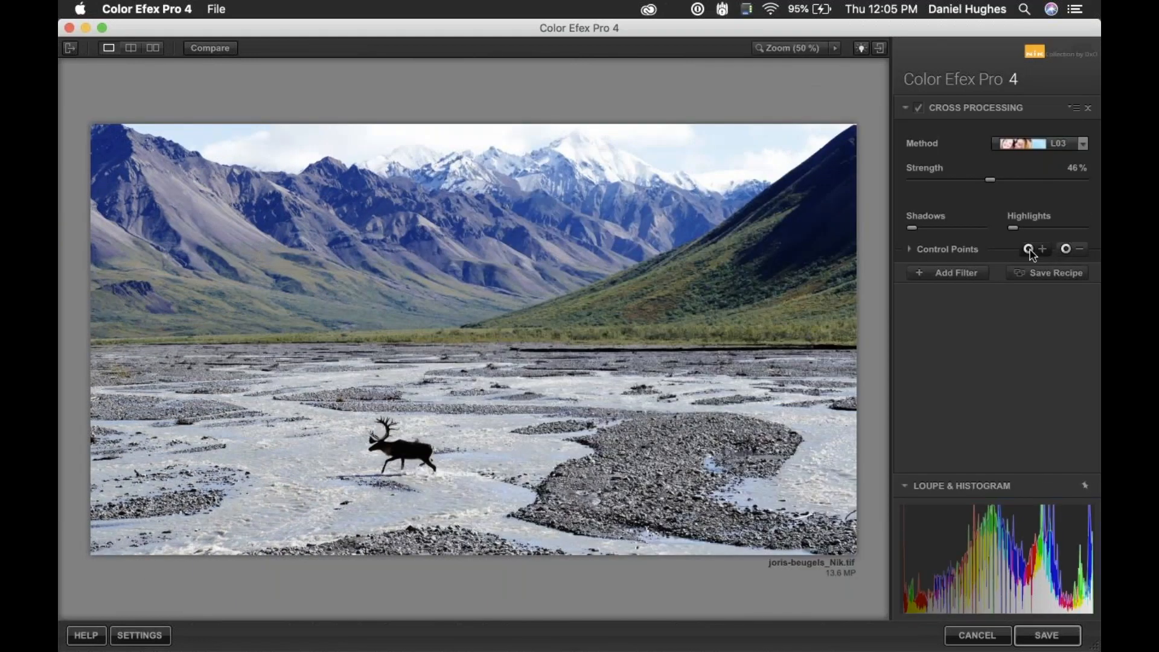
Add a positive Cross Processing control point on the foothills and a negative one on the river beside the caribou
left_click(272, 319)
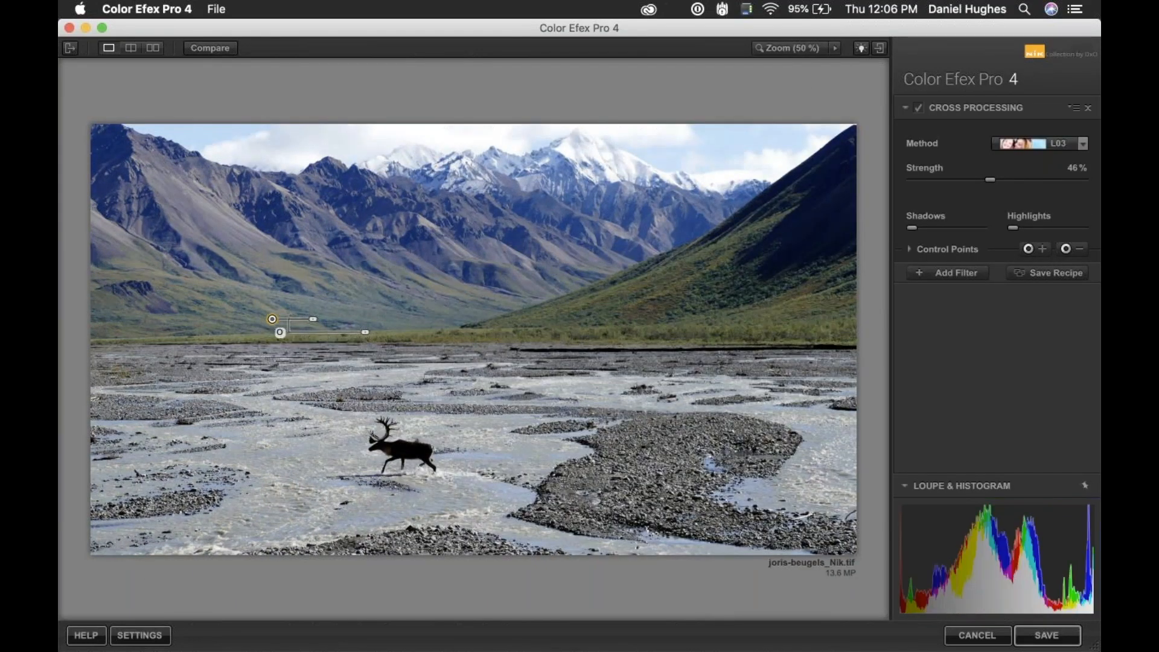
left_click(1066, 249)
left_click(273, 443)
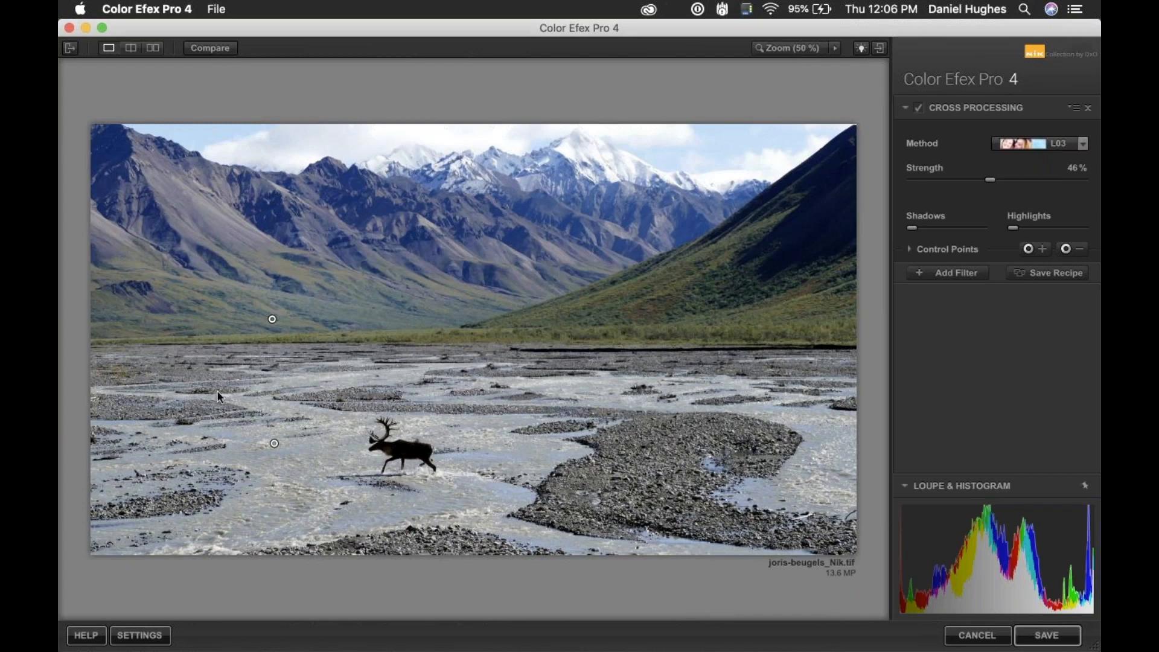
Check the foothills control point's opacity control, and move the point up onto the left mountain slope
mouse_move(313, 464)
left_click(273, 319)
mouse_move(365, 336)
left_click_drag(365, 332, 435, 342)
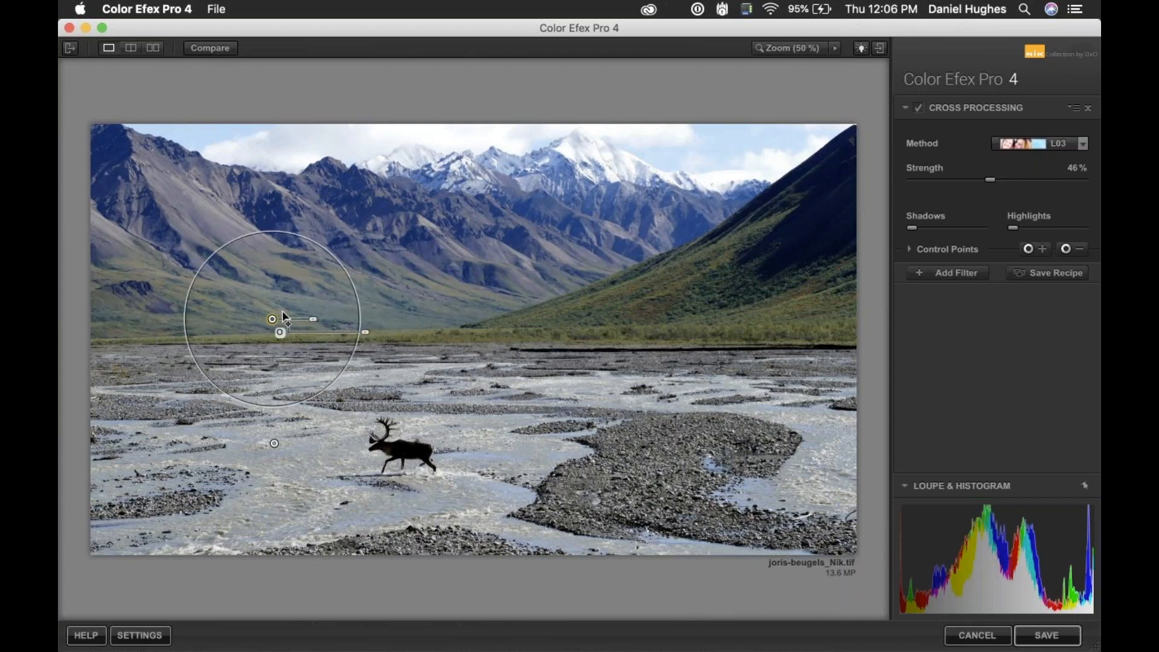
left_click_drag(281, 314, 206, 213)
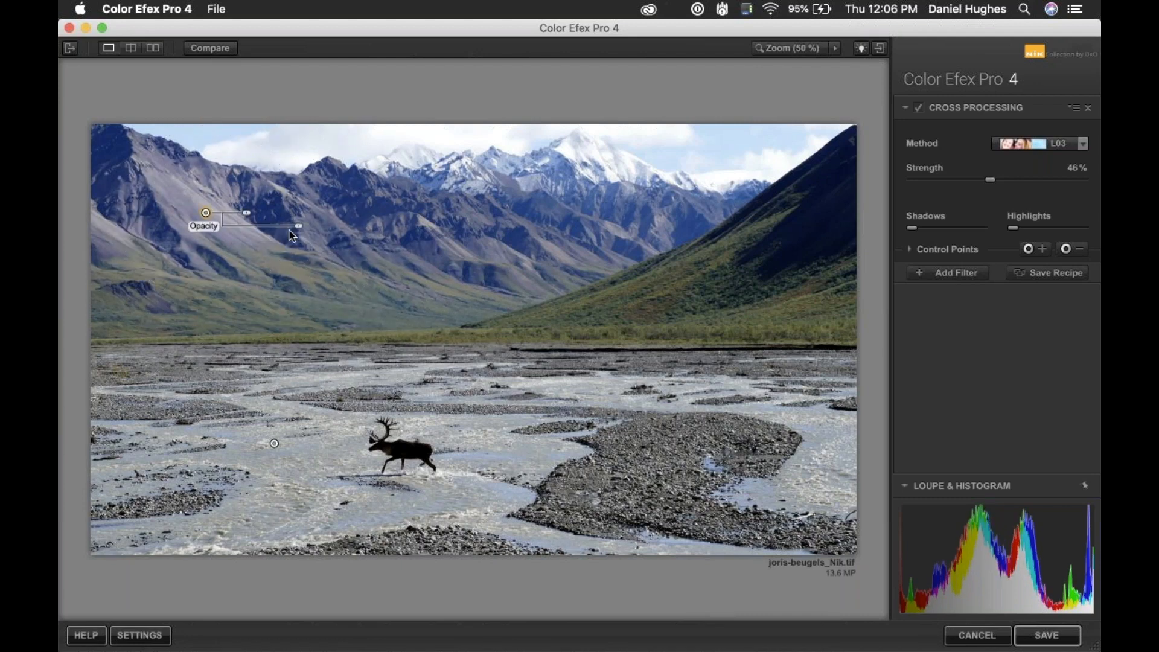
Display the masks of both control points, shift the river point slightly upward, and hide the masks again
left_click(910, 249)
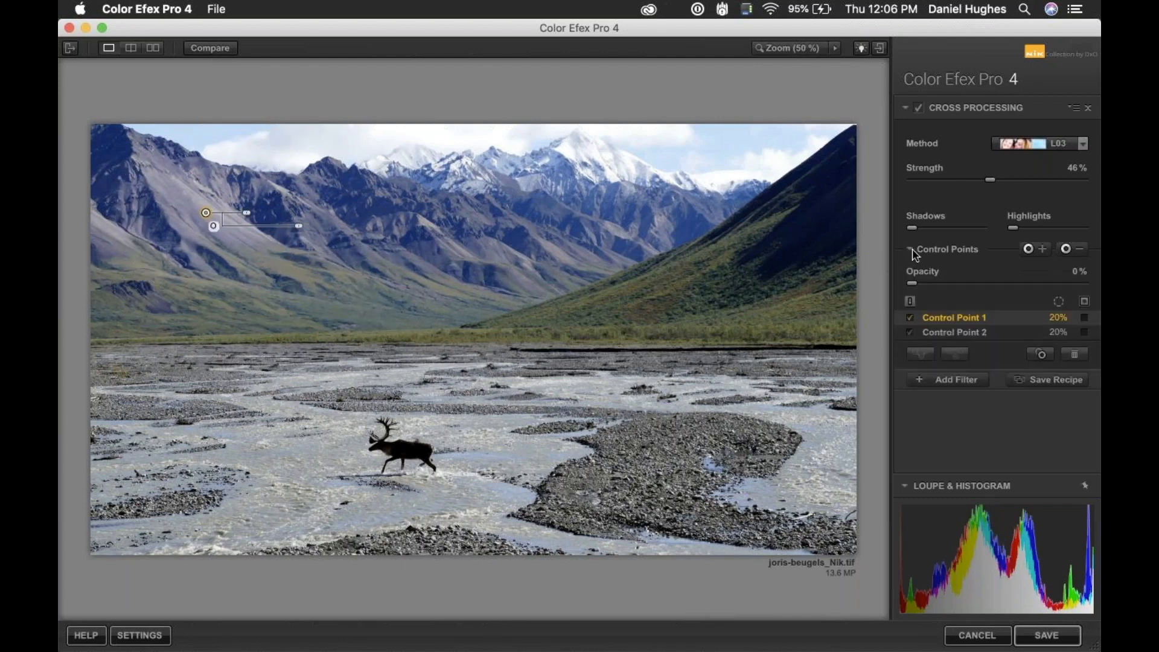
left_click(1085, 302)
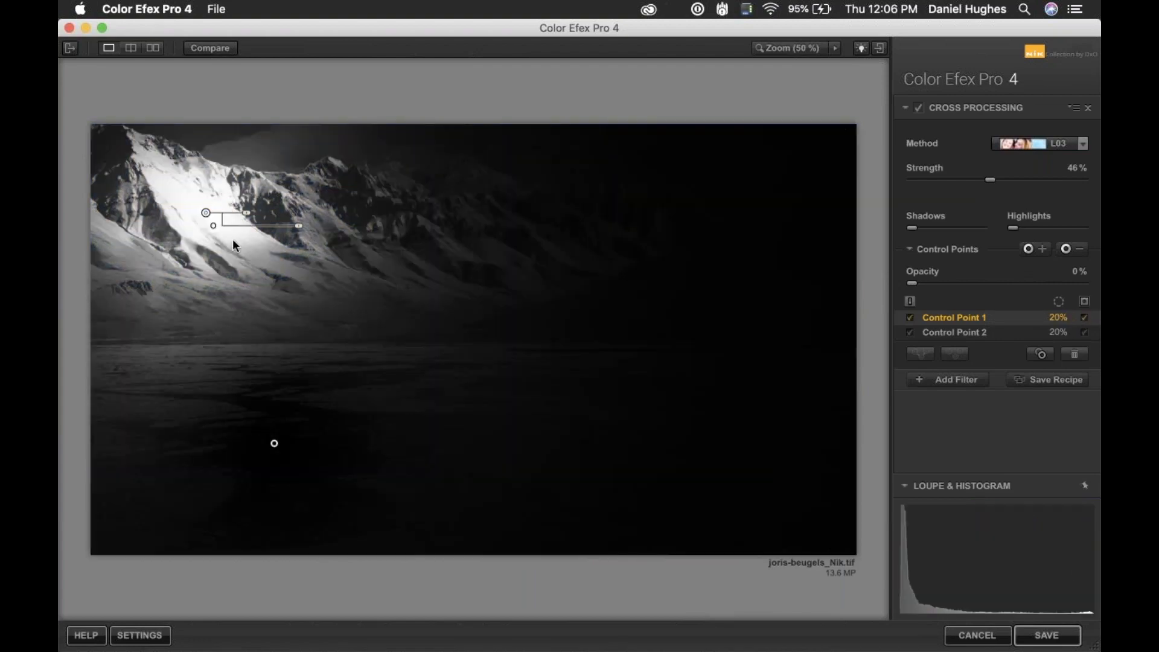
left_click_drag(274, 443, 271, 419)
left_click(1085, 301)
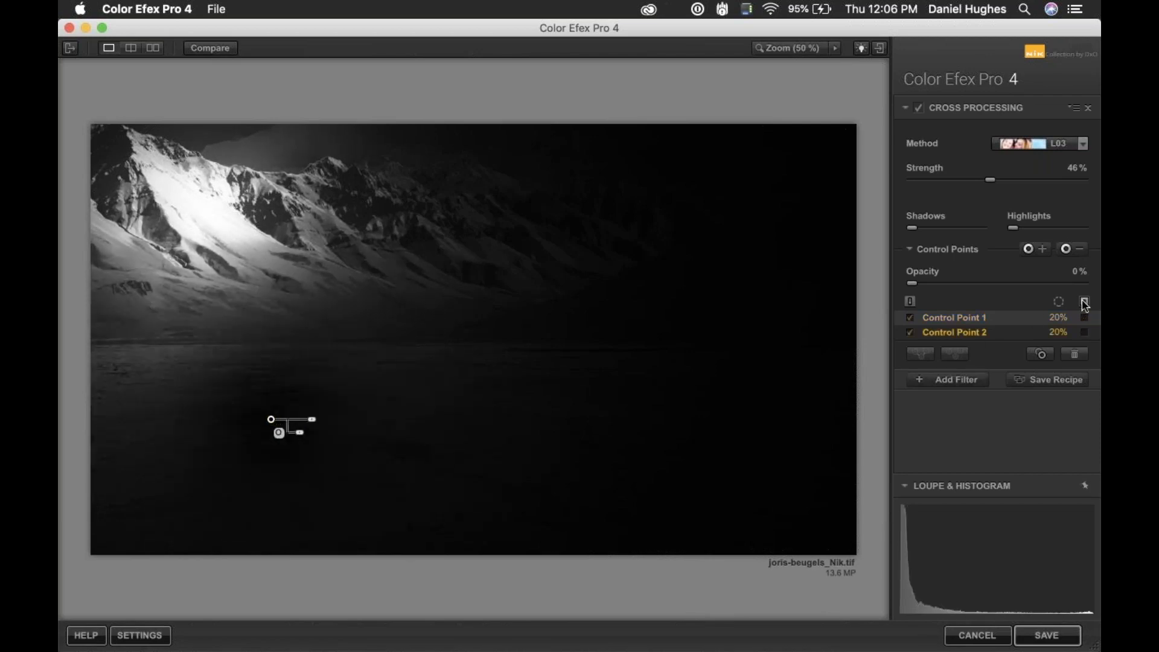
key("super+Tab")
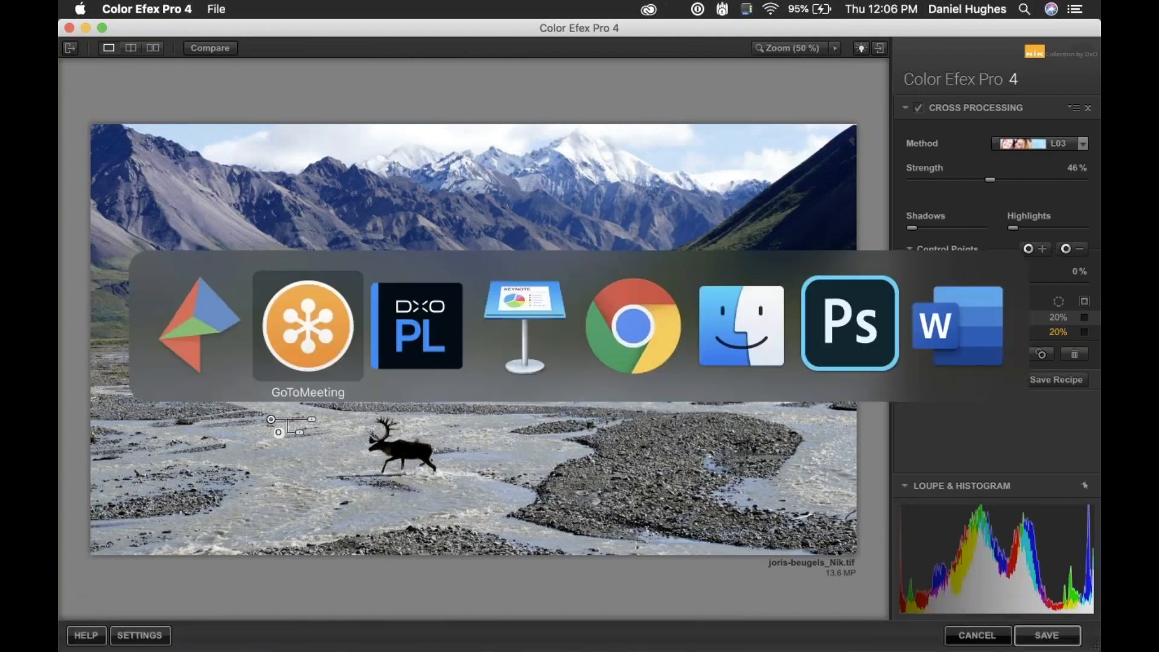